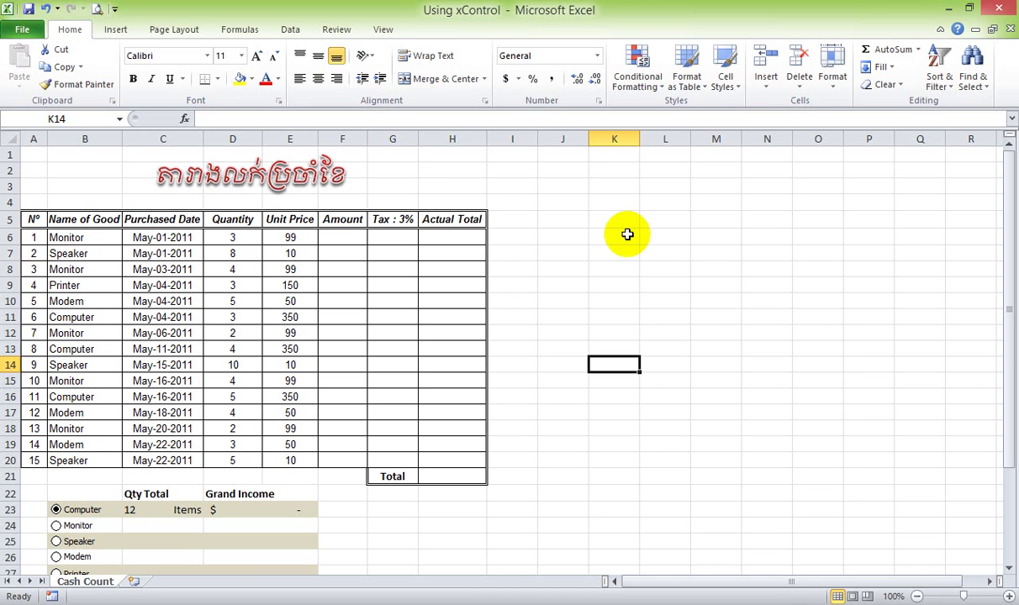
Step: Review the table's columns from Name of Good through the empty Amount, Tax and Actual Total
{"action": "left_click", "coordinate": [516, 319]}
{"action": "scroll", "coordinate": [514, 323], "scroll_direction": "down", "scroll_amount": 3}
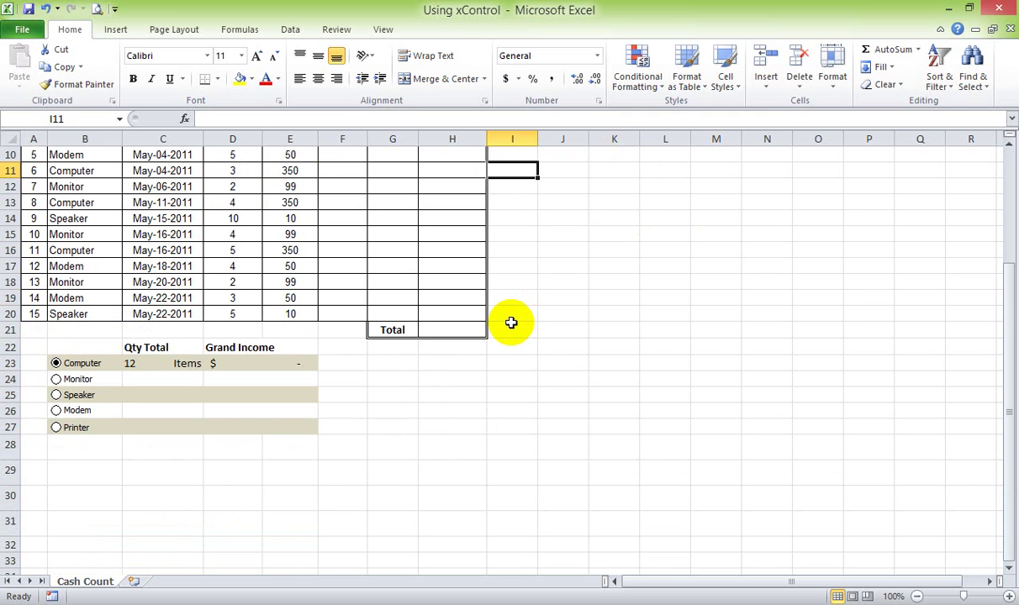
{"action": "scroll", "coordinate": [511, 322], "scroll_direction": "up", "scroll_amount": 3}
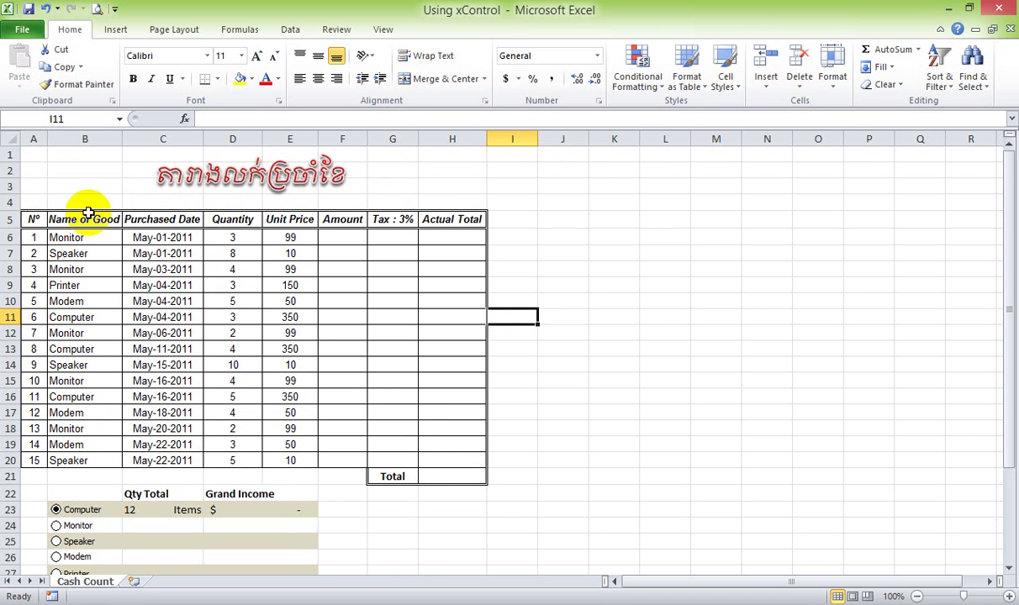
{"action": "left_click_drag", "start_coordinate": [88, 213], "coordinate": [84, 397]}
{"action": "mouse_move", "coordinate": [141, 220]}
{"action": "left_mouse_down"}
{"action": "mouse_move", "coordinate": [155, 254]}
{"action": "mouse_move", "coordinate": [164, 458]}
{"action": "left_mouse_up"}
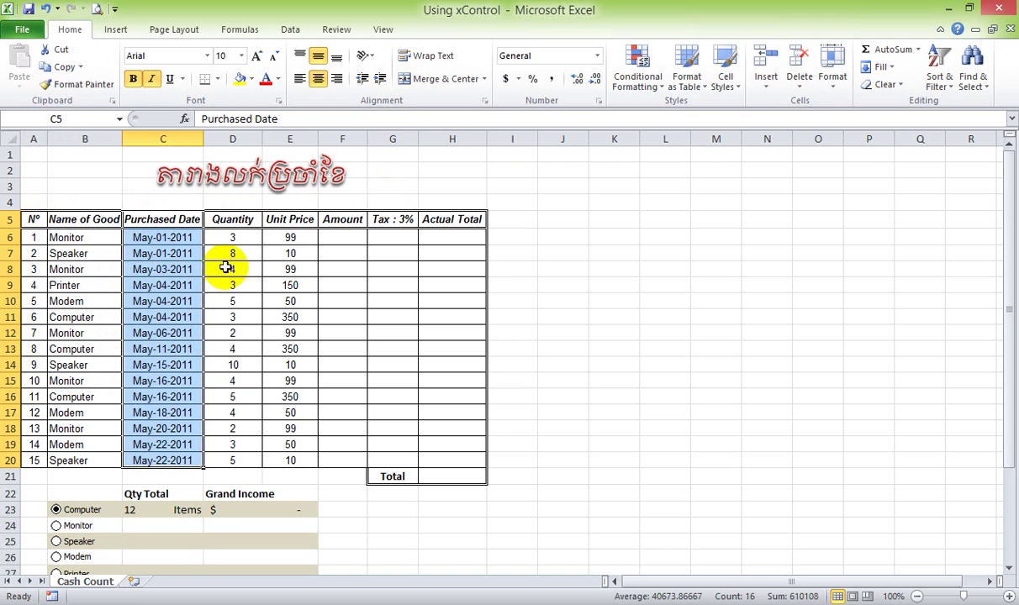
{"action": "left_click_drag", "start_coordinate": [232, 238], "coordinate": [244, 412]}
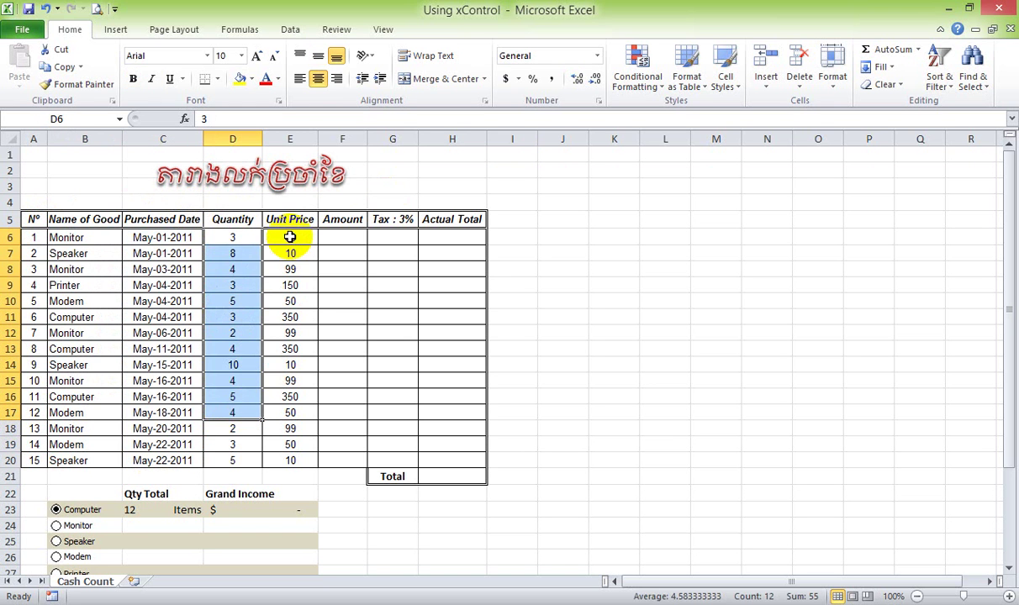
{"action": "mouse_move", "coordinate": [289, 237]}
{"action": "left_mouse_down"}
{"action": "mouse_move", "coordinate": [277, 357]}
{"action": "mouse_move", "coordinate": [290, 317]}
{"action": "left_mouse_up"}
{"action": "mouse_move", "coordinate": [336, 237]}
{"action": "left_mouse_down"}
{"action": "mouse_move", "coordinate": [344, 297]}
{"action": "mouse_move", "coordinate": [341, 234]}
{"action": "mouse_move", "coordinate": [256, 237]}
{"action": "mouse_move", "coordinate": [341, 237]}
{"action": "left_mouse_up"}
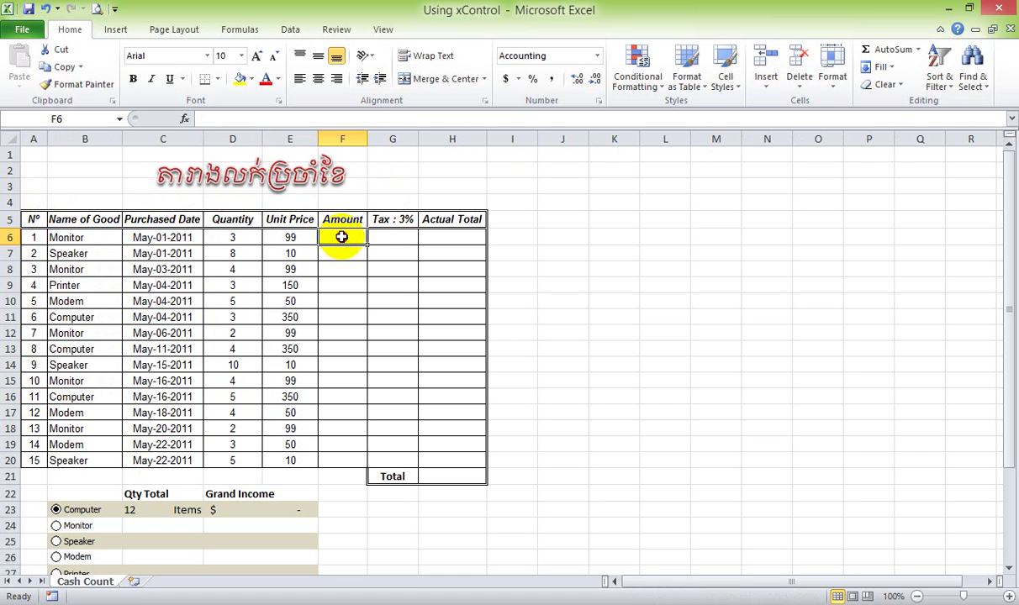
{"action": "left_click", "coordinate": [390, 236]}
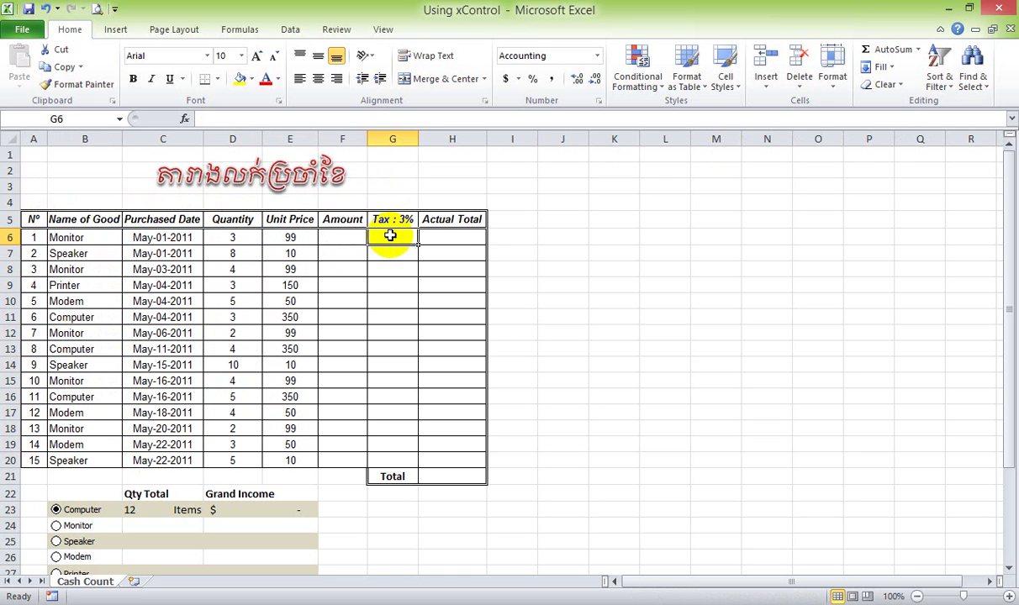
{"action": "left_click", "coordinate": [471, 236]}
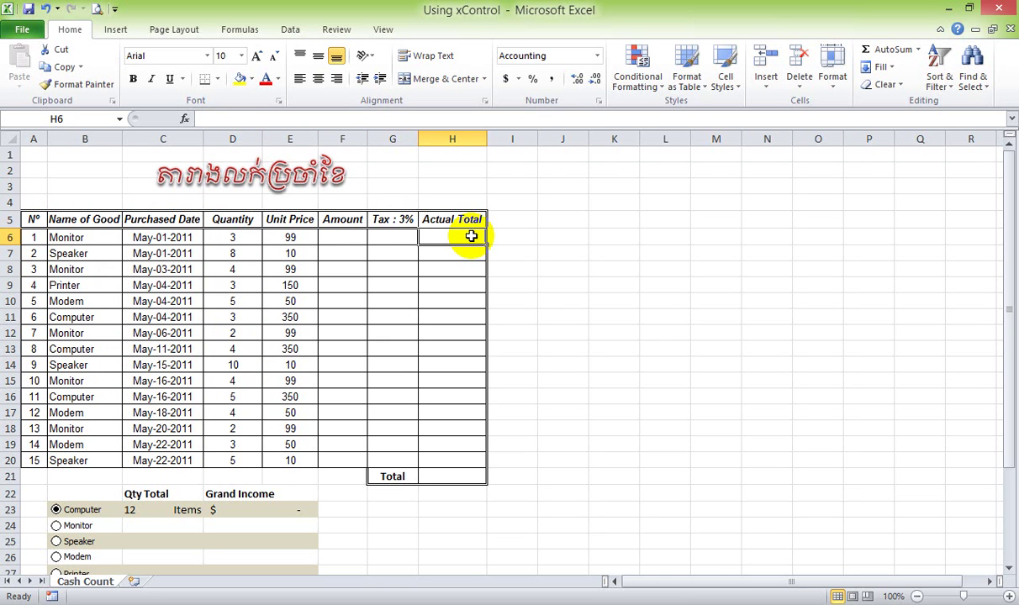
Step: Enter =D6*E6 in F6 and fill the Amount formula down to F20
{"action": "left_click", "coordinate": [344, 236]}
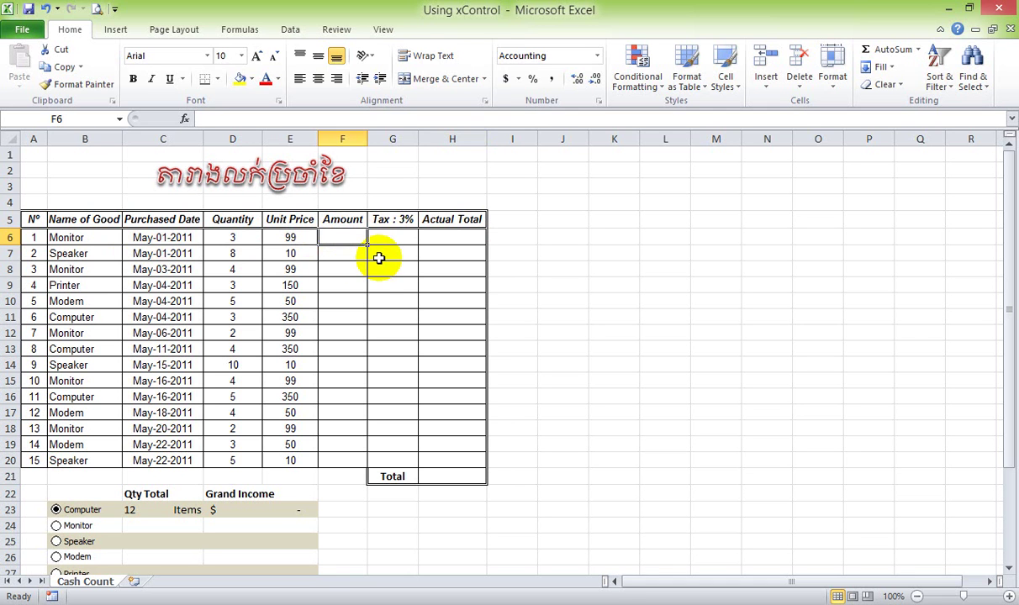
{"action": "type", "text": "="}
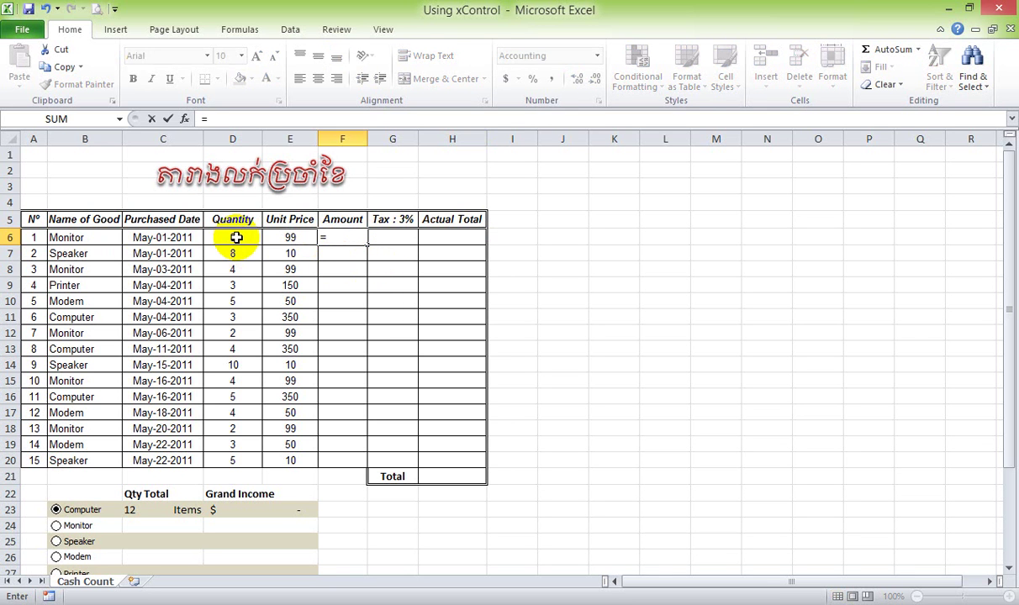
{"action": "left_click", "coordinate": [236, 238]}
{"action": "left_click", "coordinate": [291, 236]}
{"action": "key", "text": "Return"}
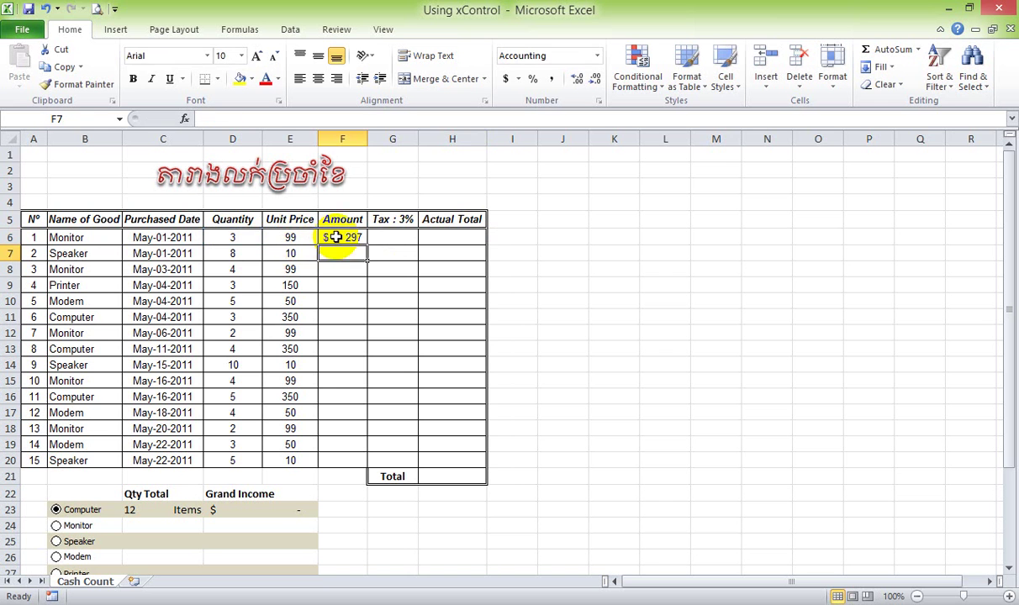
{"action": "left_click", "coordinate": [351, 239]}
{"action": "left_click_drag", "start_coordinate": [366, 245], "coordinate": [362, 466]}
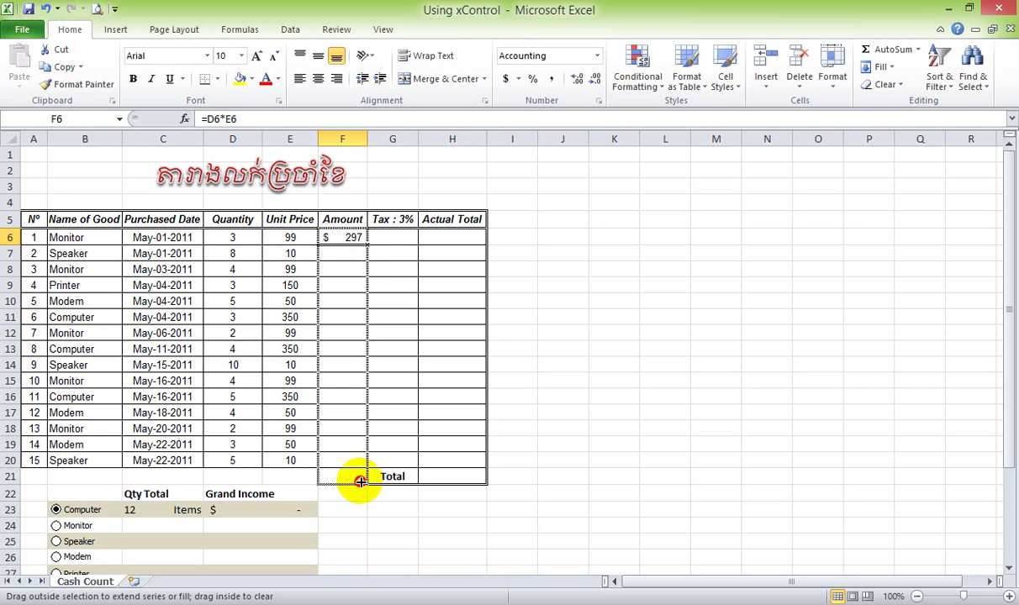
{"action": "left_click", "coordinate": [387, 427]}
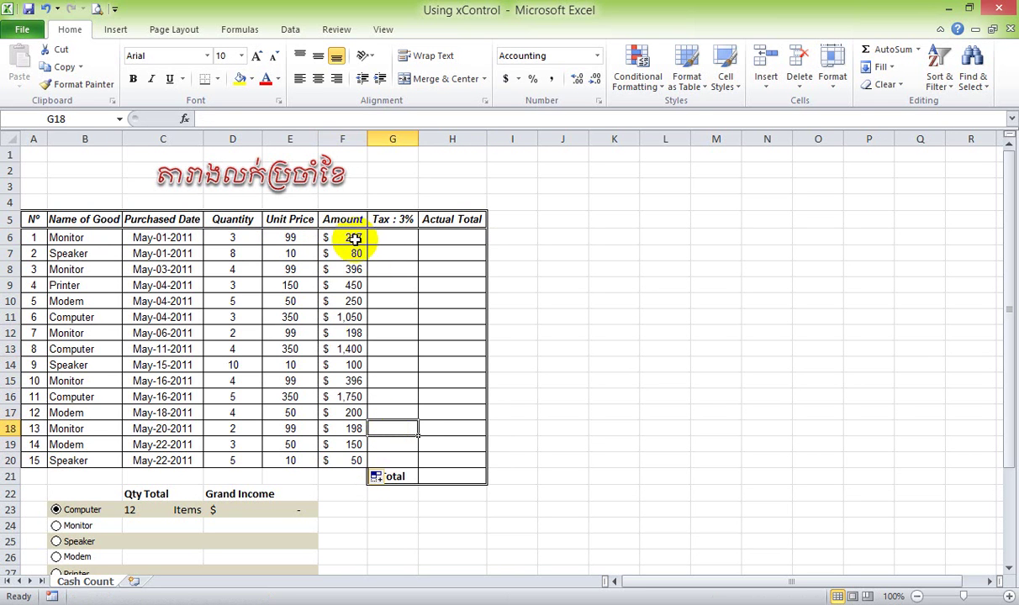
{"action": "left_click", "coordinate": [353, 239]}
Step: Enter =F6*3% in G6 and fill the tax formula down to G20
{"action": "left_click", "coordinate": [405, 218]}
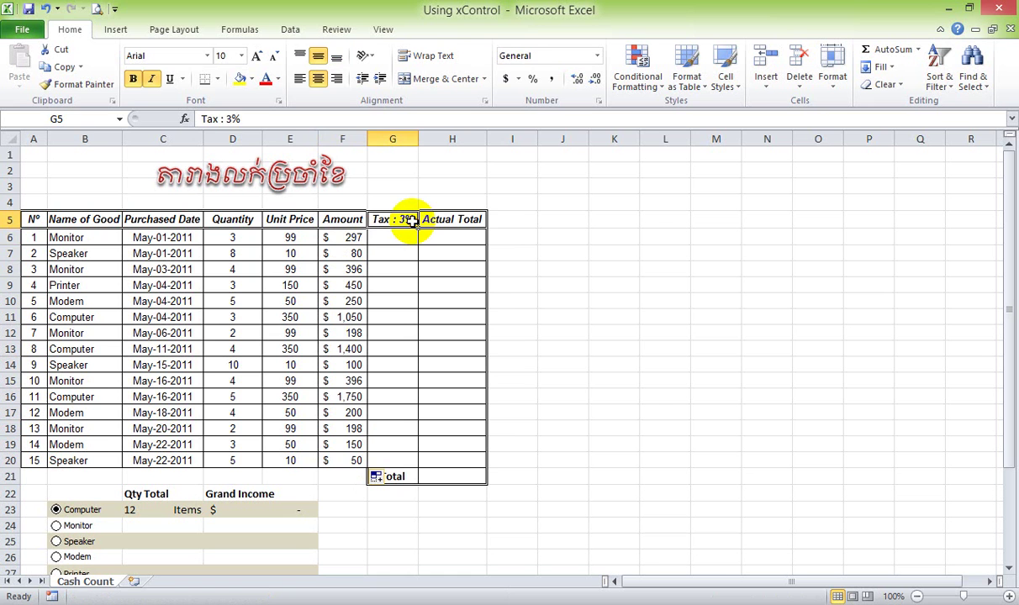
{"action": "left_click", "coordinate": [407, 237]}
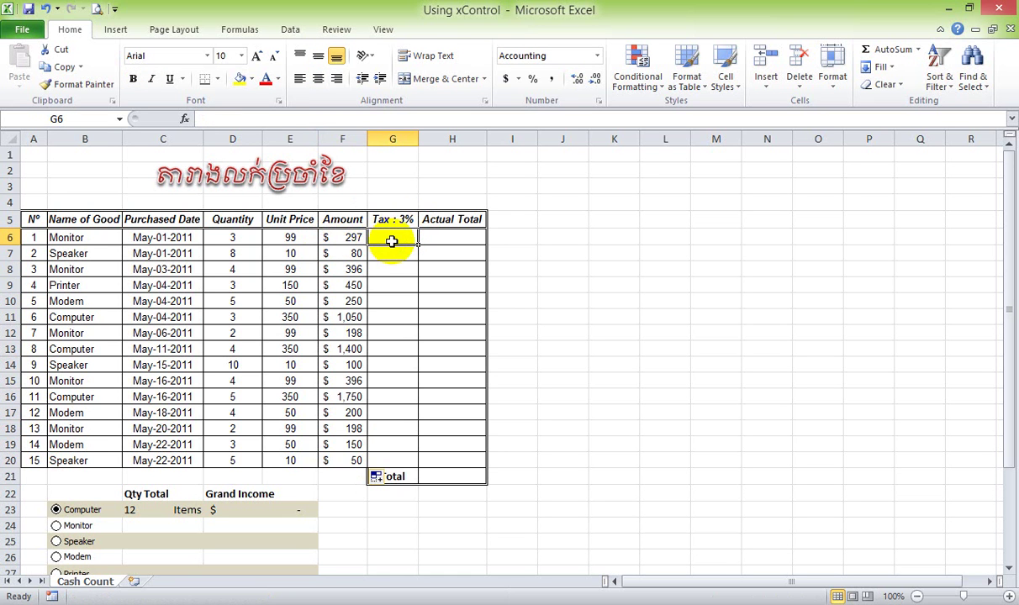
{"action": "type", "text": "="}
{"action": "left_click", "coordinate": [351, 237]}
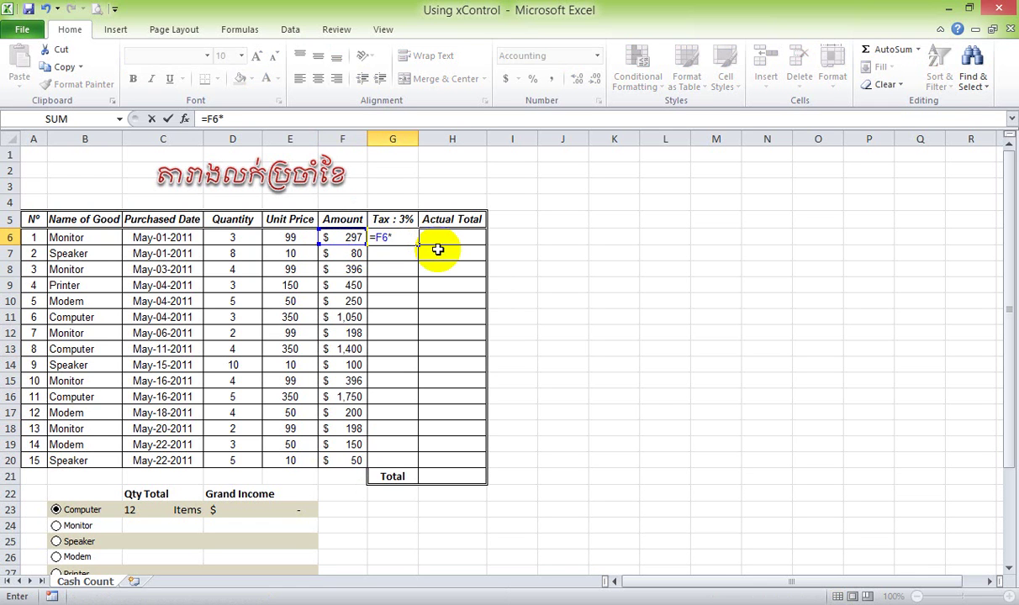
{"action": "key", "text": "Return"}
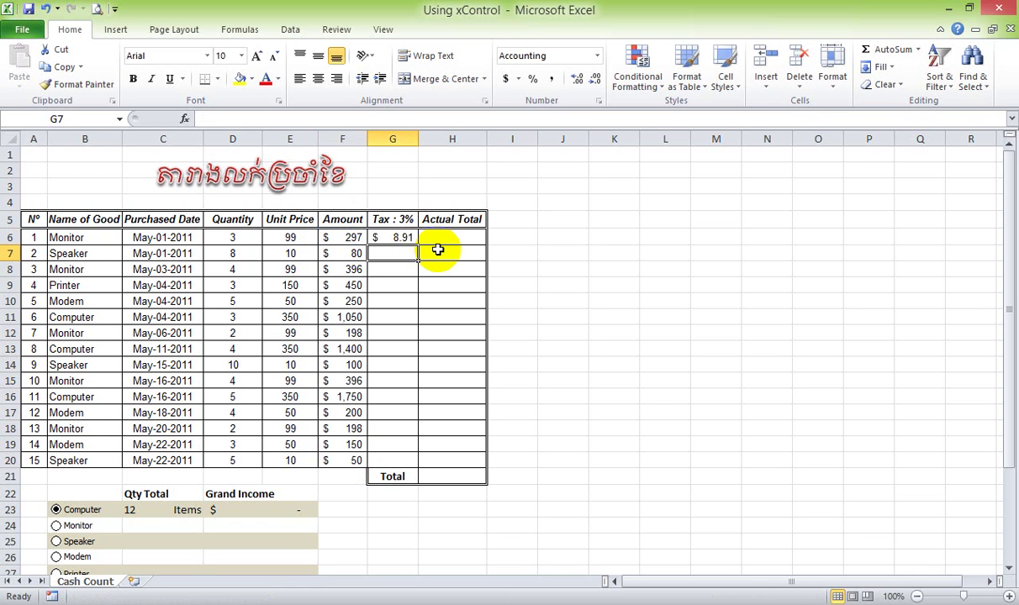
{"action": "left_click", "coordinate": [401, 217]}
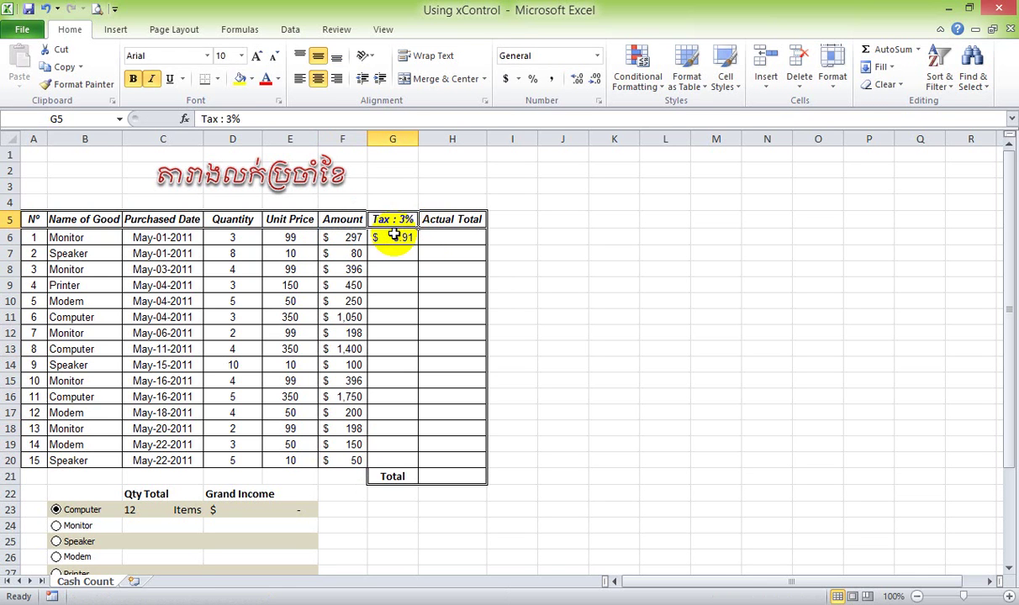
{"action": "left_click", "coordinate": [394, 237]}
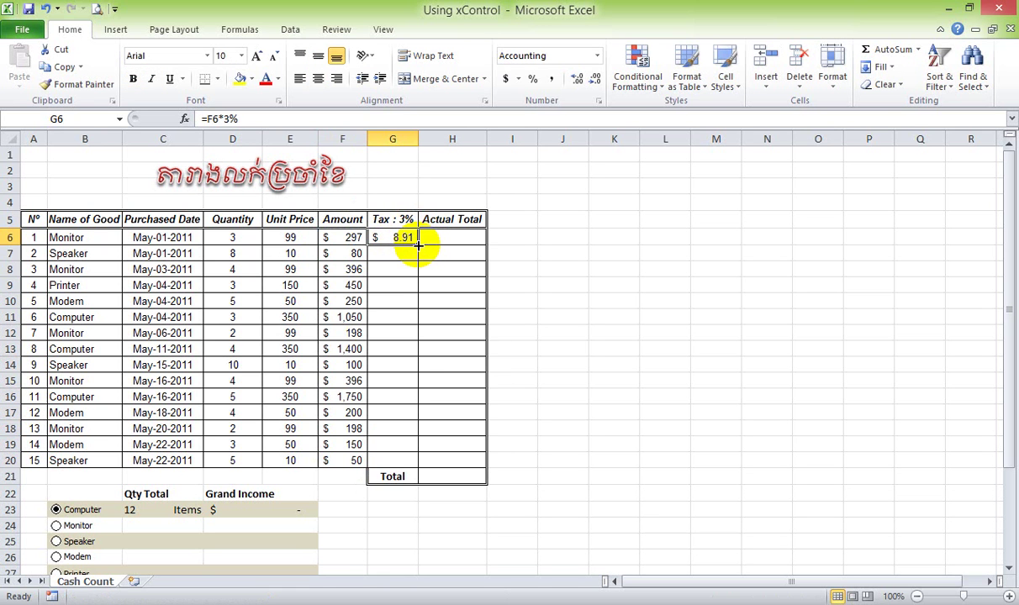
{"action": "left_click_drag", "start_coordinate": [418, 244], "coordinate": [395, 460]}
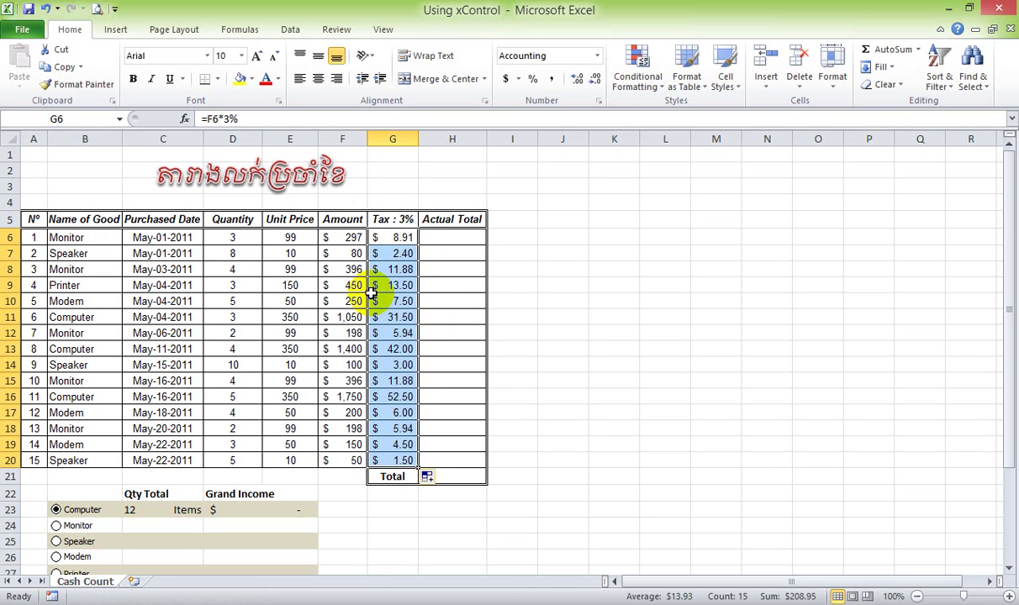
{"action": "left_click", "coordinate": [352, 238]}
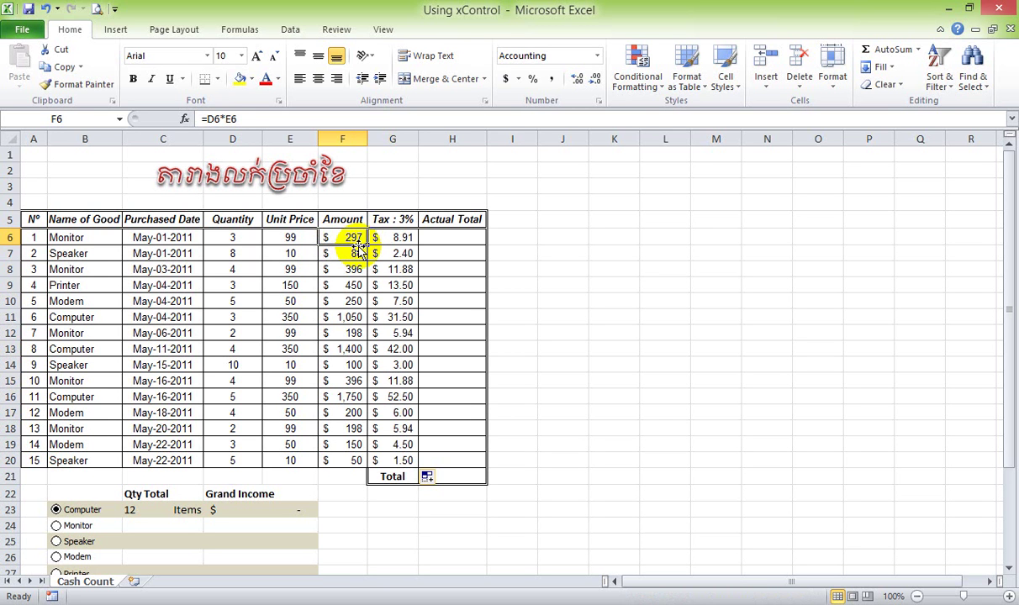
Step: Enter =SUM(F6:G6) in H6 and fill the Actual Total formula down to H20
{"action": "left_click", "coordinate": [404, 315]}
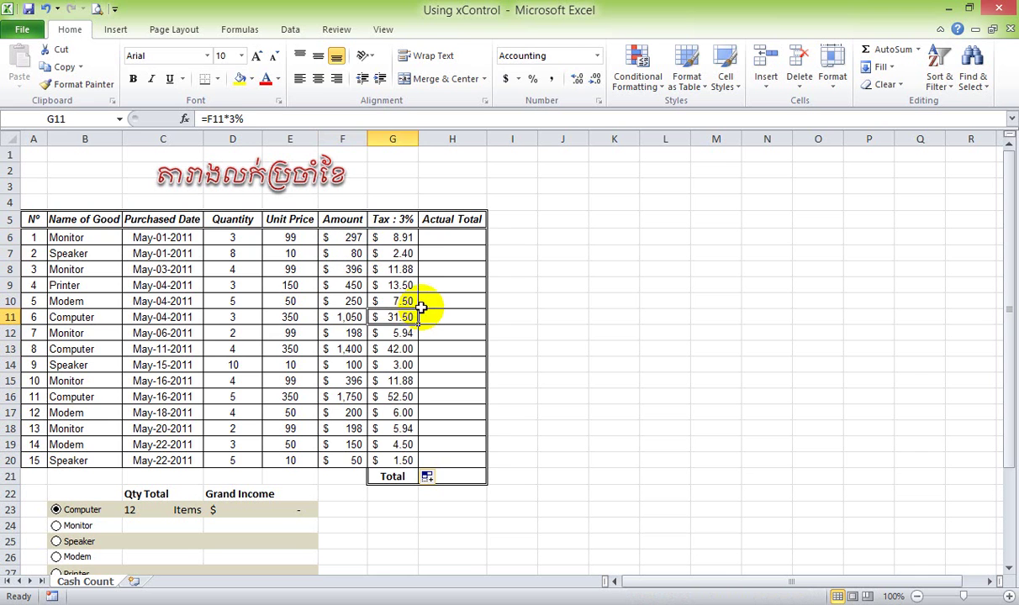
{"action": "left_click", "coordinate": [435, 235]}
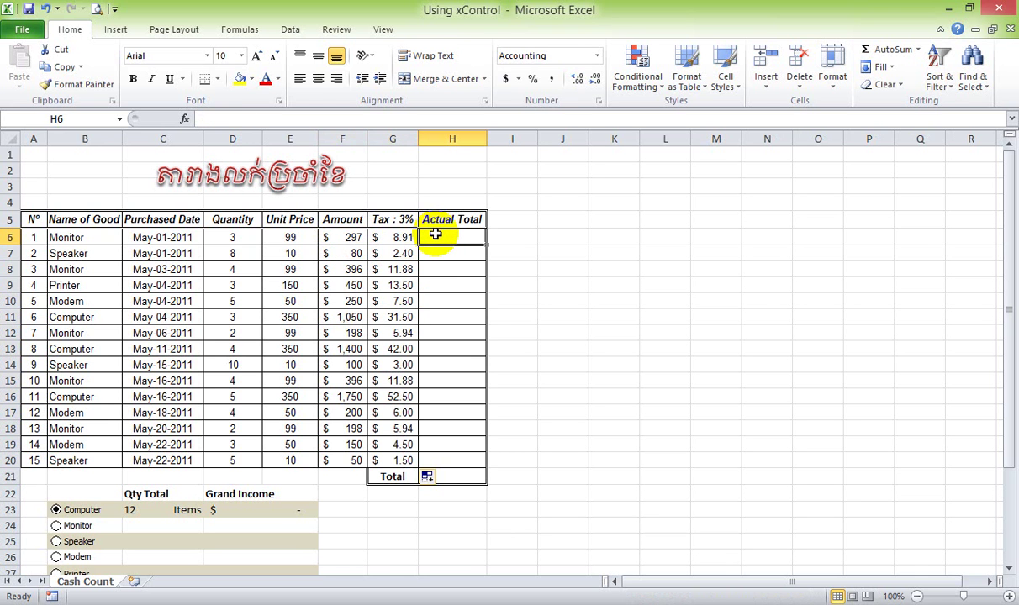
{"action": "type", "text": "=sum"}
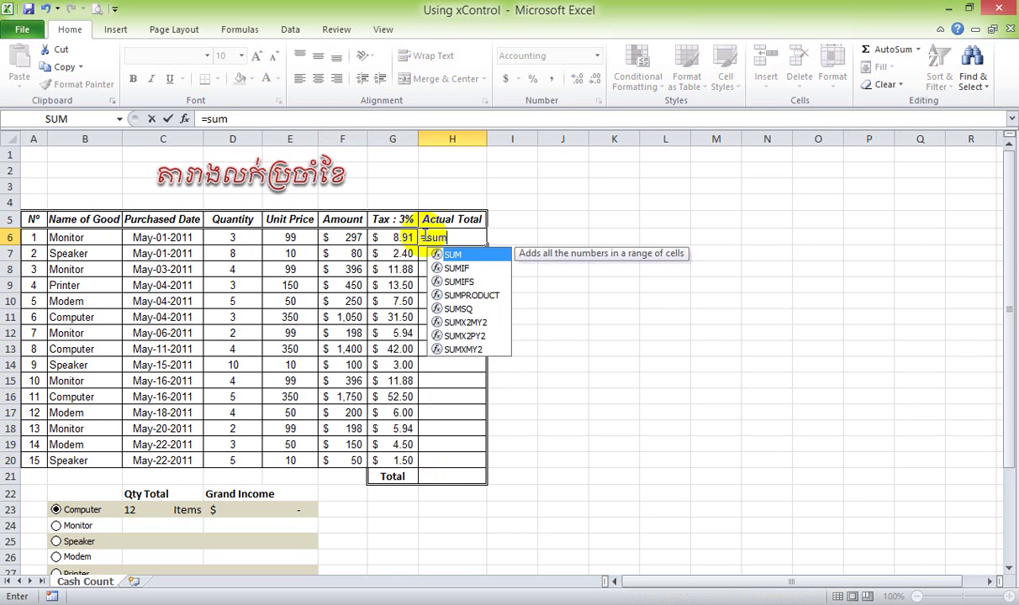
{"action": "type", "text": "("}
{"action": "left_click_drag", "start_coordinate": [342, 238], "coordinate": [389, 238]}
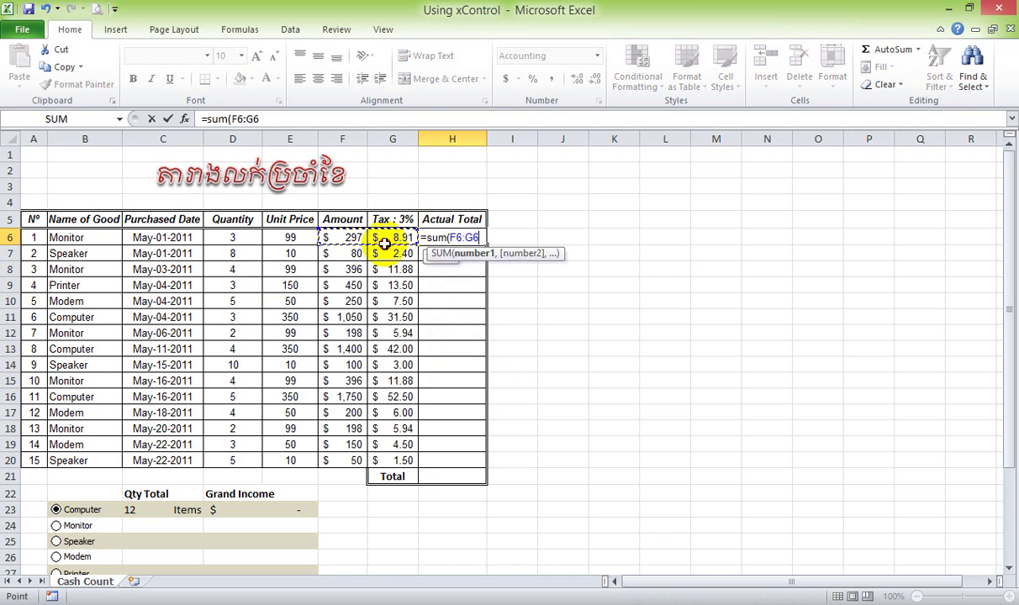
{"action": "key", "text": "Return"}
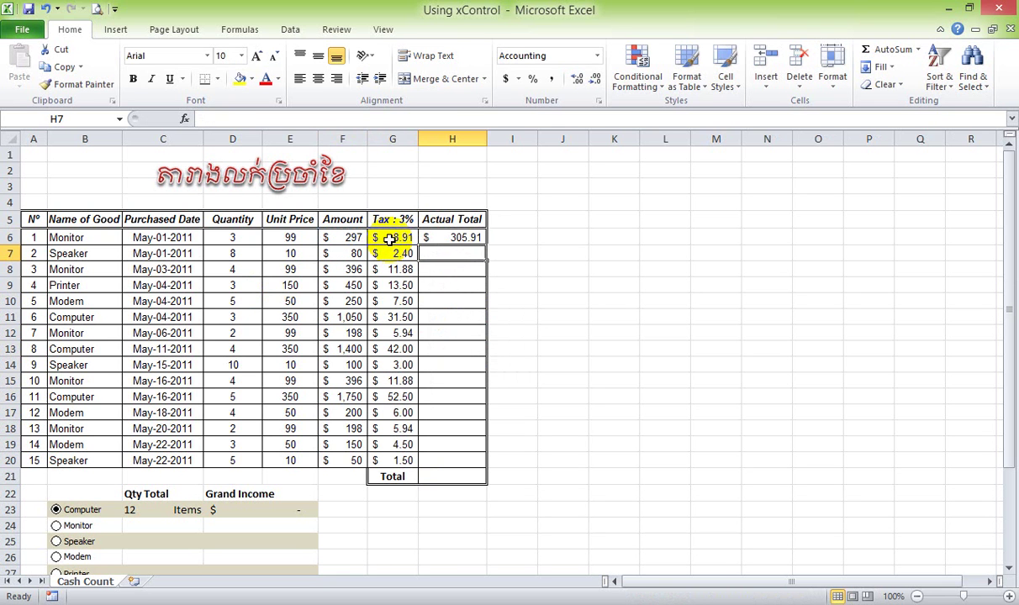
{"action": "left_click", "coordinate": [467, 238]}
{"action": "left_click_drag", "start_coordinate": [486, 245], "coordinate": [489, 465]}
Step: Total the Actual Total column in H21 with =SUM(H6:H20), giving $7,173.95
{"action": "left_click", "coordinate": [469, 476]}
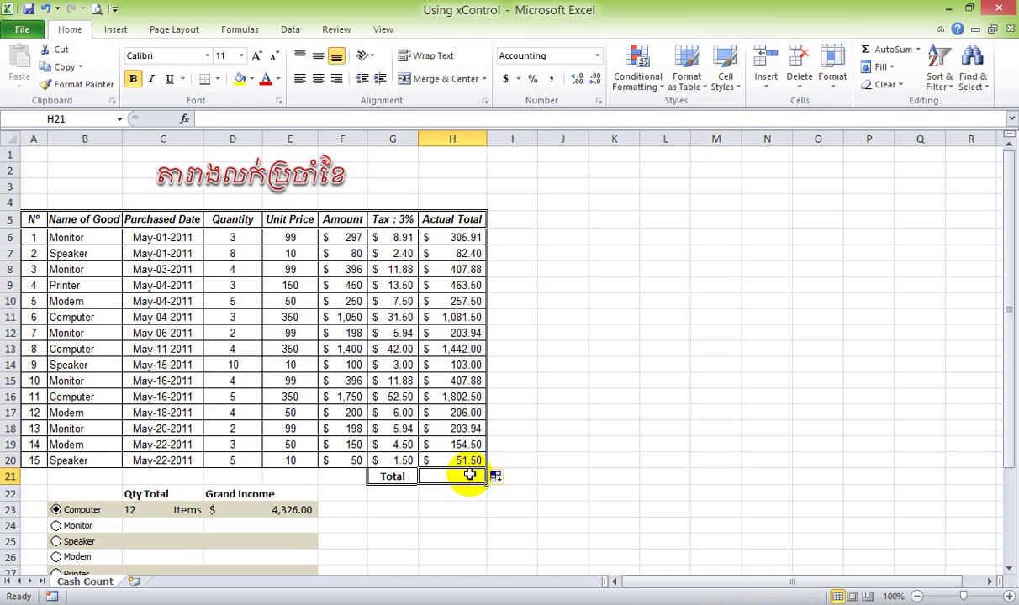
{"action": "type", "text": "su=sum"}
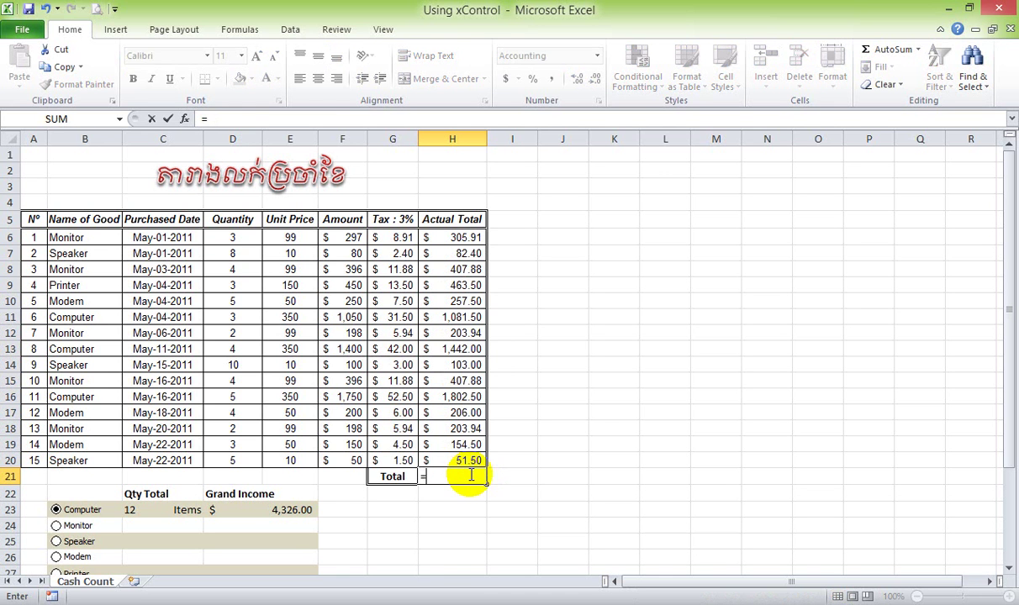
{"action": "type", "text": "("}
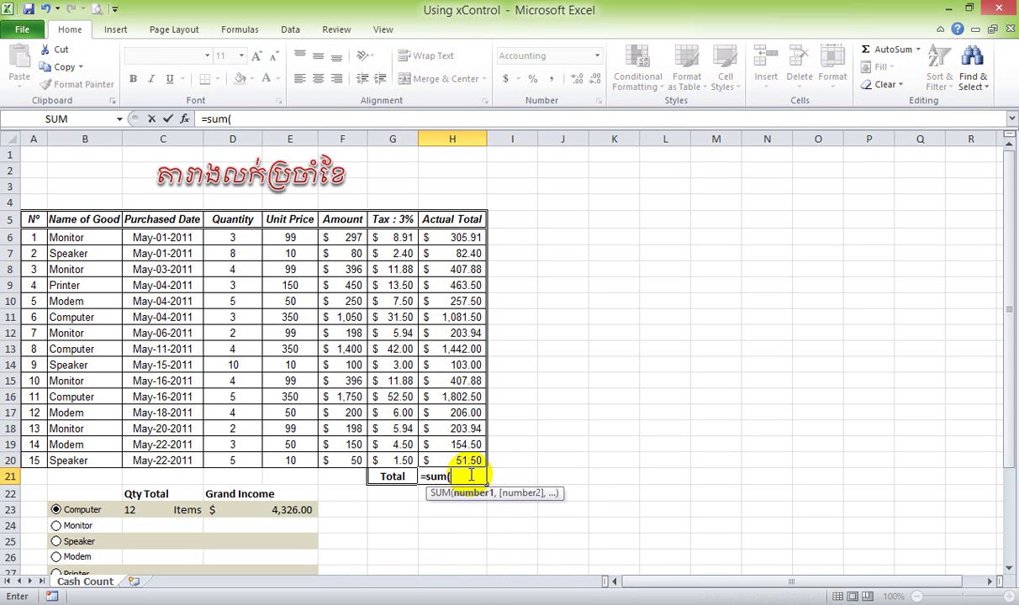
{"action": "left_click_drag", "start_coordinate": [428, 238], "coordinate": [445, 458]}
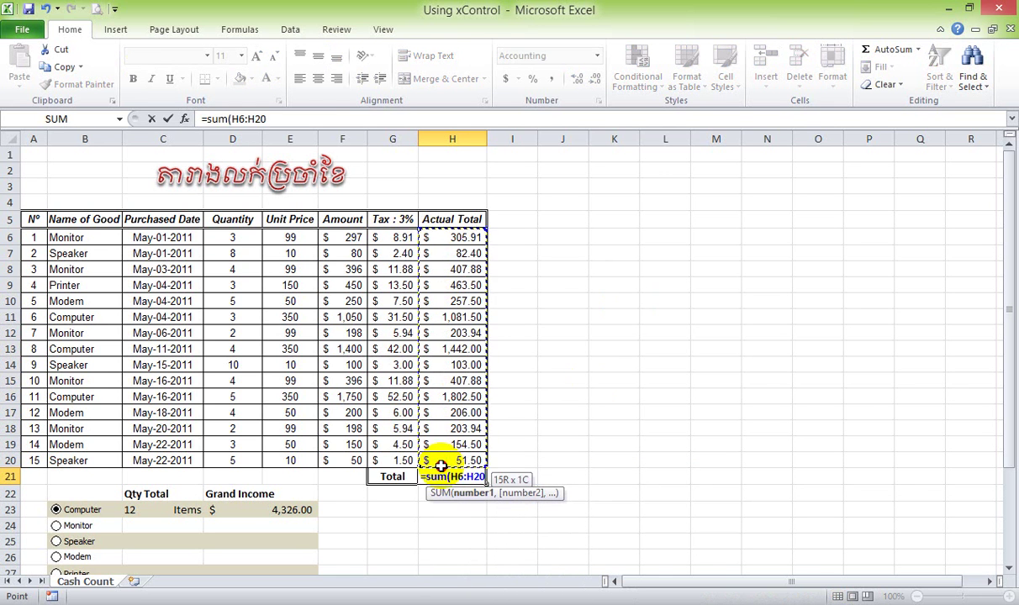
{"action": "key", "text": "Return"}
{"action": "left_click", "coordinate": [551, 459]}
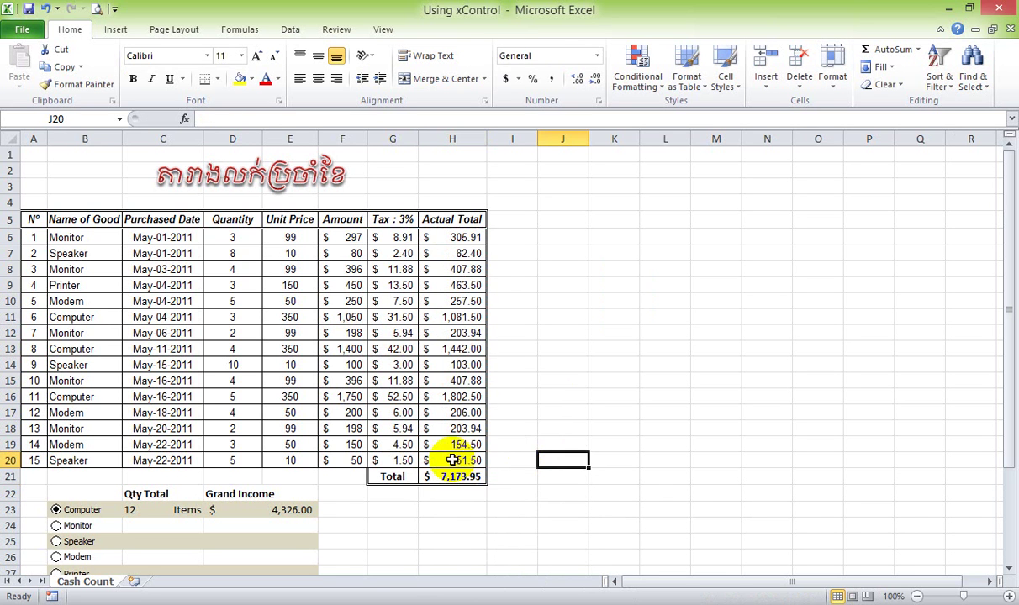
{"action": "left_click", "coordinate": [447, 477]}
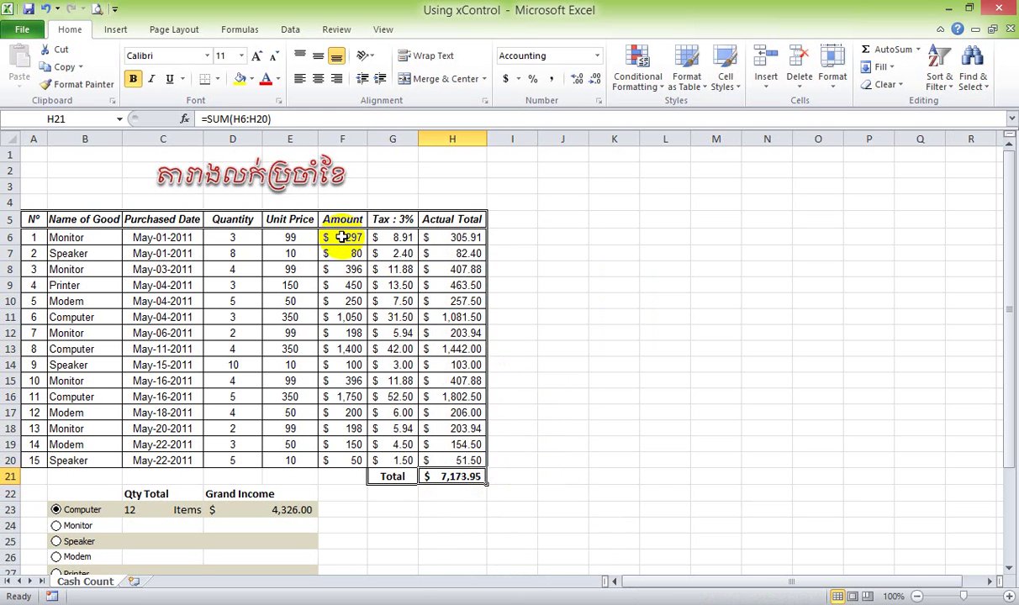
{"action": "left_click_drag", "start_coordinate": [341, 238], "coordinate": [460, 458]}
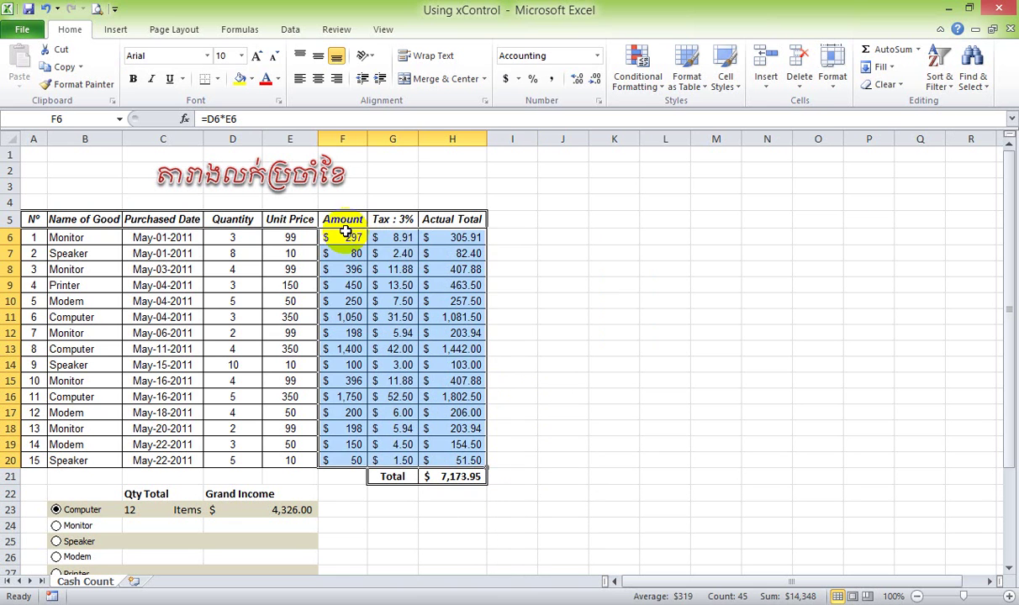
{"action": "mouse_move", "coordinate": [345, 234]}
{"action": "left_mouse_down"}
{"action": "mouse_move", "coordinate": [461, 370]}
{"action": "mouse_move", "coordinate": [464, 458]}
{"action": "left_mouse_up"}
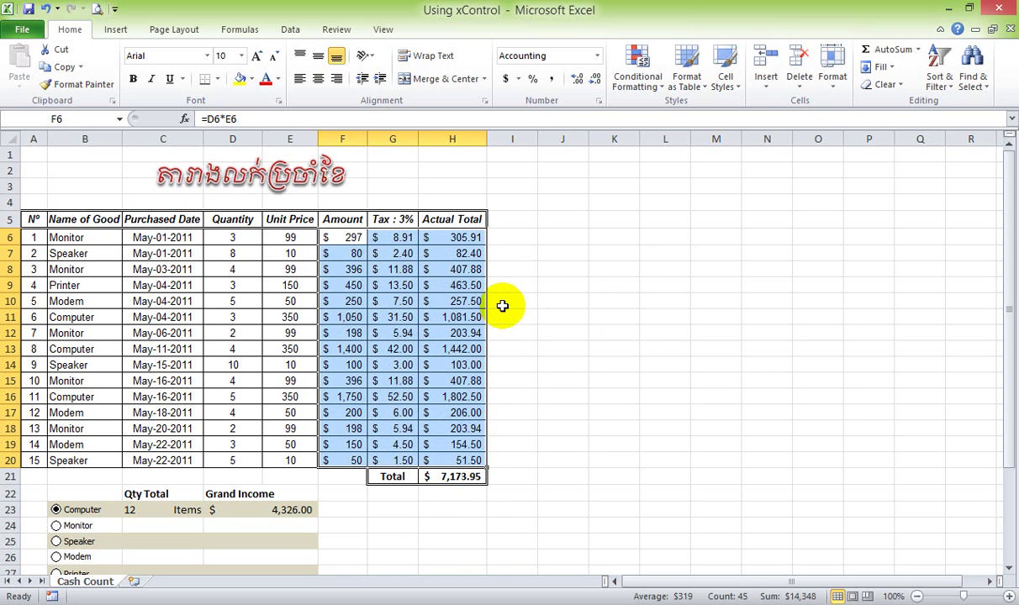
{"action": "left_click", "coordinate": [545, 306]}
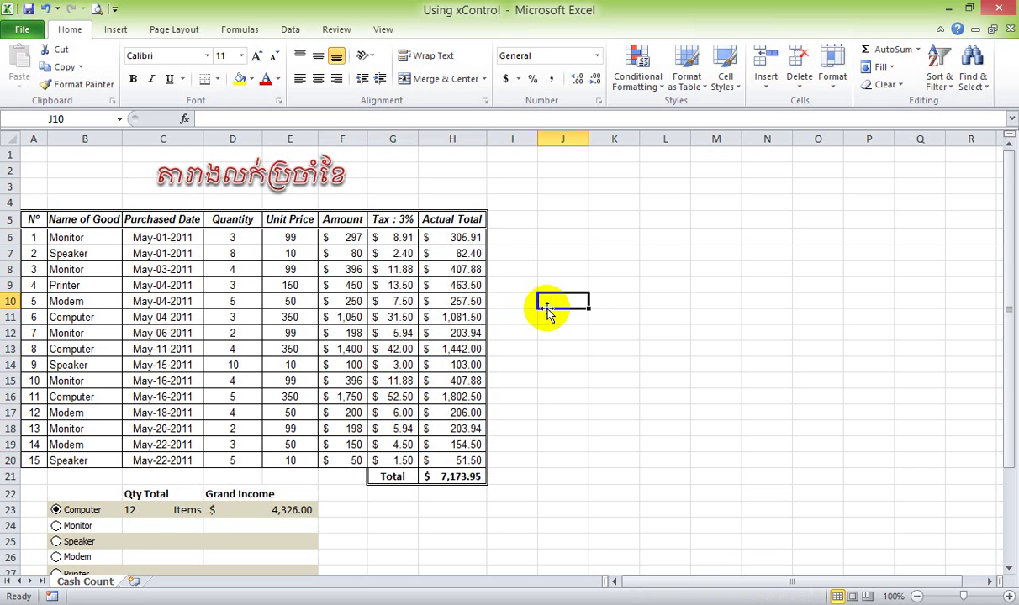
{"action": "scroll", "coordinate": [545, 306], "scroll_direction": "down", "scroll_amount": 2}
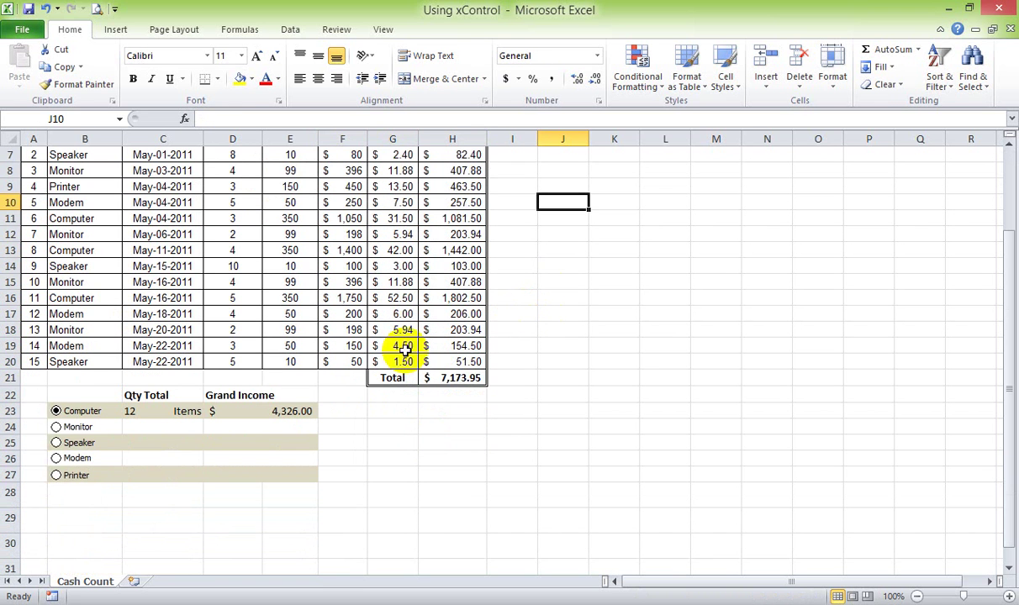
{"action": "left_click", "coordinate": [77, 428]}
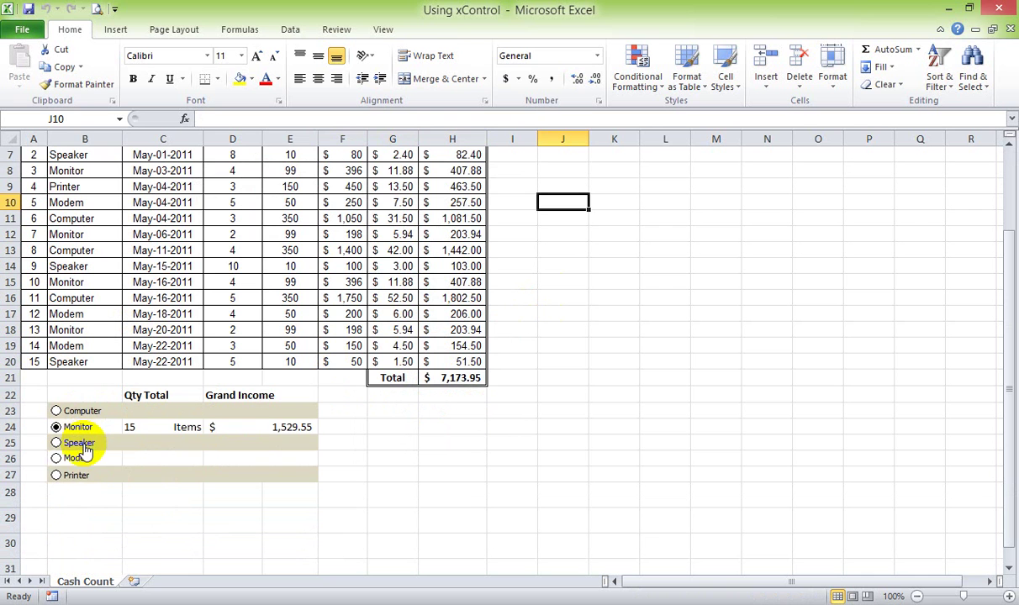
{"action": "left_click", "coordinate": [79, 443]}
{"action": "left_click", "coordinate": [77, 459]}
{"action": "left_click", "coordinate": [77, 476]}
{"action": "left_click", "coordinate": [77, 459]}
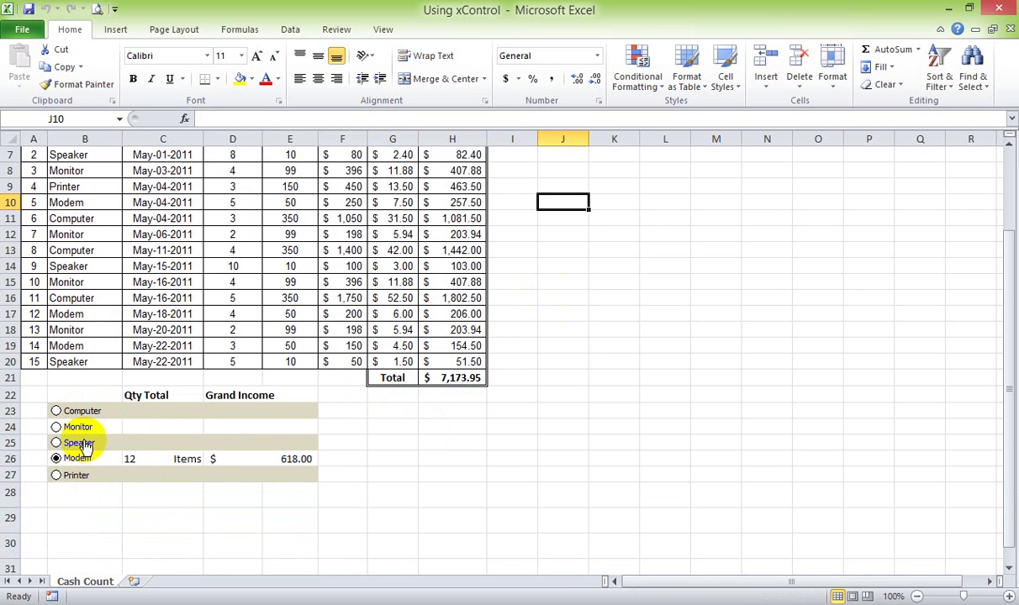
{"action": "left_click", "coordinate": [79, 443]}
{"action": "left_click", "coordinate": [77, 427]}
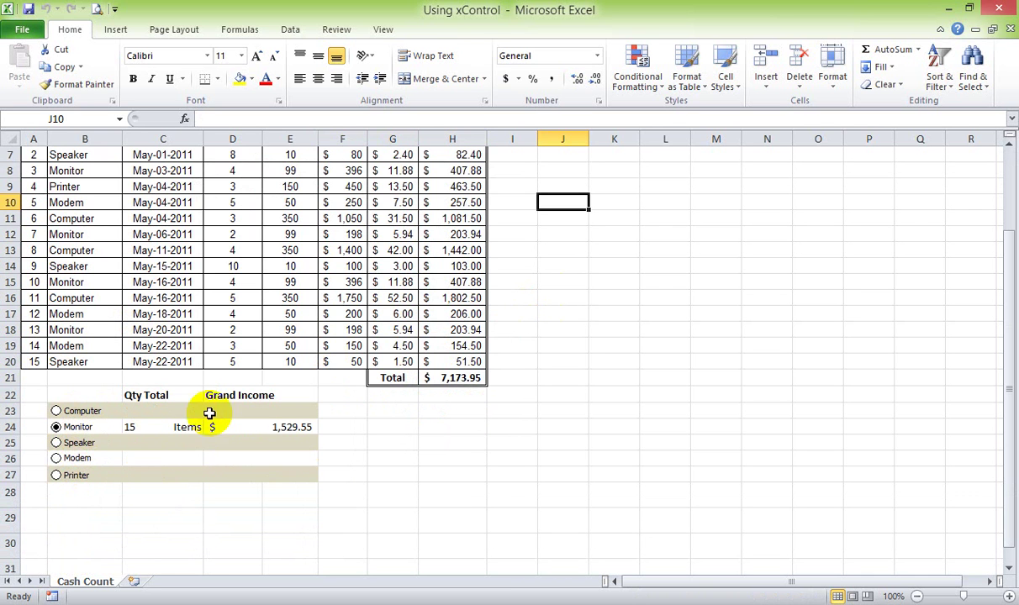
{"action": "left_click", "coordinate": [82, 413]}
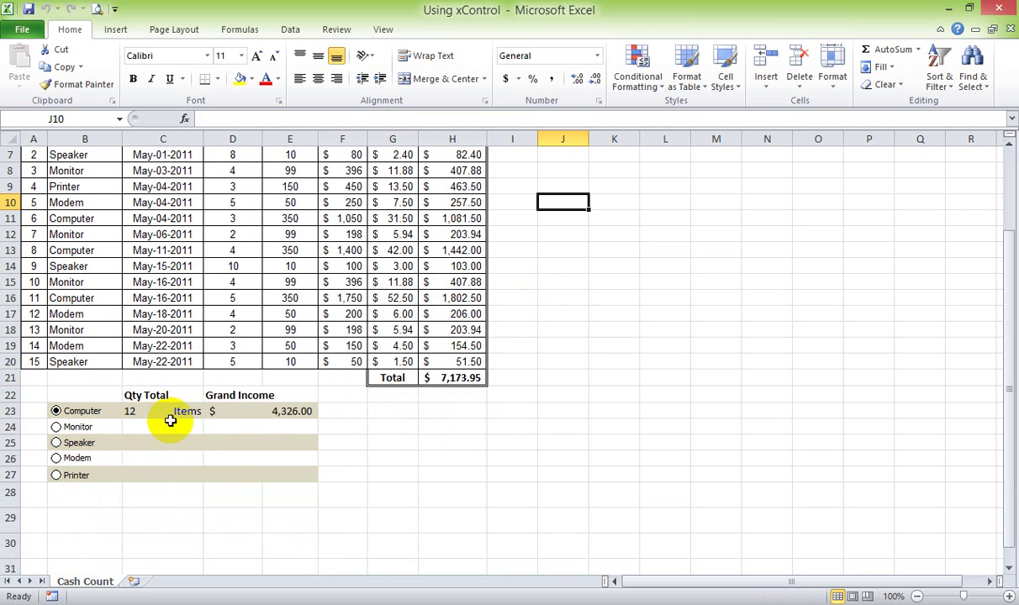
{"action": "scroll", "coordinate": [166, 421], "scroll_direction": "up", "scroll_amount": 2}
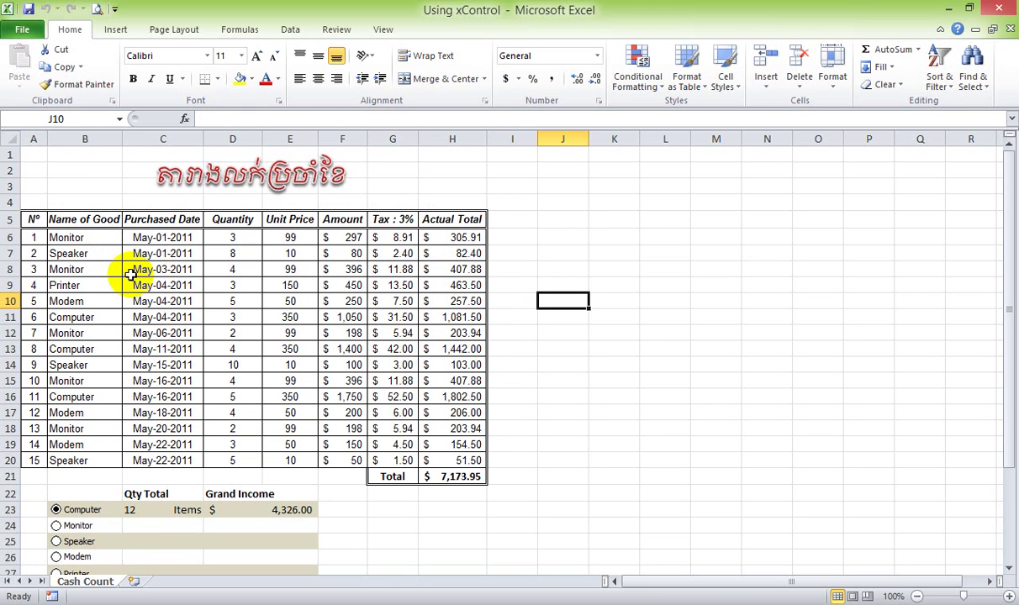
{"action": "scroll", "coordinate": [160, 295], "scroll_direction": "down", "scroll_amount": 1}
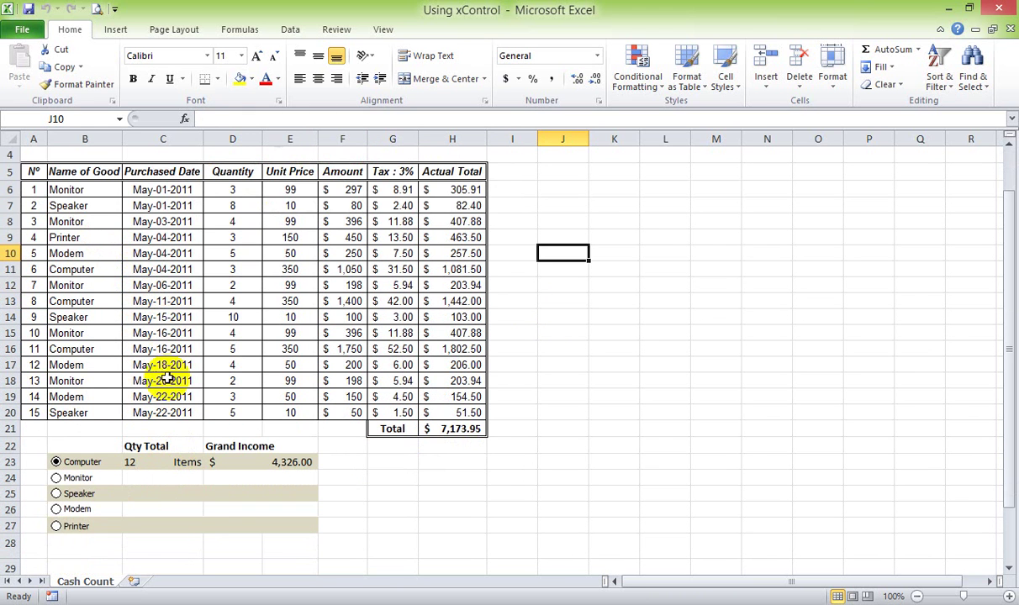
{"action": "left_click", "coordinate": [246, 466]}
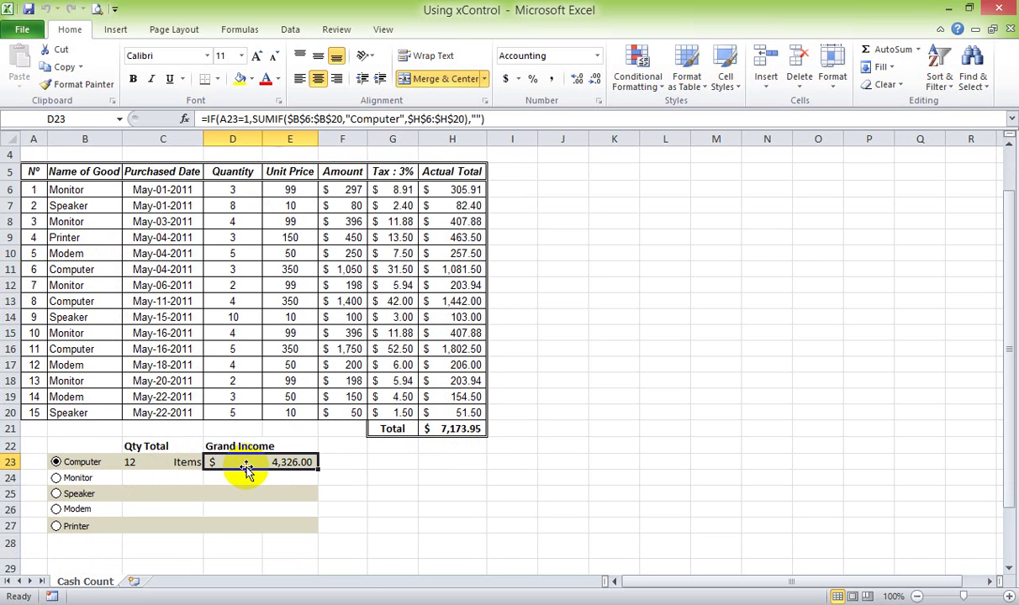
{"action": "scroll", "coordinate": [251, 464], "scroll_direction": "up", "scroll_amount": 1}
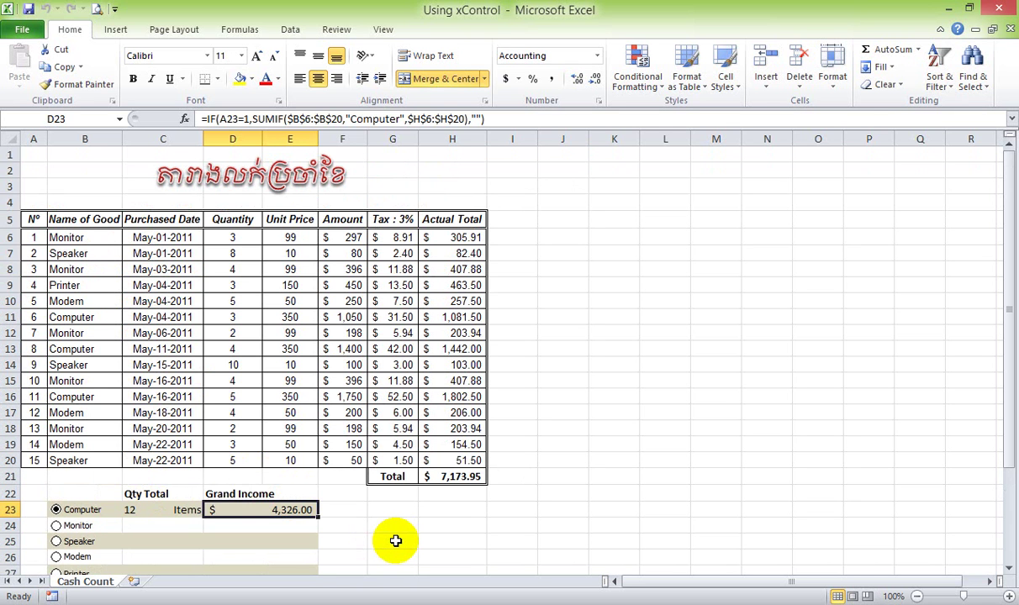
Step: Try each goods option in turn, ending on Printer for 3 items and $463.50
{"action": "left_click", "coordinate": [395, 540]}
{"action": "scroll", "coordinate": [351, 518], "scroll_direction": "down", "scroll_amount": 1}
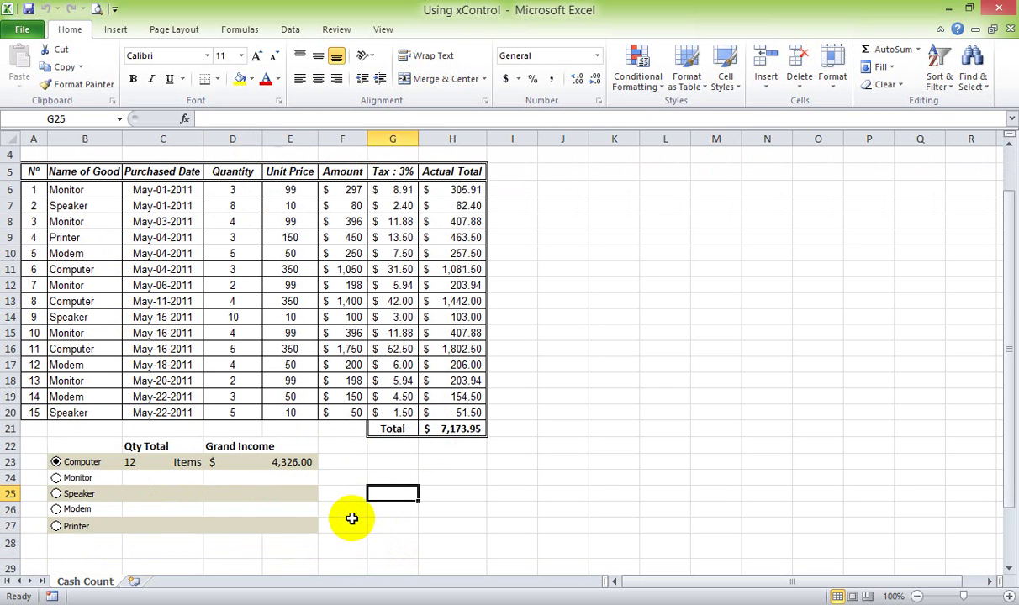
{"action": "left_click", "coordinate": [78, 525]}
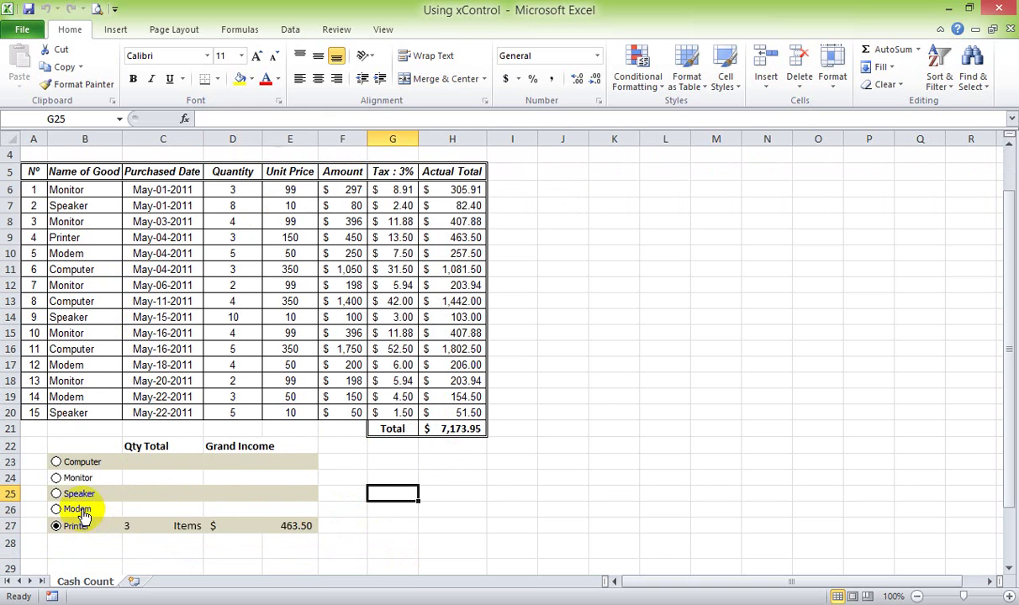
{"action": "left_click", "coordinate": [77, 495]}
{"action": "left_click", "coordinate": [89, 476]}
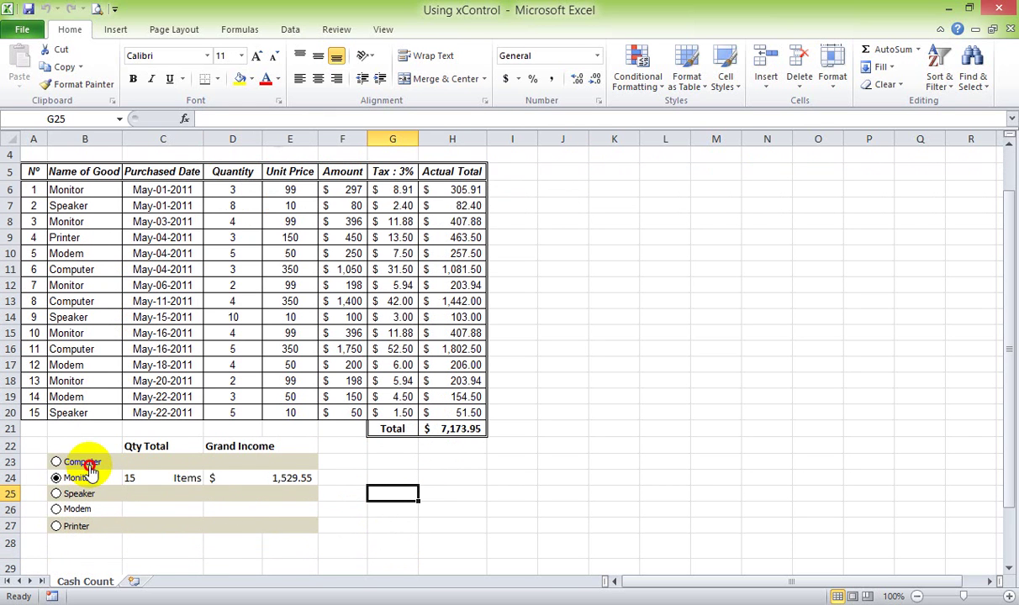
{"action": "left_click", "coordinate": [84, 463]}
{"action": "left_click", "coordinate": [78, 478]}
{"action": "left_click", "coordinate": [75, 495]}
{"action": "left_click", "coordinate": [75, 510]}
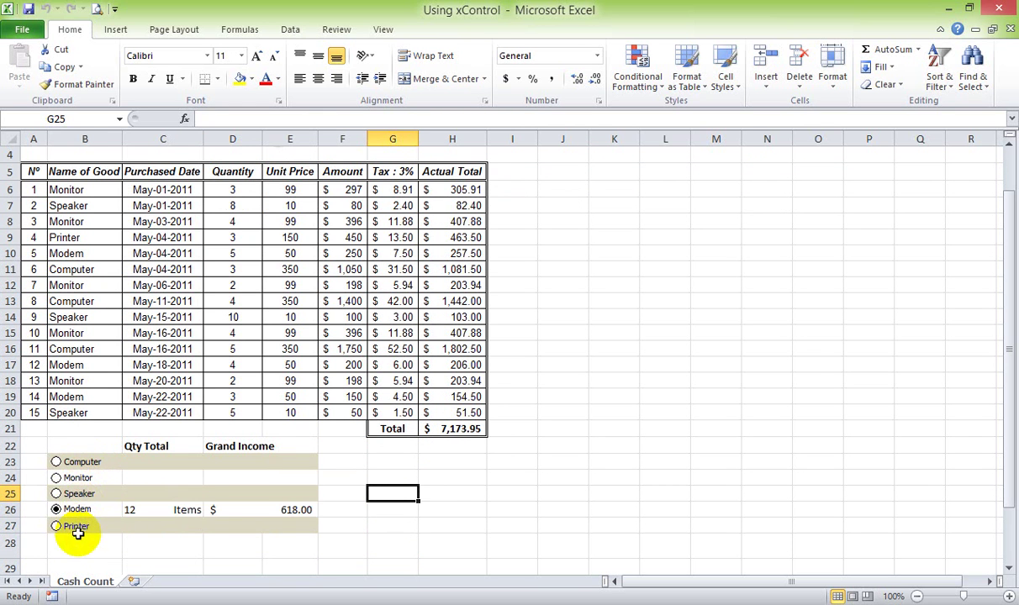
{"action": "left_click", "coordinate": [82, 529]}
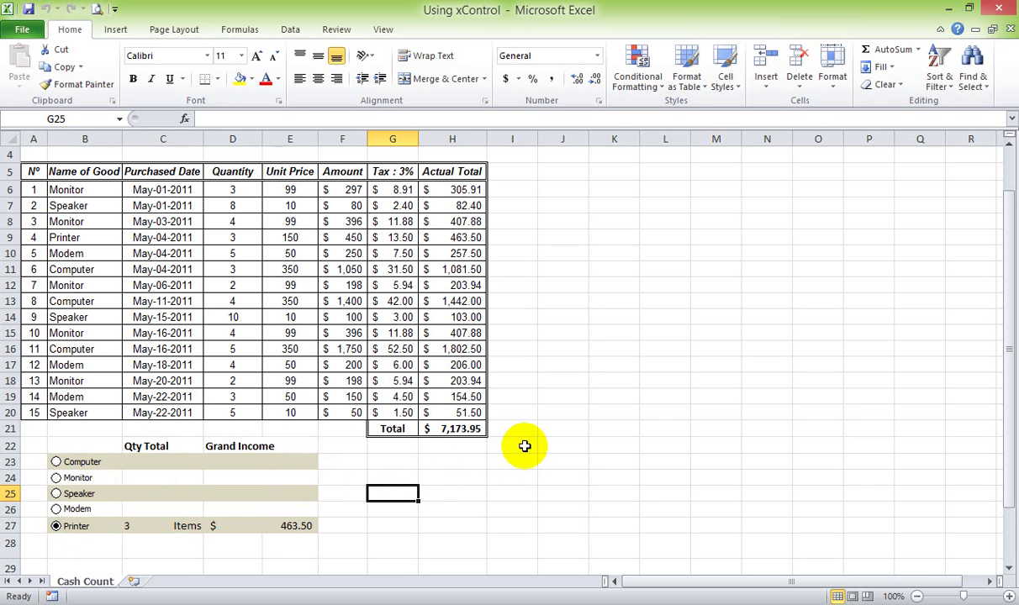
Step: Briefly view the File backstage, return to the sheet, and move to L18
{"action": "left_click", "coordinate": [521, 412]}
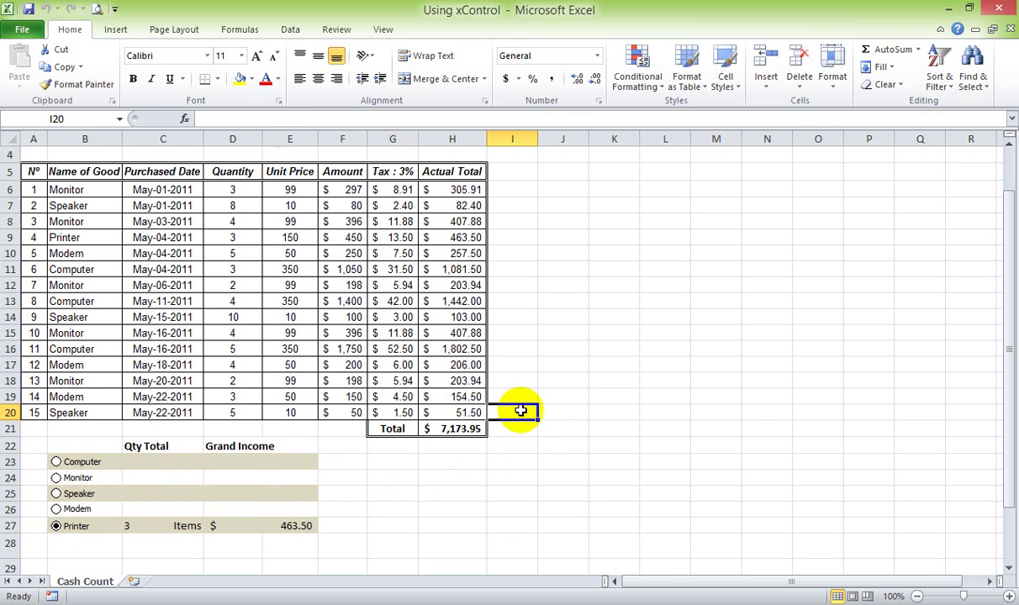
{"action": "left_click", "coordinate": [544, 384]}
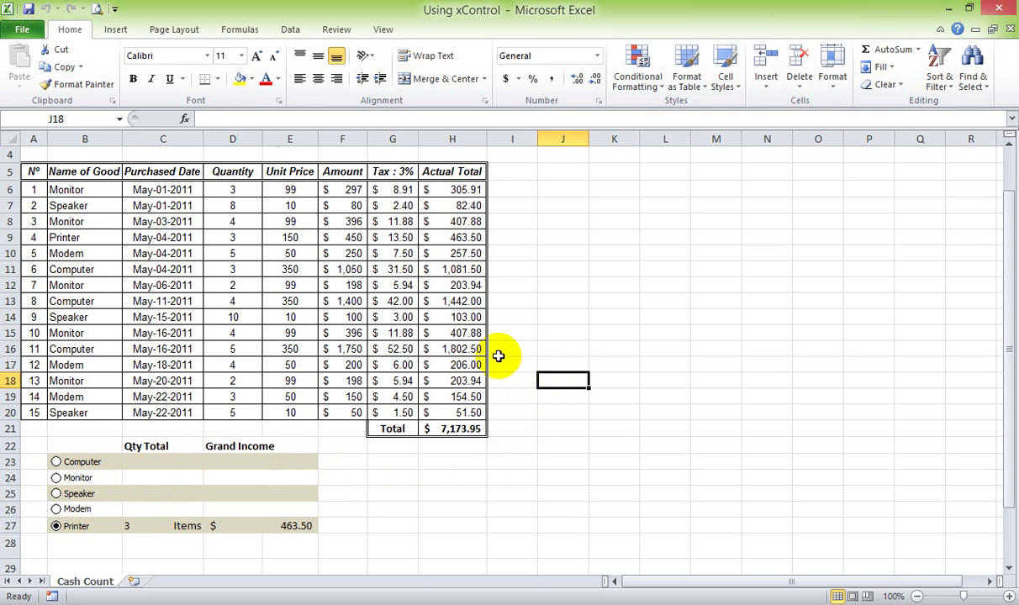
{"action": "left_click", "coordinate": [25, 30]}
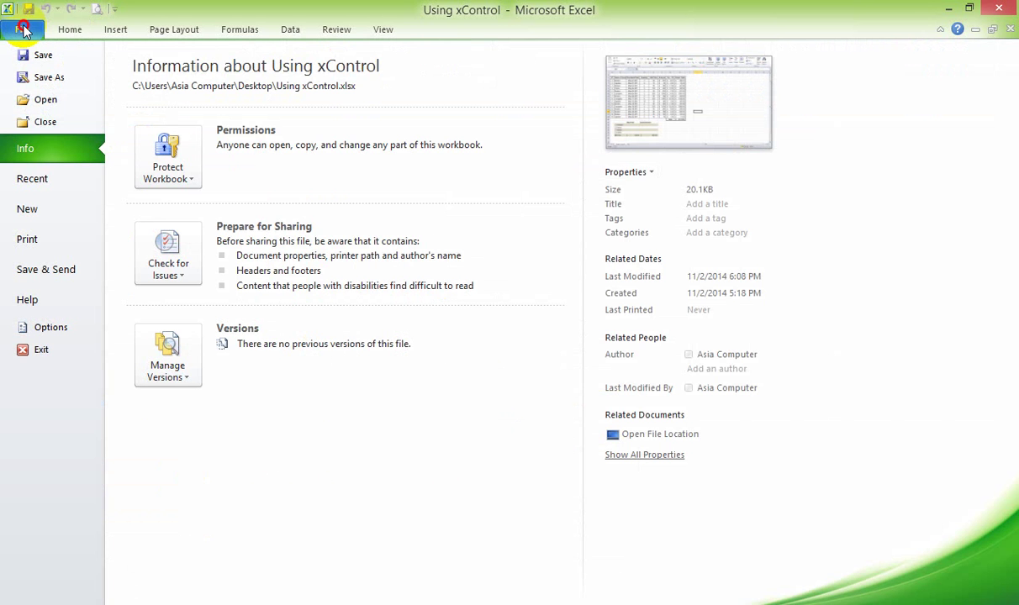
{"action": "left_click", "coordinate": [23, 30]}
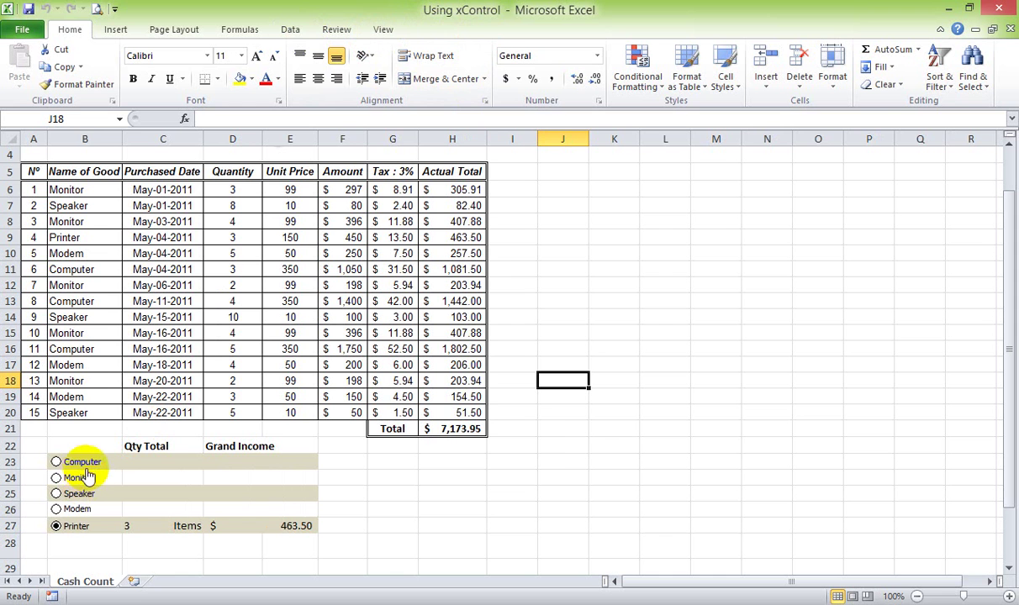
{"action": "key", "text": "Right"}
{"action": "key", "text": "Right"}
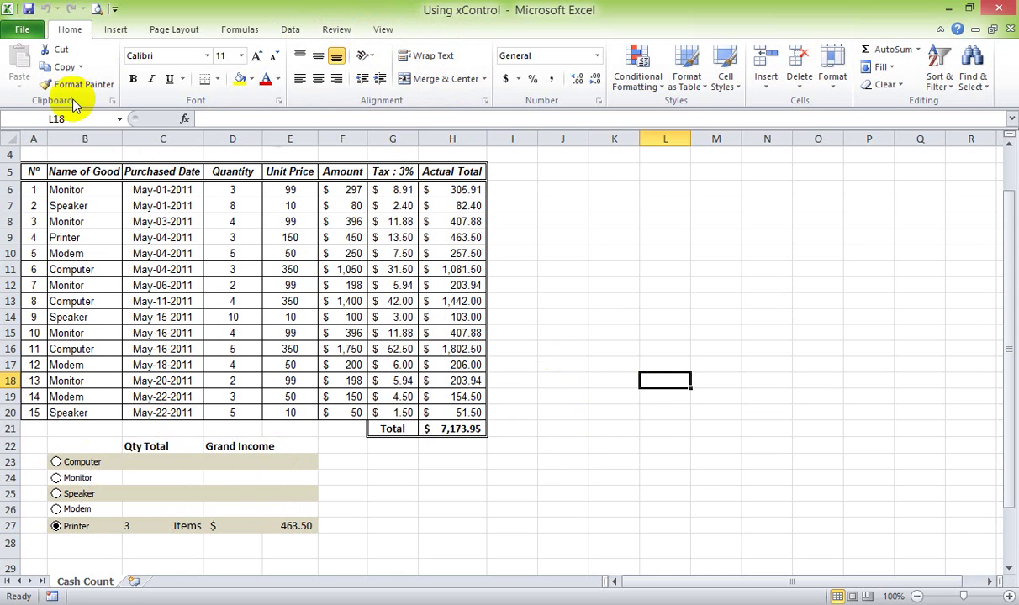
Step: Tick Developer under Main Tabs in Excel Options' Customize Ribbon and confirm with OK
{"action": "left_click", "coordinate": [20, 27]}
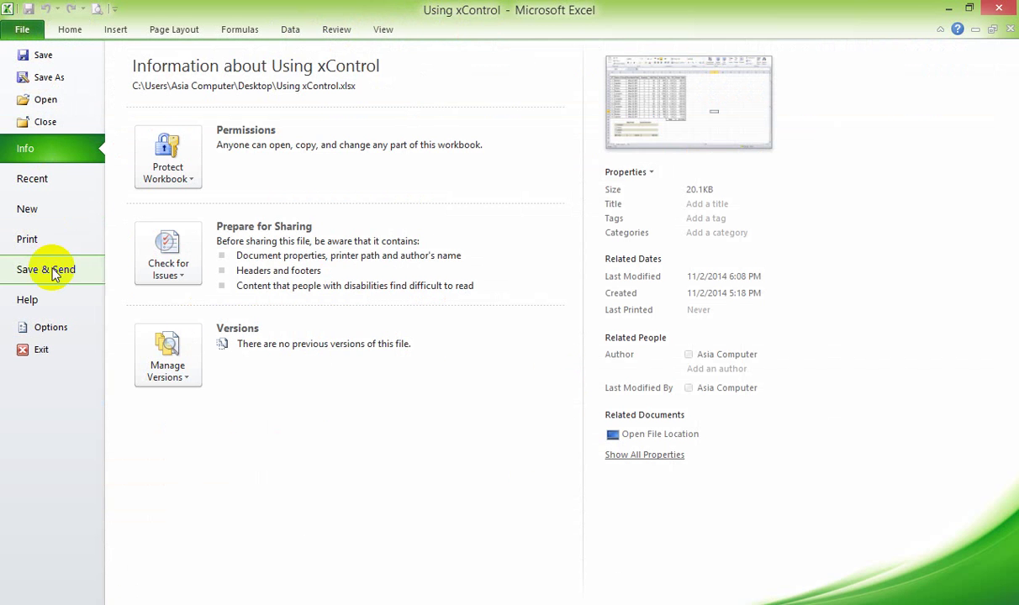
{"action": "left_click", "coordinate": [44, 332]}
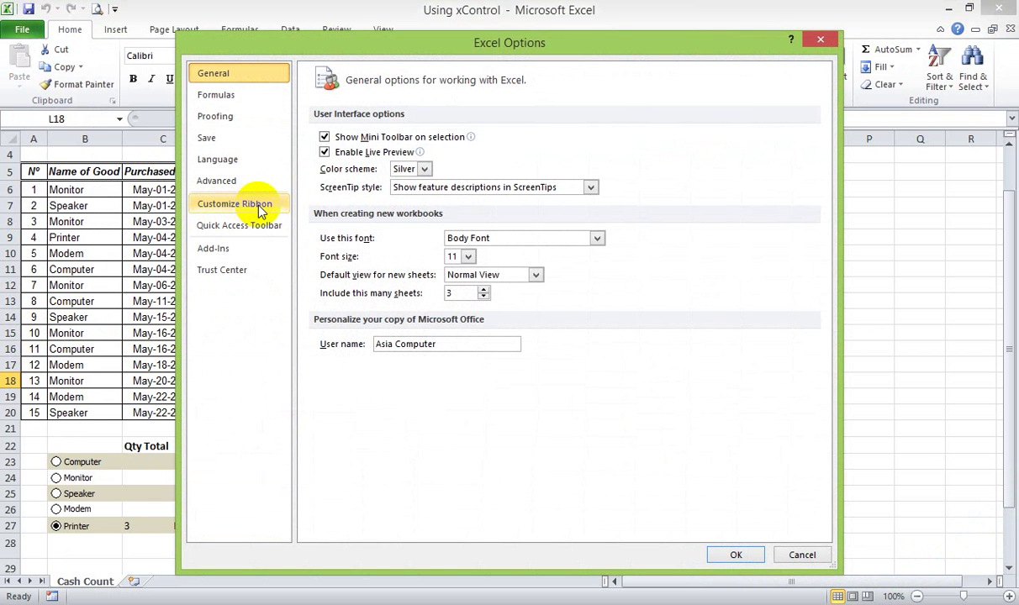
{"action": "left_click", "coordinate": [263, 207]}
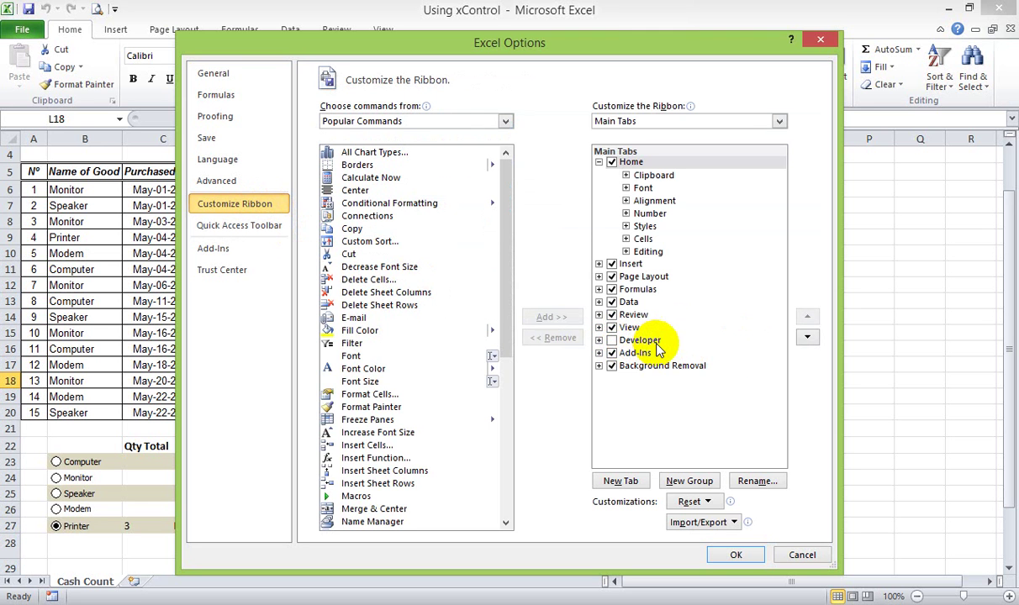
{"action": "left_click", "coordinate": [611, 340]}
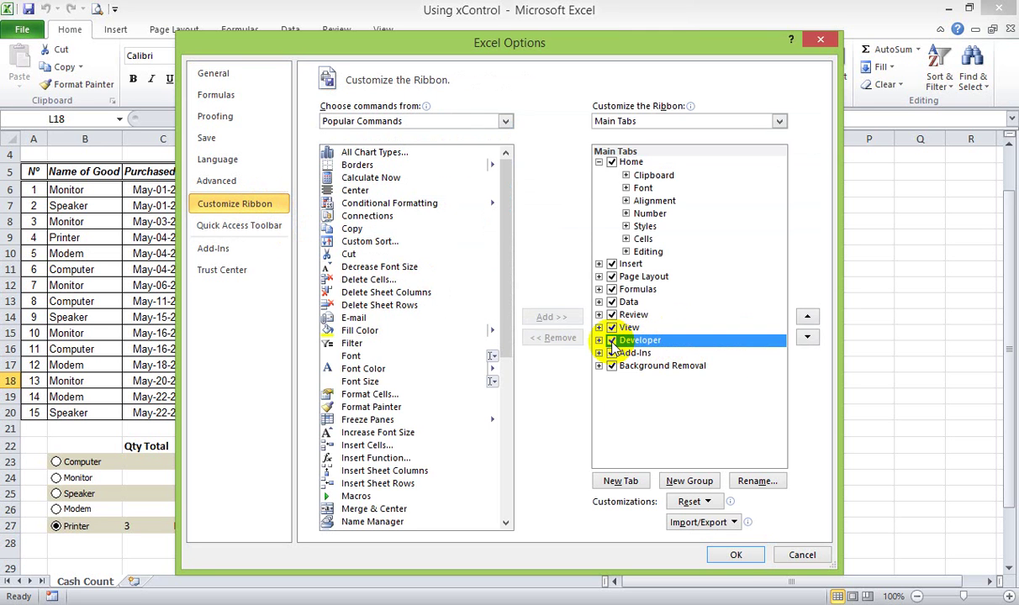
{"action": "left_click", "coordinate": [731, 555]}
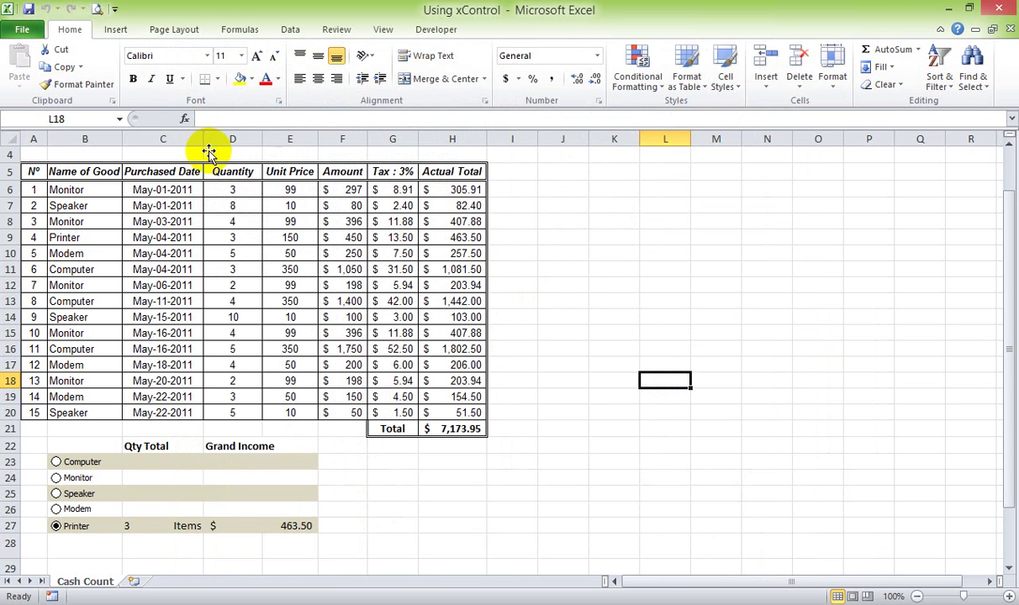
Step: Recheck Customize Ribbon to verify Developer is ticked, then close Excel Options
{"action": "left_click", "coordinate": [23, 30]}
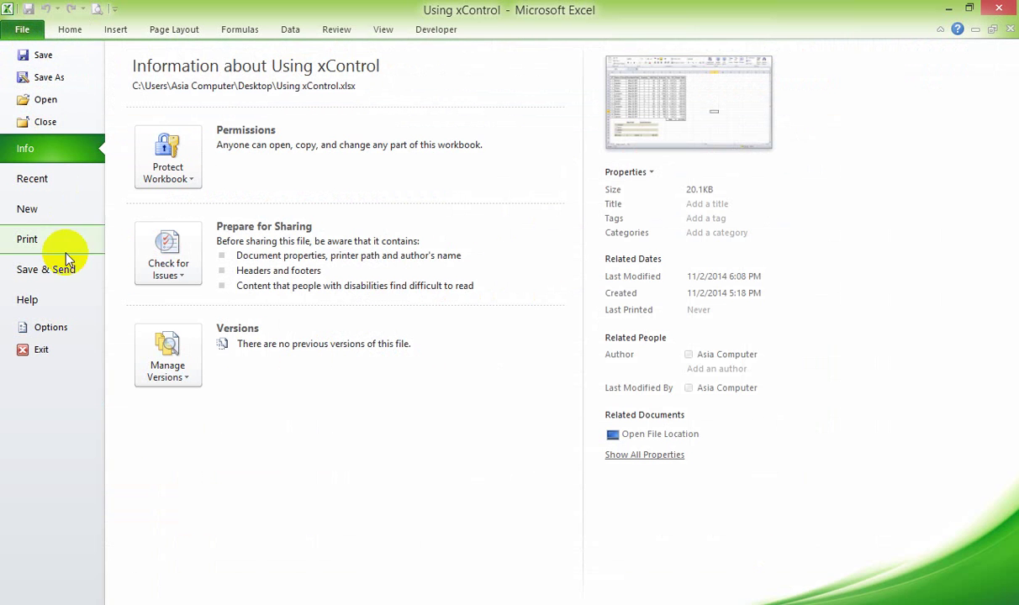
{"action": "key", "text": "Escape"}
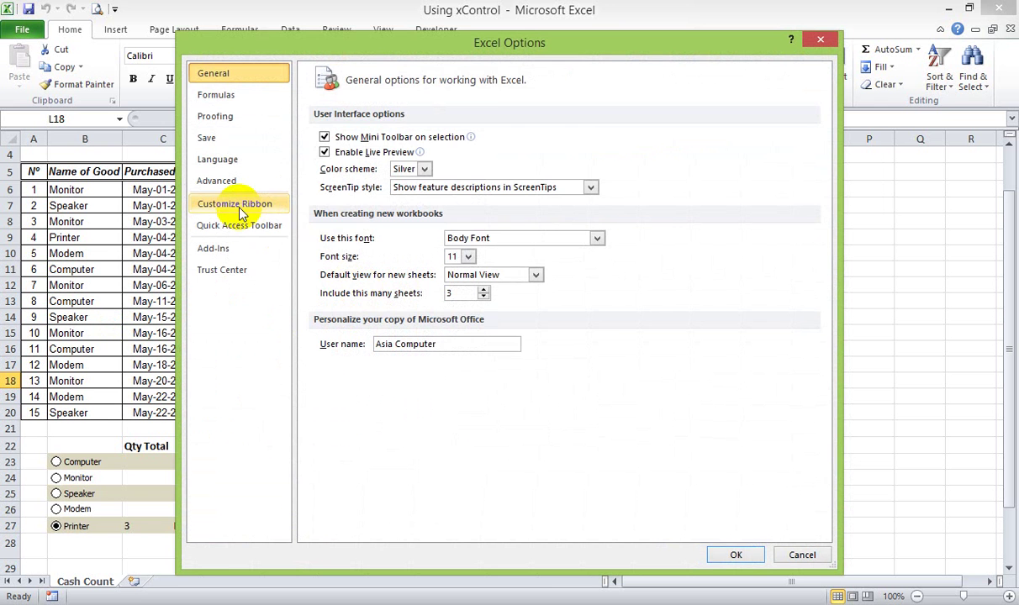
{"action": "left_click", "coordinate": [242, 205]}
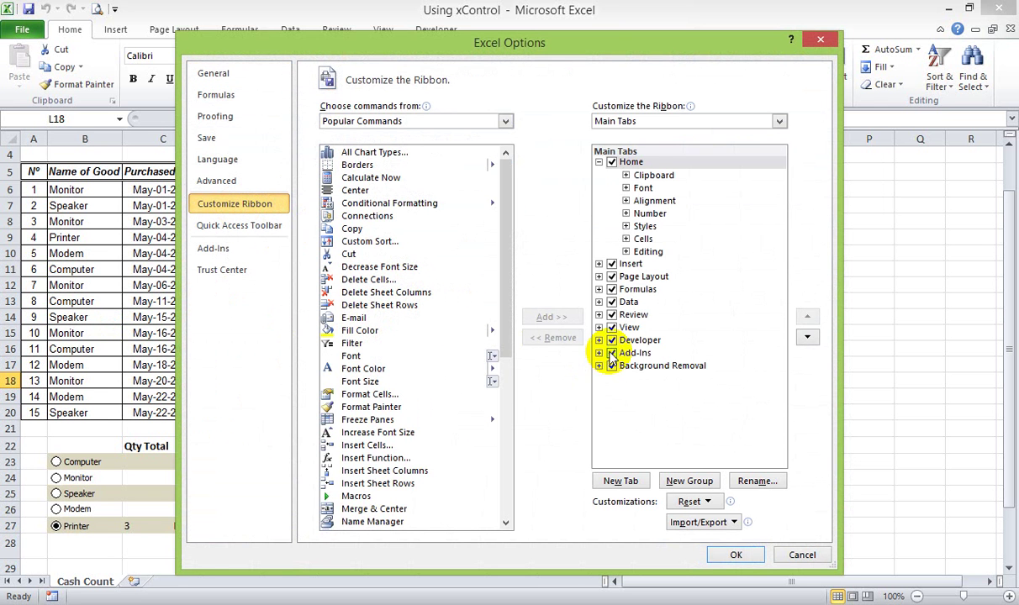
{"action": "left_click", "coordinate": [725, 555]}
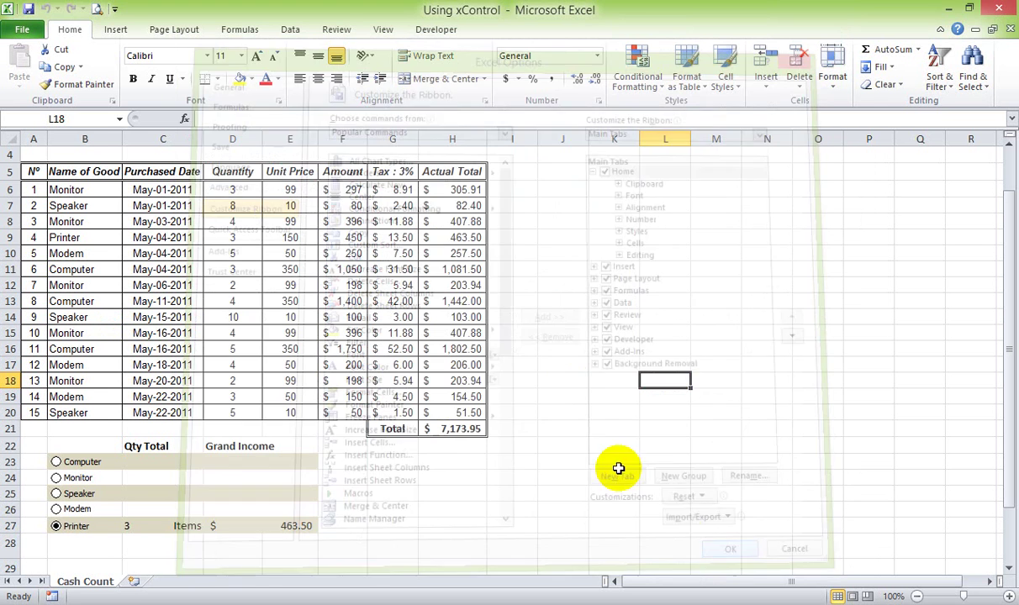
Step: On the Developer tab, show the Insert gallery of Form Controls and ActiveX Controls
{"action": "left_click", "coordinate": [433, 34]}
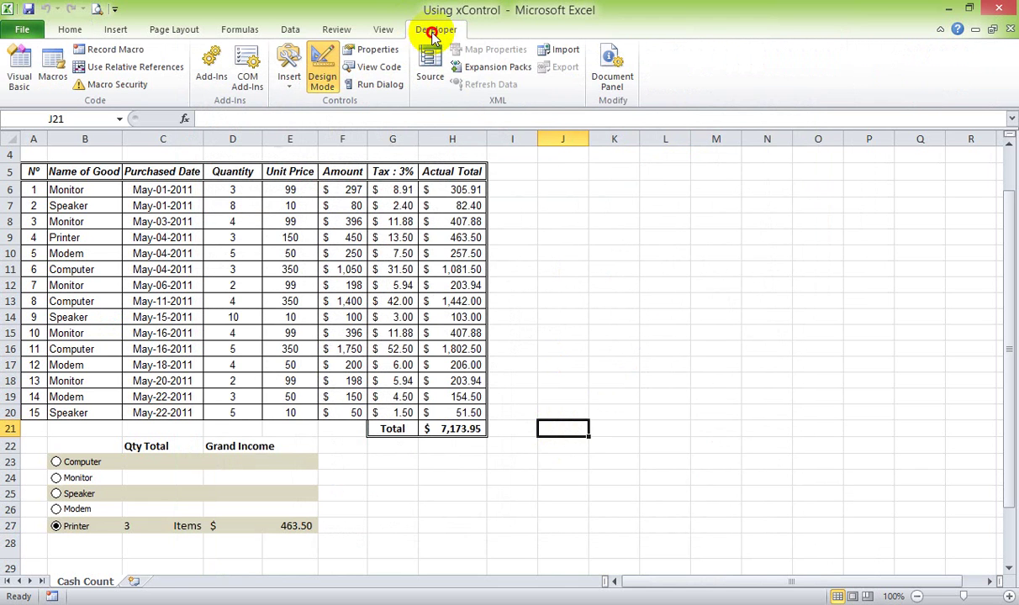
{"action": "left_click", "coordinate": [524, 271]}
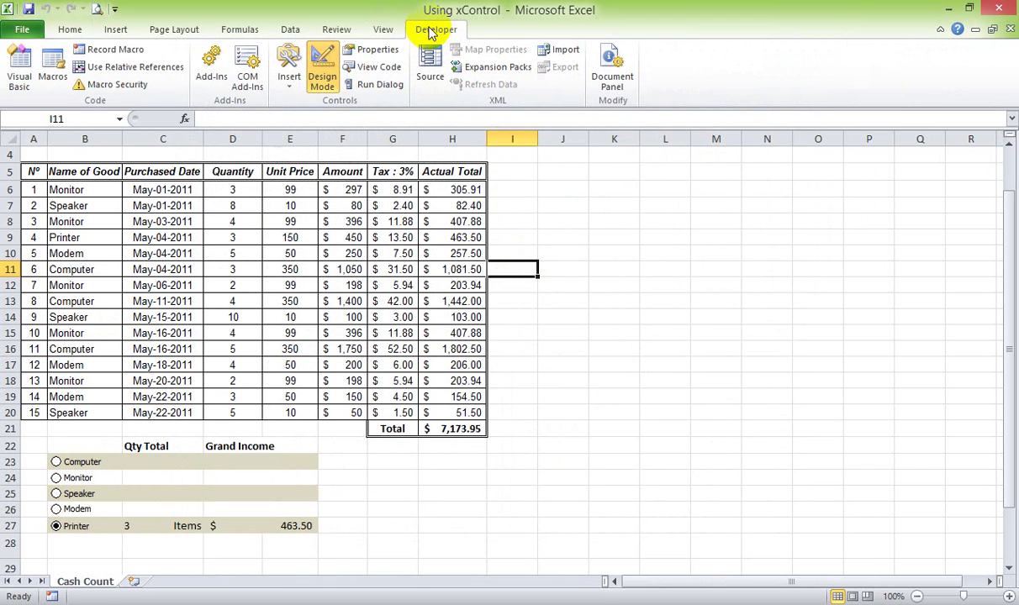
{"action": "left_click", "coordinate": [294, 91]}
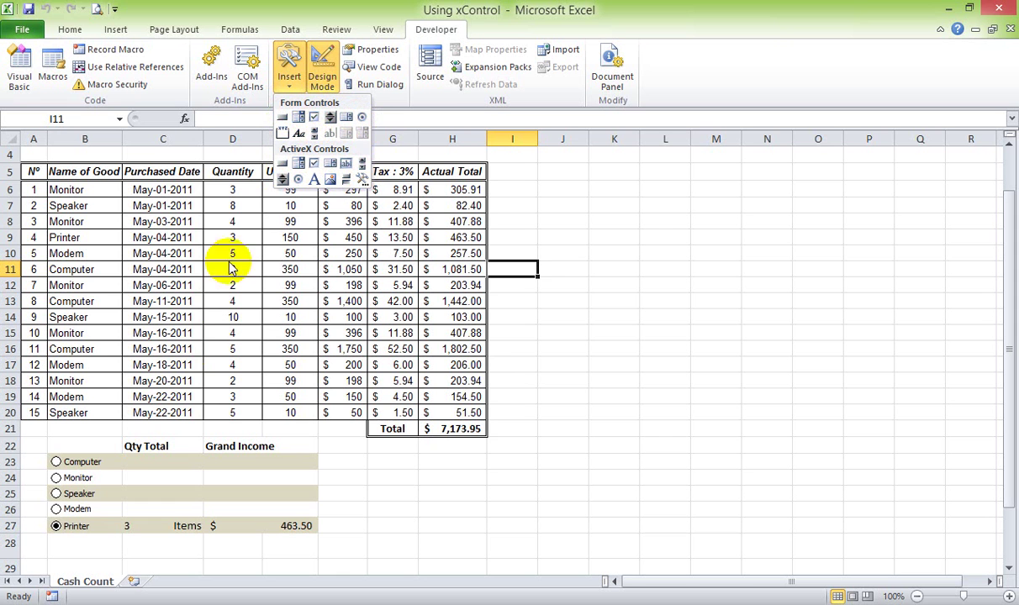
Step: Draw an Option Button form control near K9 and relabel it Test
{"action": "left_click", "coordinate": [362, 117]}
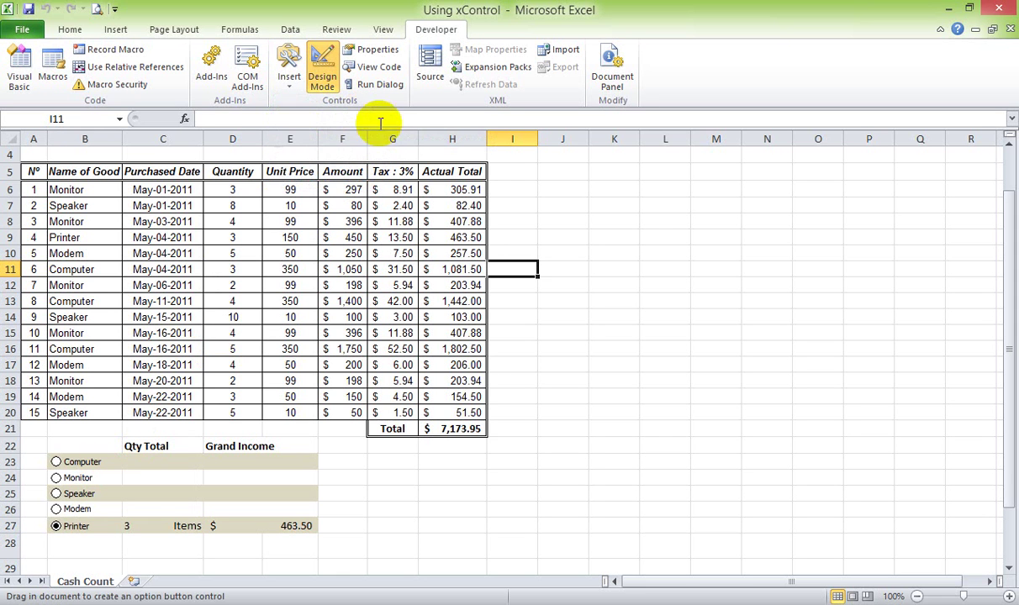
{"action": "left_click", "coordinate": [593, 232]}
{"action": "left_click", "coordinate": [693, 318]}
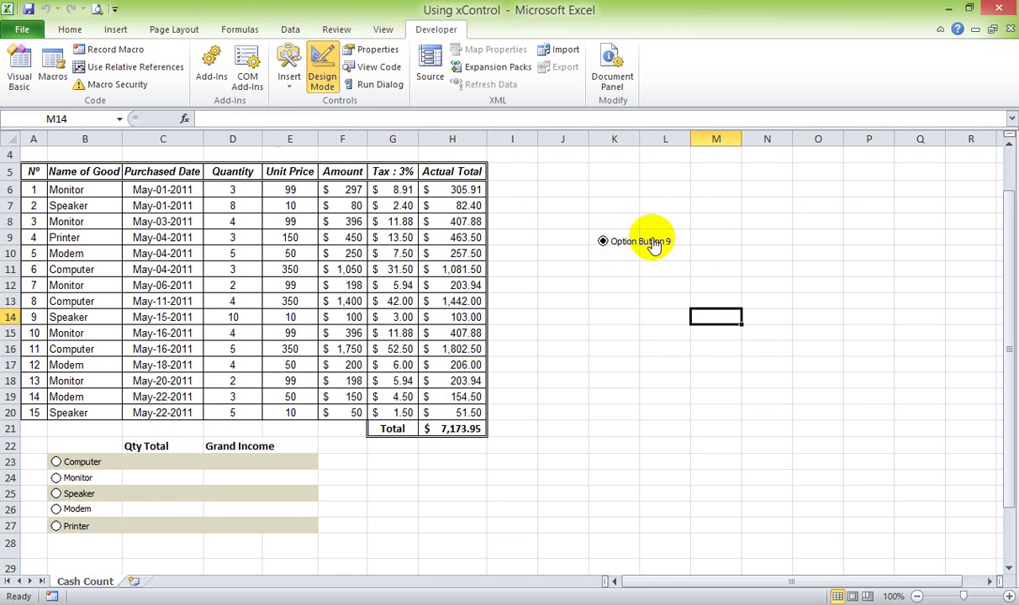
{"action": "right_click", "coordinate": [624, 252]}
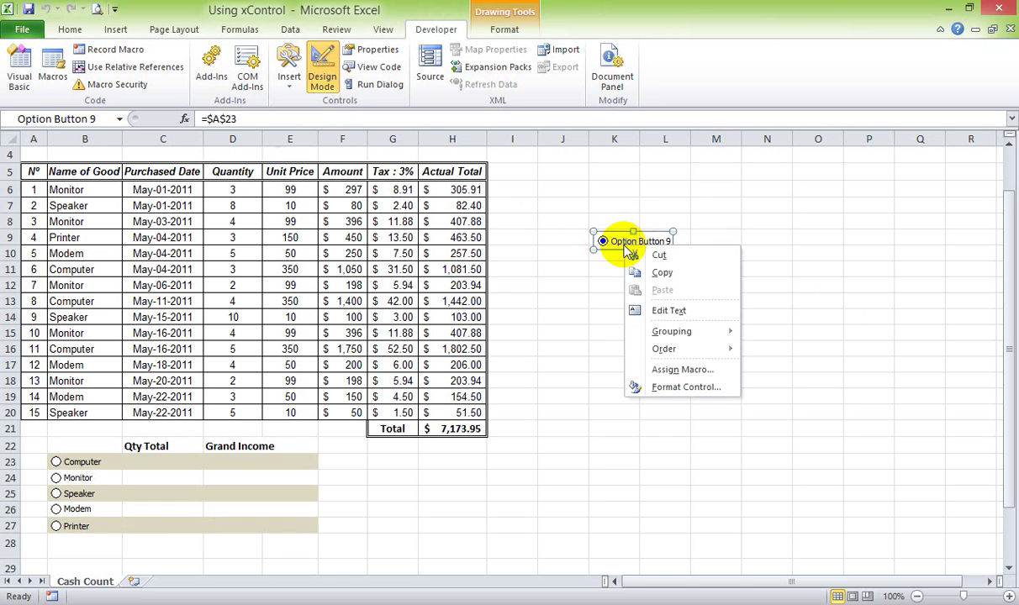
{"action": "left_click", "coordinate": [670, 312]}
{"action": "type", "text": "Test"}
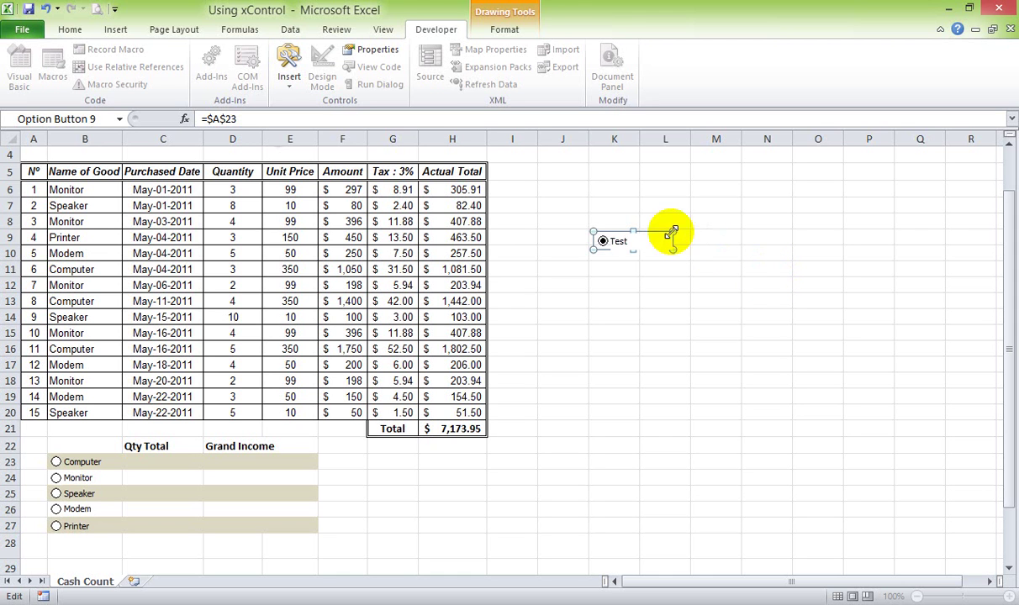
{"action": "left_click", "coordinate": [620, 284]}
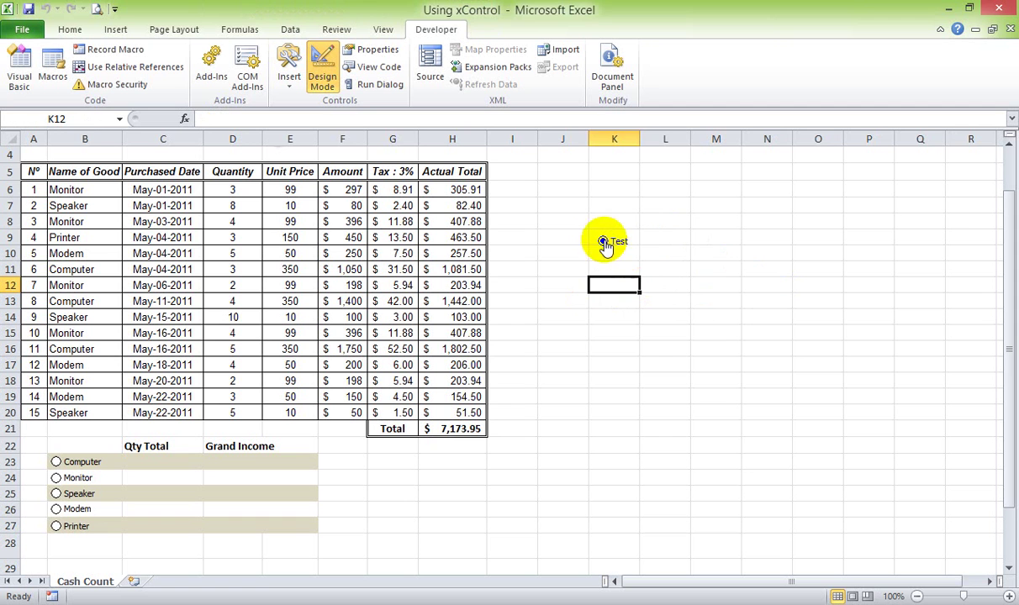
Step: Delete the Test option button from the sheet
{"action": "right_click", "coordinate": [603, 244]}
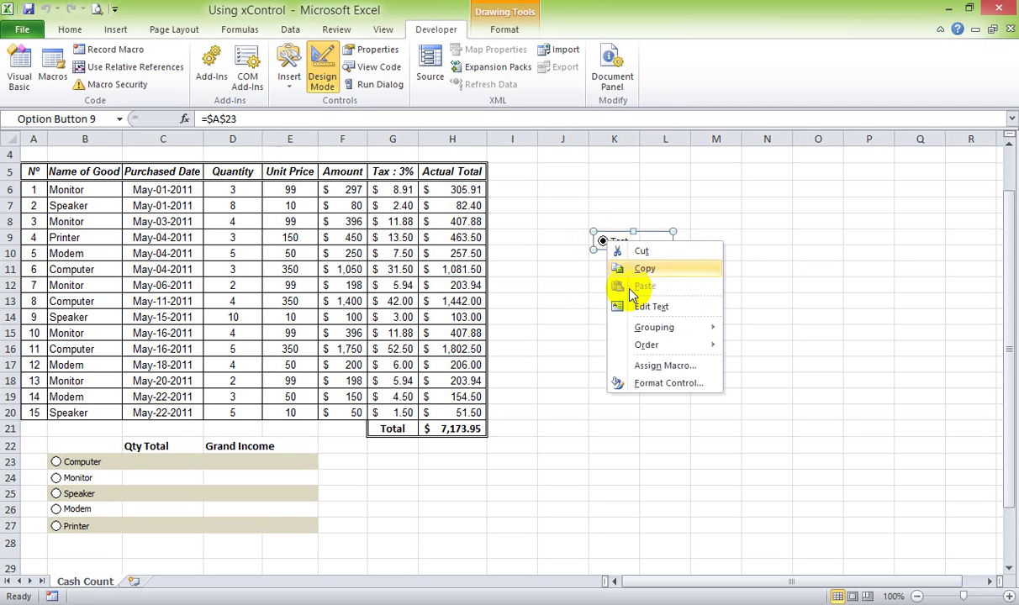
{"action": "key", "text": "Escape"}
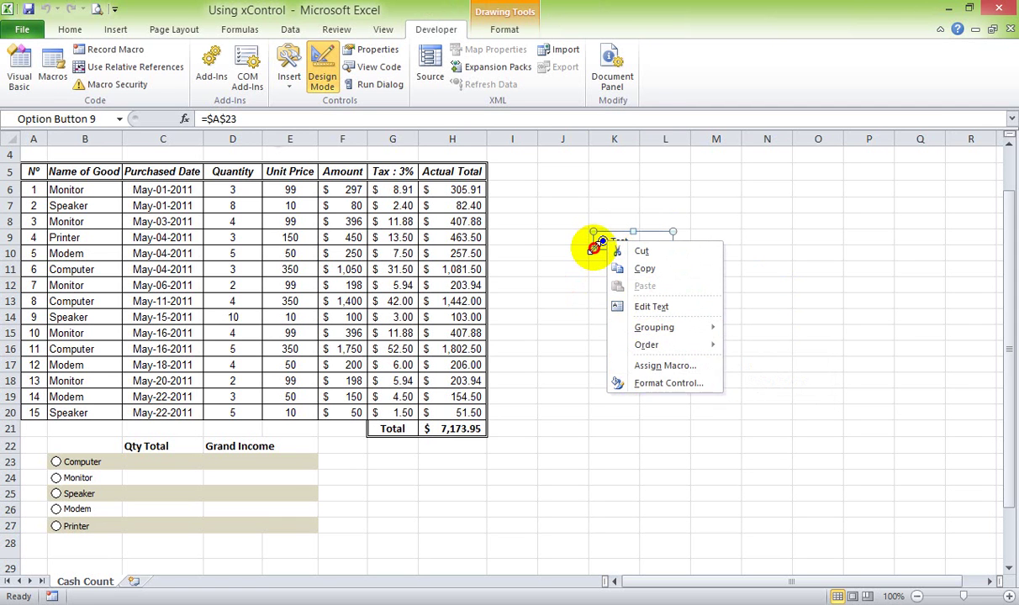
{"action": "key", "text": "Escape"}
{"action": "key", "text": "Delete"}
{"action": "left_click", "coordinate": [594, 363]}
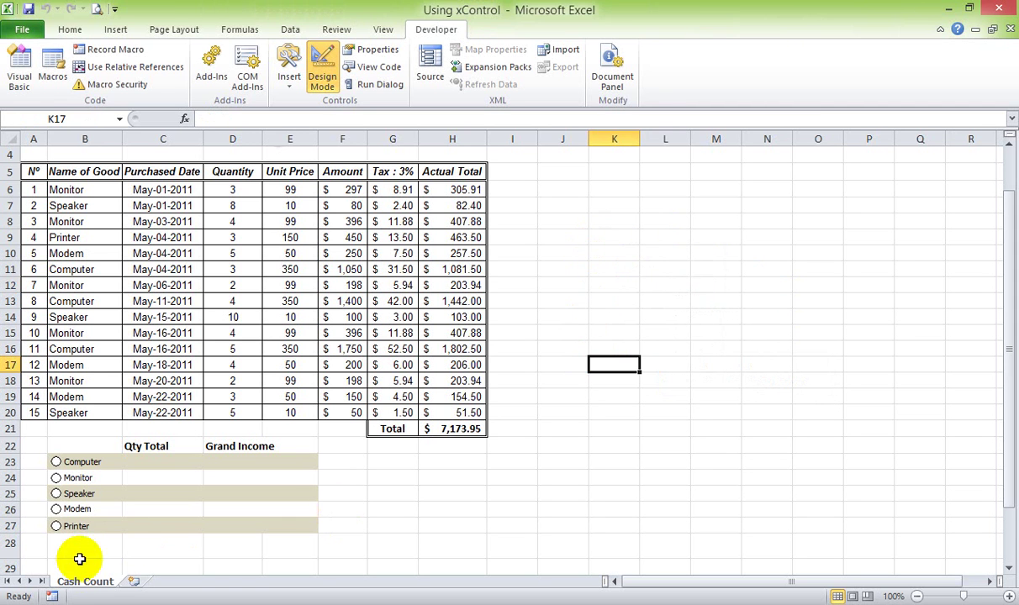
Step: On a new Sheet1, draw an option button near G6 labelled Male
{"action": "left_click", "coordinate": [133, 582]}
{"action": "left_click", "coordinate": [296, 329]}
{"action": "left_click", "coordinate": [341, 154]}
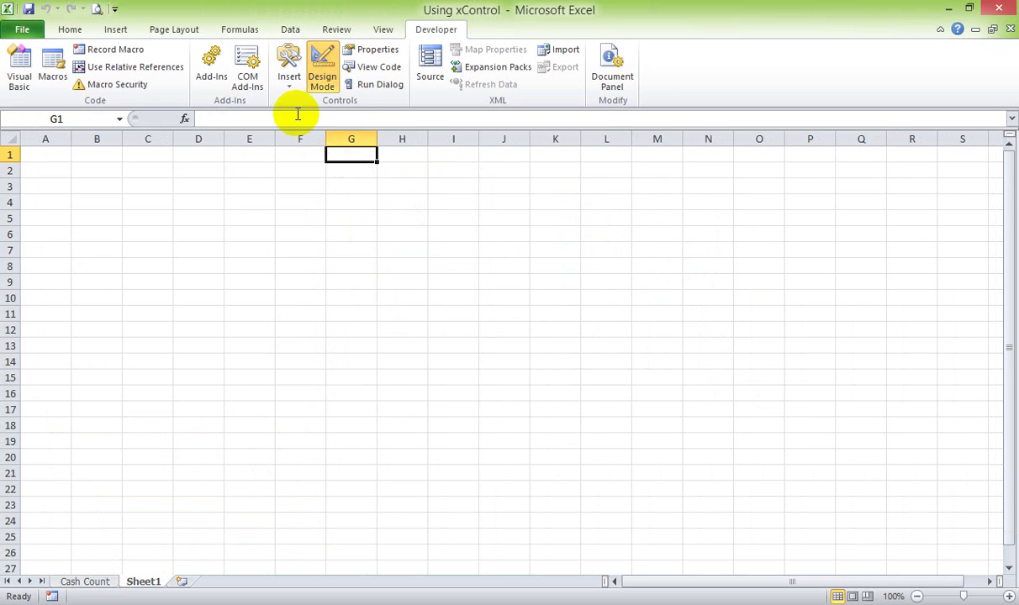
{"action": "left_click", "coordinate": [289, 77]}
{"action": "left_click", "coordinate": [361, 117]}
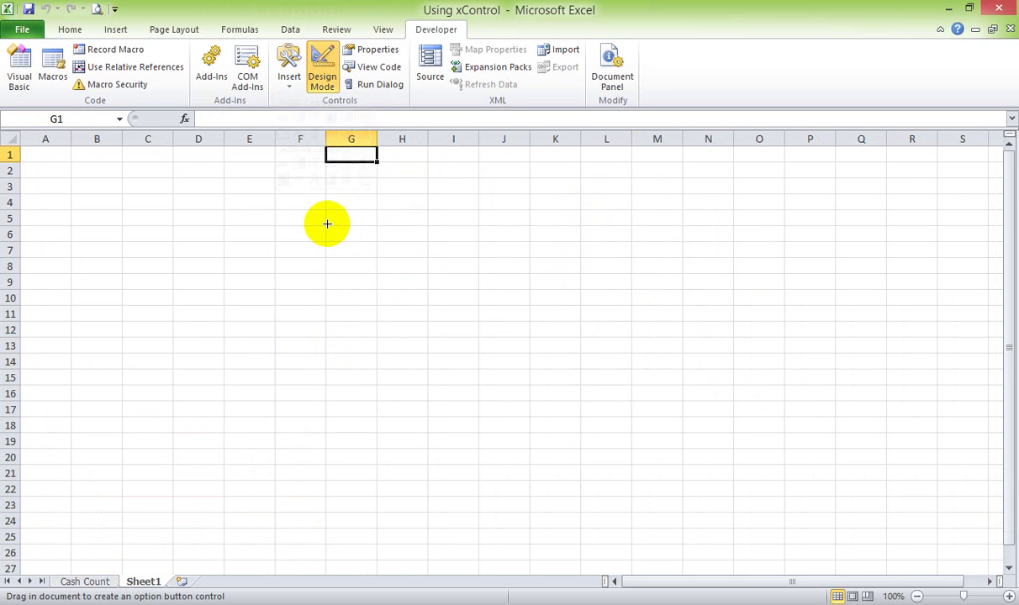
{"action": "left_click", "coordinate": [327, 224]}
{"action": "left_click", "coordinate": [355, 264]}
{"action": "right_click", "coordinate": [359, 240]}
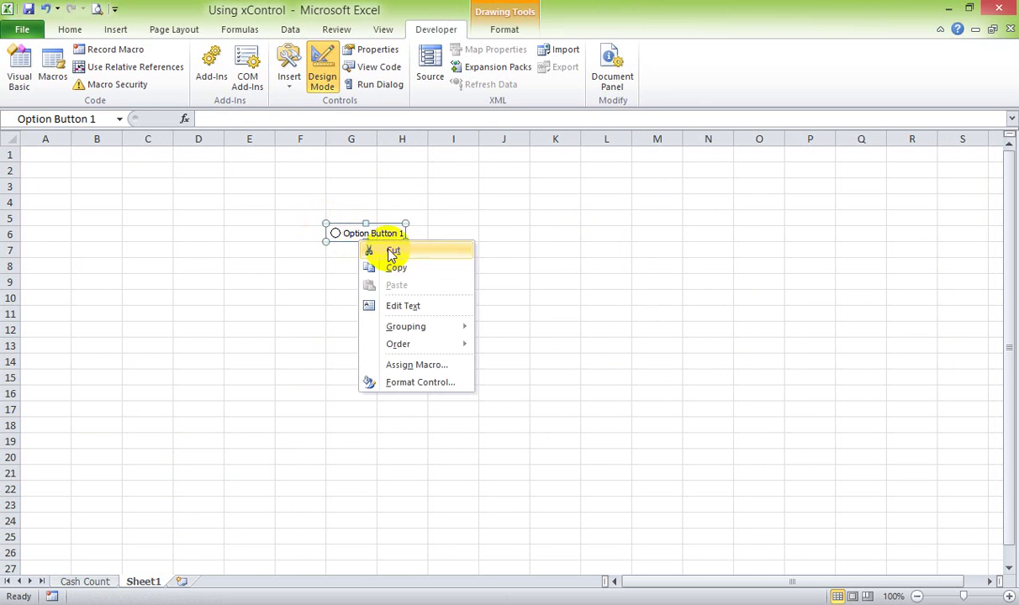
{"action": "left_click", "coordinate": [391, 305]}
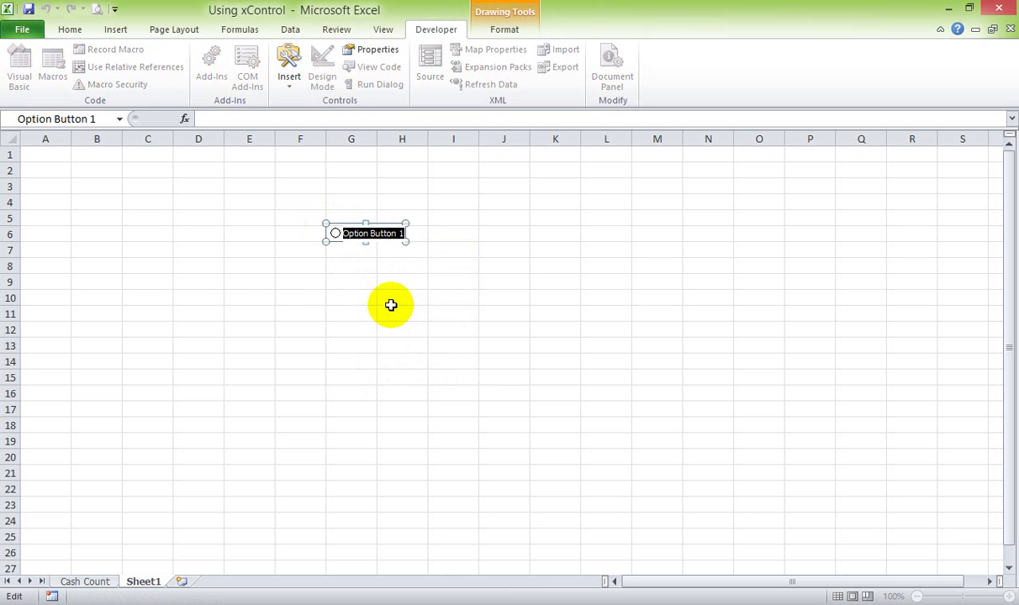
{"action": "left_click", "coordinate": [367, 233]}
{"action": "type", "text": "Male"}
{"action": "left_click", "coordinate": [358, 328]}
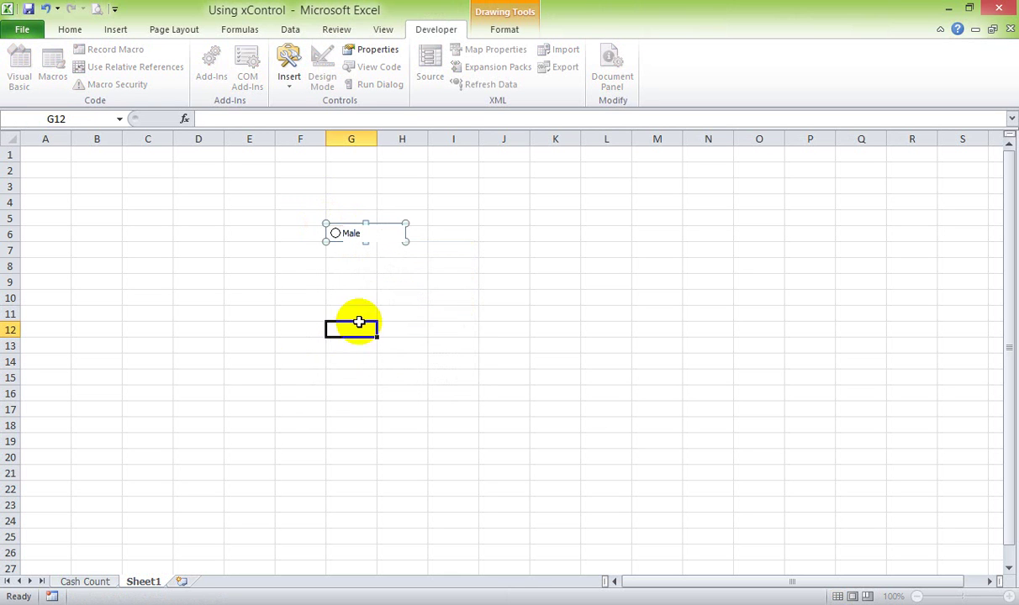
Step: Add a second option button below Male and label it Female
{"action": "left_click", "coordinate": [289, 84]}
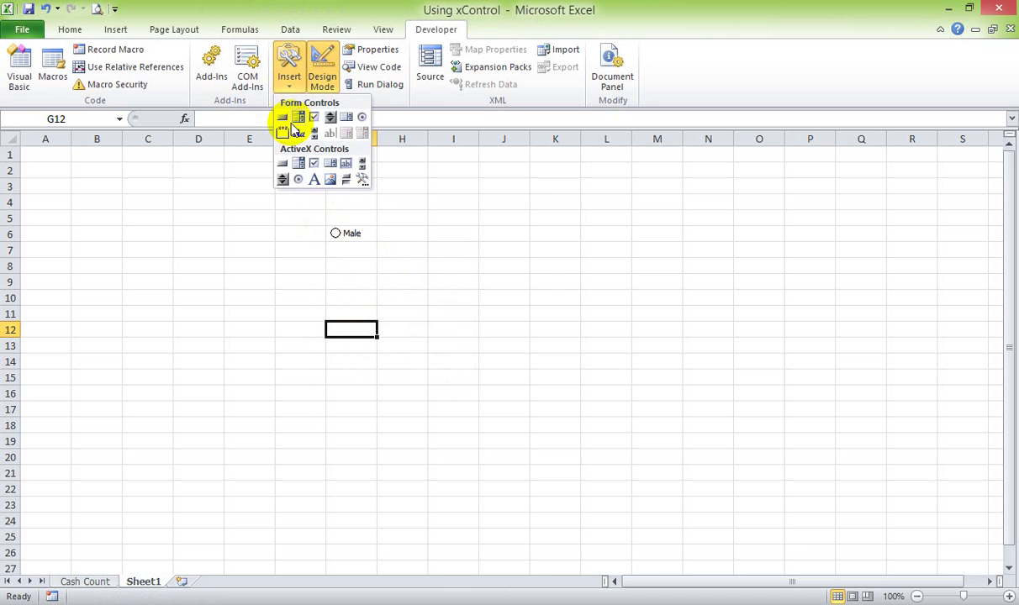
{"action": "left_click", "coordinate": [84, 582]}
{"action": "left_click", "coordinate": [143, 582]}
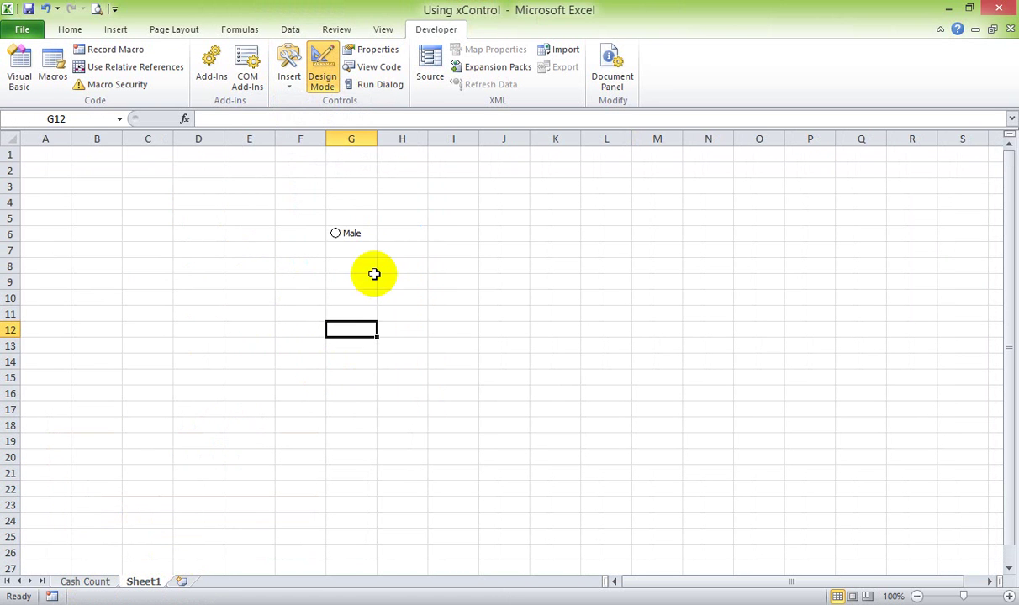
{"action": "left_click", "coordinate": [289, 80]}
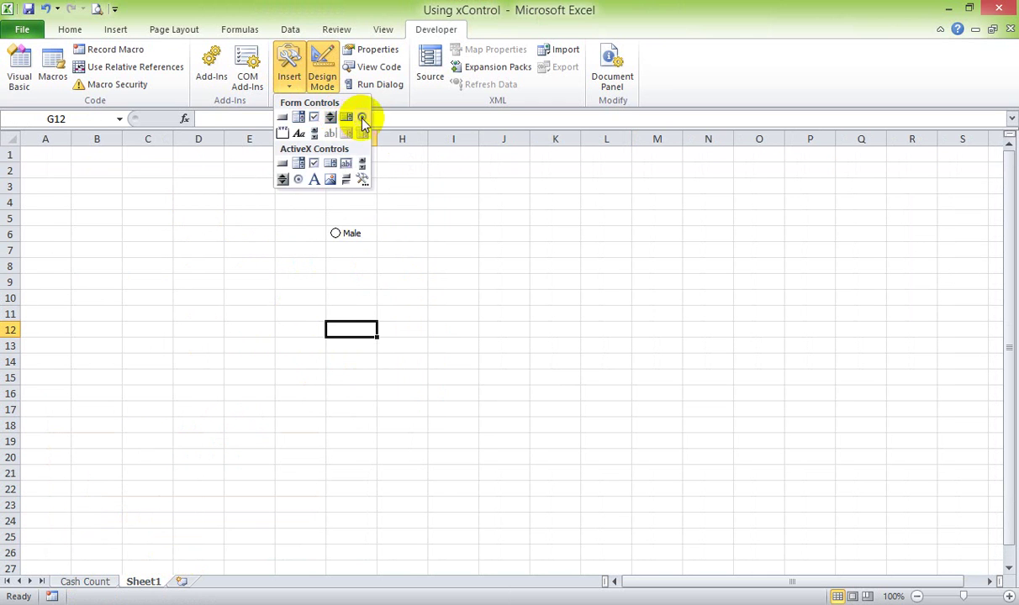
{"action": "left_click", "coordinate": [362, 116]}
{"action": "left_click", "coordinate": [337, 251]}
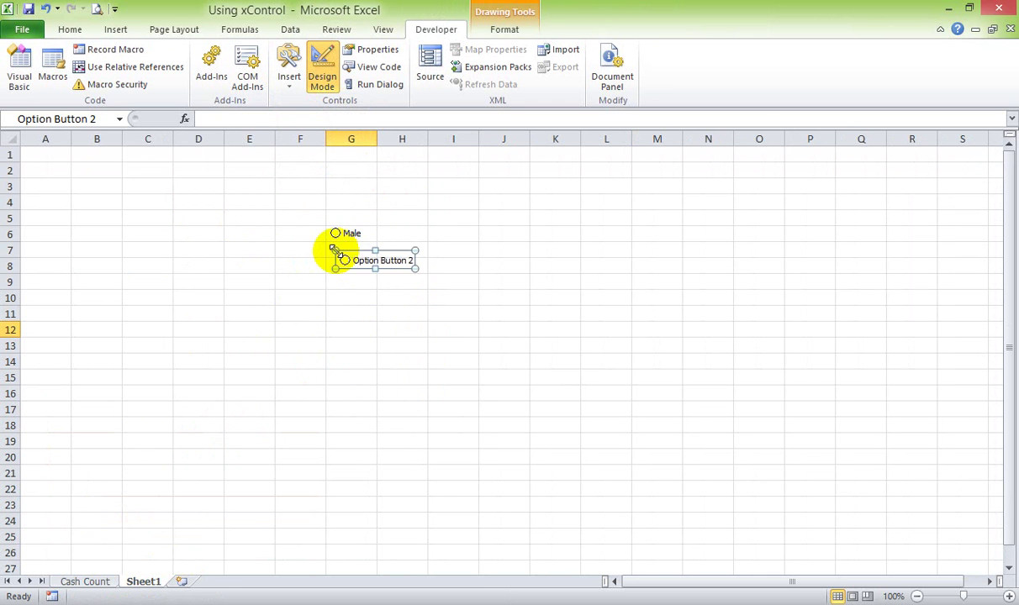
{"action": "right_click", "coordinate": [351, 260]}
{"action": "left_click", "coordinate": [386, 328]}
{"action": "type", "text": "Female"}
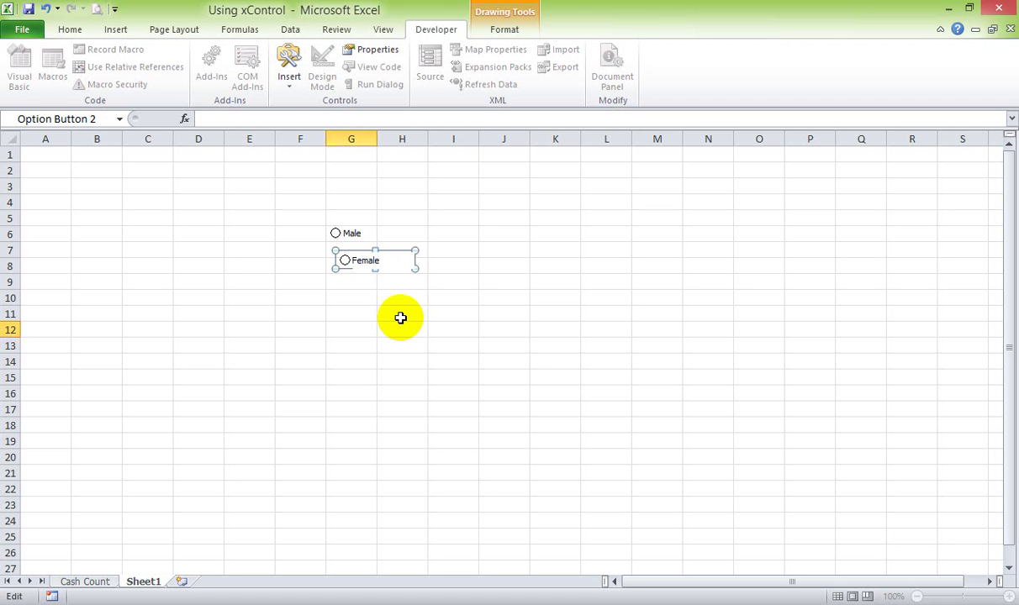
{"action": "left_click", "coordinate": [401, 318]}
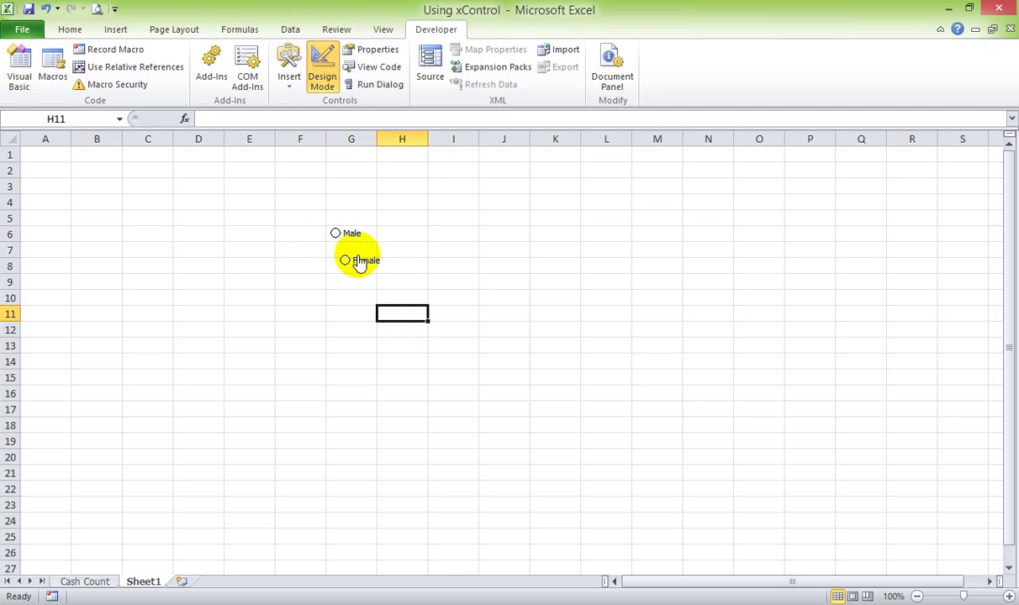
Step: Align the Female button under Male and narrow the Male button's frame
{"action": "right_click", "coordinate": [360, 267]}
{"action": "left_click", "coordinate": [355, 256]}
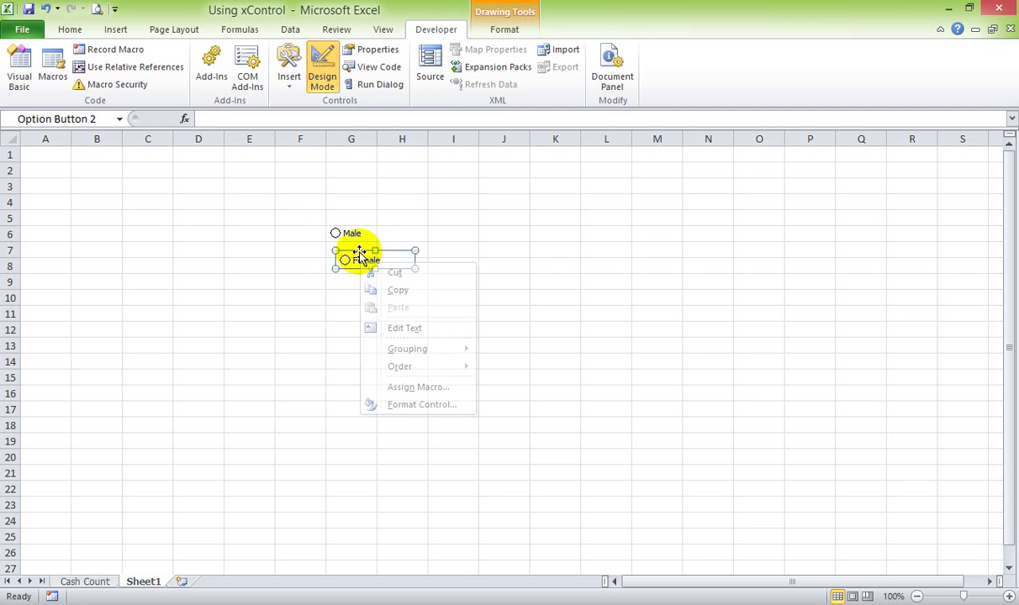
{"action": "left_click_drag", "start_coordinate": [348, 252], "coordinate": [339, 243]}
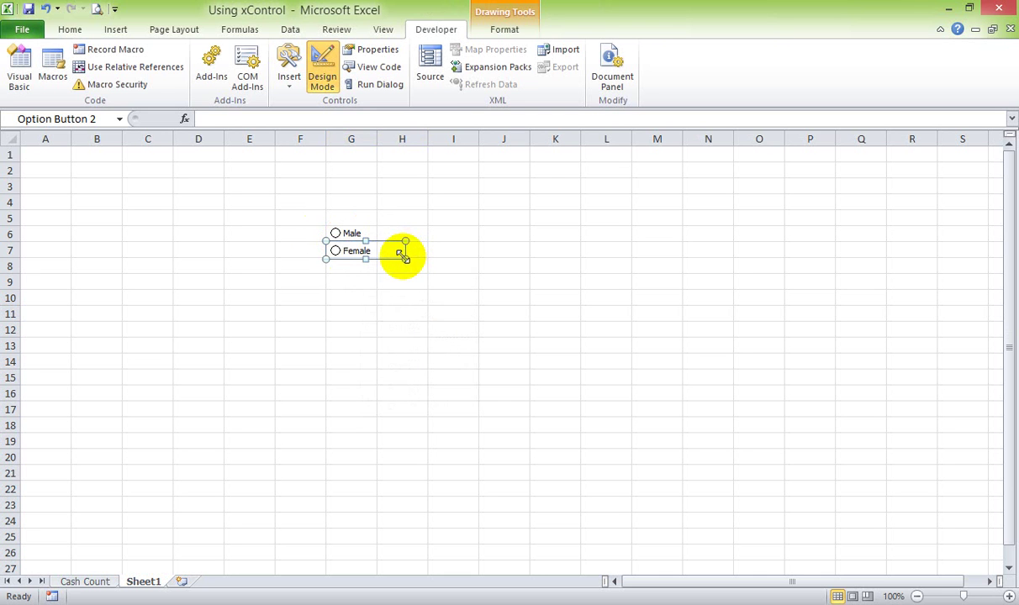
{"action": "left_click", "coordinate": [388, 260]}
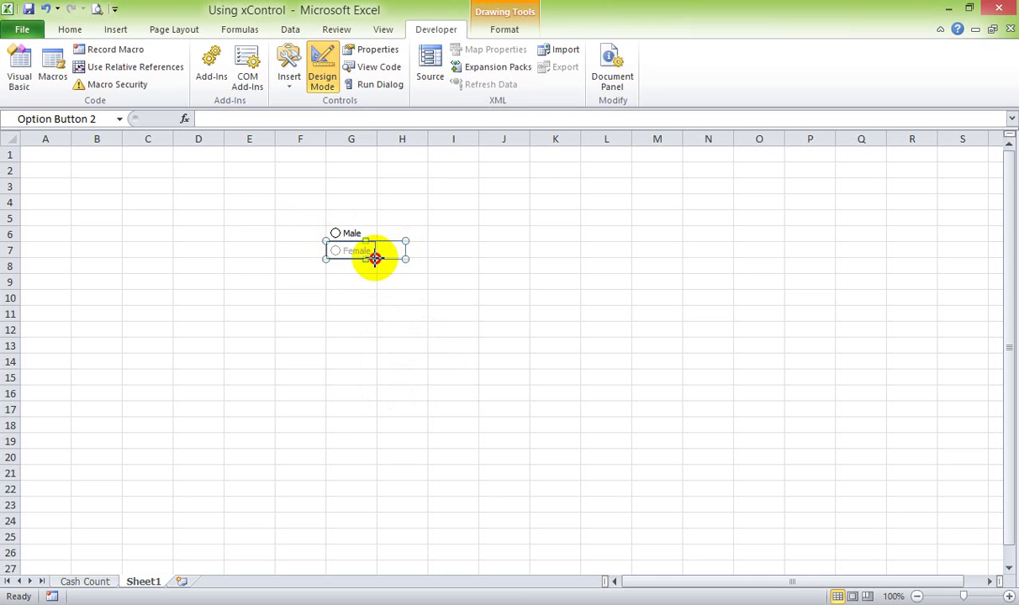
{"action": "left_click", "coordinate": [381, 278]}
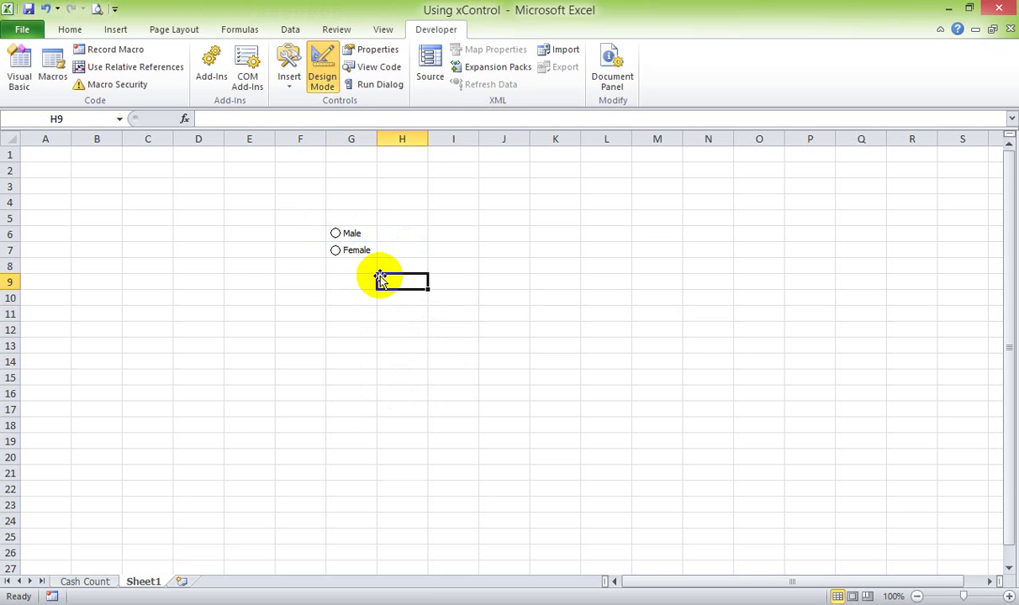
{"action": "right_click", "coordinate": [362, 229]}
{"action": "left_click", "coordinate": [400, 223]}
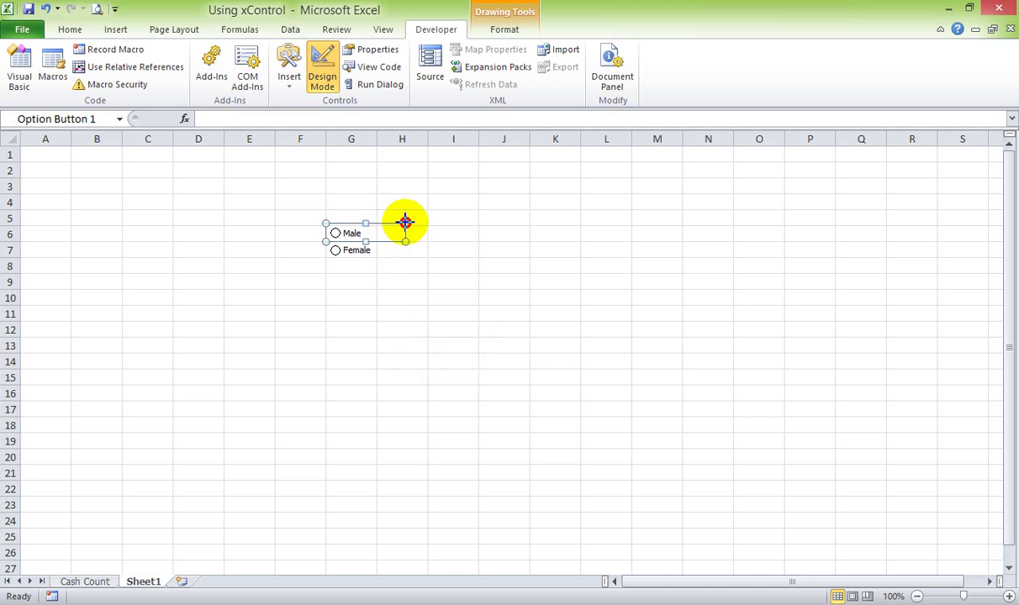
{"action": "left_click", "coordinate": [378, 225]}
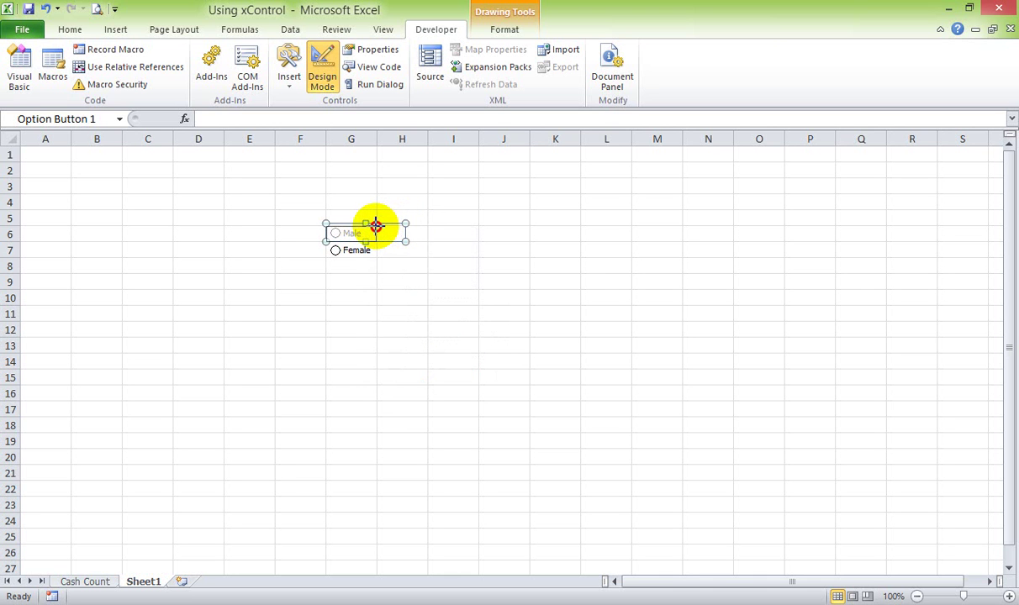
{"action": "left_click_drag", "start_coordinate": [376, 226], "coordinate": [376, 227]}
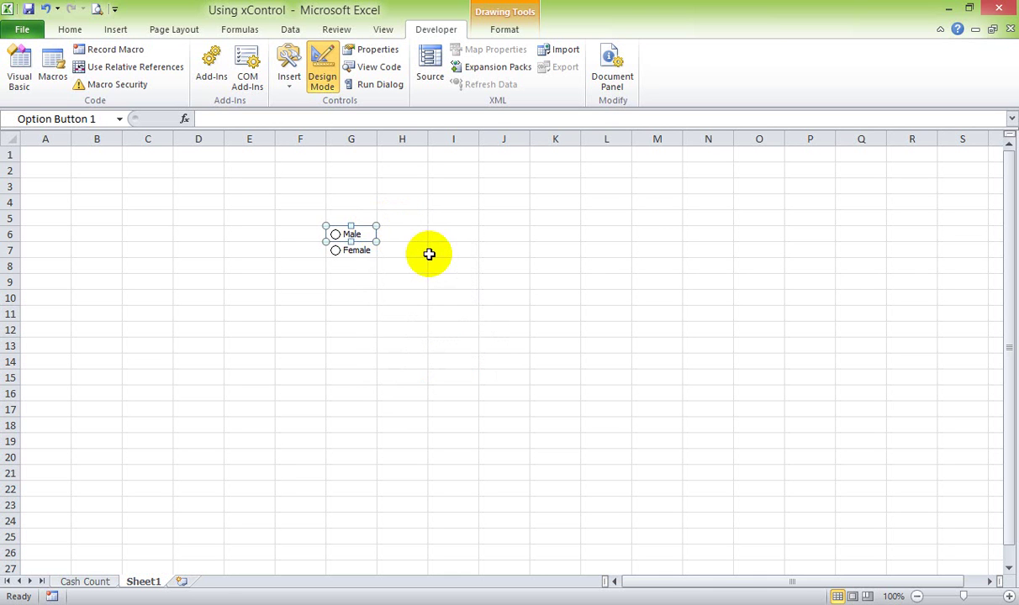
{"action": "left_click", "coordinate": [397, 286]}
{"action": "left_click", "coordinate": [486, 328]}
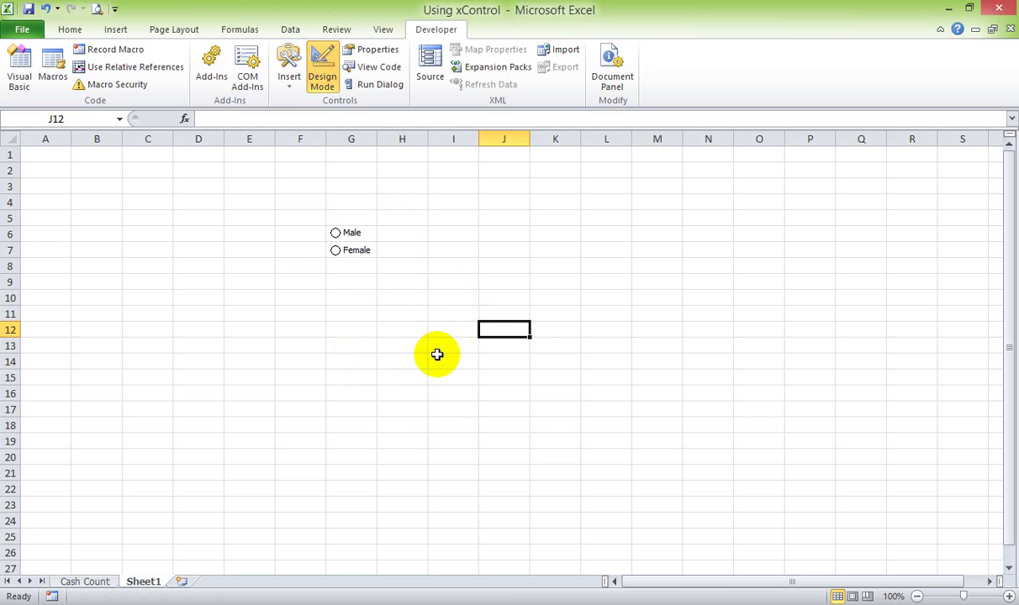
Step: Toggle between the Male and Female options several times, ending with Female chosen
{"action": "left_click", "coordinate": [338, 250]}
{"action": "left_click", "coordinate": [337, 233]}
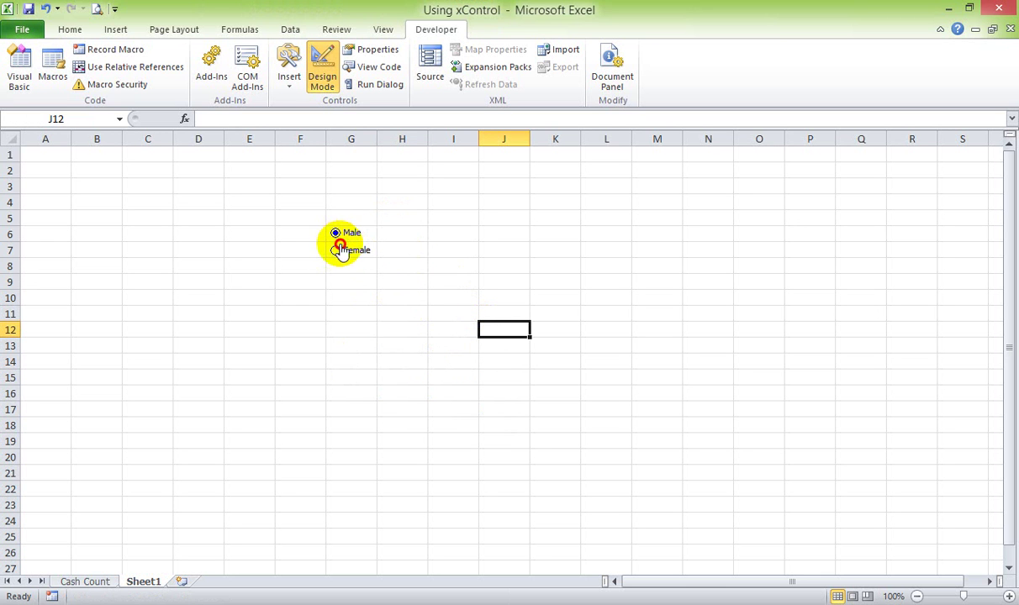
{"action": "left_click", "coordinate": [338, 251]}
{"action": "left_click", "coordinate": [339, 233]}
{"action": "left_click", "coordinate": [348, 251]}
{"action": "left_click", "coordinate": [339, 233]}
{"action": "left_click", "coordinate": [351, 251]}
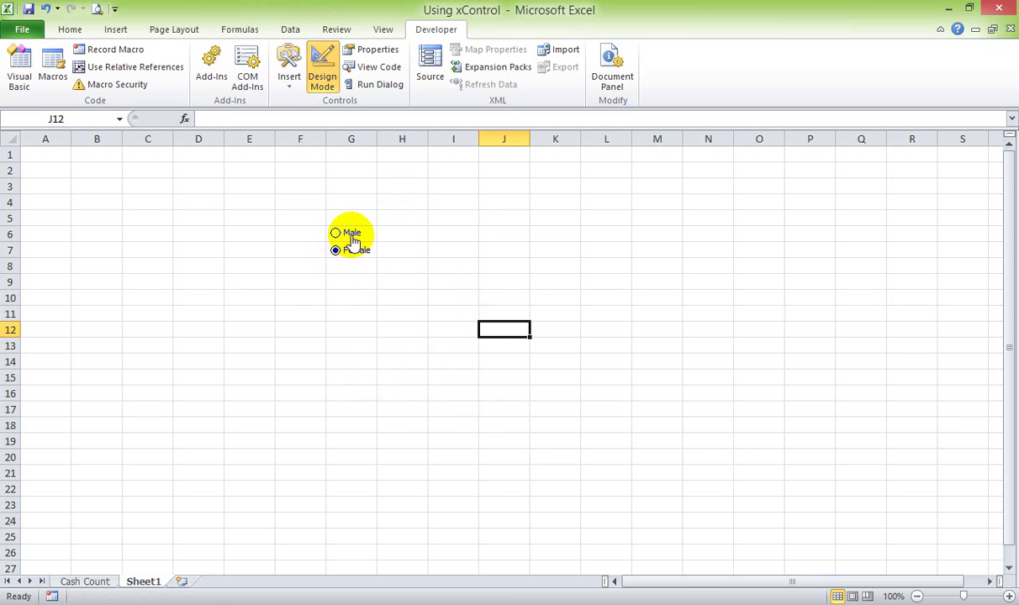
{"action": "left_click", "coordinate": [339, 232]}
{"action": "left_click", "coordinate": [354, 252]}
{"action": "left_click", "coordinate": [354, 252]}
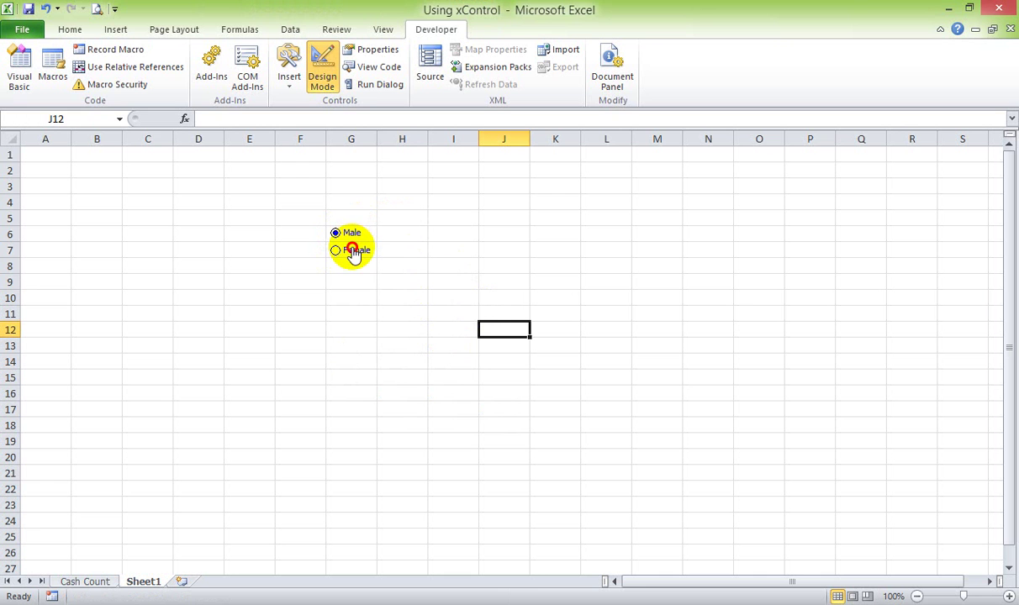
{"action": "left_click", "coordinate": [351, 235]}
{"action": "left_click", "coordinate": [357, 251]}
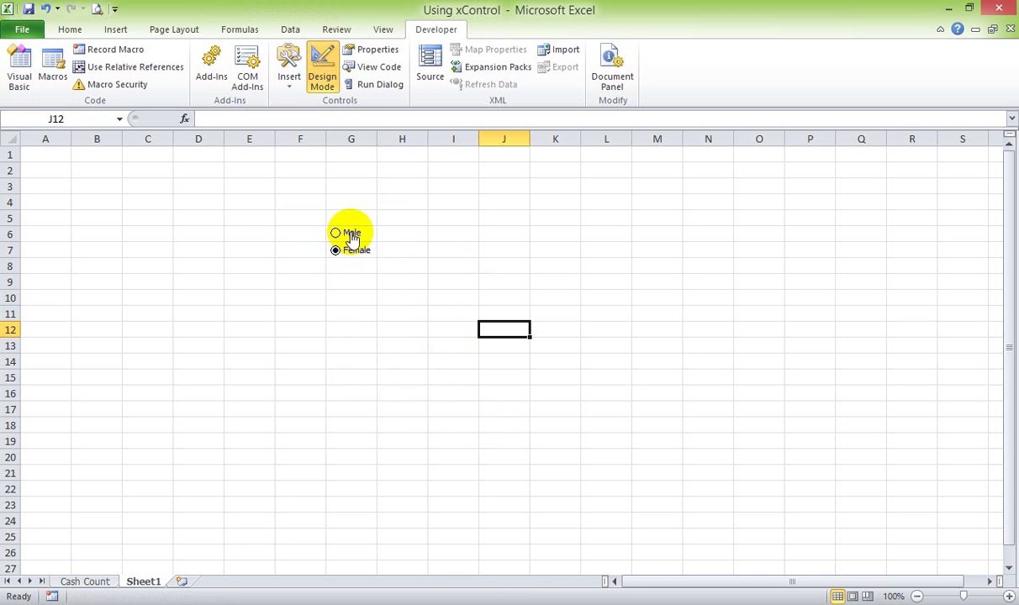
{"action": "left_click", "coordinate": [352, 235]}
{"action": "left_click", "coordinate": [354, 252]}
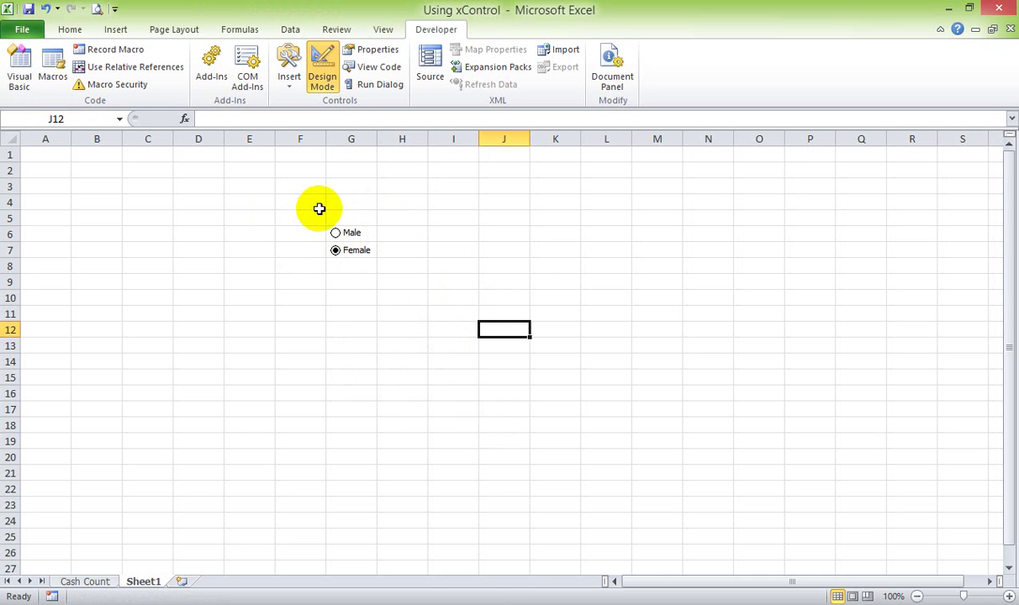
{"action": "right_click", "coordinate": [336, 232]}
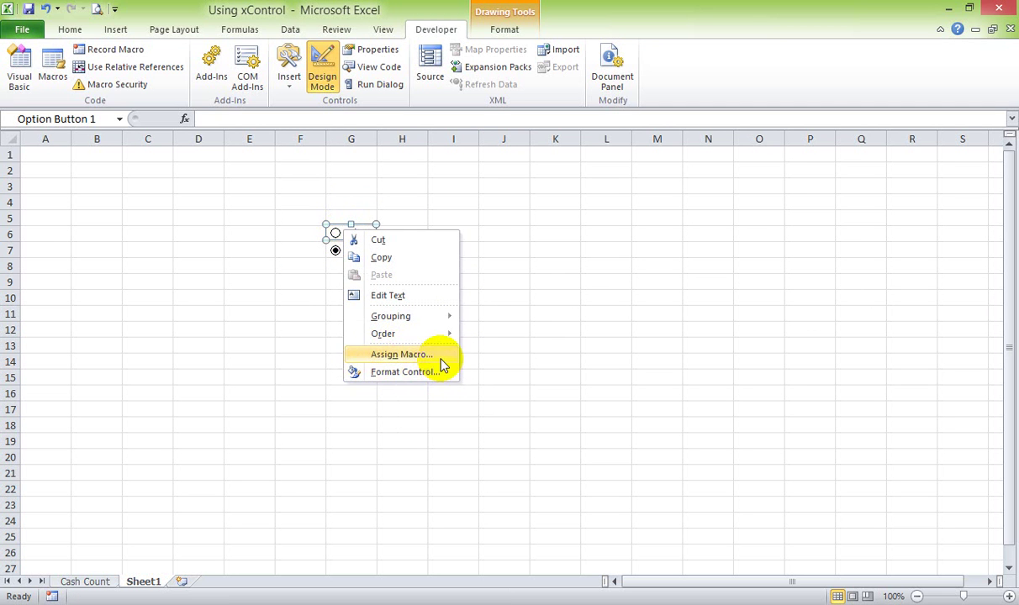
{"action": "left_click", "coordinate": [436, 357]}
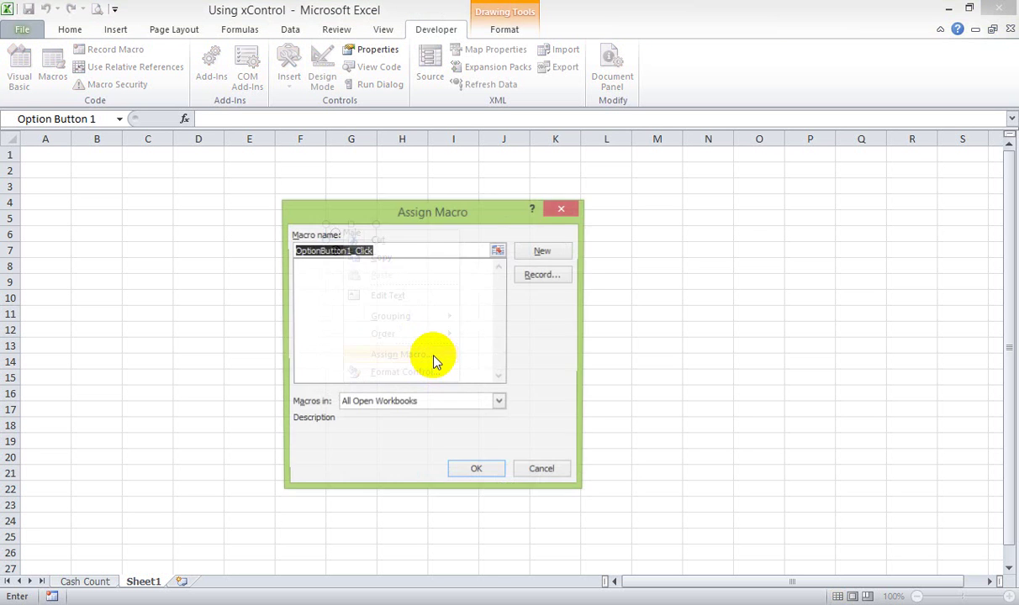
{"action": "left_click_drag", "start_coordinate": [439, 225], "coordinate": [522, 168]}
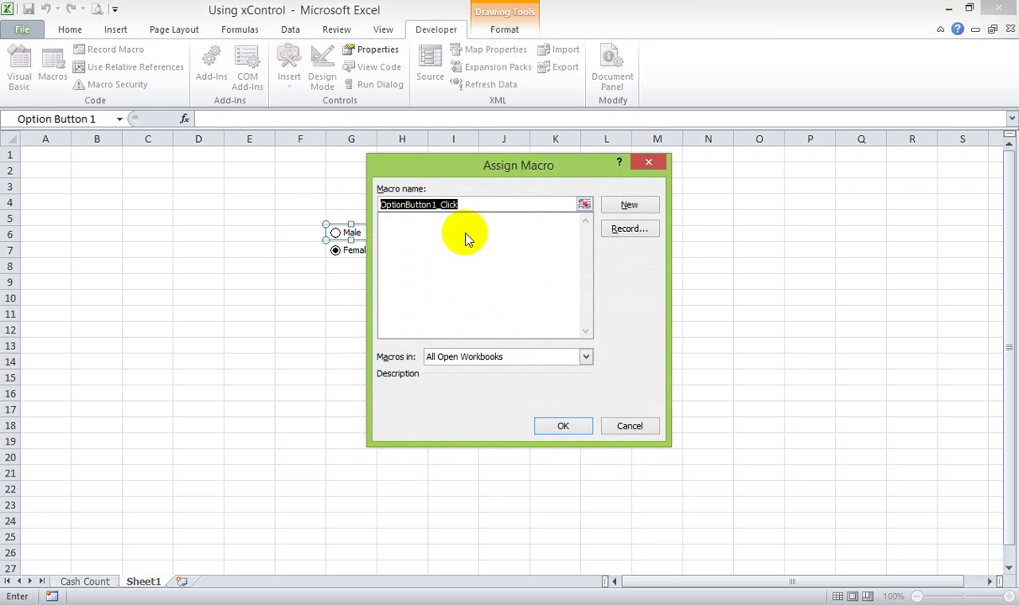
{"action": "left_click", "coordinate": [633, 425]}
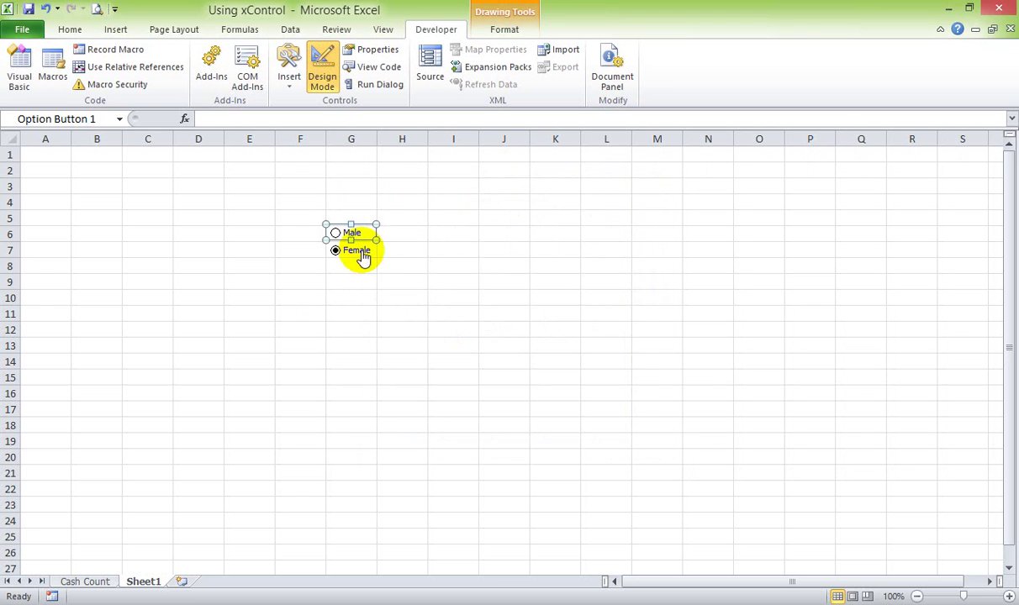
{"action": "right_click", "coordinate": [360, 232]}
{"action": "left_click", "coordinate": [404, 375]}
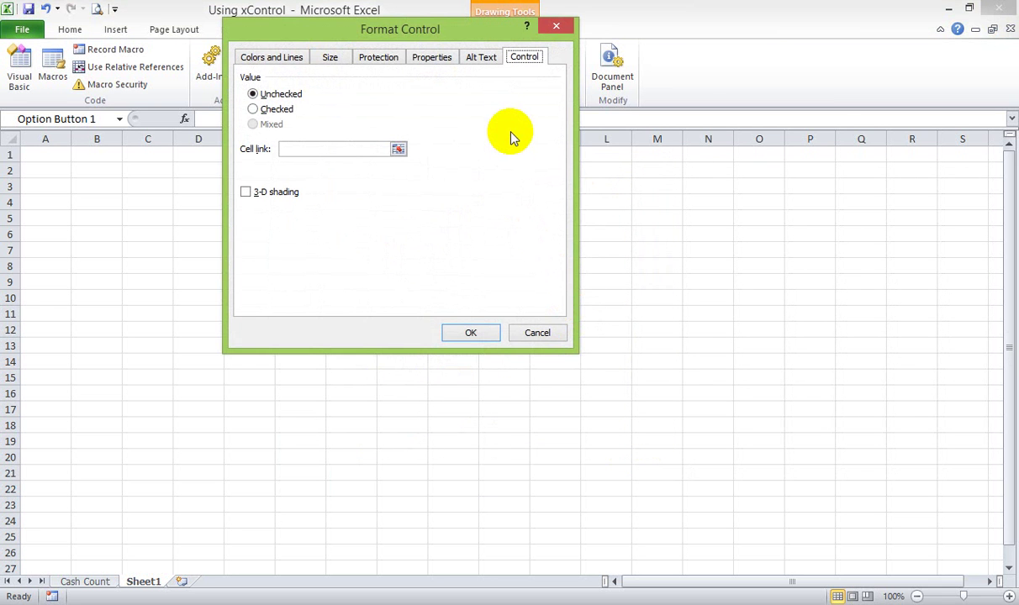
{"action": "left_click_drag", "start_coordinate": [416, 32], "coordinate": [469, 148]}
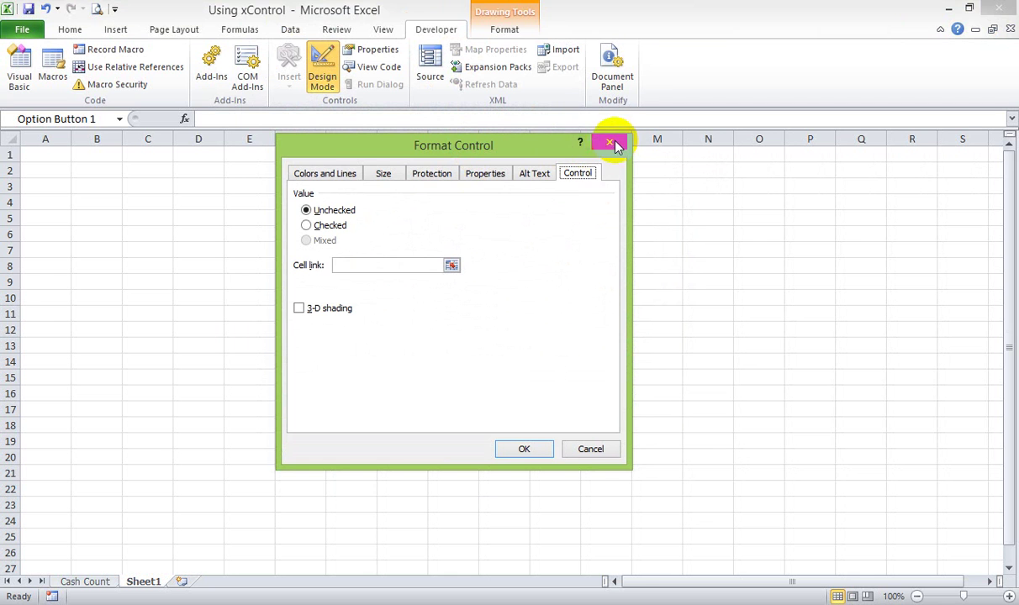
{"action": "left_click", "coordinate": [609, 143]}
{"action": "key", "text": "Escape"}
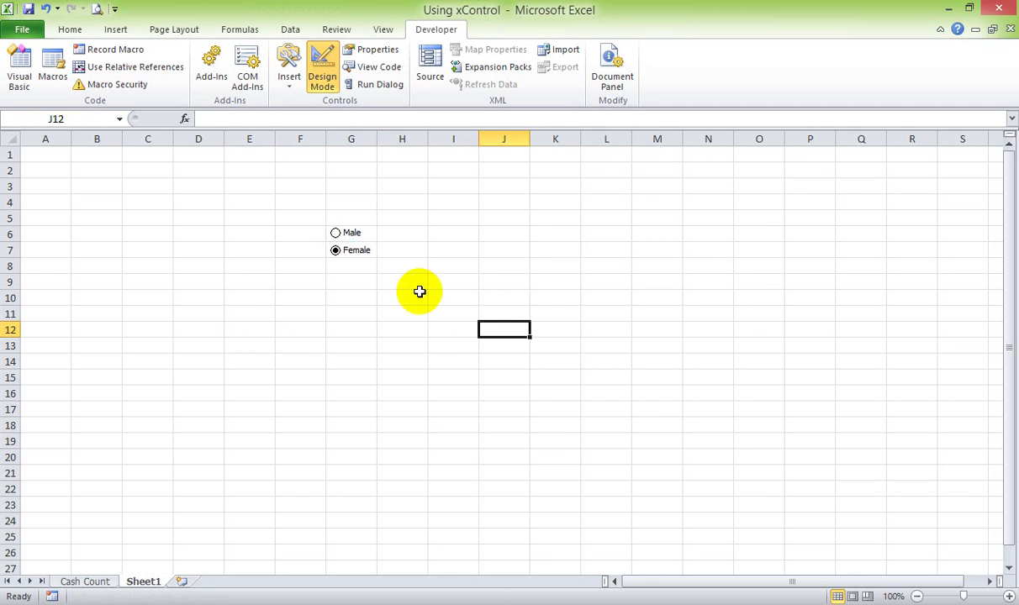
Step: Set the option buttons' Format Control cell link to $F$6, so F6 shows 2
{"action": "right_click", "coordinate": [353, 230]}
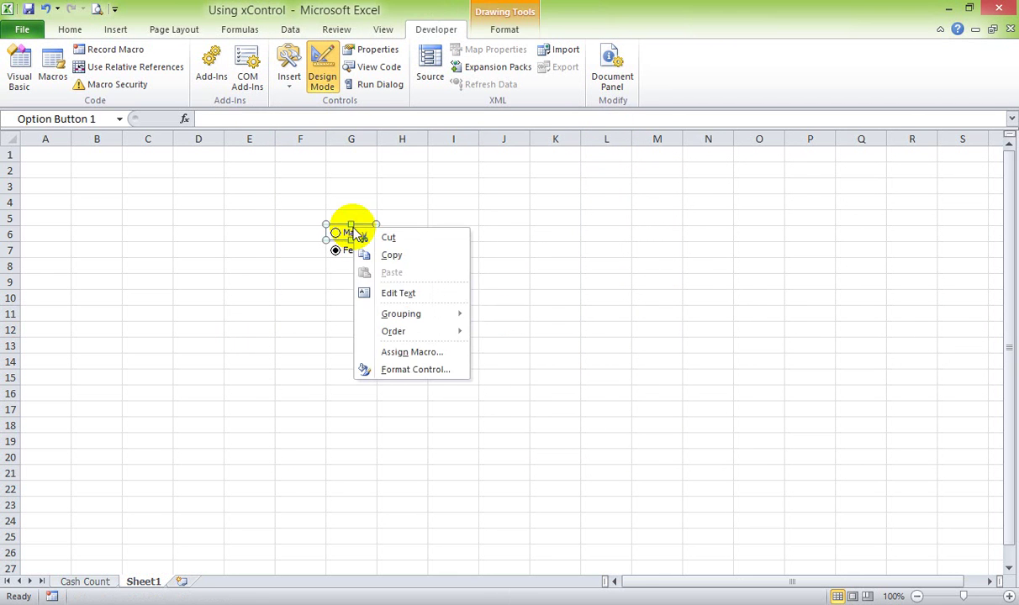
{"action": "left_click", "coordinate": [425, 370]}
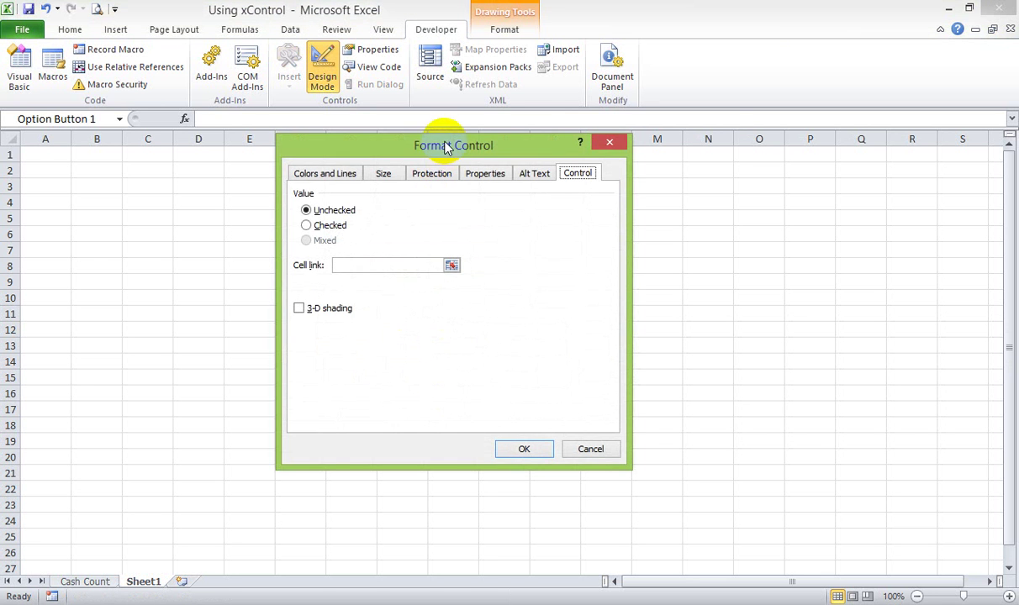
{"action": "left_click_drag", "start_coordinate": [445, 148], "coordinate": [548, 133]}
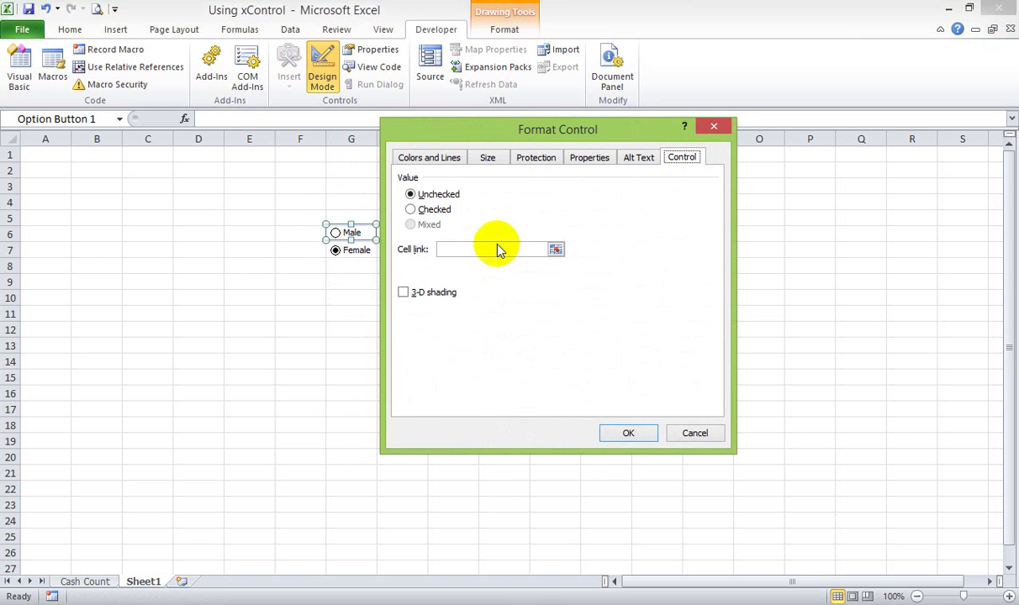
{"action": "left_click", "coordinate": [468, 248]}
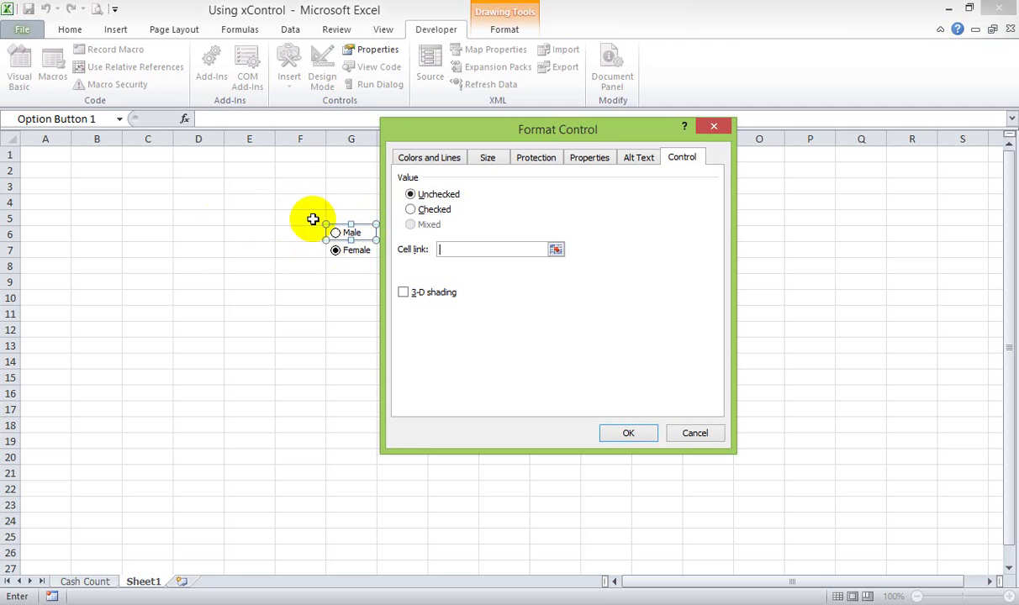
{"action": "left_click_drag", "start_coordinate": [131, 251], "coordinate": [259, 248]}
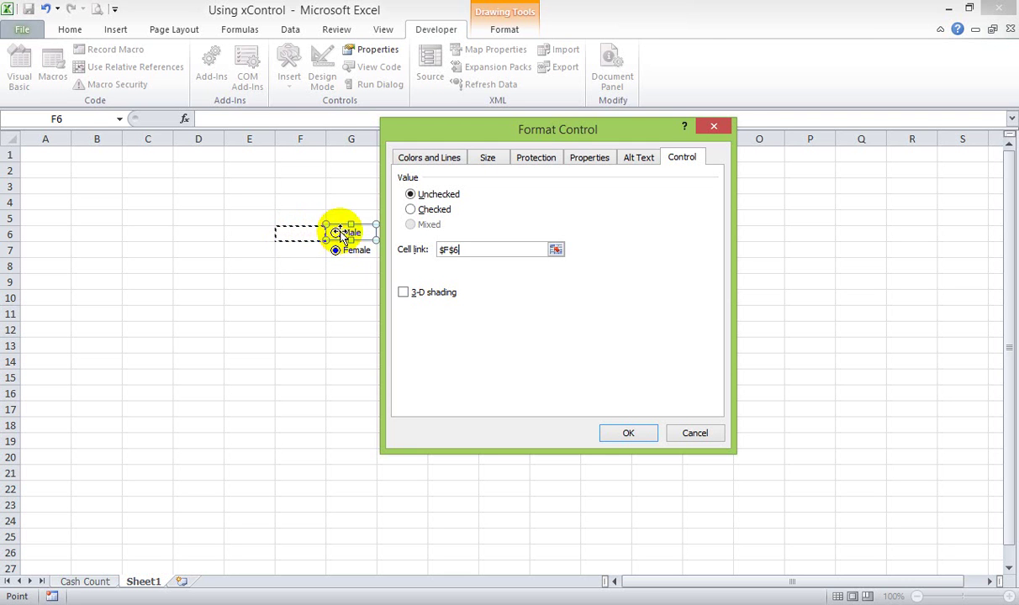
{"action": "left_click", "coordinate": [626, 433]}
{"action": "left_click", "coordinate": [402, 345]}
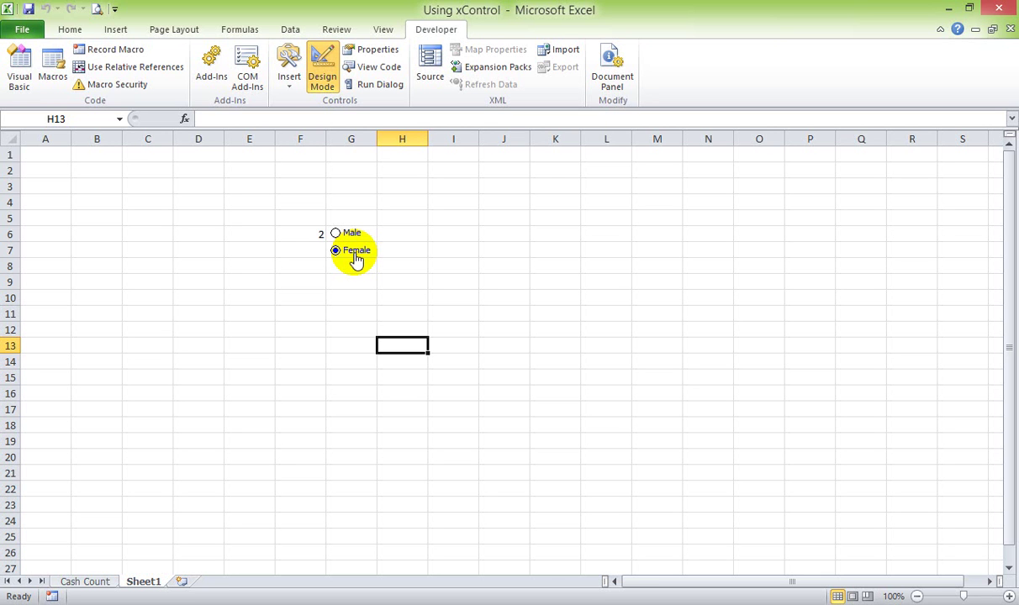
Step: Toggle between Male and Female repeatedly, checking that F6 switches between 1 and 2
{"action": "left_click", "coordinate": [305, 237]}
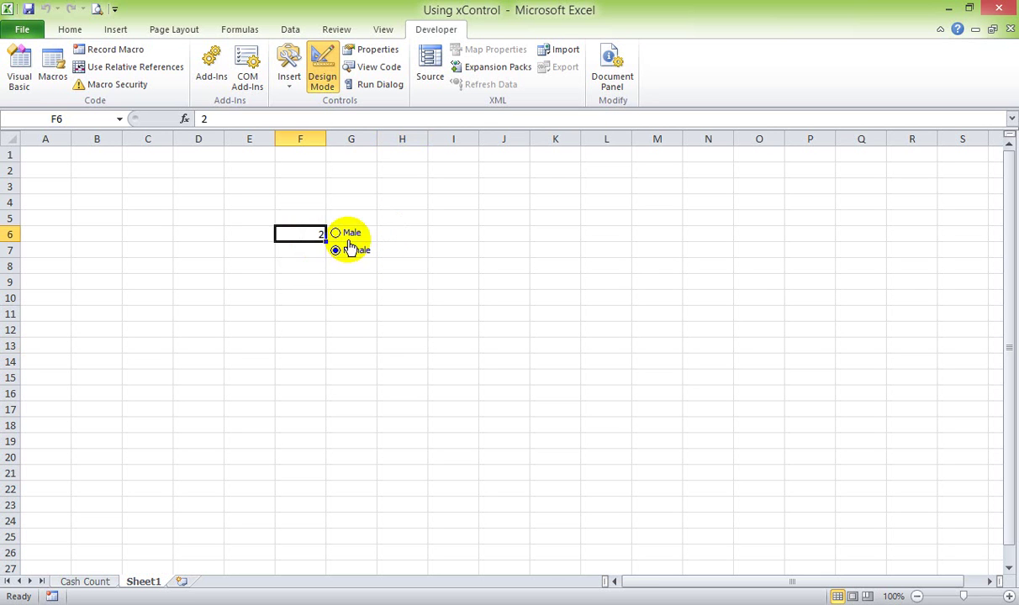
{"action": "left_click", "coordinate": [353, 234]}
{"action": "left_click", "coordinate": [347, 264]}
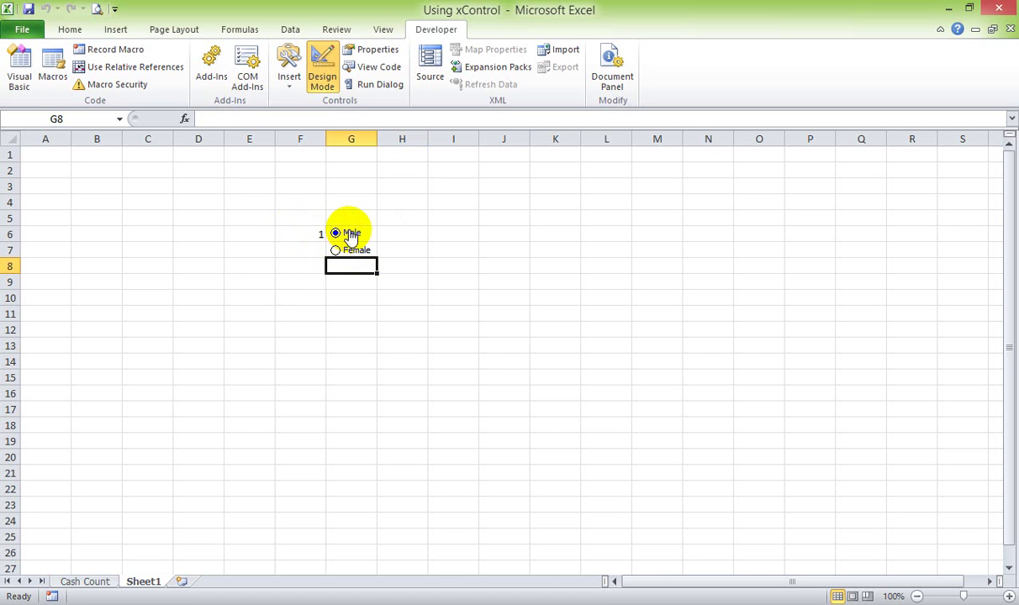
{"action": "left_click", "coordinate": [351, 252]}
{"action": "left_click", "coordinate": [352, 235]}
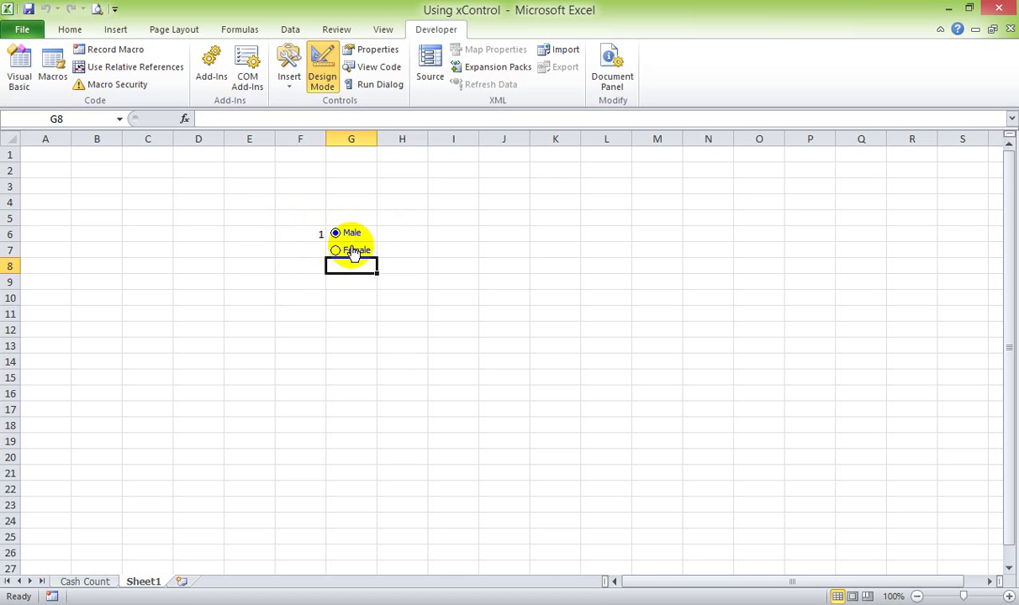
{"action": "left_click", "coordinate": [351, 251]}
{"action": "left_click", "coordinate": [351, 235]}
{"action": "left_click", "coordinate": [349, 252]}
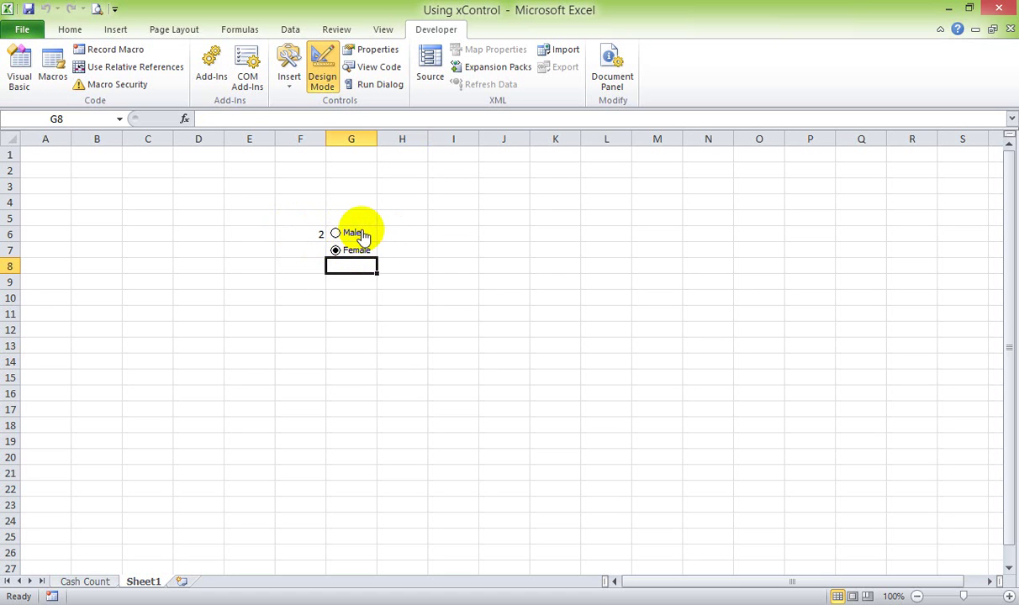
{"action": "left_click", "coordinate": [351, 234]}
{"action": "left_click", "coordinate": [407, 263]}
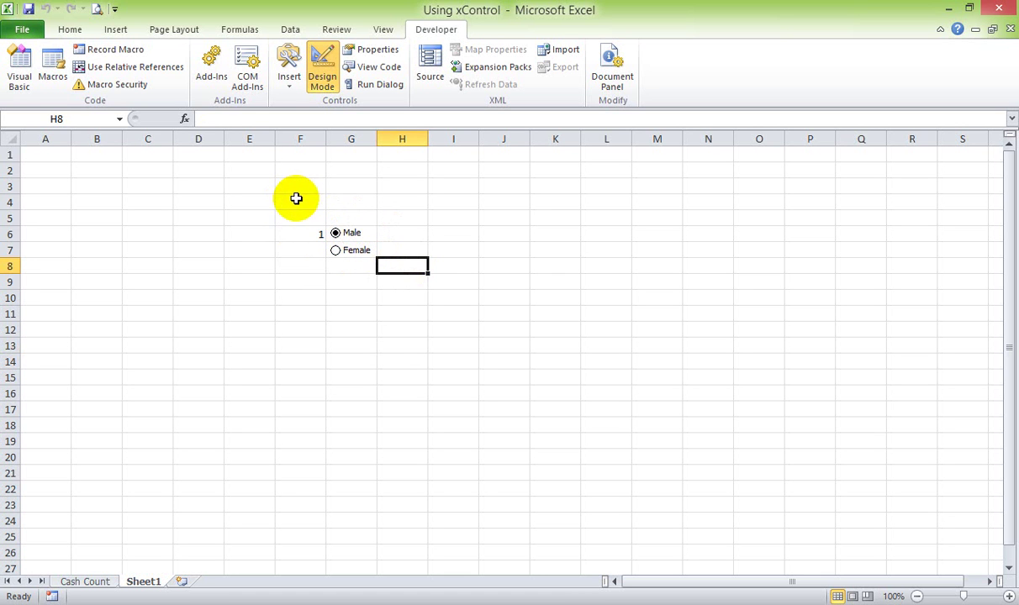
Step: Leave Female chosen so F6 reads 2, then select E3:K4 for a heading
{"action": "left_click", "coordinate": [295, 199]}
{"action": "left_click", "coordinate": [267, 200]}
{"action": "left_click", "coordinate": [312, 198]}
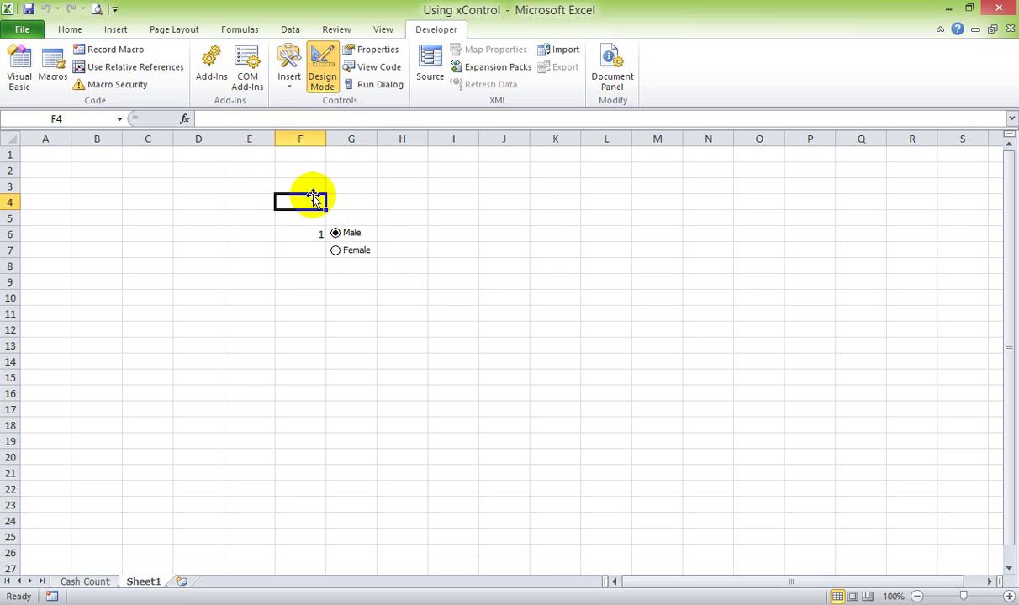
{"action": "left_click", "coordinate": [335, 251]}
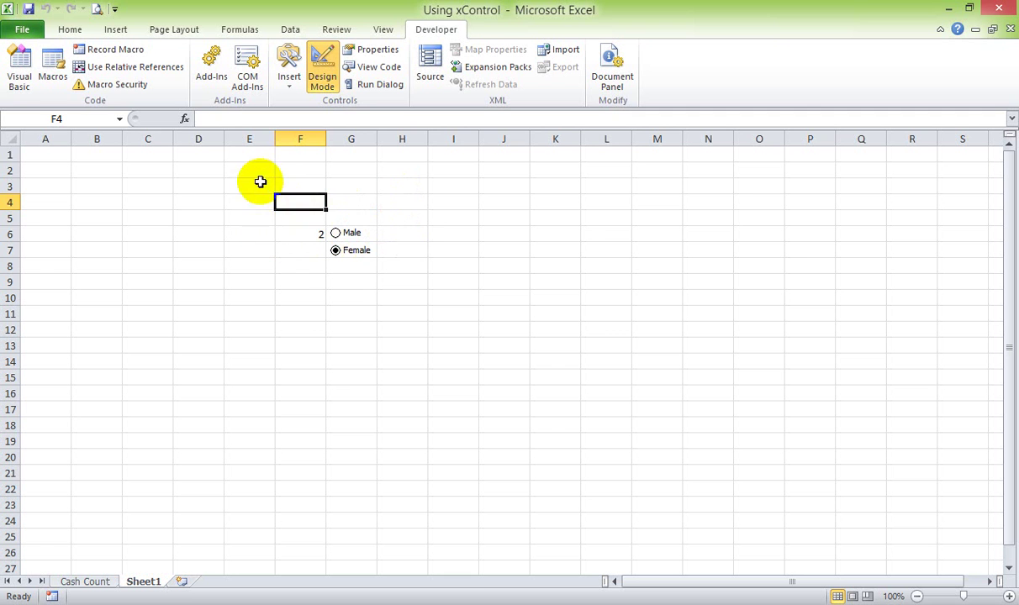
{"action": "mouse_move", "coordinate": [262, 181]}
{"action": "left_mouse_down"}
{"action": "mouse_move", "coordinate": [557, 217]}
{"action": "mouse_move", "coordinate": [558, 205]}
{"action": "left_mouse_up"}
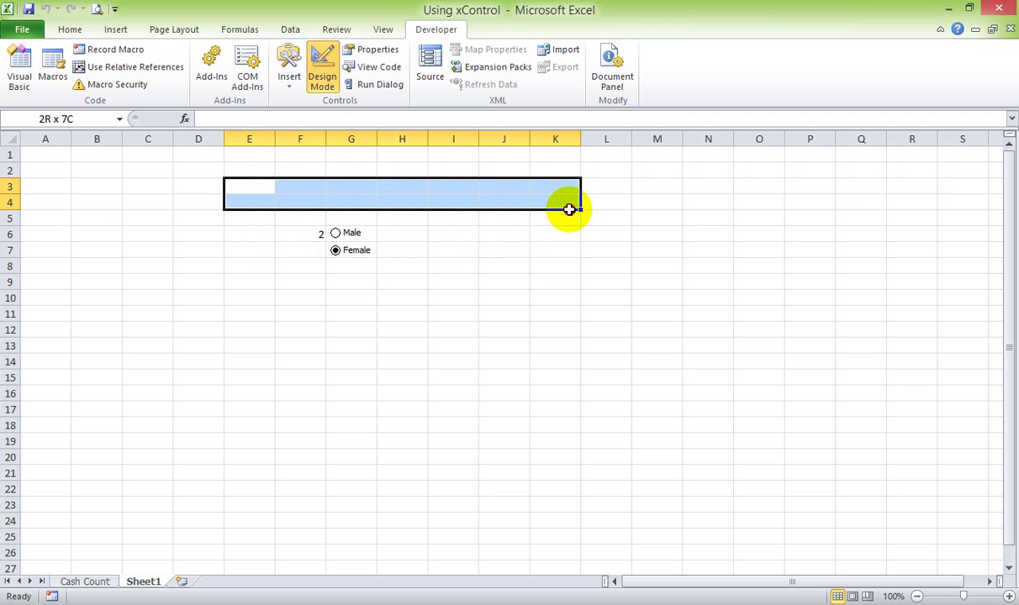
Step: Merge and centre E3:K4, apply a font colour, size 14, and middle alignment
{"action": "left_click", "coordinate": [70, 30]}
{"action": "left_click", "coordinate": [425, 79]}
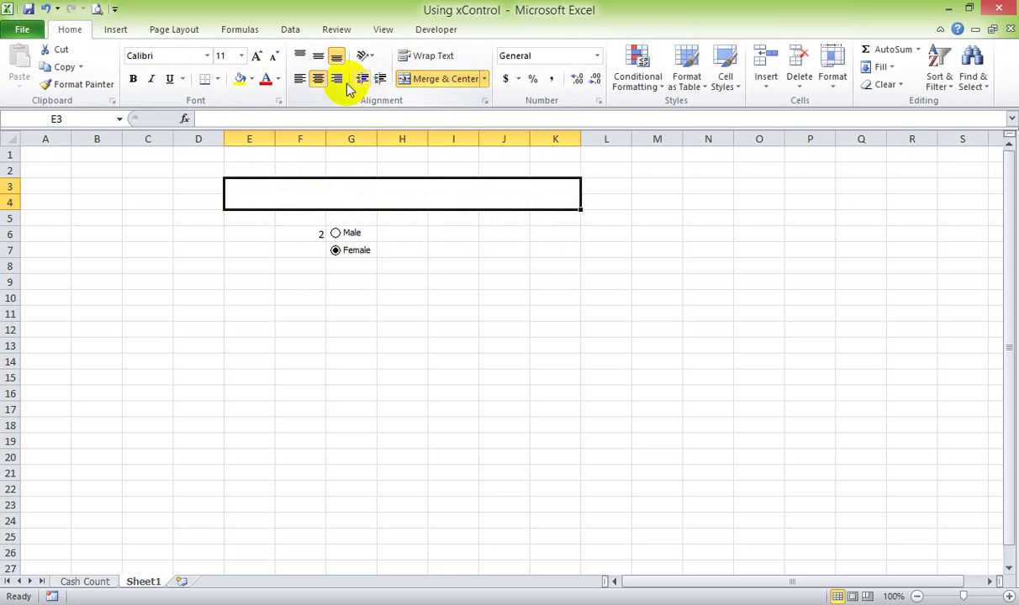
{"action": "left_click", "coordinate": [278, 78]}
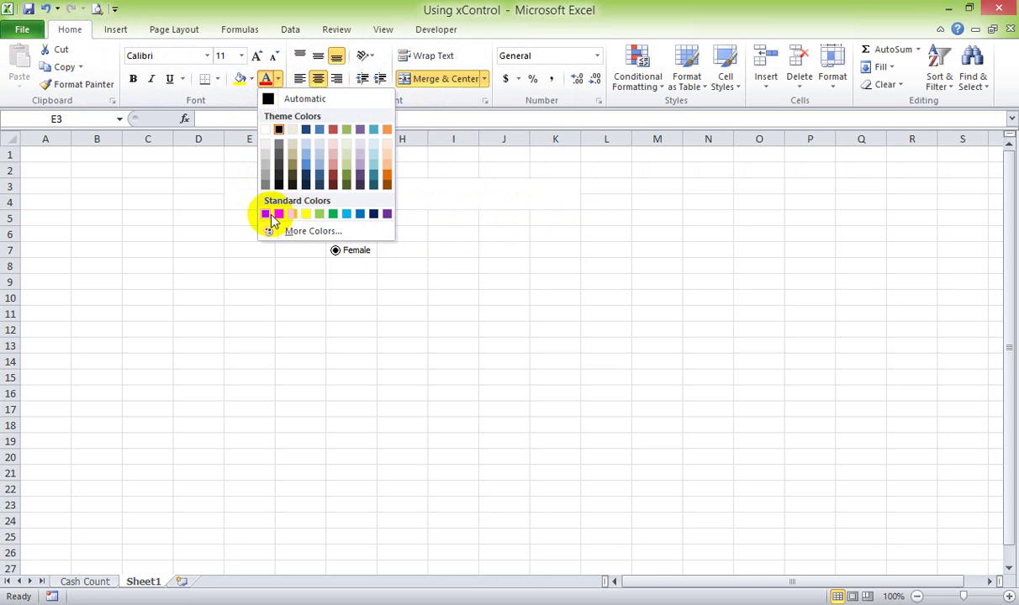
{"action": "left_click", "coordinate": [241, 55]}
{"action": "left_click", "coordinate": [241, 55]}
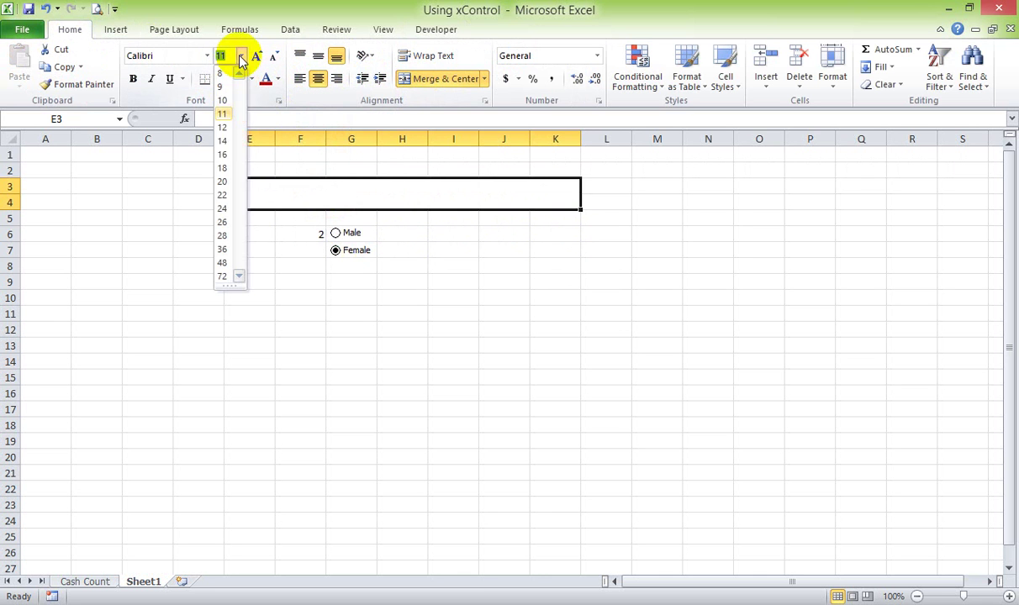
{"action": "left_click", "coordinate": [222, 140]}
{"action": "left_click", "coordinate": [318, 55]}
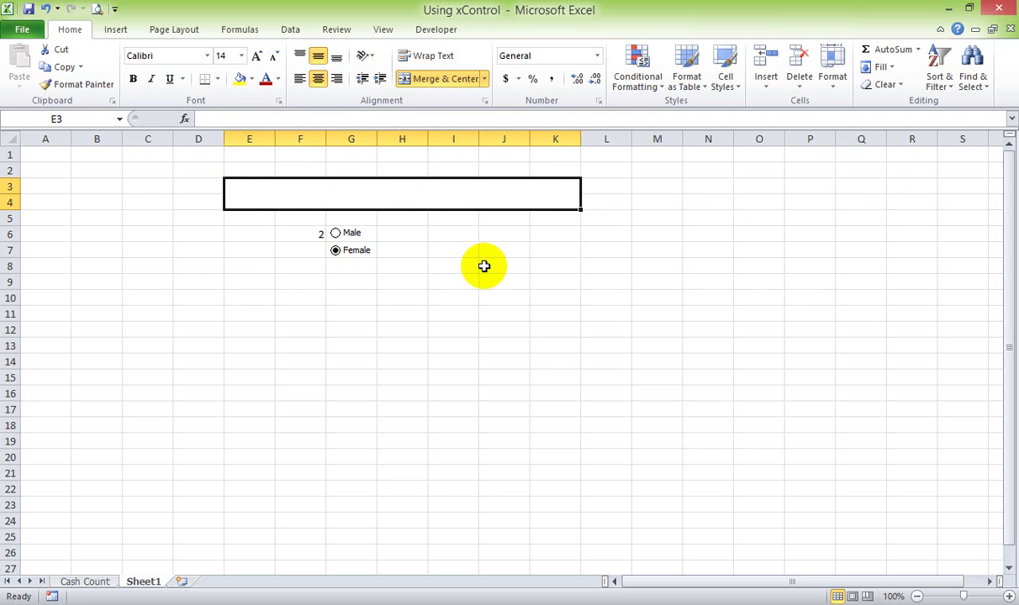
Step: Choose the Male option so F6 reads 1, and reselect the merged heading
{"action": "left_click", "coordinate": [403, 280]}
{"action": "left_click", "coordinate": [349, 233]}
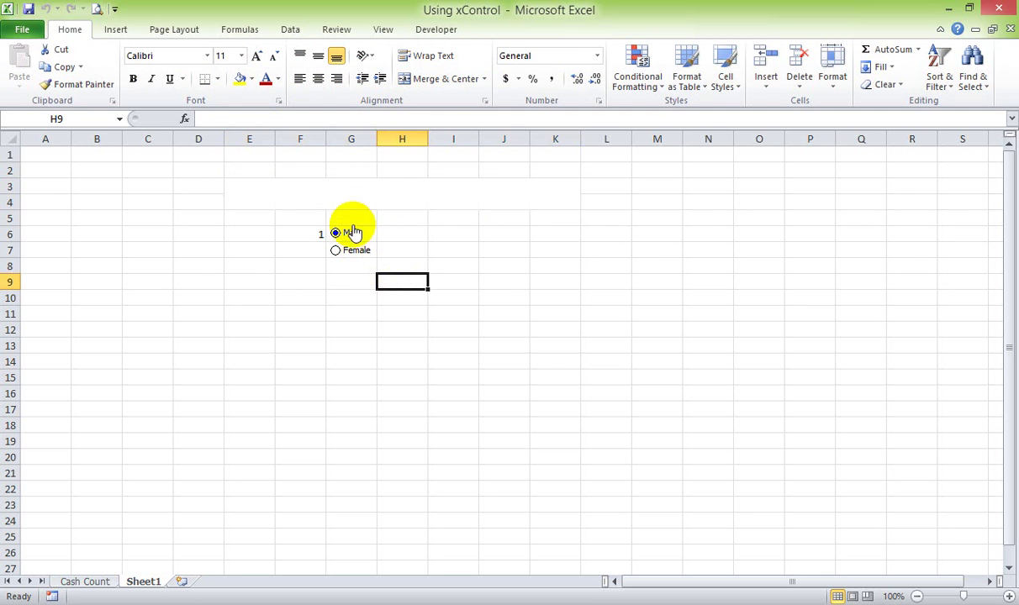
{"action": "left_click", "coordinate": [355, 200]}
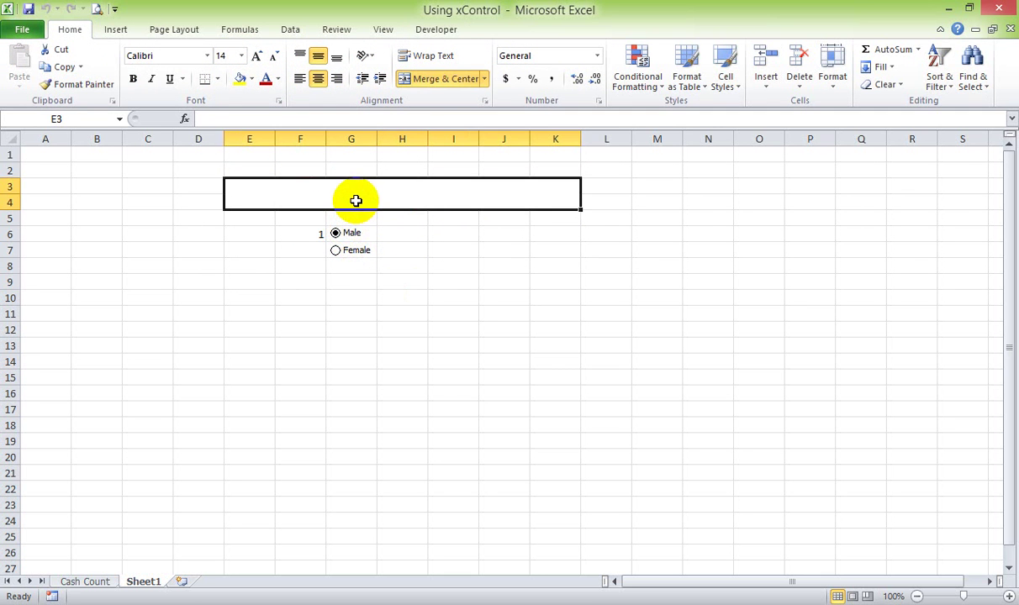
Step: Enter 'Hello Sir' in merged E3, then switch to Female and change it to 'Hello Madam'
{"action": "type", "text": "Hello,"}
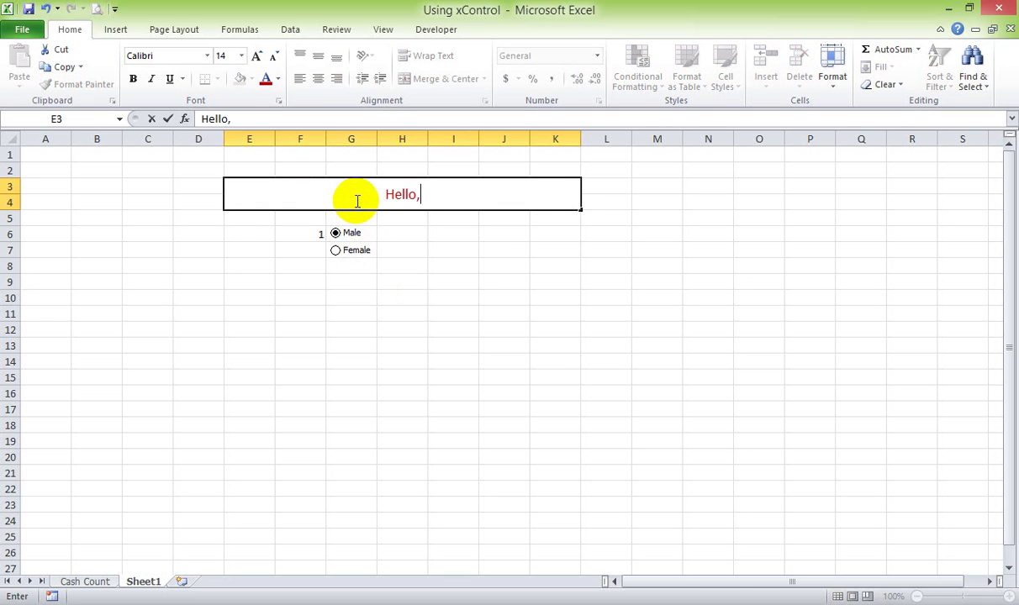
{"action": "key", "text": "BackSpace"}
{"action": "type", "text": " Sir"}
{"action": "key", "text": "Return"}
{"action": "left_click", "coordinate": [356, 200]}
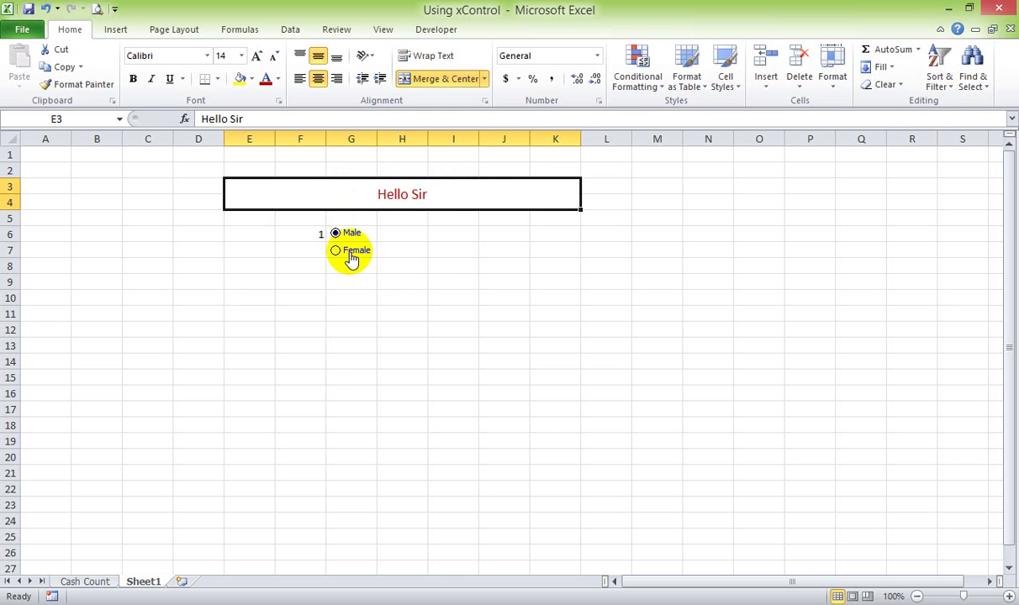
{"action": "left_click", "coordinate": [351, 252]}
{"action": "double_click", "coordinate": [457, 199]}
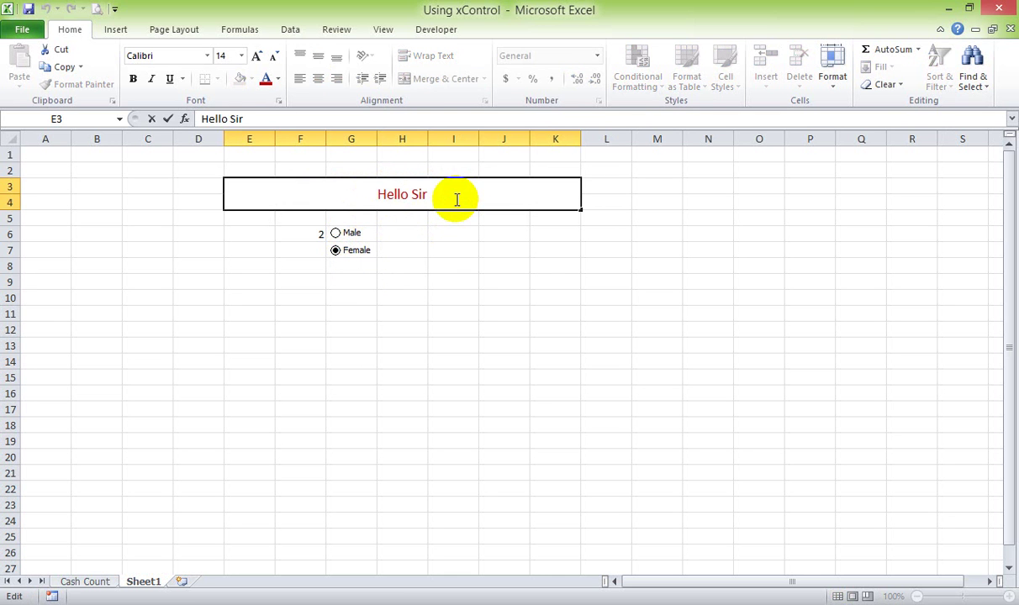
{"action": "key", "text": "BackSpace"}
{"action": "key", "text": "BackSpace"}
{"action": "key", "text": "BackSpace"}
{"action": "type", "text": "Ma"}
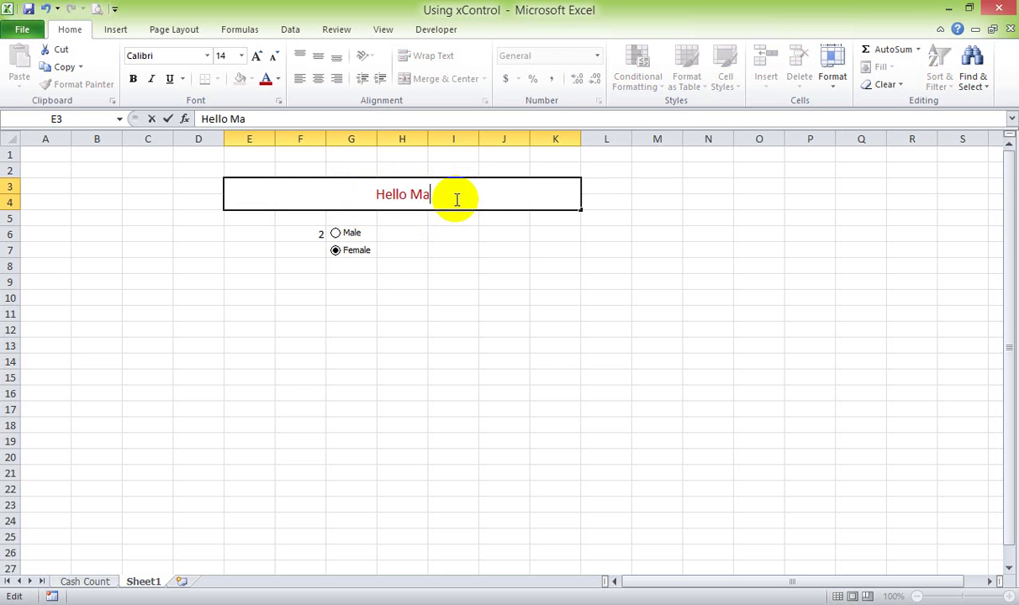
{"action": "type", "text": "dam"}
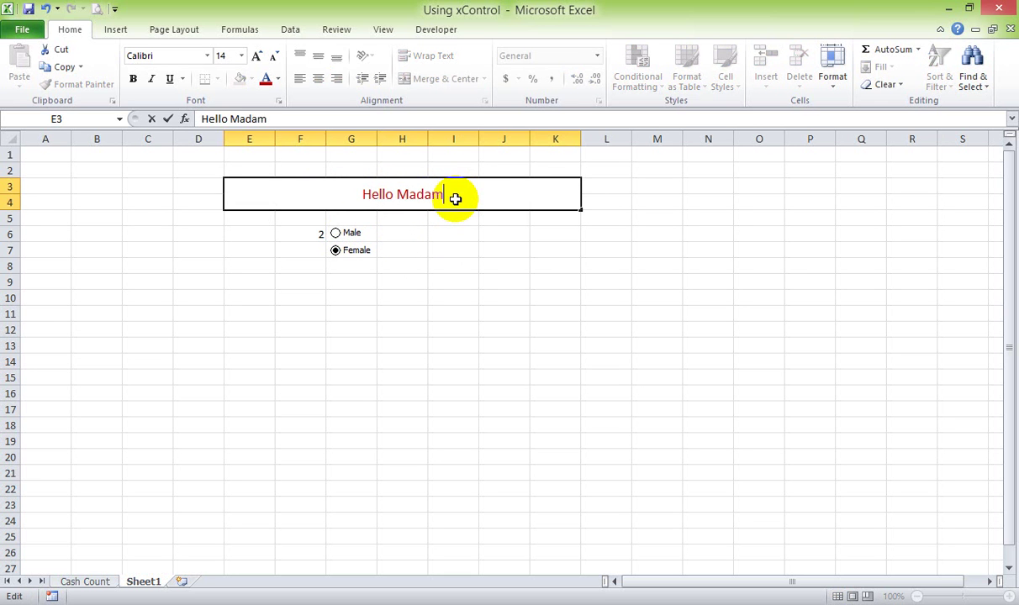
{"action": "key", "text": "Return"}
Step: Clear the greeting from E3, choose Male so F6 reads 1, and reselect E3
{"action": "left_click", "coordinate": [442, 260]}
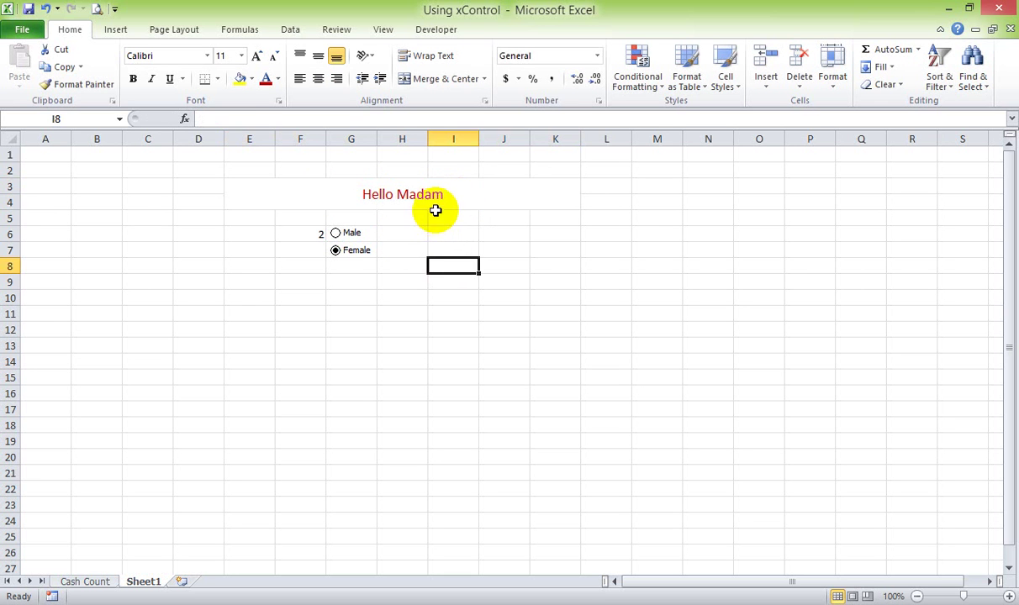
{"action": "left_click", "coordinate": [438, 202]}
{"action": "key", "text": "Delete"}
{"action": "left_click", "coordinate": [446, 250]}
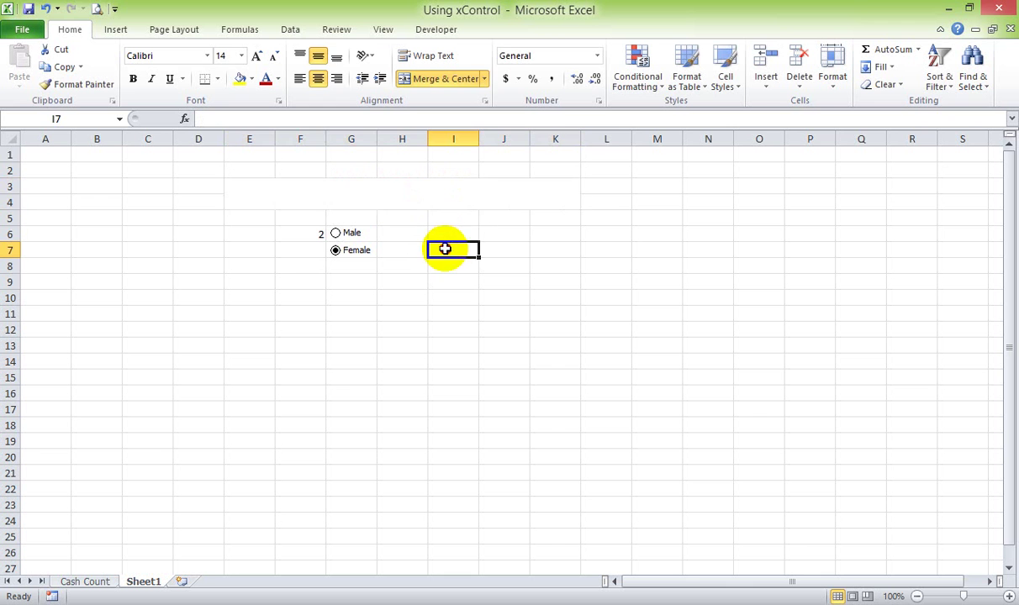
{"action": "left_click", "coordinate": [347, 238]}
{"action": "left_click", "coordinate": [443, 183]}
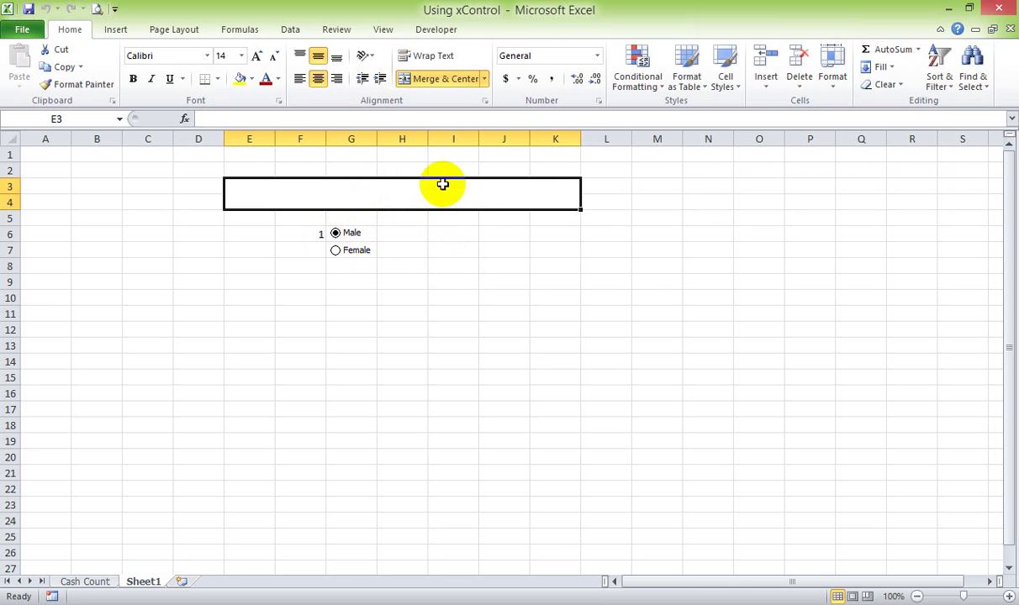
{"action": "left_click", "coordinate": [410, 273]}
{"action": "left_click", "coordinate": [404, 192]}
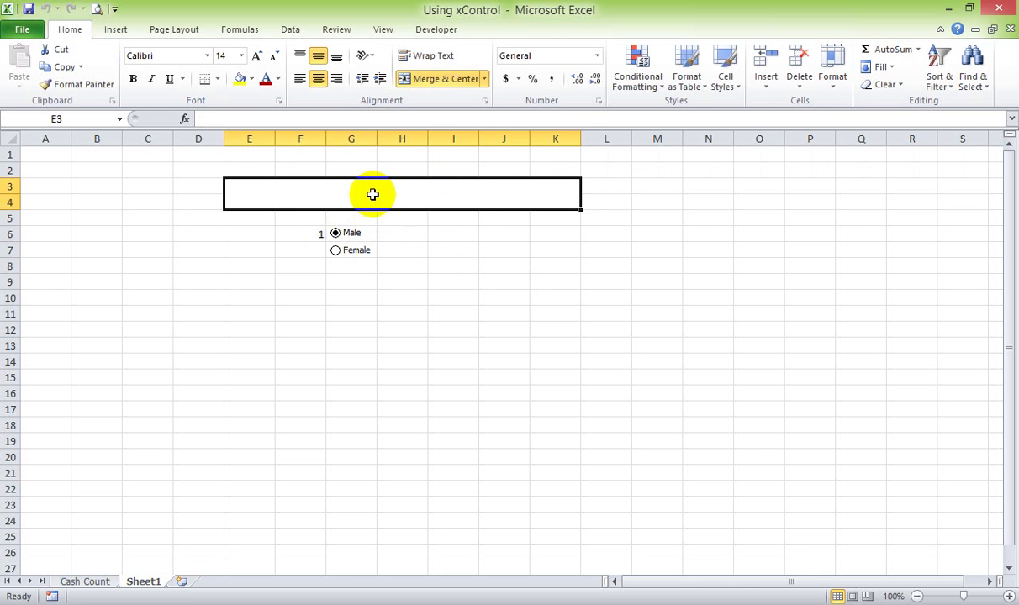
Step: Type =if(F6=1,"Hello Sir", in E3 and begin a nested if
{"action": "type", "text": "=if"}
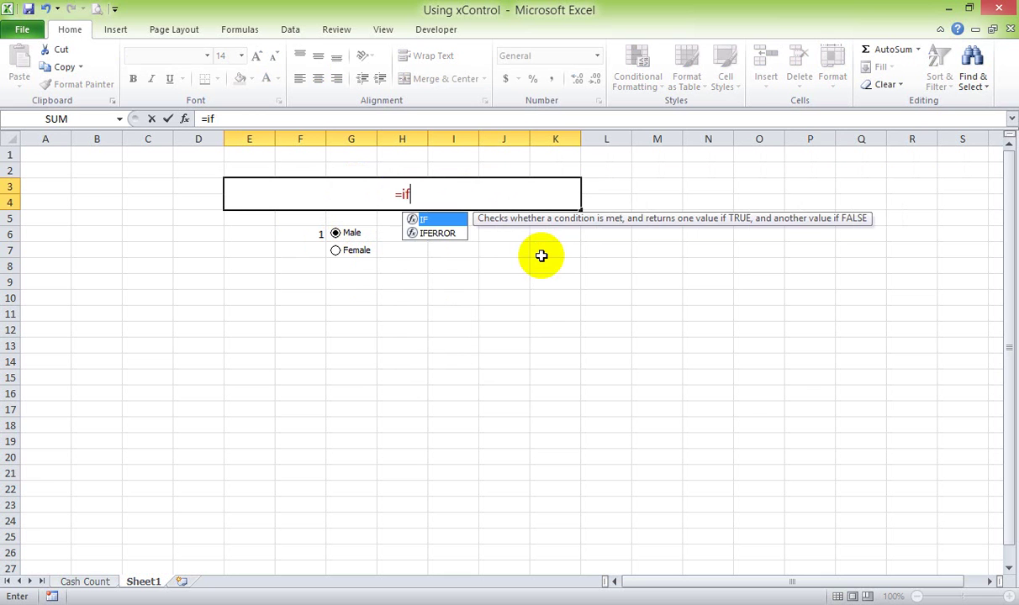
{"action": "type", "text": "()"}
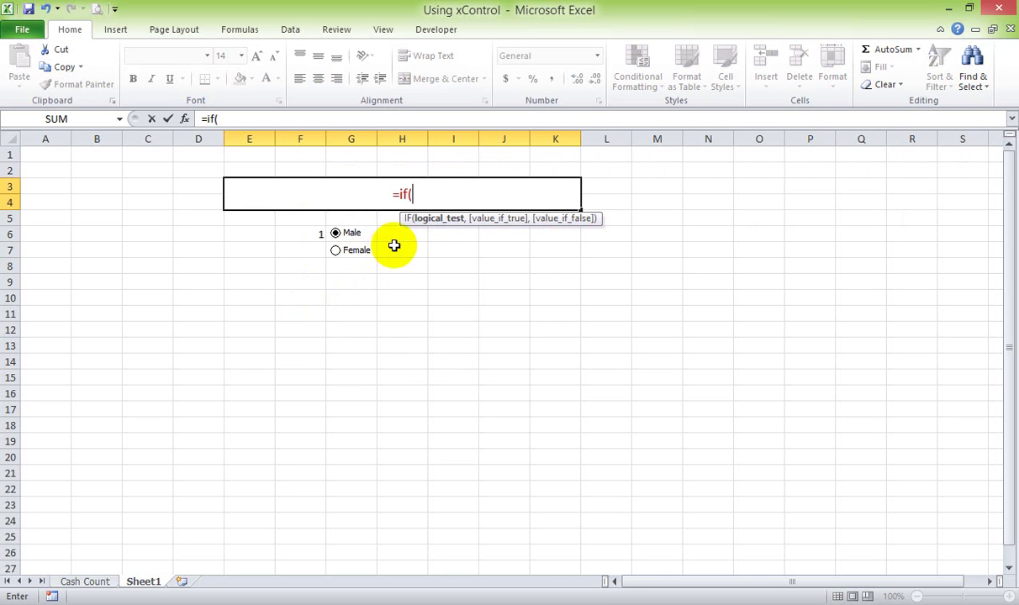
{"action": "left_click_drag", "start_coordinate": [400, 194], "coordinate": [417, 195]}
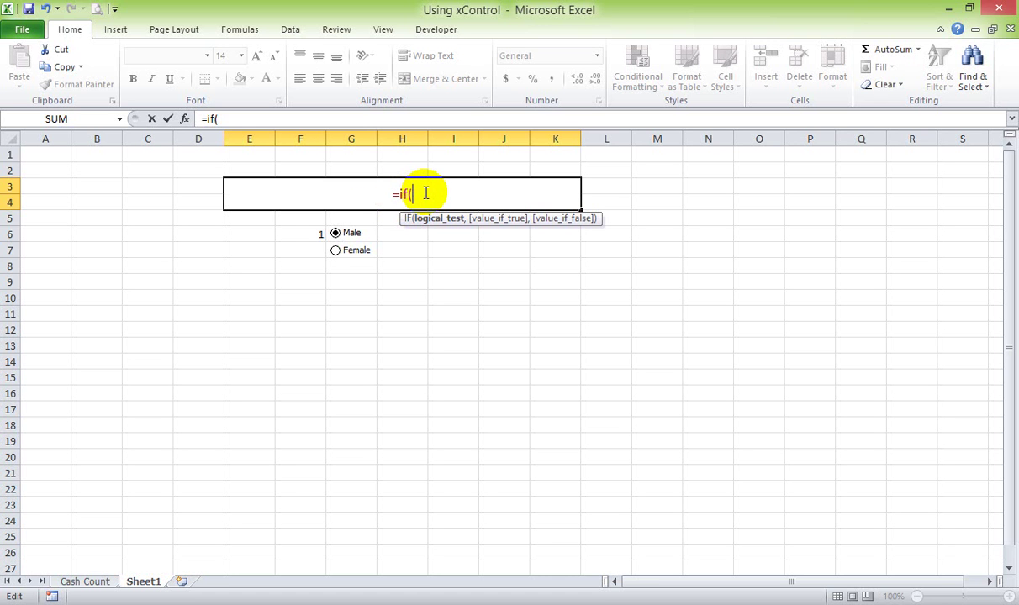
{"action": "left_click", "coordinate": [323, 233]}
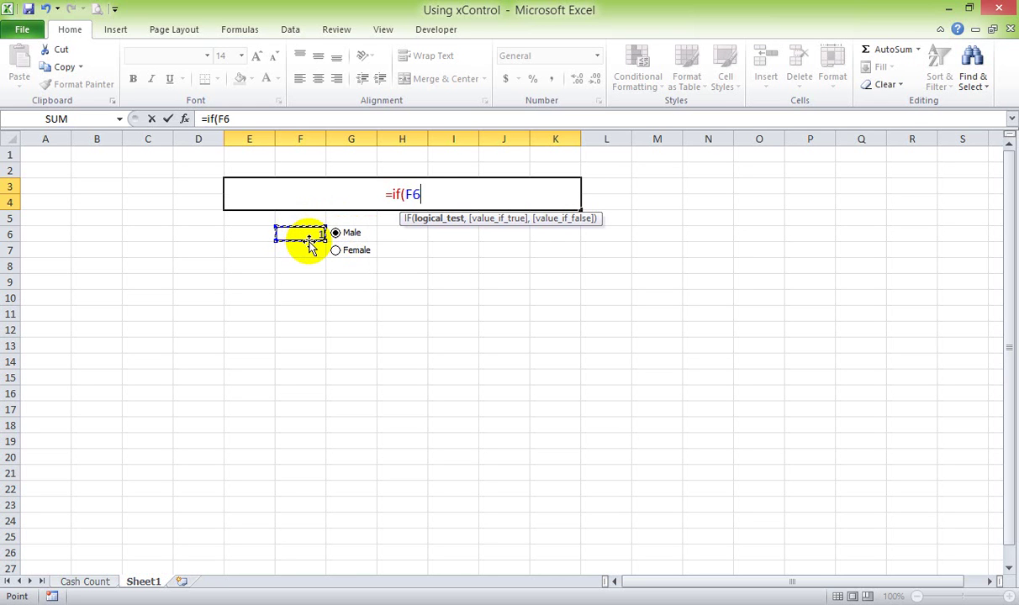
{"action": "type", "text": "="}
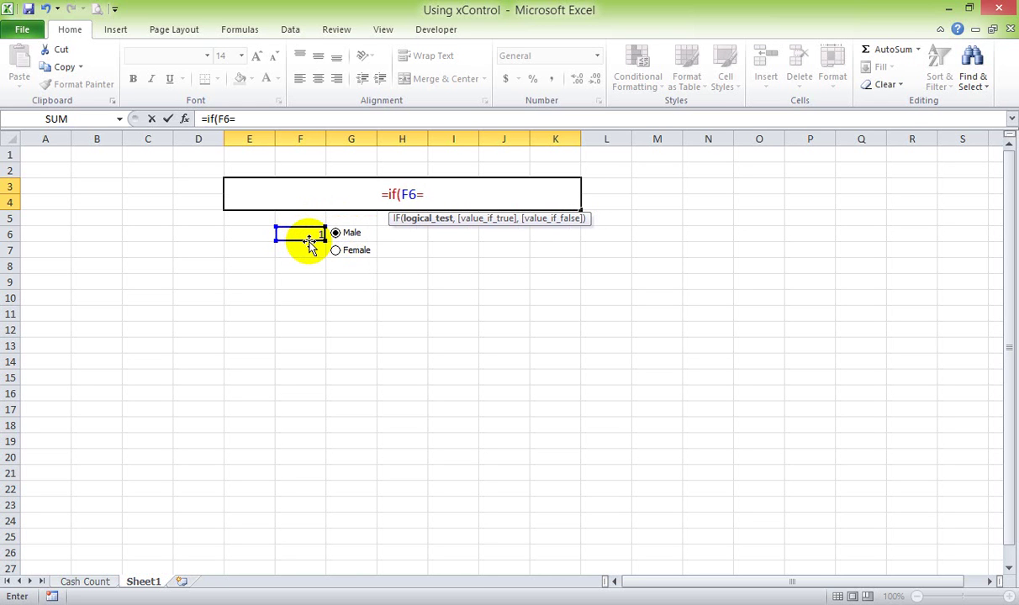
{"action": "type", "text": "1"}
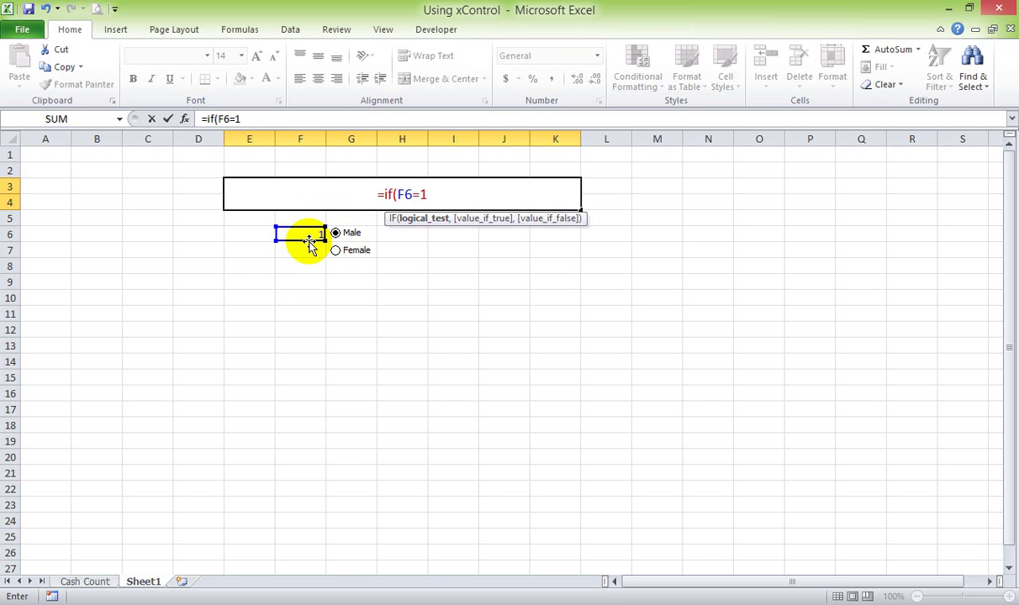
{"action": "type", "text": ","}
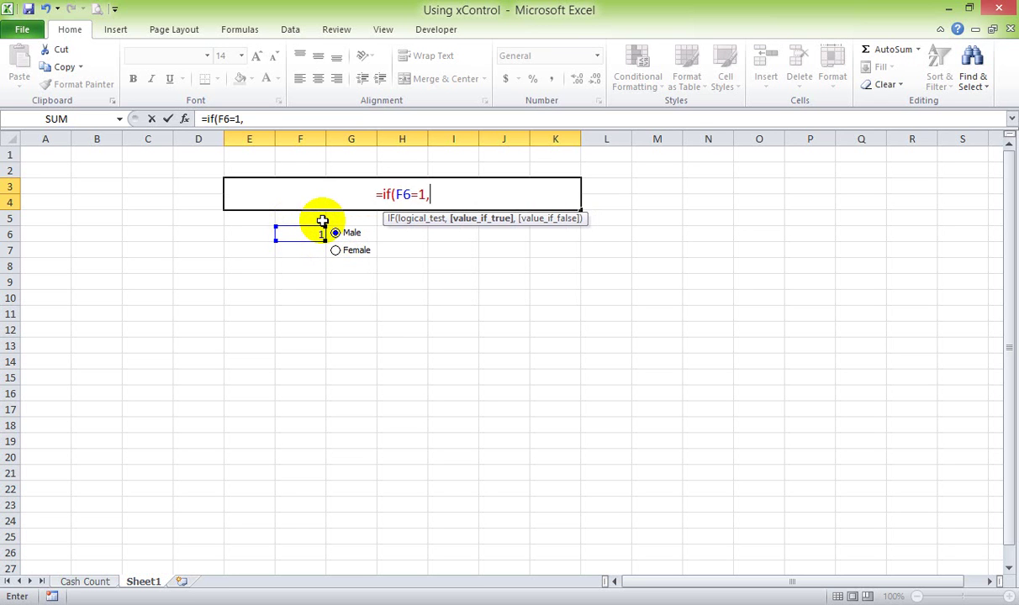
{"action": "type", "text": "\"Hello "}
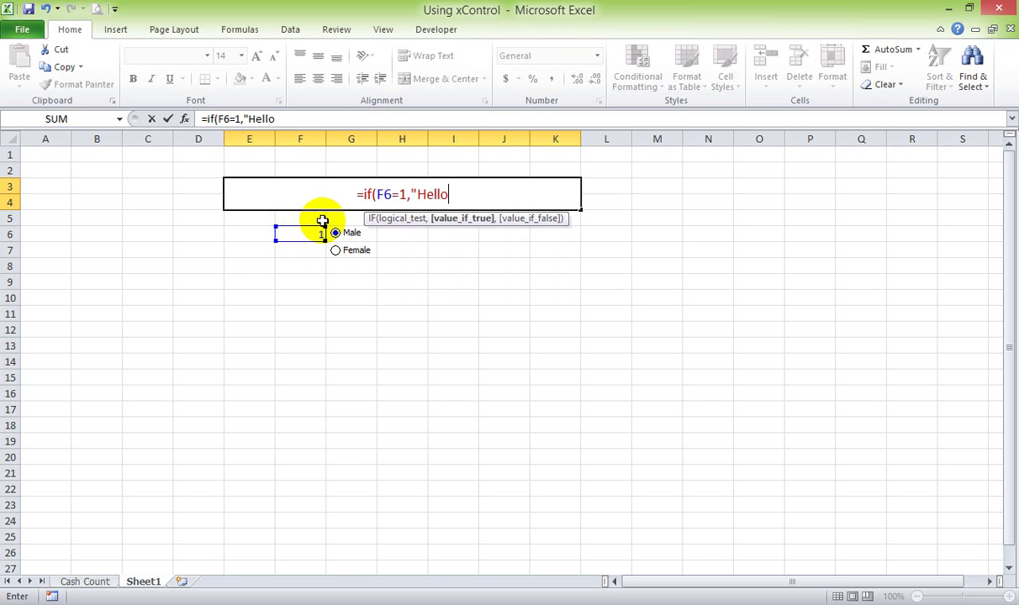
{"action": "type", "text": "Sir."}
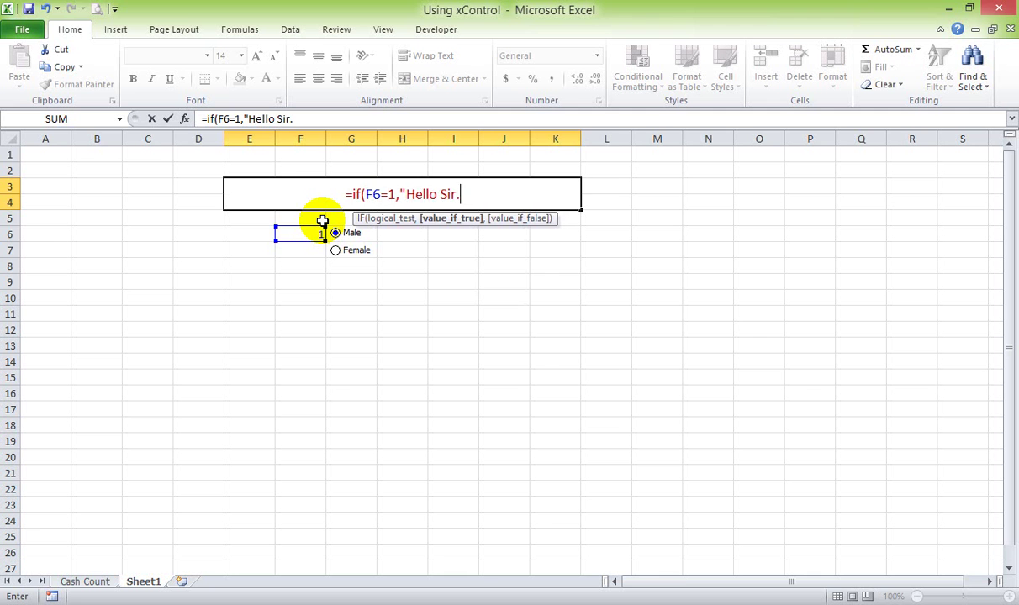
{"action": "key", "text": "shift+space"}
{"action": "key", "text": "BackSpace"}
{"action": "key", "text": "BackSpace"}
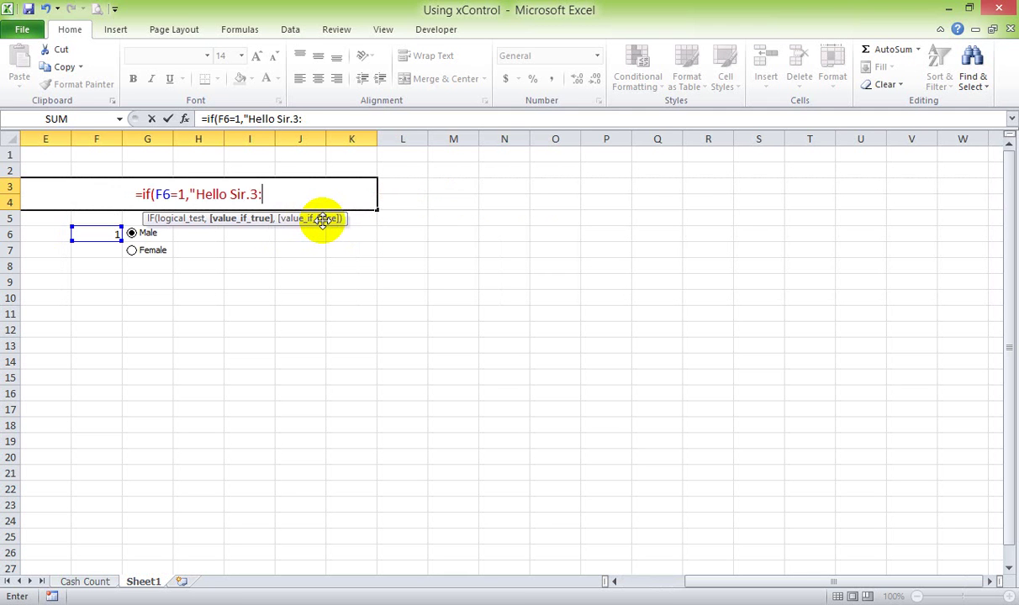
{"action": "key", "text": "BackSpace"}
{"action": "key", "text": "BackSpace"}
{"action": "key", "text": "BackSpace"}
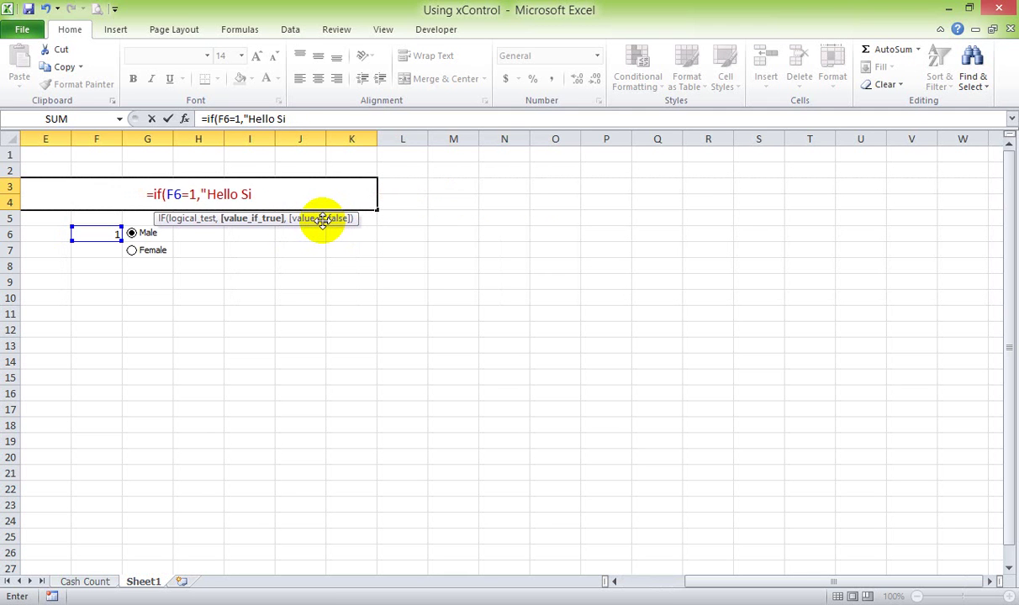
{"action": "type", "text": ","}
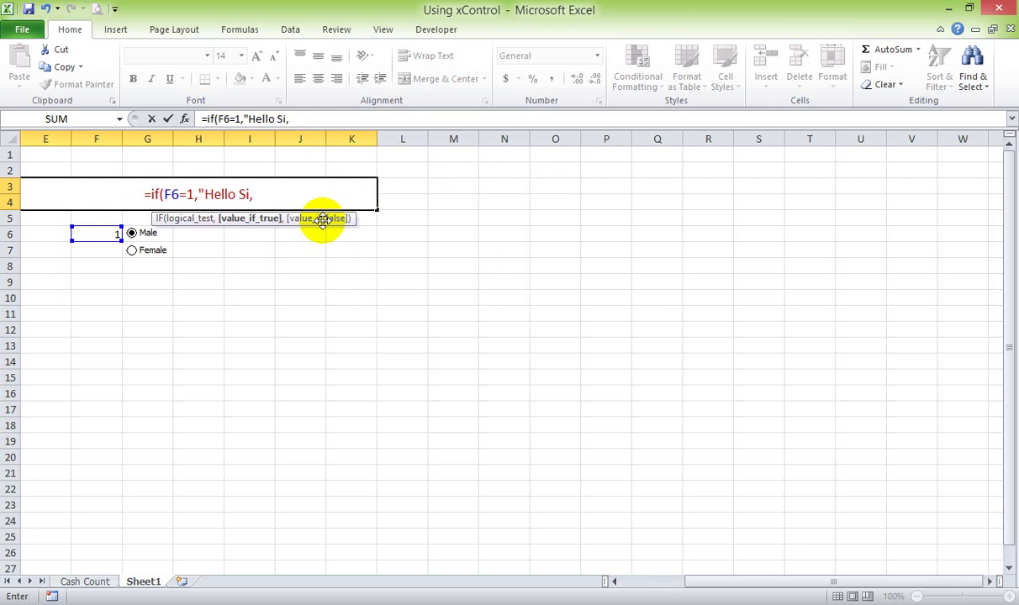
{"action": "type", "text": "if"}
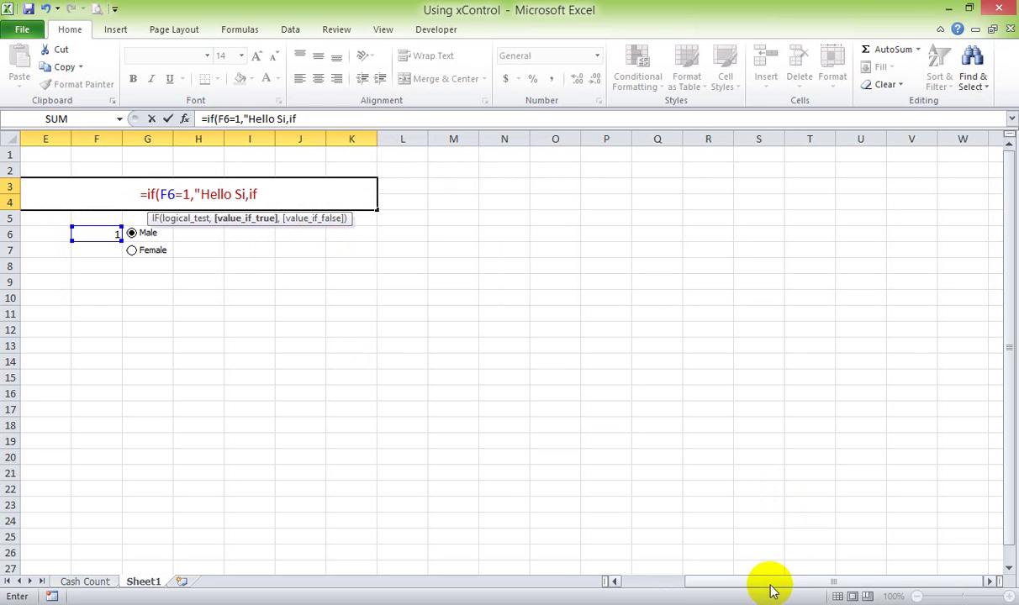
Step: Finish the nested IF with F6=2 returning "Hello Madam.", fix the missing r and quote, and commit
{"action": "left_click_drag", "start_coordinate": [771, 581], "coordinate": [686, 582]}
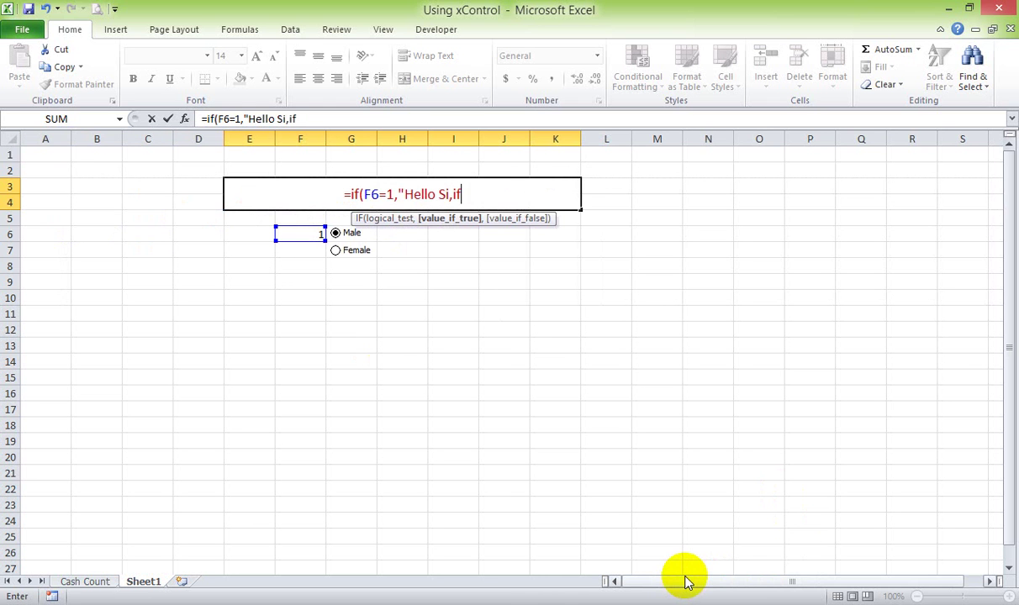
{"action": "type", "text": "("}
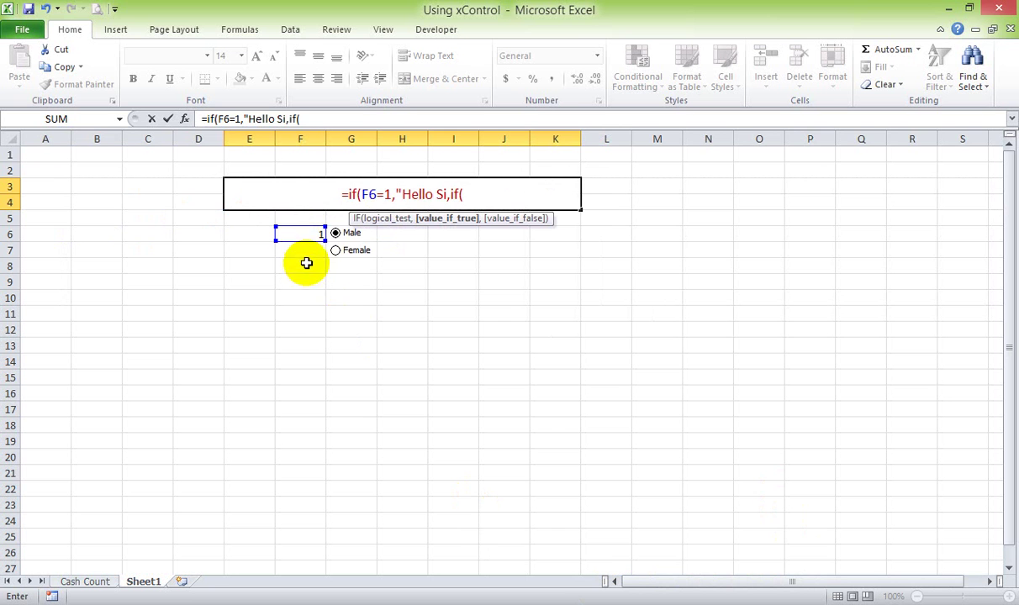
{"action": "left_click", "coordinate": [298, 237]}
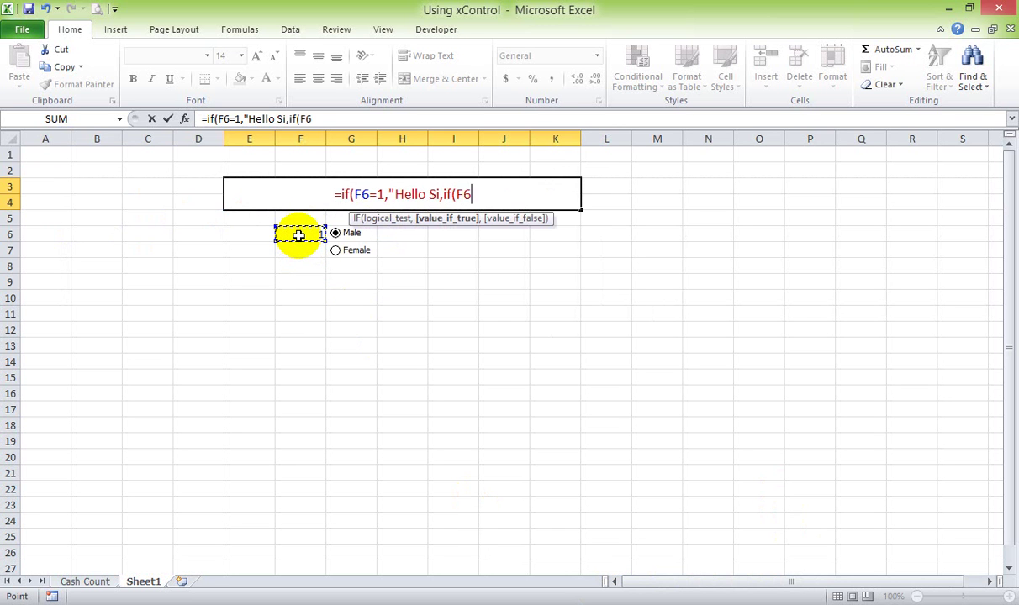
{"action": "type", "text": "=2"}
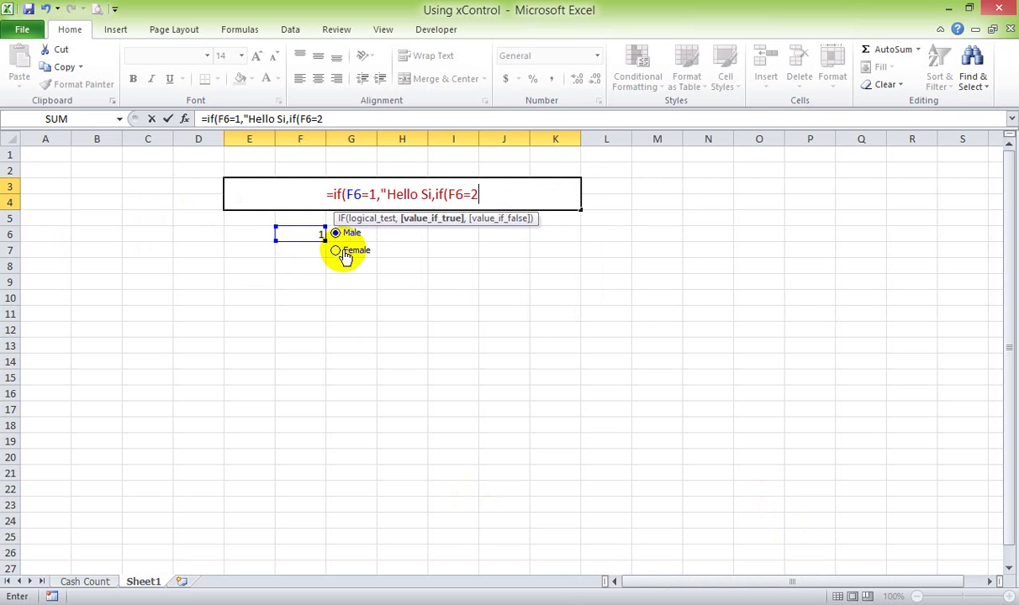
{"action": "type", "text": ",\""}
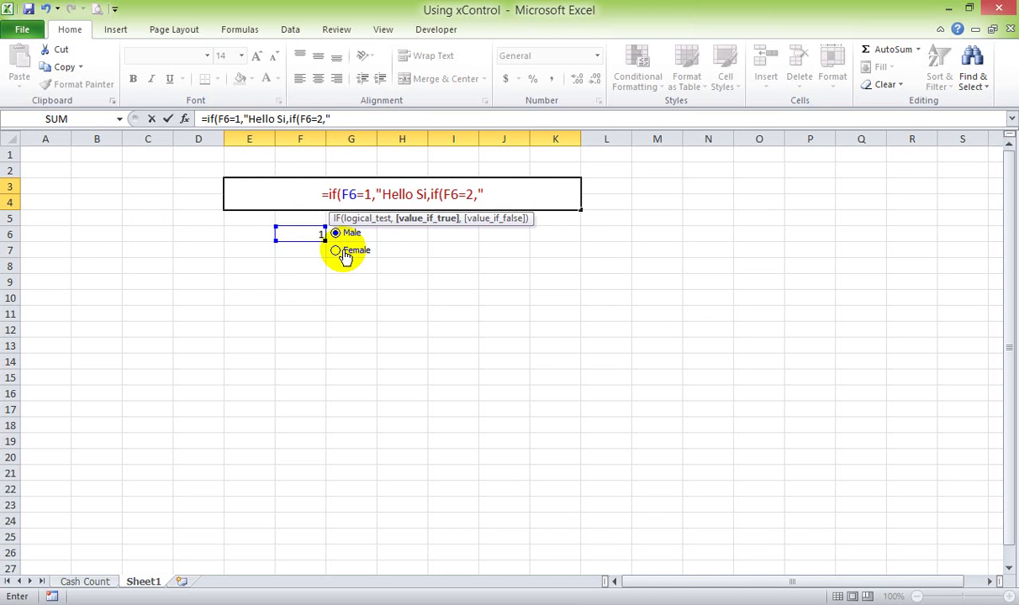
{"action": "type", "text": "Hell"}
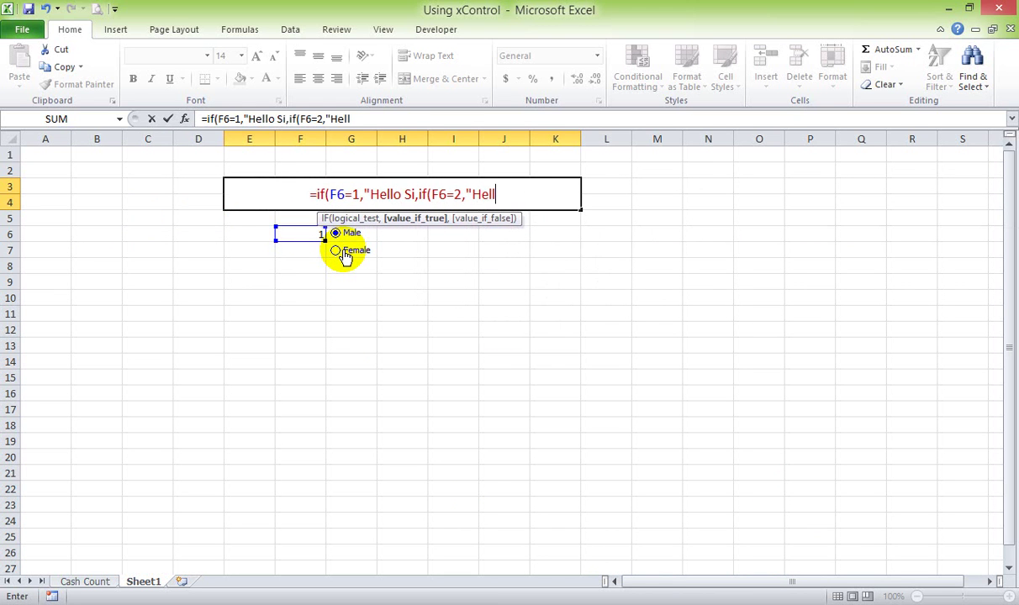
{"action": "type", "text": "o"}
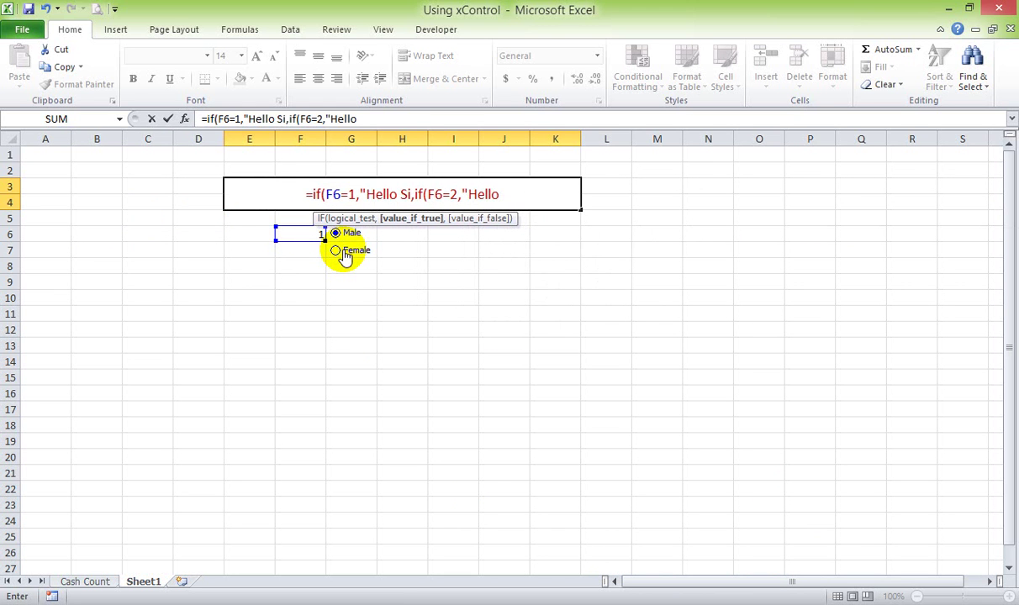
{"action": "type", "text": " Madam"}
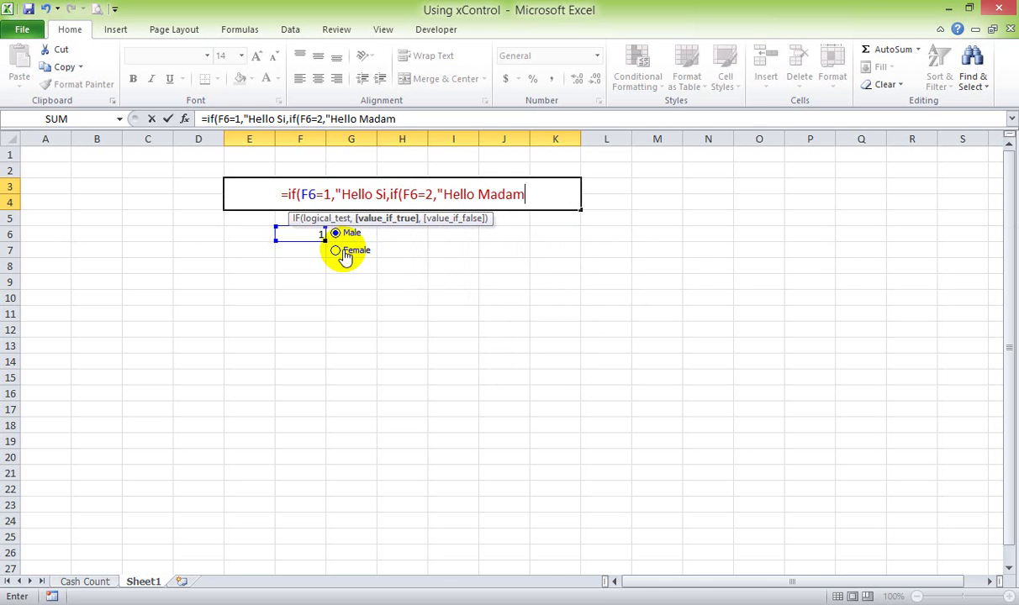
{"action": "type", "text": "."}
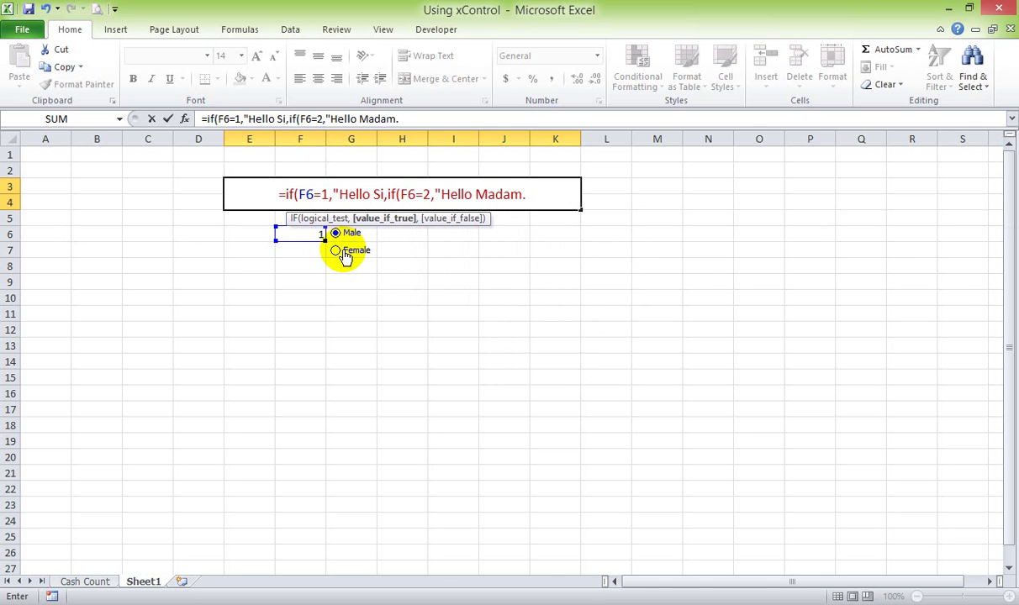
{"action": "type", "text": "\""}
{"action": "type", "text": ")"}
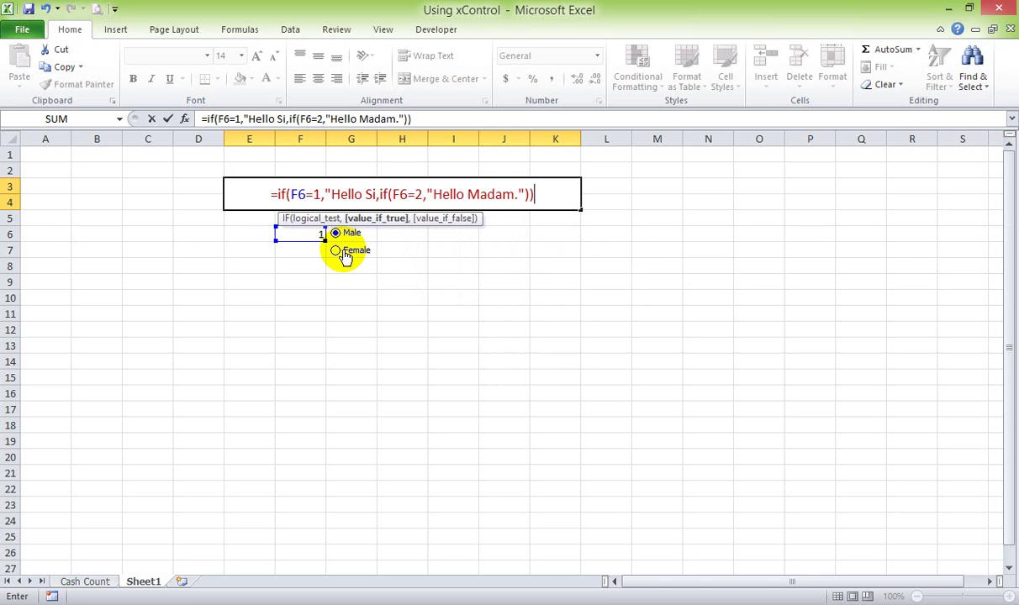
{"action": "double_click", "coordinate": [376, 195]}
{"action": "type", "text": "r"}
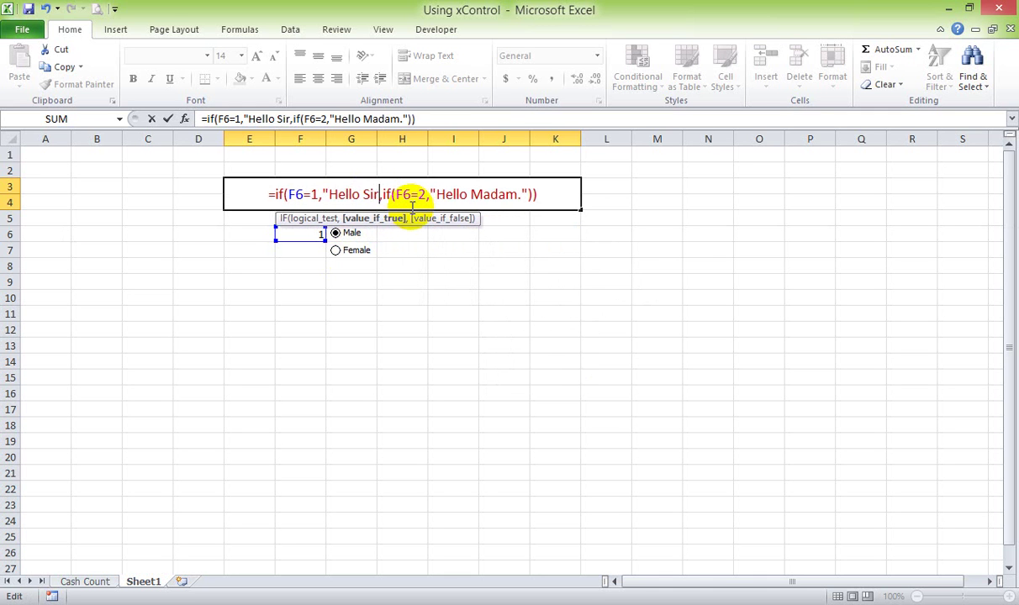
{"action": "type", "text": "\""}
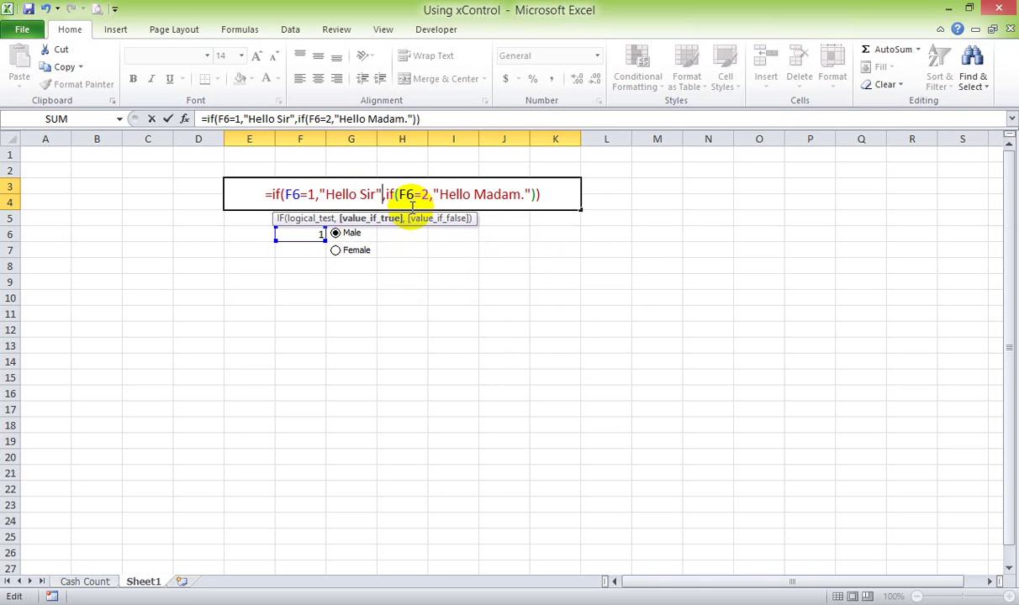
{"action": "key", "text": "Return"}
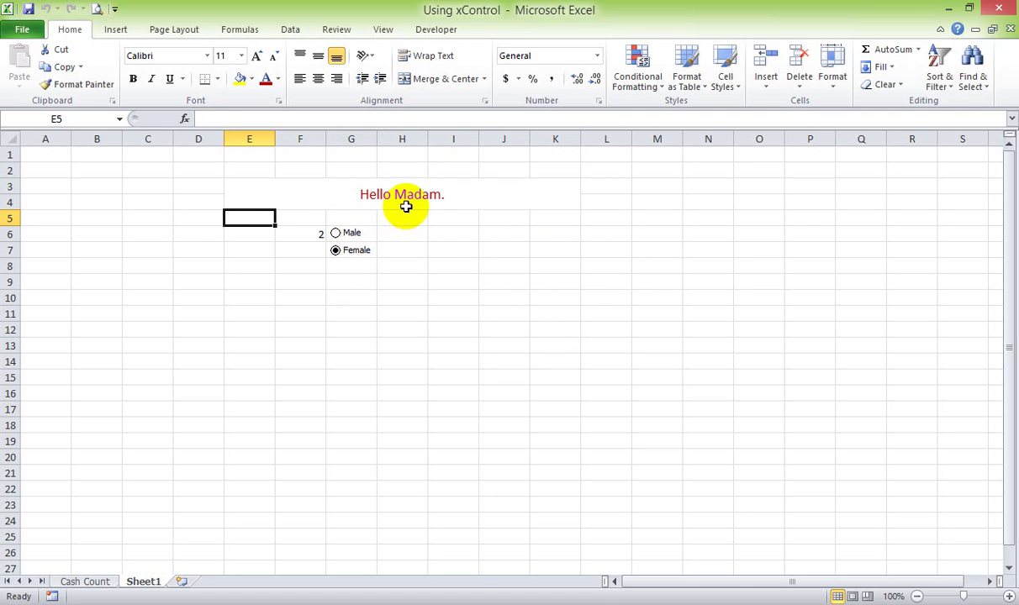
Step: Toggle Male and Female to confirm E3 switches between Hello Sir and Hello Madam
{"action": "left_click", "coordinate": [346, 251]}
{"action": "left_click", "coordinate": [353, 251]}
{"action": "left_click", "coordinate": [340, 233]}
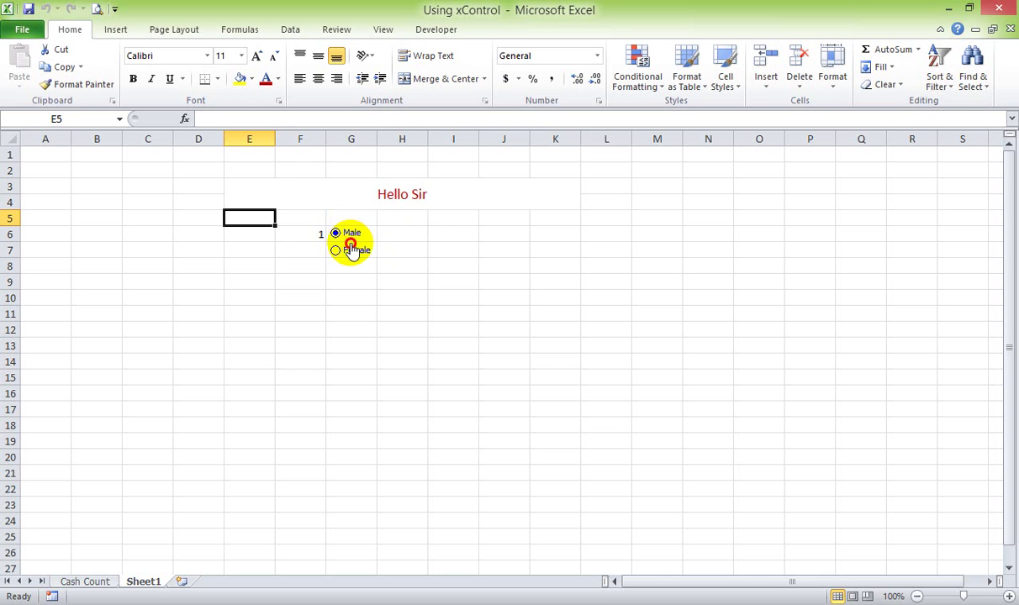
{"action": "left_click", "coordinate": [352, 250]}
{"action": "left_click", "coordinate": [345, 233]}
{"action": "left_click", "coordinate": [353, 255]}
{"action": "left_click", "coordinate": [344, 233]}
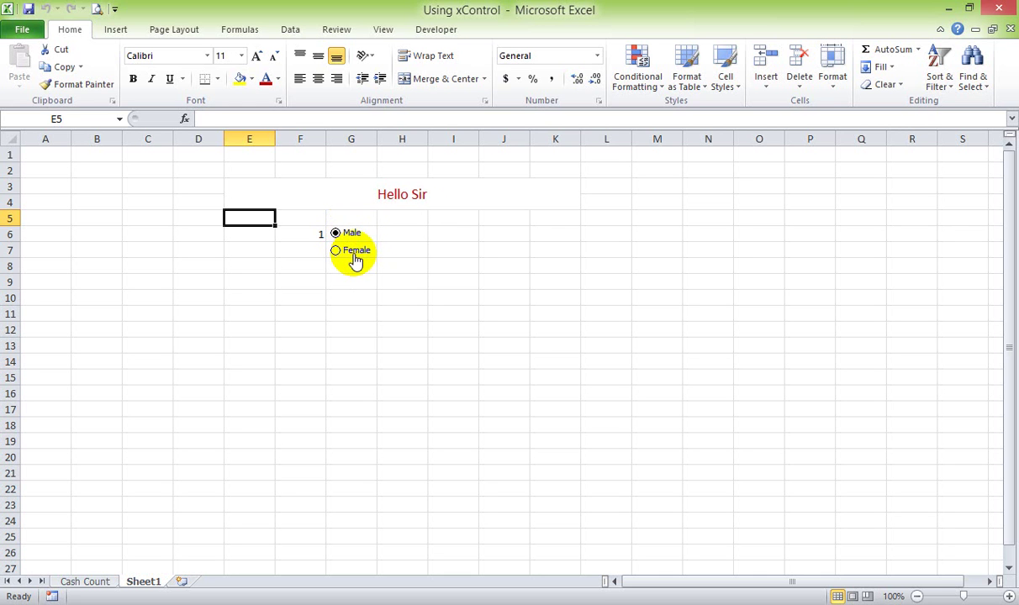
{"action": "left_click", "coordinate": [354, 257]}
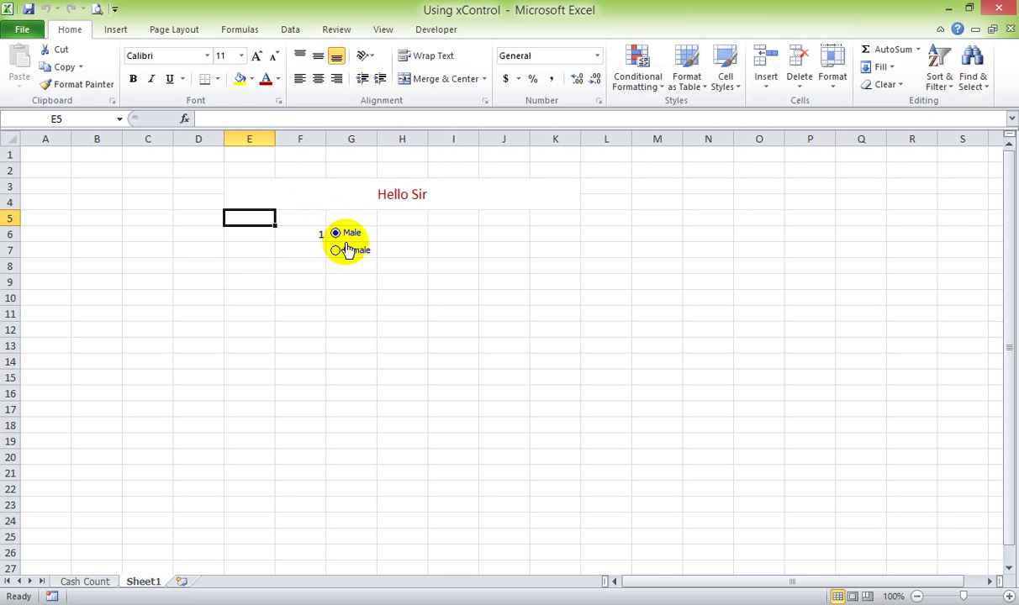
{"action": "left_click", "coordinate": [353, 251]}
{"action": "left_click", "coordinate": [351, 235]}
{"action": "left_click", "coordinate": [356, 252]}
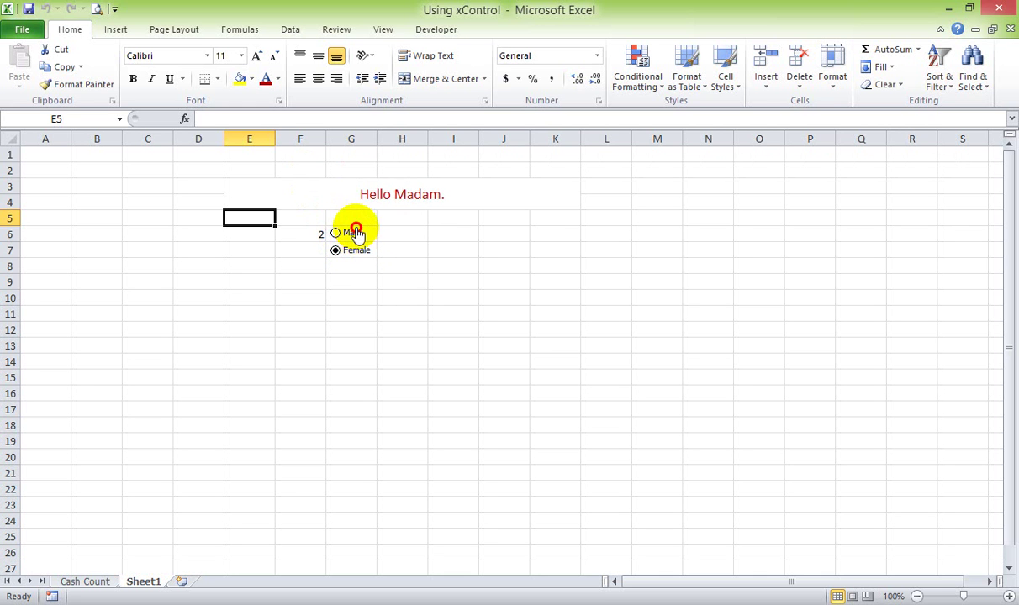
{"action": "left_click", "coordinate": [352, 233]}
{"action": "left_click", "coordinate": [356, 251]}
{"action": "left_click", "coordinate": [353, 234]}
{"action": "left_click", "coordinate": [355, 252]}
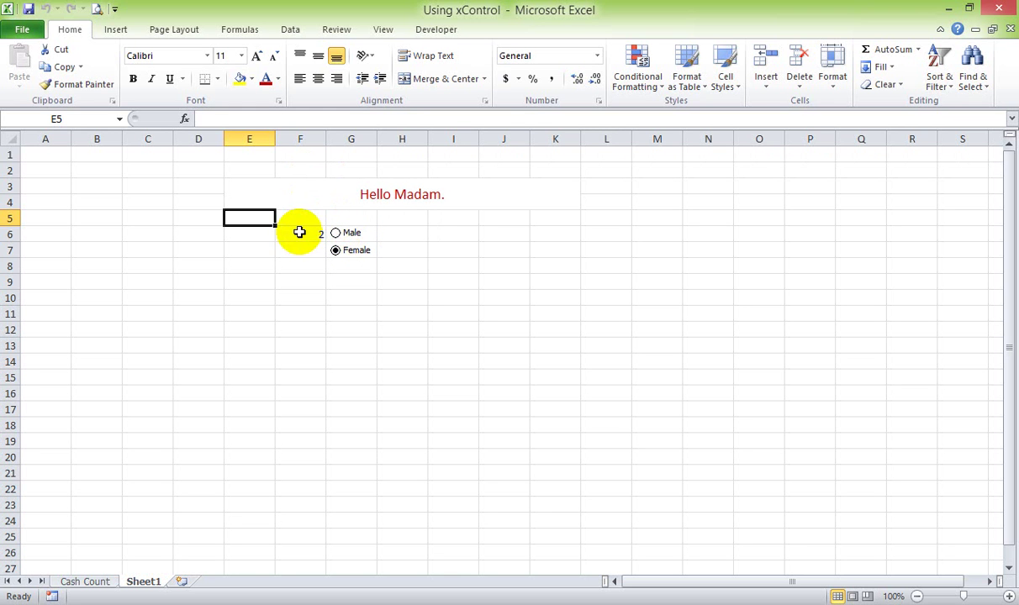
Step: Set F6's font colour to white to hide the linked number
{"action": "left_click", "coordinate": [297, 232]}
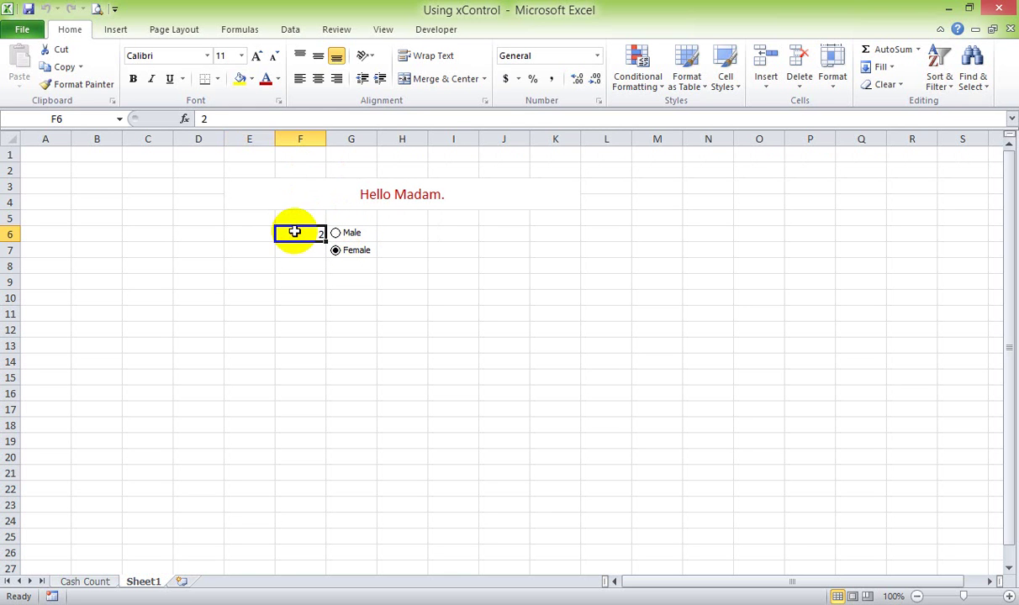
{"action": "left_click", "coordinate": [277, 79]}
{"action": "left_click", "coordinate": [268, 129]}
{"action": "left_click", "coordinate": [294, 280]}
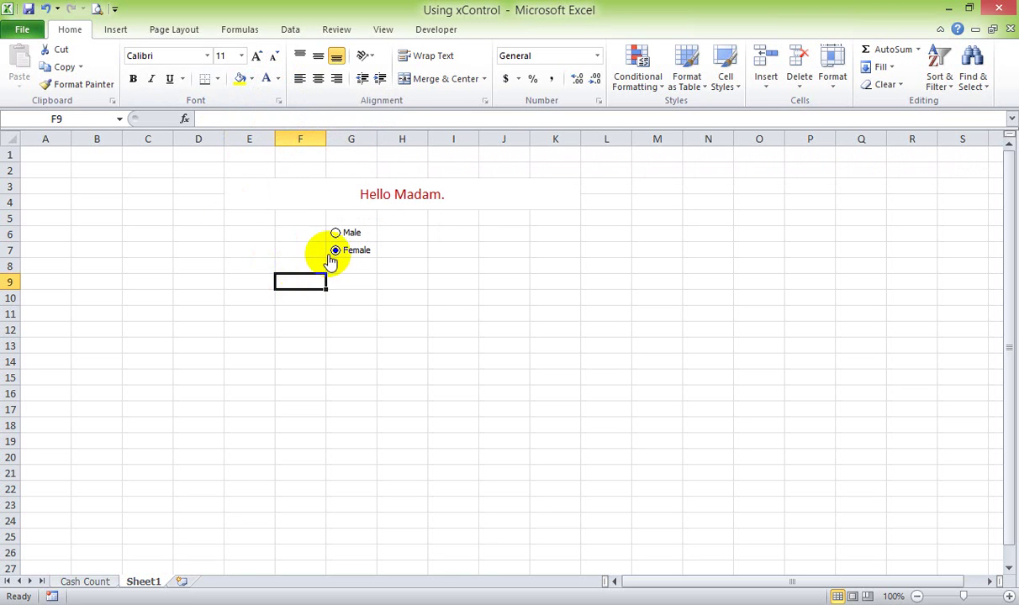
Step: Retest the options with F6 hidden, ending on Male so the greeting reads Hello Sir
{"action": "left_click", "coordinate": [335, 233]}
{"action": "left_click", "coordinate": [338, 251]}
{"action": "left_click", "coordinate": [336, 233]}
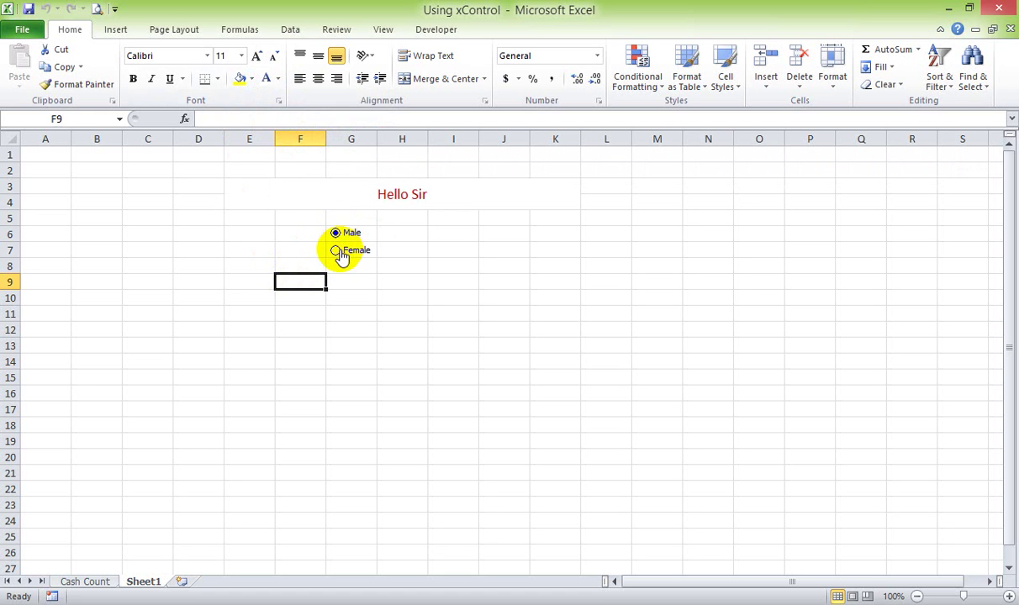
{"action": "left_click", "coordinate": [337, 251]}
{"action": "left_click", "coordinate": [336, 233]}
{"action": "left_click", "coordinate": [337, 251]}
{"action": "left_click", "coordinate": [336, 232]}
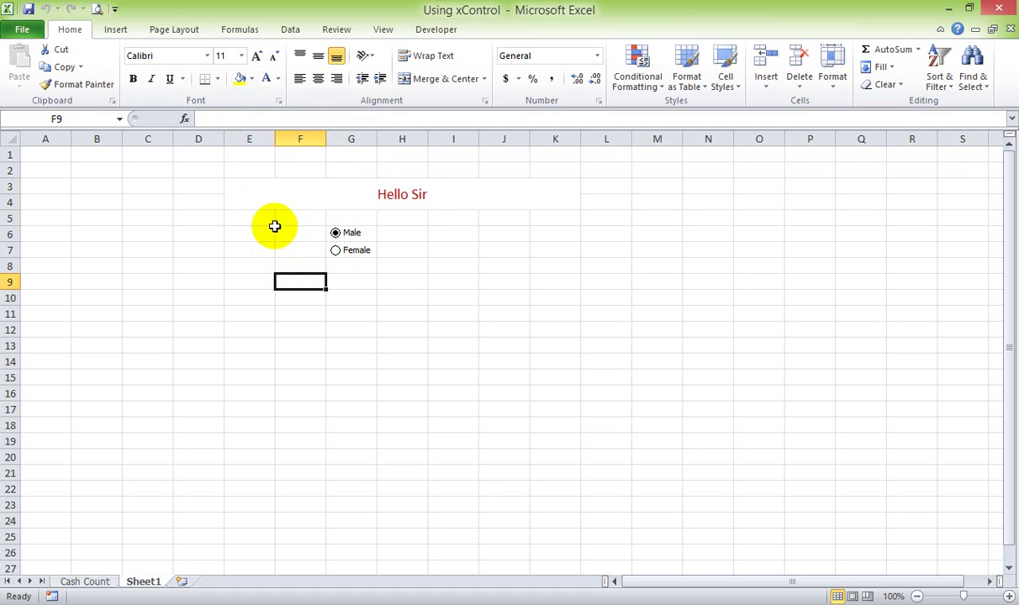
{"action": "left_click", "coordinate": [270, 233]}
{"action": "left_click", "coordinate": [304, 282]}
{"action": "left_click", "coordinate": [345, 252]}
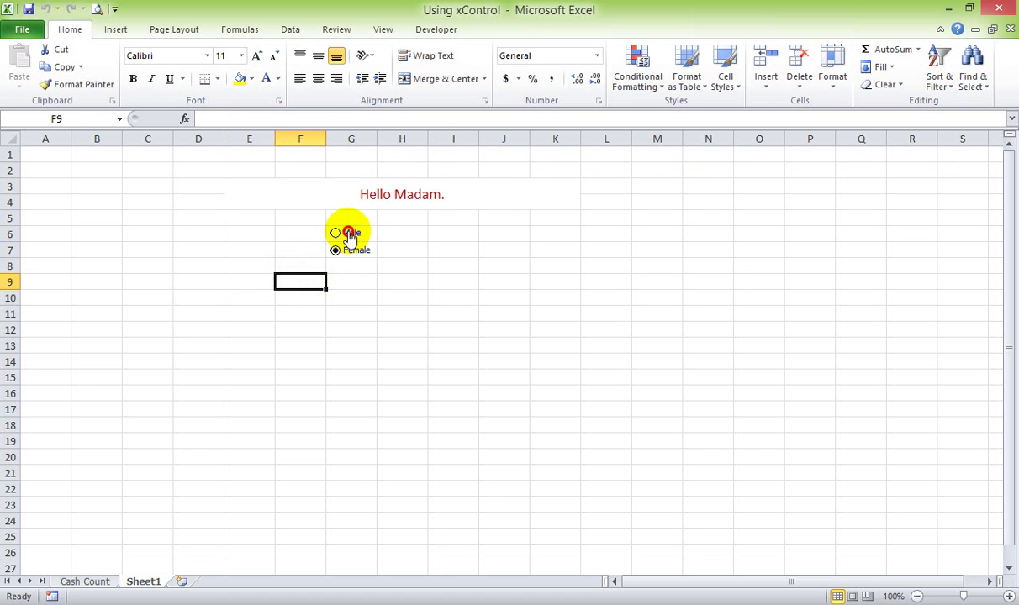
{"action": "left_click", "coordinate": [346, 233]}
{"action": "left_click", "coordinate": [349, 251]}
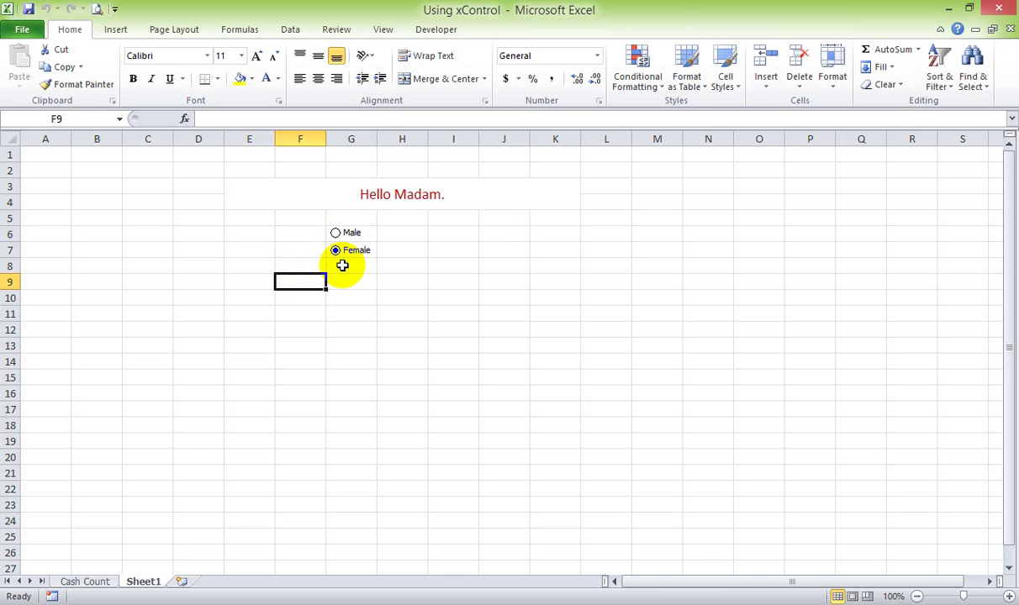
{"action": "left_click", "coordinate": [346, 233]}
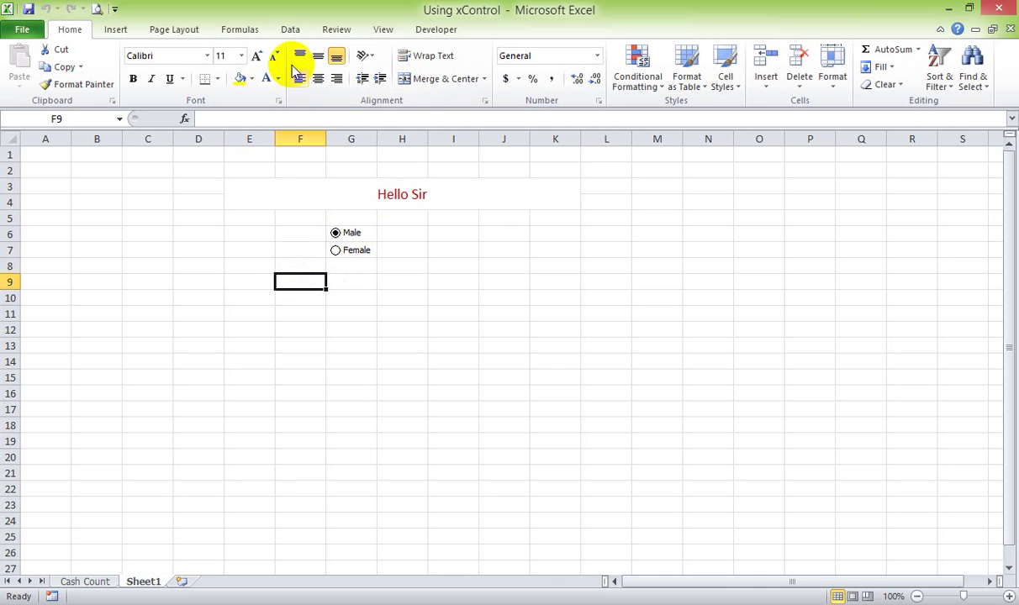
{"action": "left_click", "coordinate": [437, 29]}
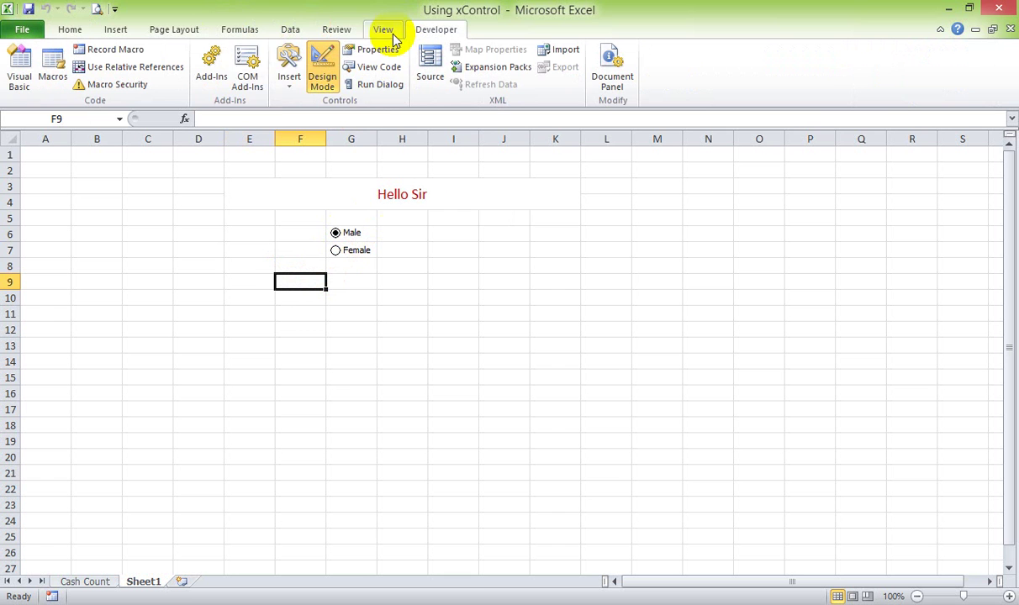
Step: Insert a form-control check box below the options and label it English
{"action": "left_click", "coordinate": [291, 82]}
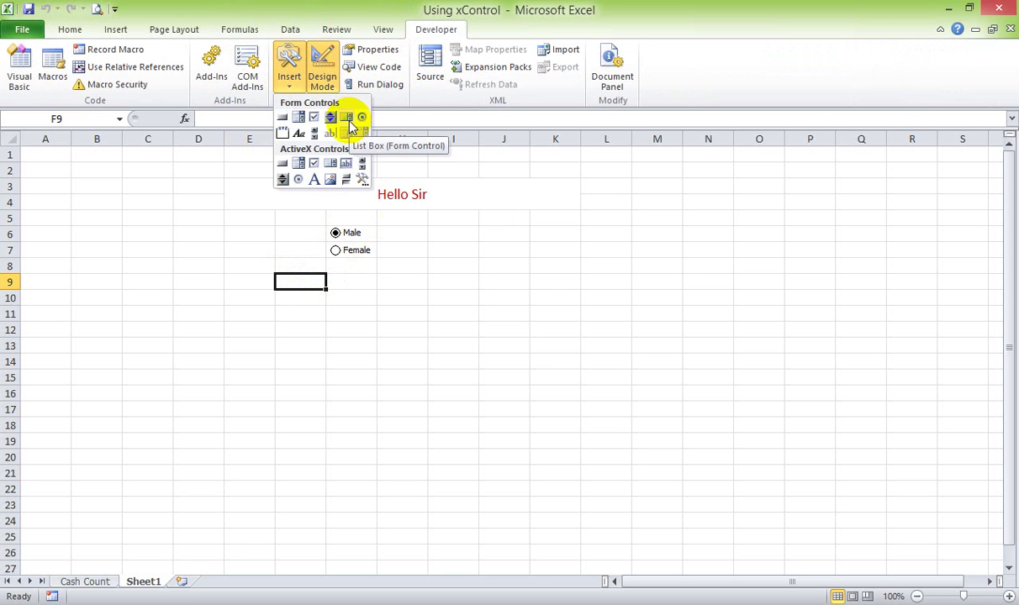
{"action": "left_click", "coordinate": [314, 120]}
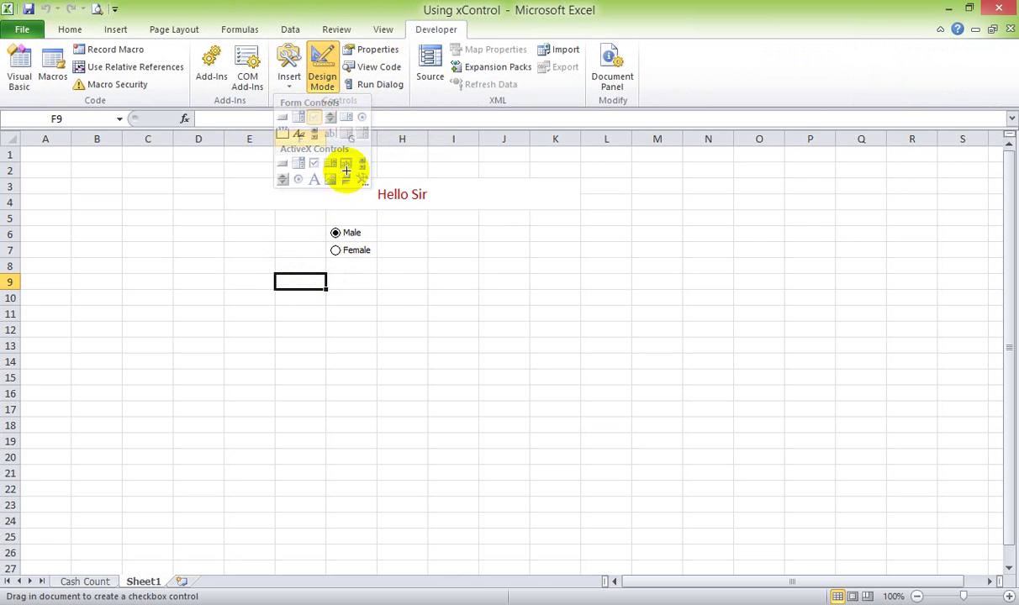
{"action": "left_click", "coordinate": [383, 281]}
{"action": "left_click", "coordinate": [457, 320]}
{"action": "right_click", "coordinate": [427, 290]}
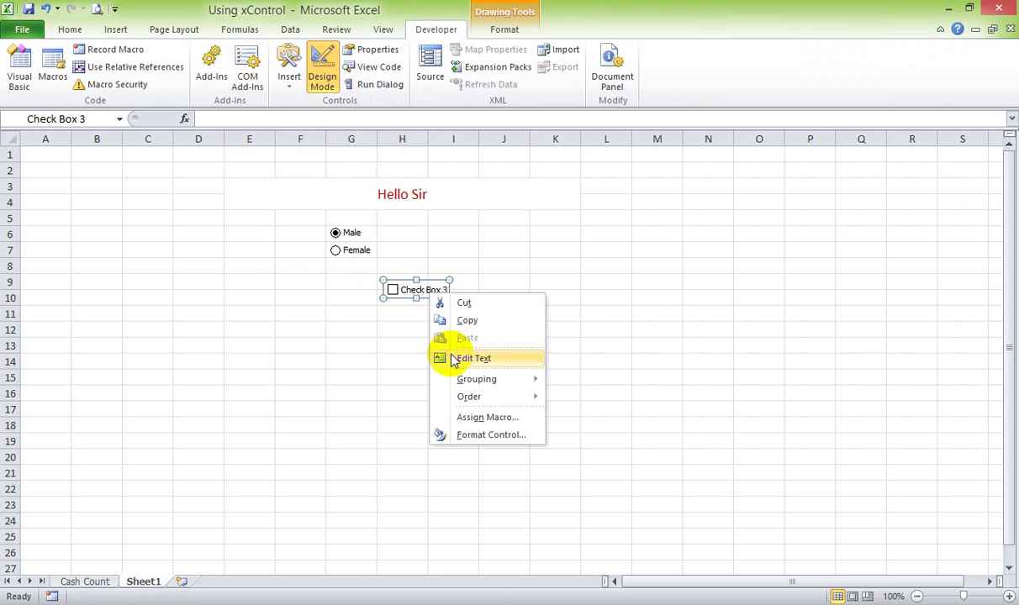
{"action": "left_click", "coordinate": [461, 360]}
{"action": "left_click", "coordinate": [409, 287]}
{"action": "type", "text": "English"}
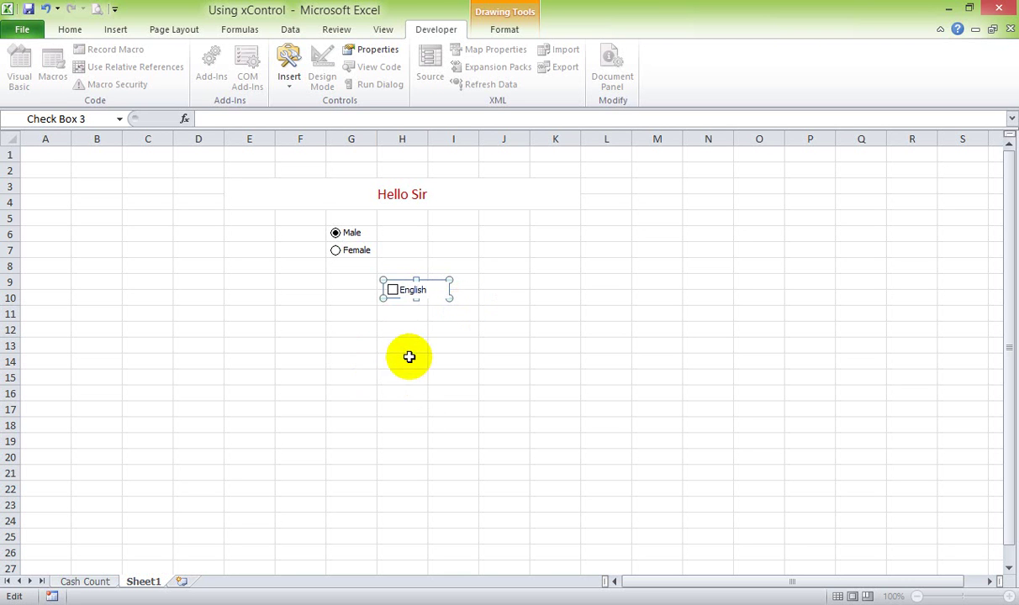
{"action": "left_click", "coordinate": [405, 361]}
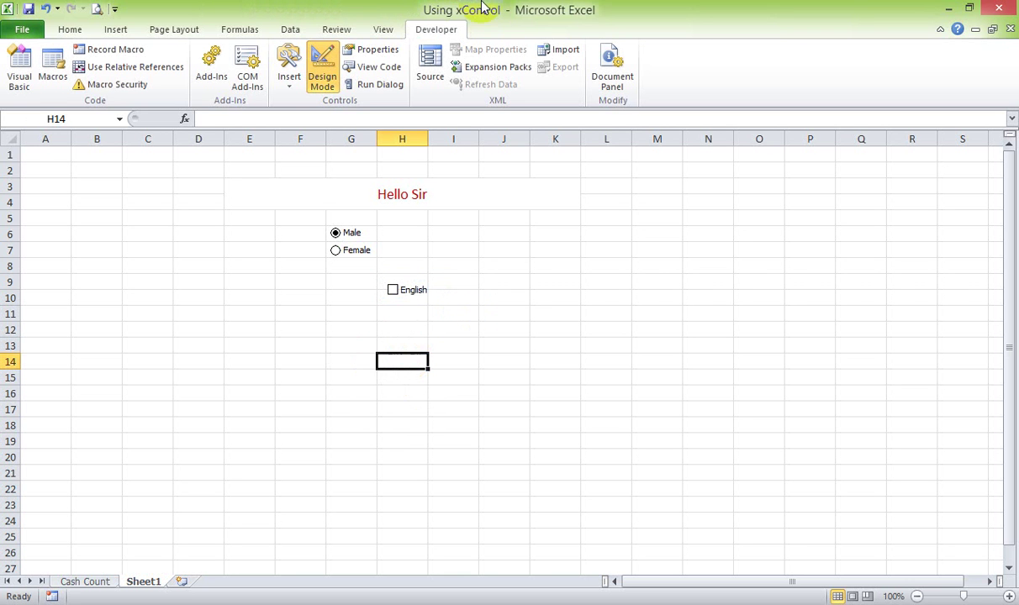
Step: Insert a second check box below the English one
{"action": "left_click", "coordinate": [290, 80]}
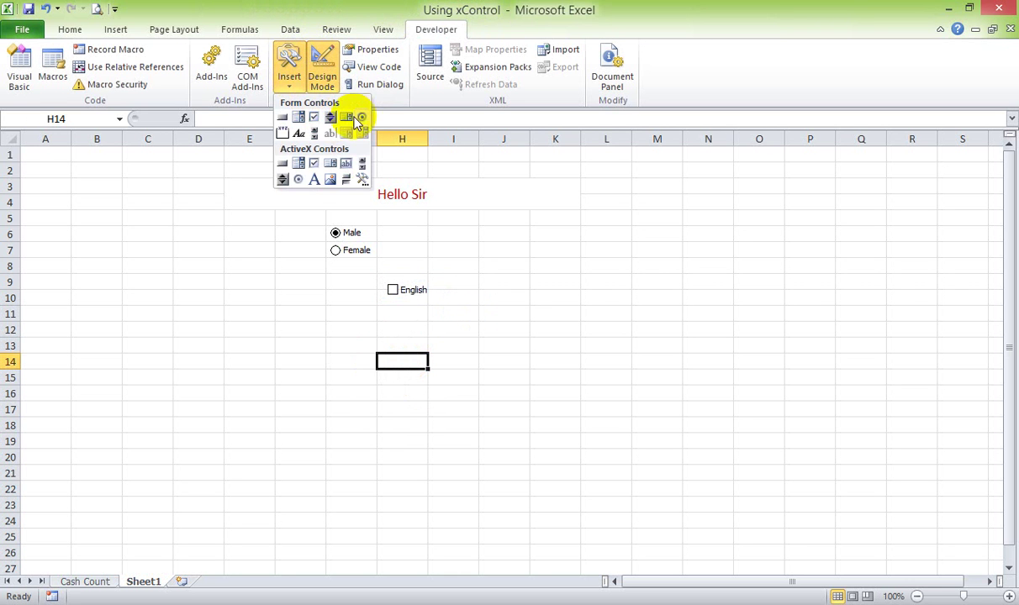
{"action": "left_click", "coordinate": [313, 117]}
{"action": "left_click", "coordinate": [390, 301]}
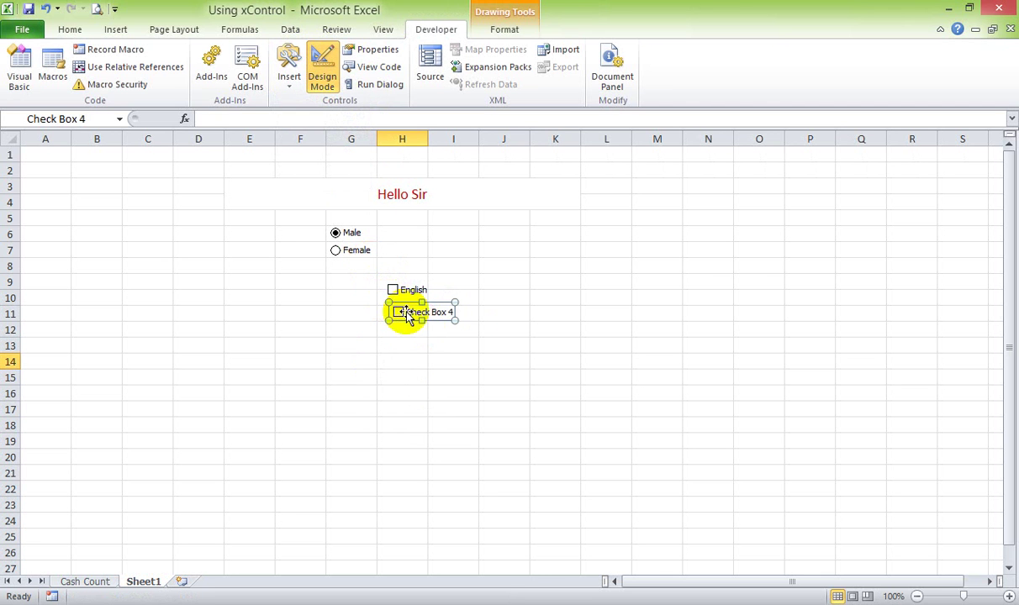
{"action": "right_click", "coordinate": [428, 319]}
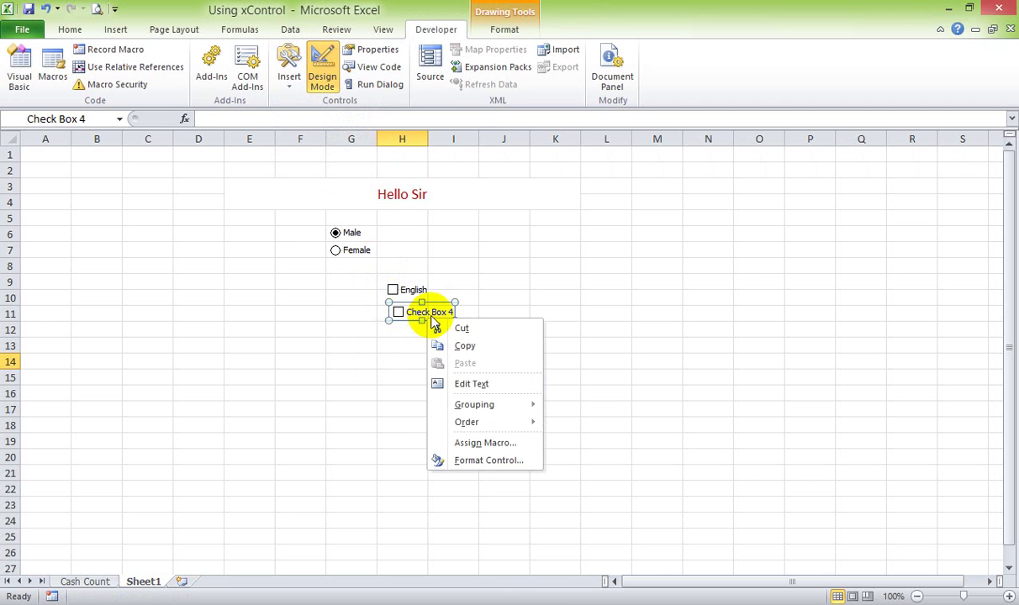
{"action": "left_click", "coordinate": [472, 388]}
{"action": "key", "text": "Escape"}
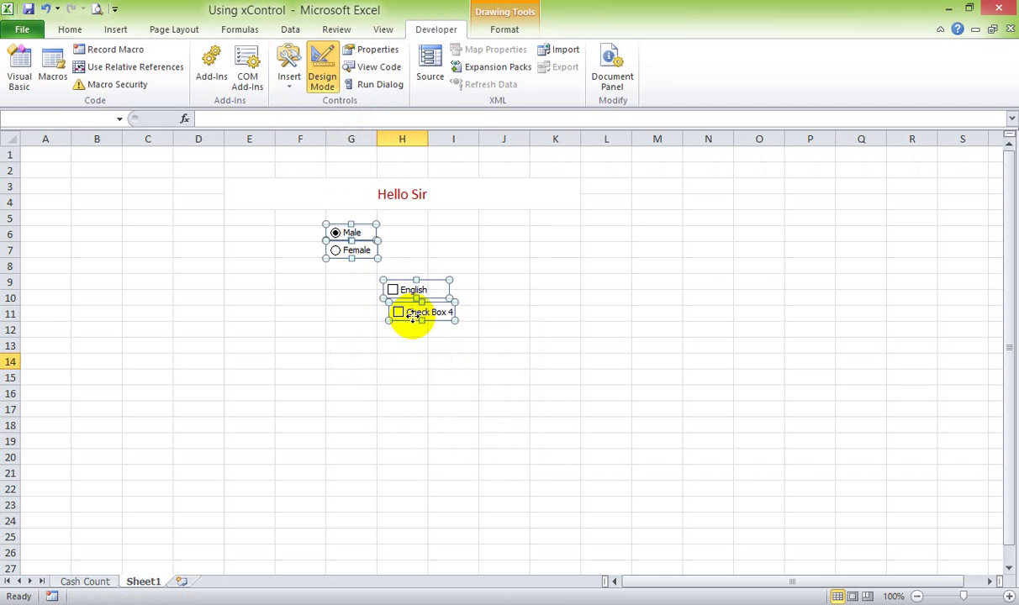
{"action": "left_click", "coordinate": [432, 345]}
Step: Replace the second check box's default label with Khmer
{"action": "right_click", "coordinate": [426, 319]}
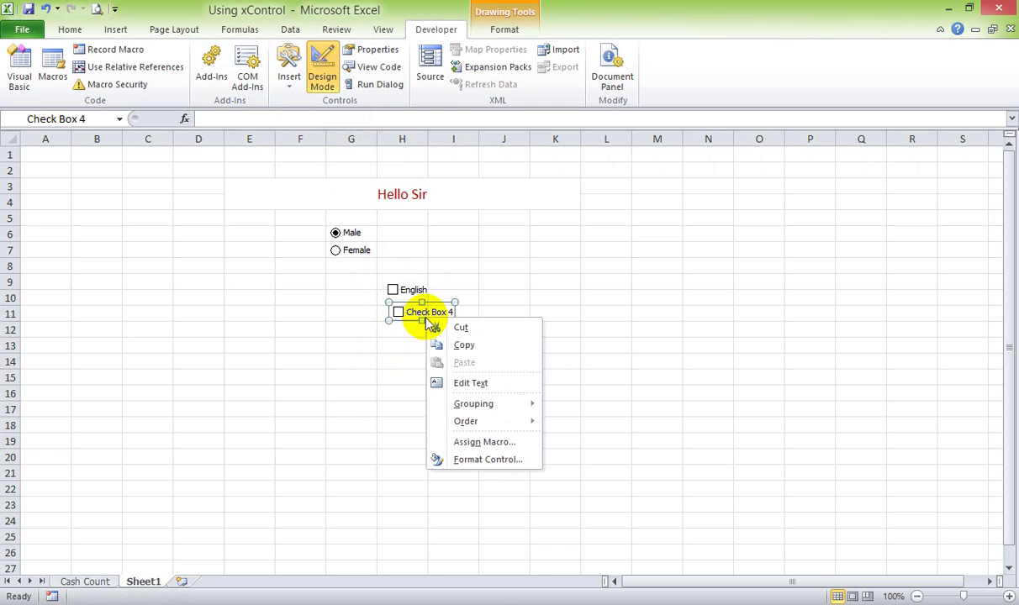
{"action": "left_click", "coordinate": [468, 382]}
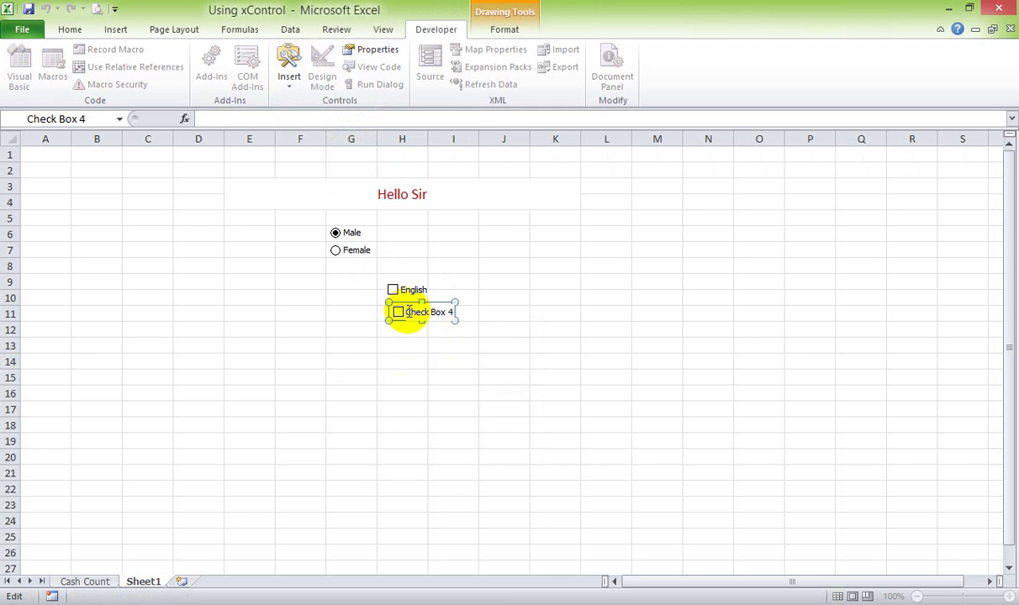
{"action": "left_click_drag", "start_coordinate": [409, 312], "coordinate": [497, 312]}
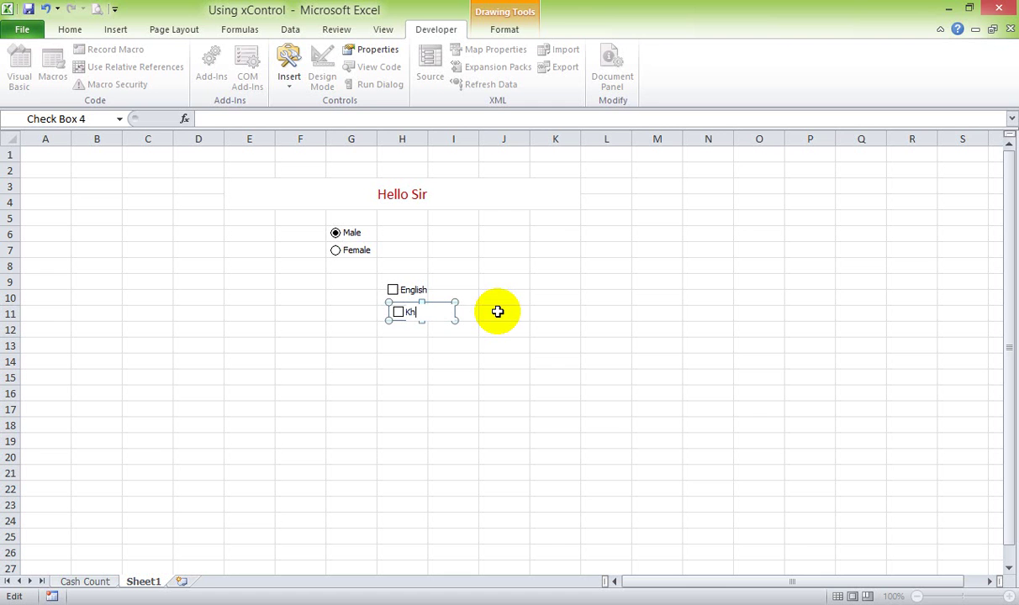
{"action": "left_click", "coordinate": [444, 362]}
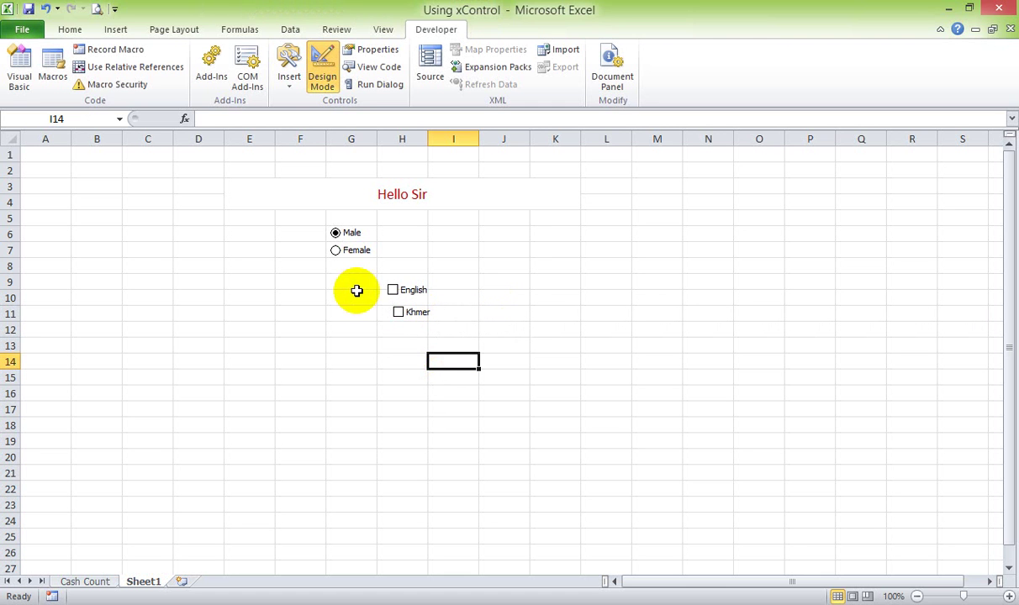
{"action": "right_click", "coordinate": [400, 312]}
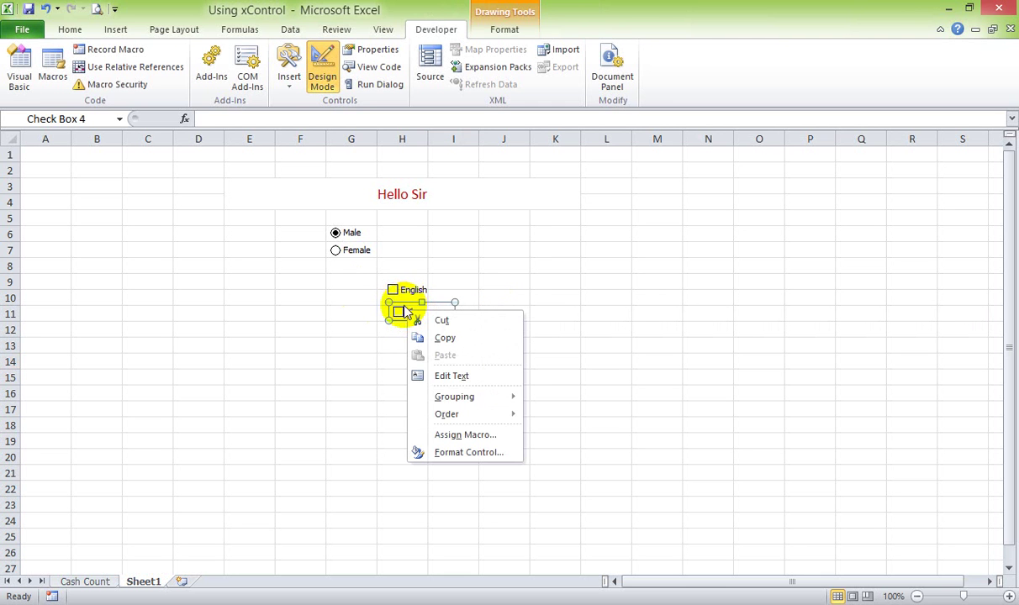
{"action": "key", "text": "Escape"}
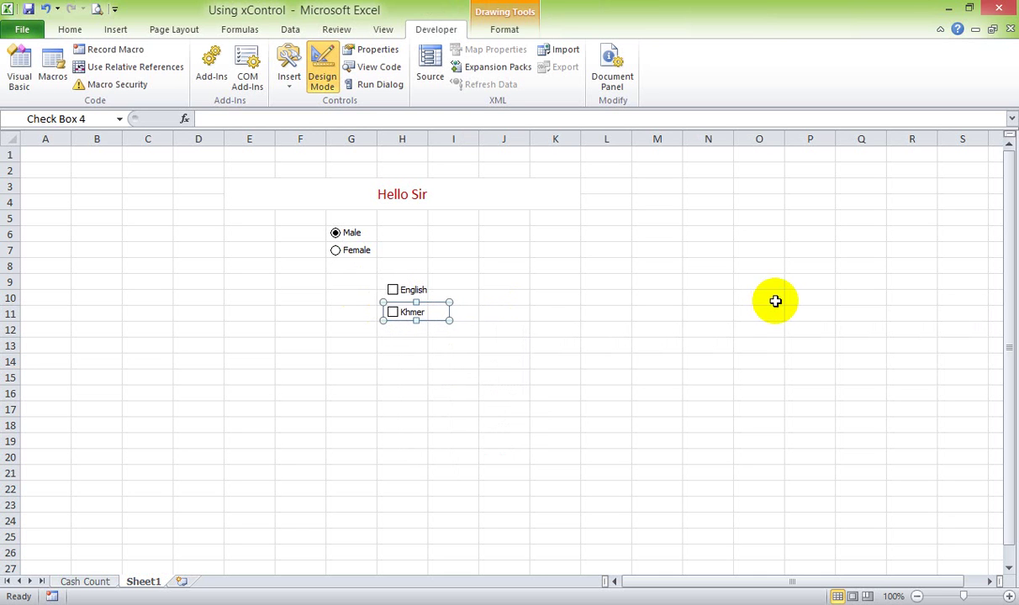
{"action": "left_click", "coordinate": [555, 346]}
Step: Tick and untick the English and Khmer check boxes, leaving both unticked
{"action": "left_click", "coordinate": [393, 289]}
{"action": "left_click", "coordinate": [400, 312]}
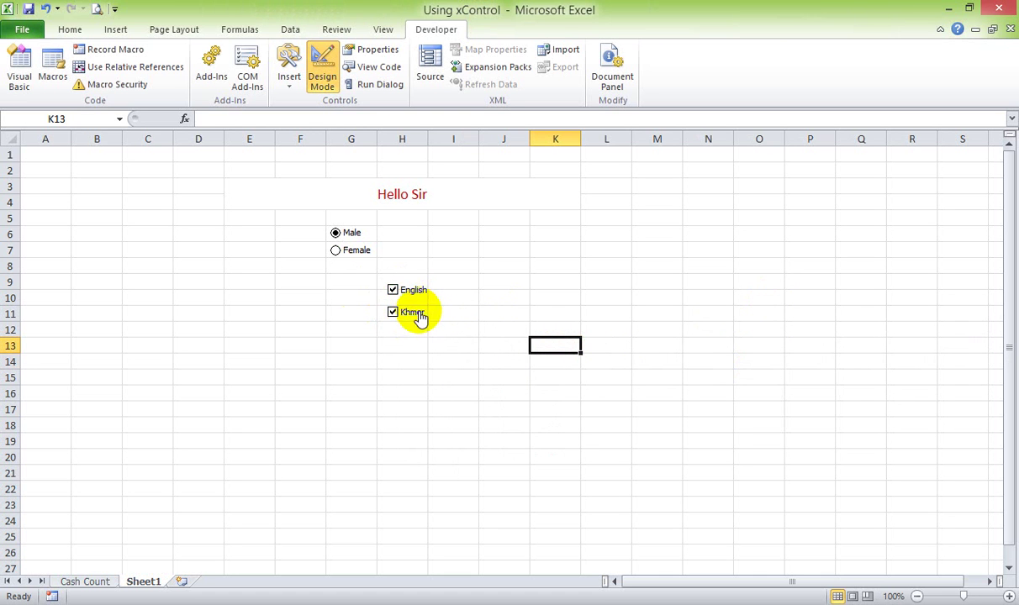
{"action": "left_click", "coordinate": [415, 313]}
{"action": "left_click", "coordinate": [415, 291]}
{"action": "left_click", "coordinate": [417, 314]}
{"action": "left_click", "coordinate": [420, 291]}
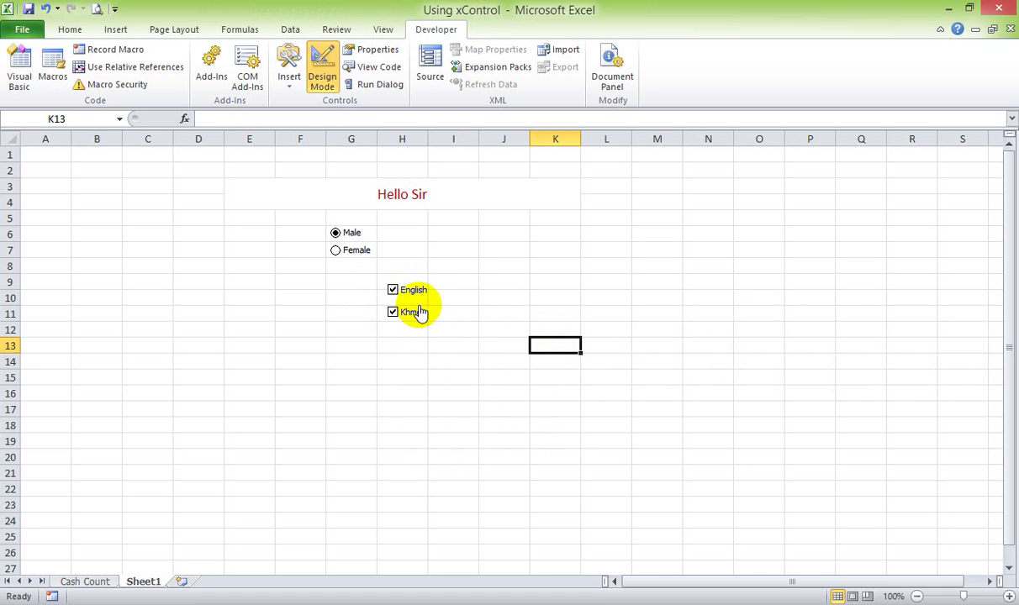
{"action": "left_click", "coordinate": [420, 312]}
{"action": "left_click", "coordinate": [416, 292]}
Step: Link the English check box to cell G9 through its Format Control settings
{"action": "right_click", "coordinate": [407, 292]}
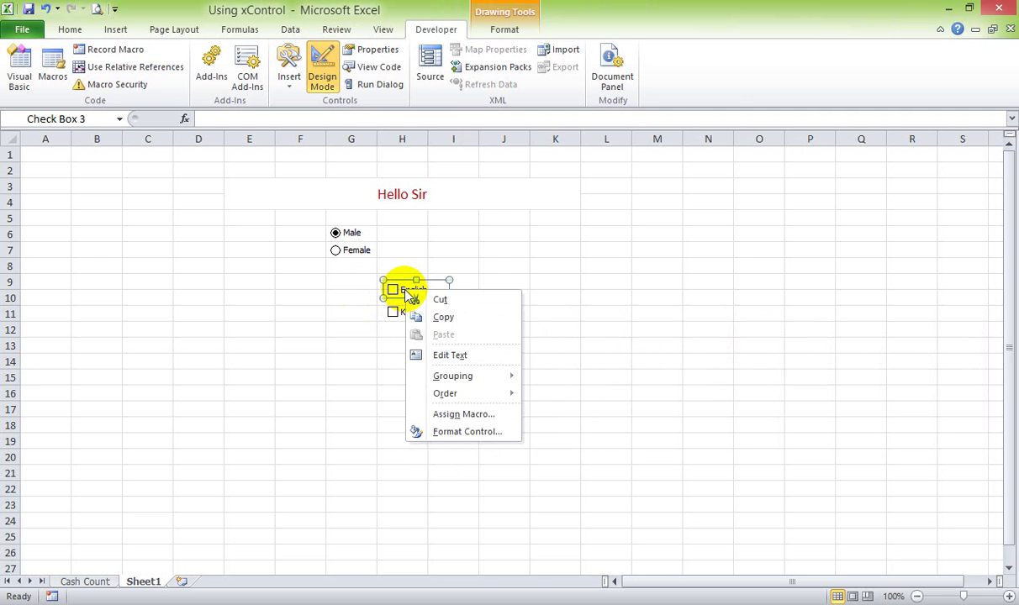
{"action": "left_click", "coordinate": [453, 433]}
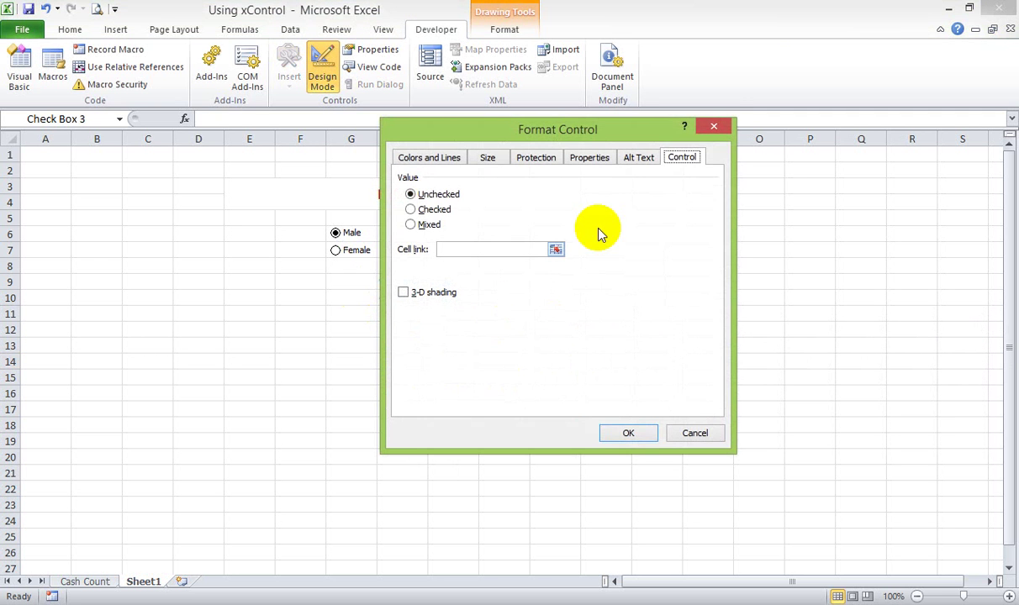
{"action": "left_click_drag", "start_coordinate": [588, 130], "coordinate": [648, 131]}
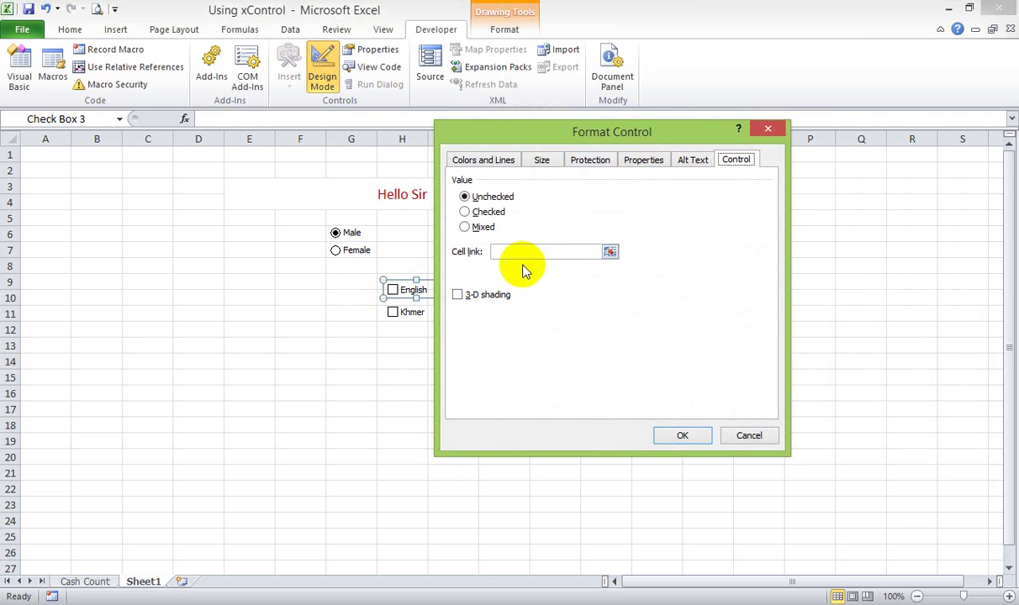
{"action": "left_click", "coordinate": [497, 252]}
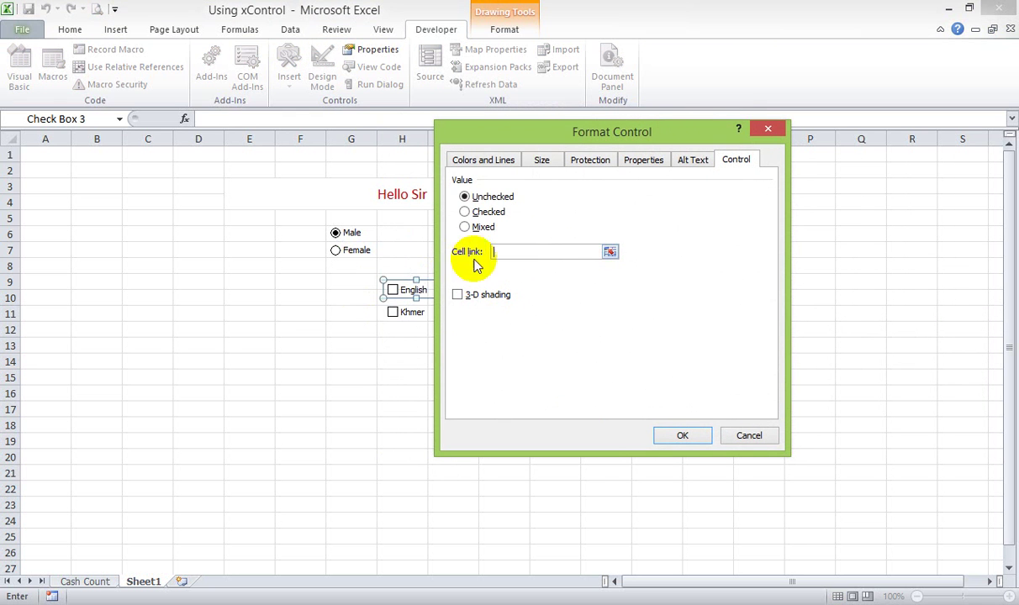
{"action": "left_click", "coordinate": [360, 295]}
{"action": "left_click", "coordinate": [370, 281]}
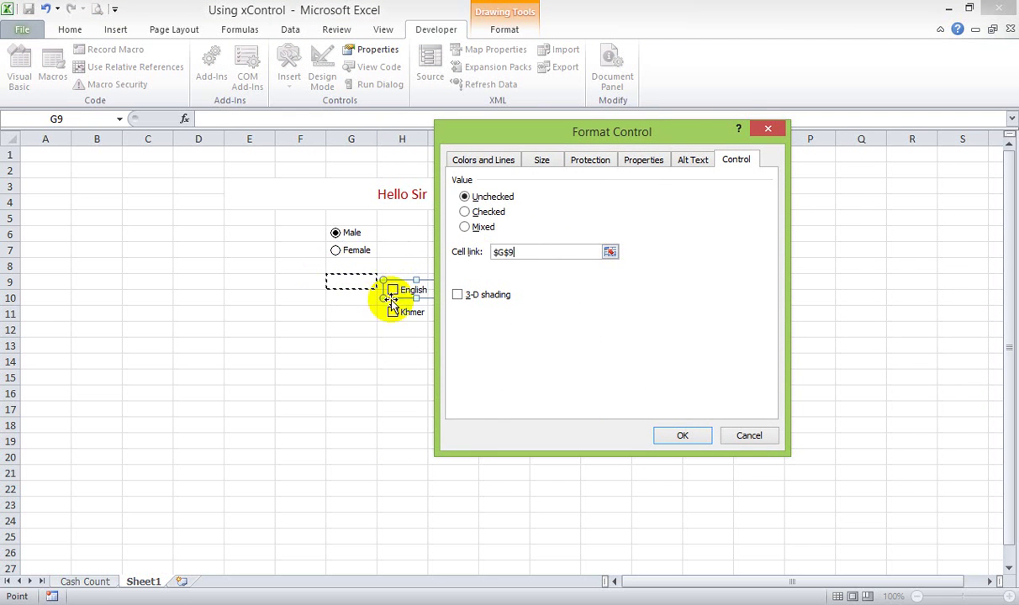
{"action": "left_click", "coordinate": [681, 437]}
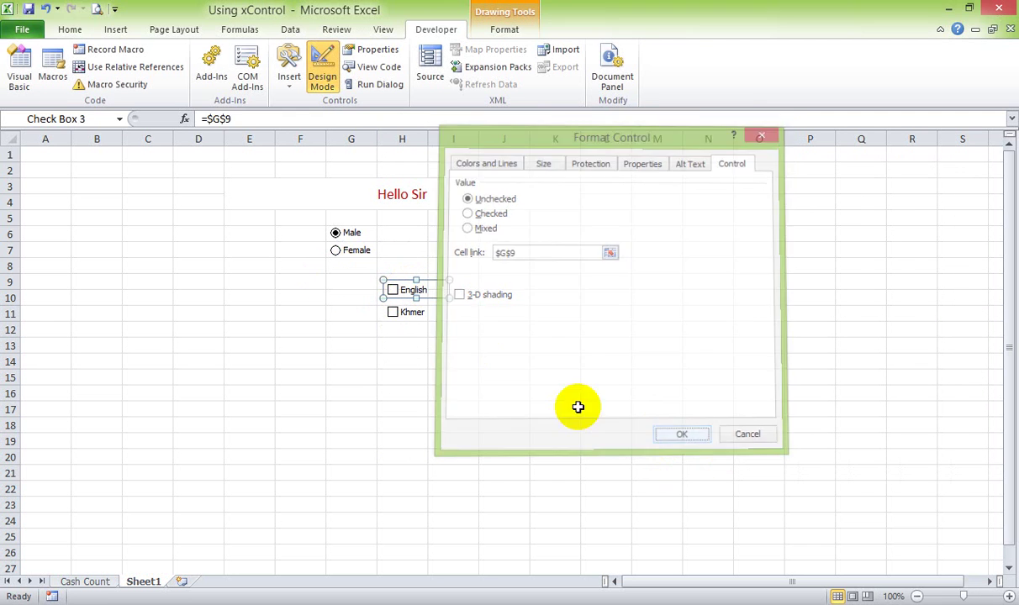
Step: Change the English check box's cell link from $G$9 to G10
{"action": "right_click", "coordinate": [391, 296]}
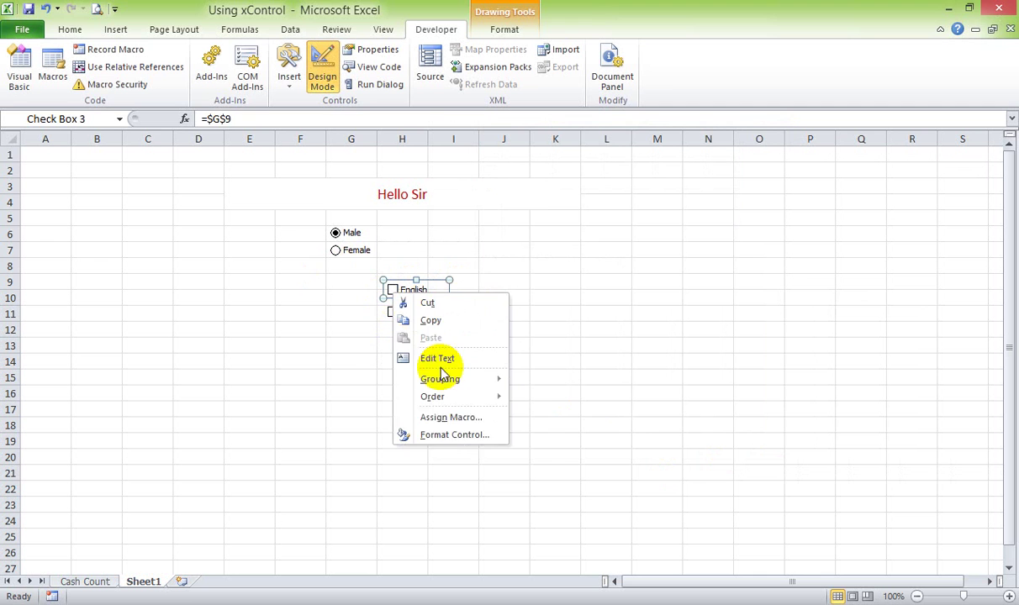
{"action": "left_click", "coordinate": [445, 433]}
{"action": "left_click_drag", "start_coordinate": [543, 255], "coordinate": [447, 251]}
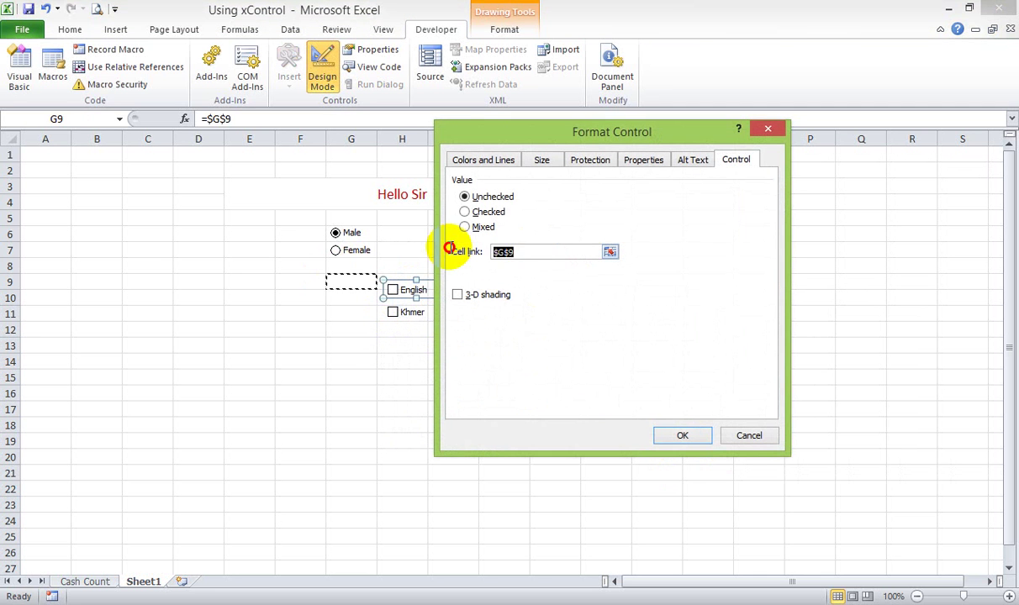
{"action": "key", "text": "BackSpace"}
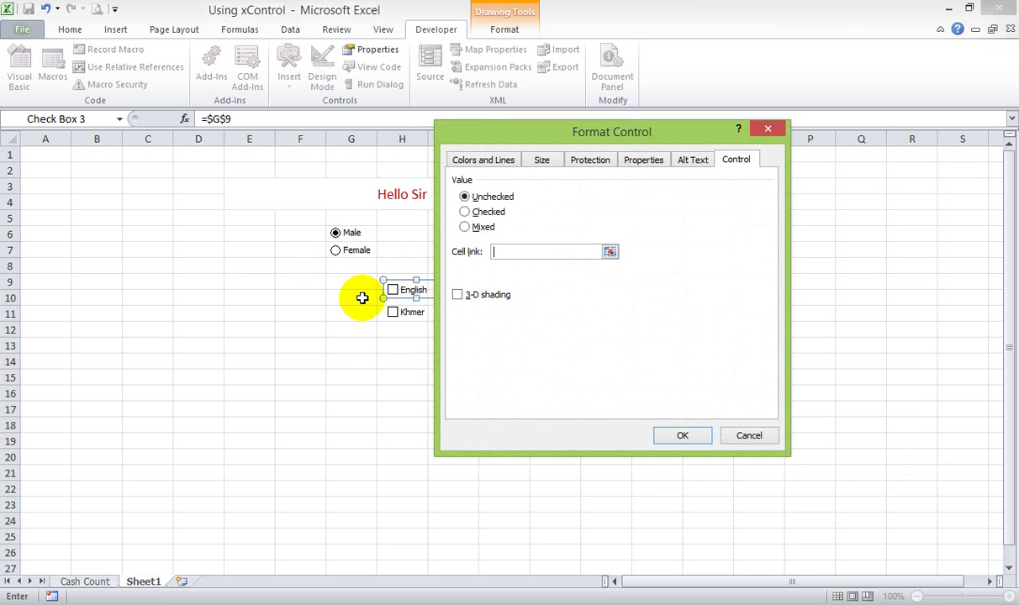
{"action": "left_click", "coordinate": [362, 298]}
{"action": "left_click", "coordinate": [678, 435]}
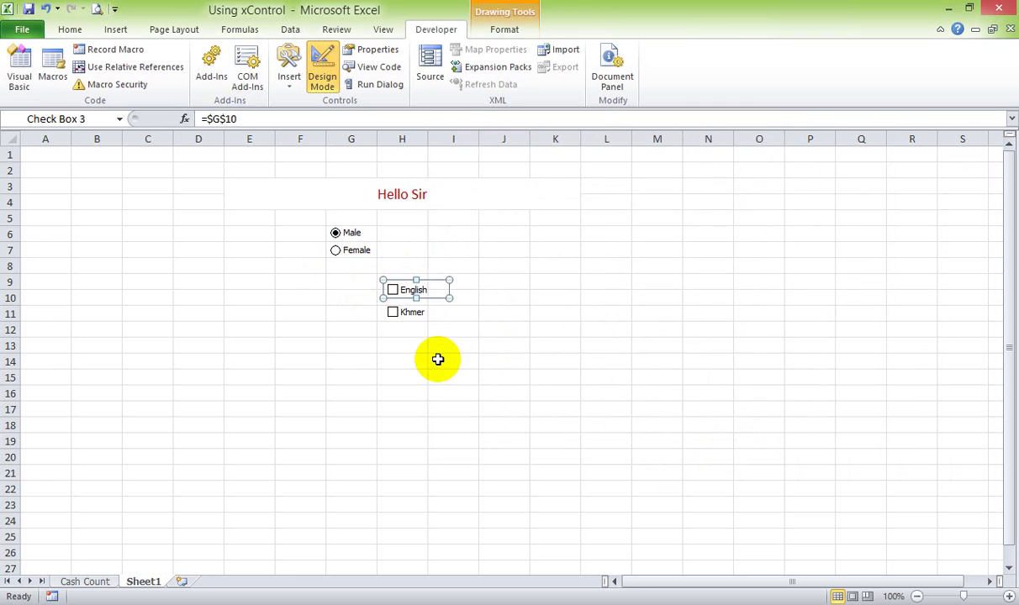
Step: Nudge the English and Khmer check boxes down slightly into position
{"action": "right_click", "coordinate": [438, 360]}
{"action": "right_click", "coordinate": [394, 286]}
{"action": "key", "text": "Escape"}
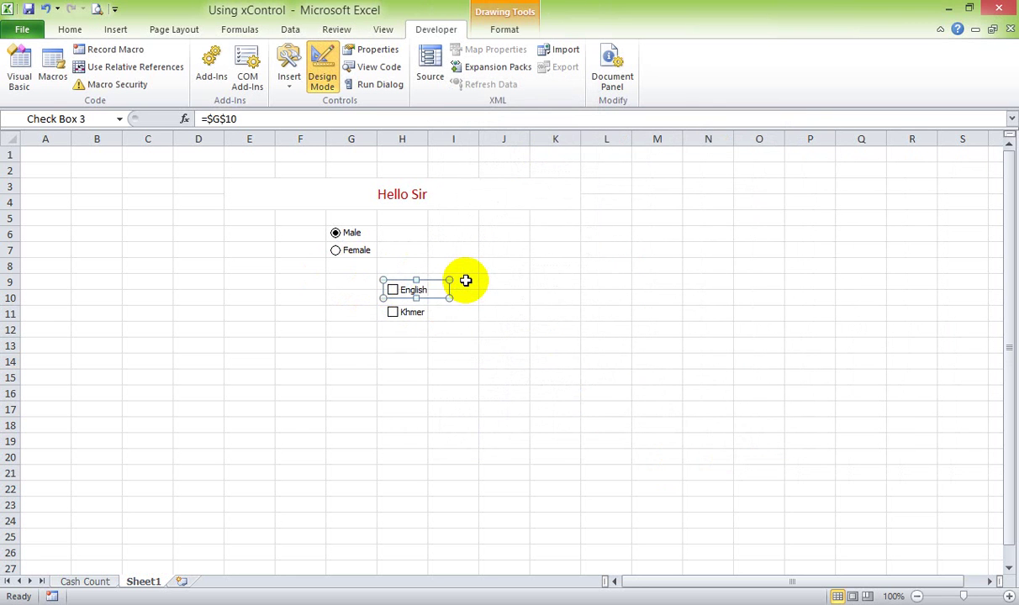
{"action": "key", "text": "Down"}
{"action": "key", "text": "Down"}
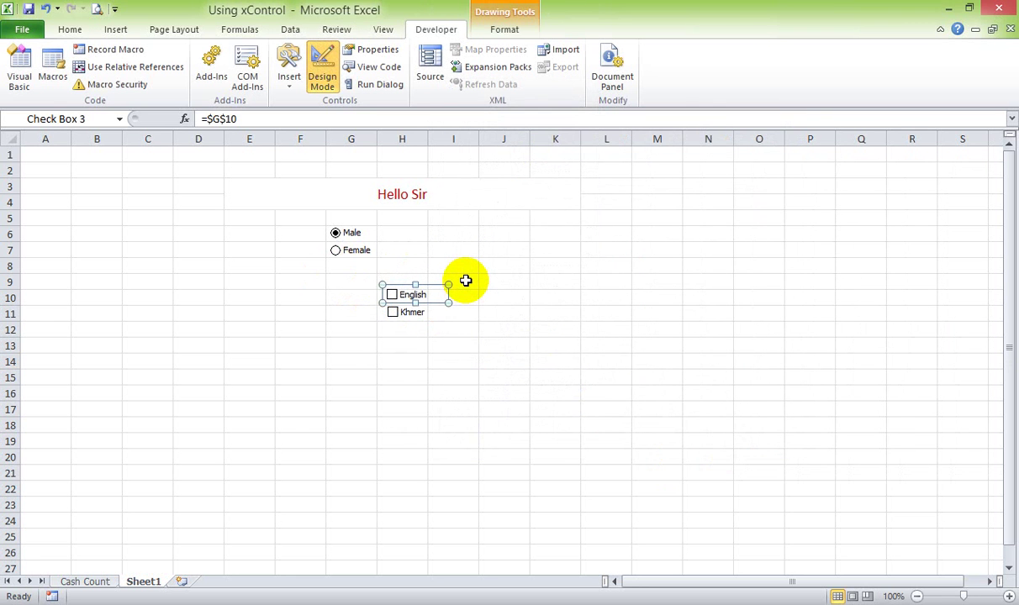
{"action": "left_click", "coordinate": [402, 377]}
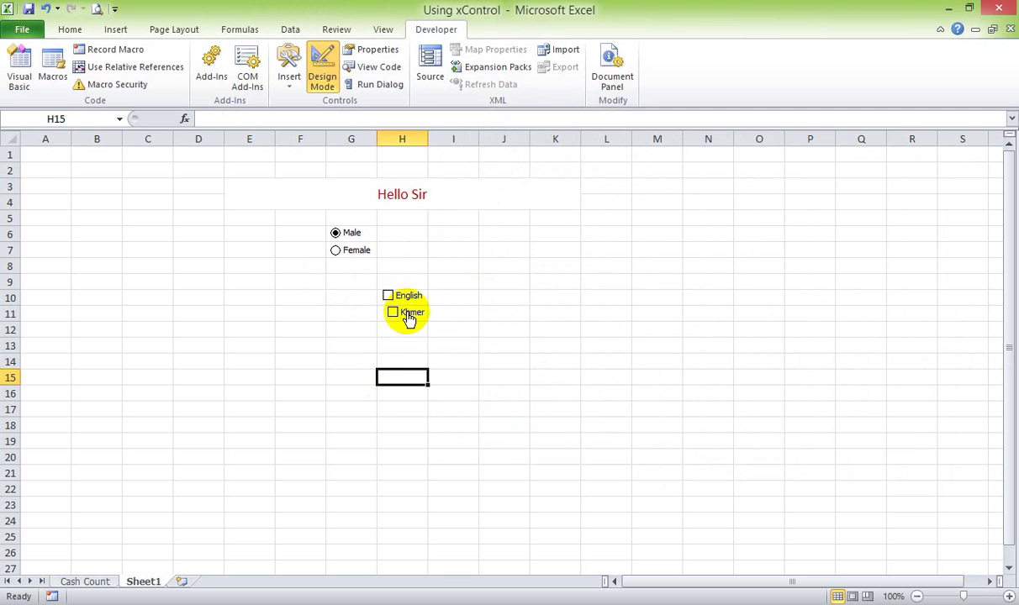
{"action": "right_click", "coordinate": [405, 310]}
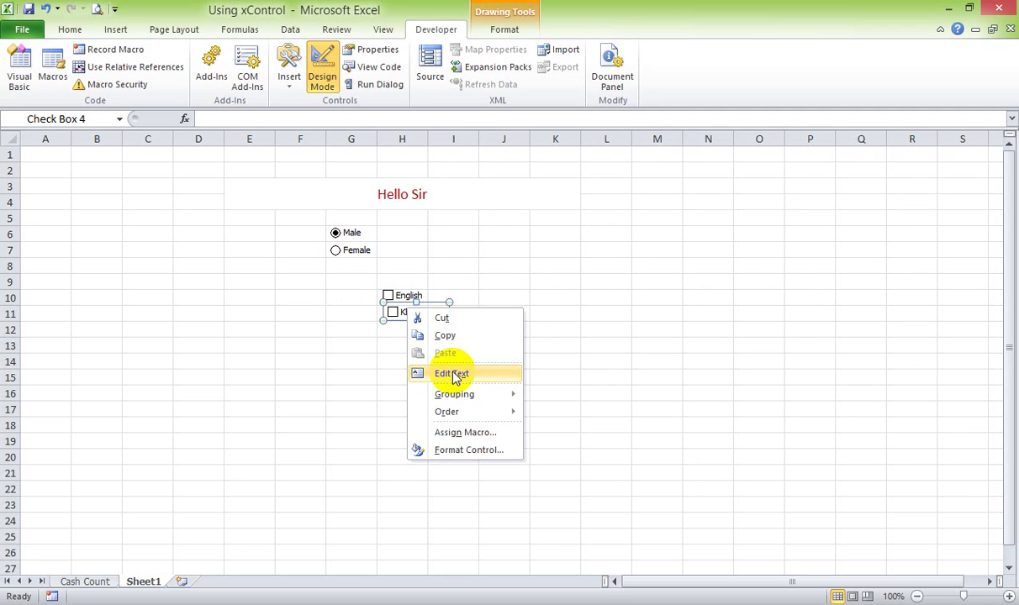
{"action": "left_click", "coordinate": [385, 314]}
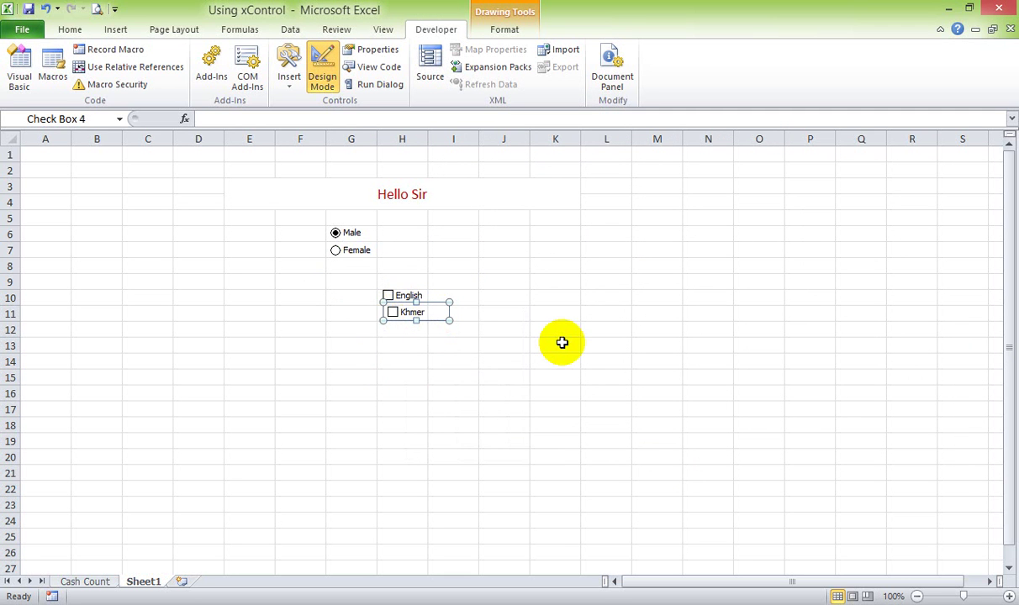
{"action": "key", "text": "Down"}
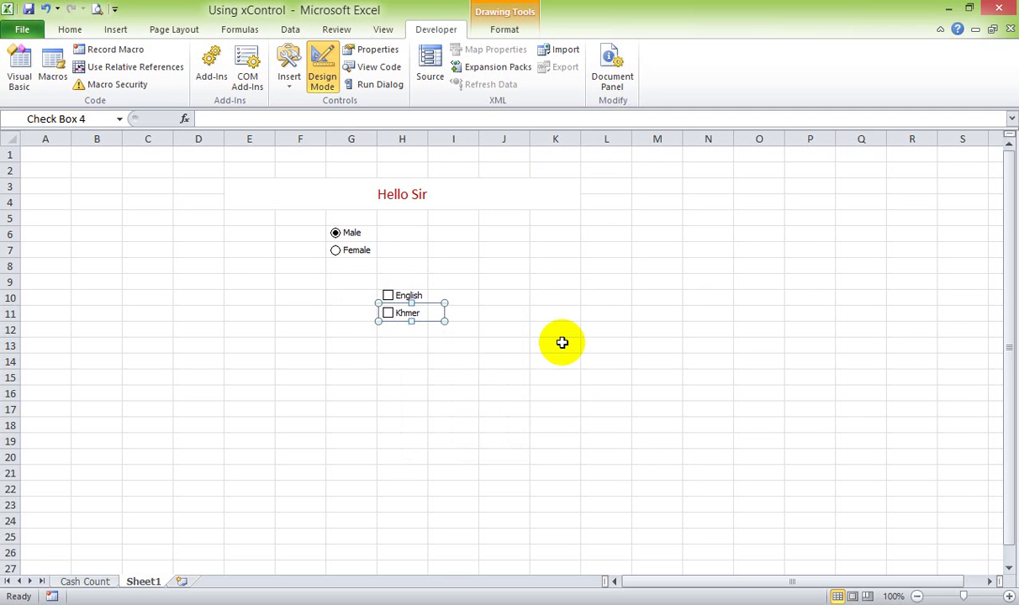
{"action": "left_click_drag", "start_coordinate": [413, 310], "coordinate": [407, 313]}
Step: Link the Khmer check box to cell G11
{"action": "right_click", "coordinate": [405, 313]}
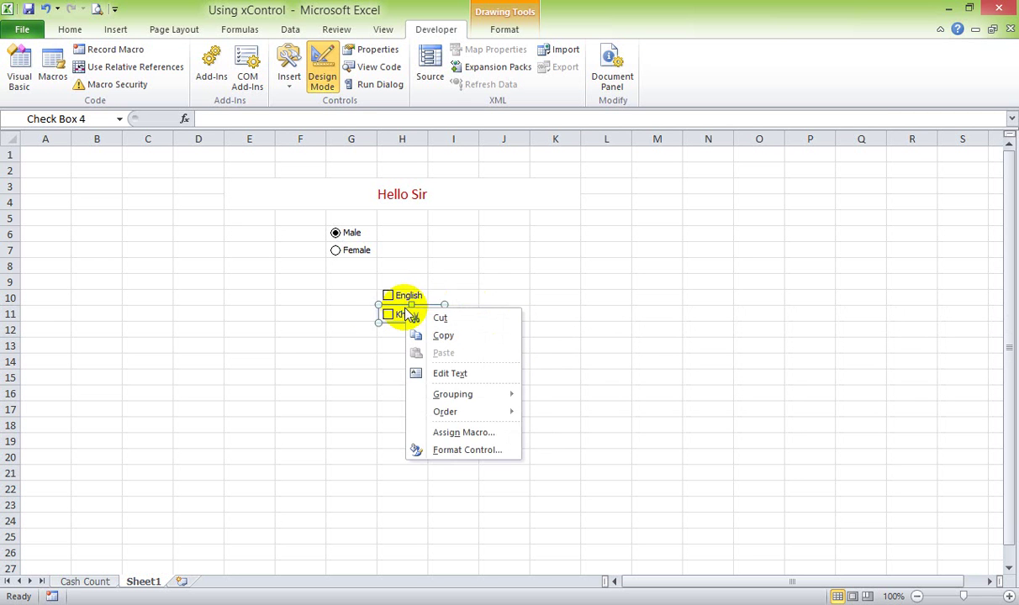
{"action": "left_click", "coordinate": [466, 448]}
{"action": "left_click", "coordinate": [522, 252]}
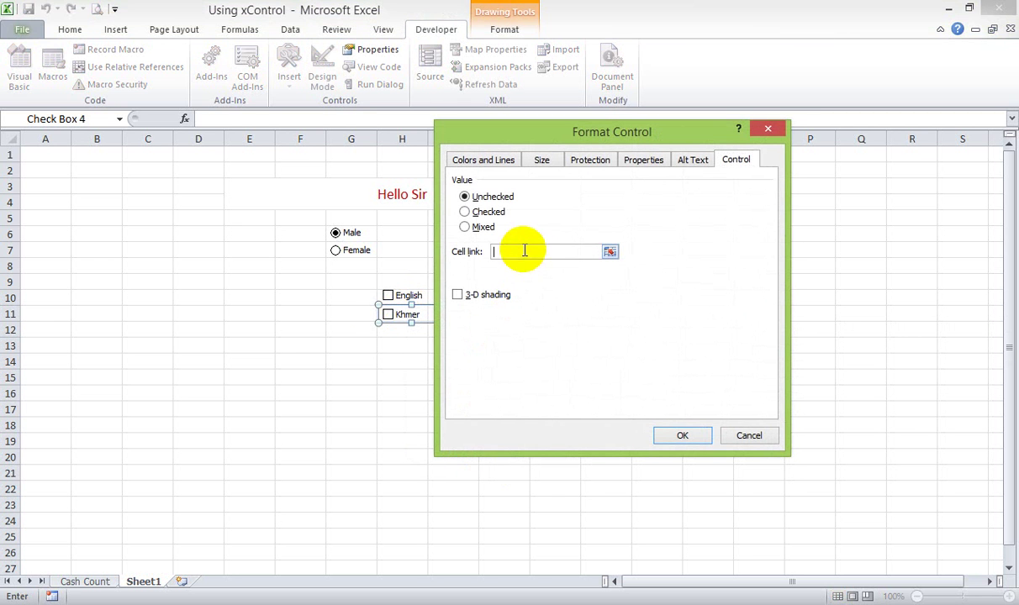
{"action": "left_click", "coordinate": [352, 315]}
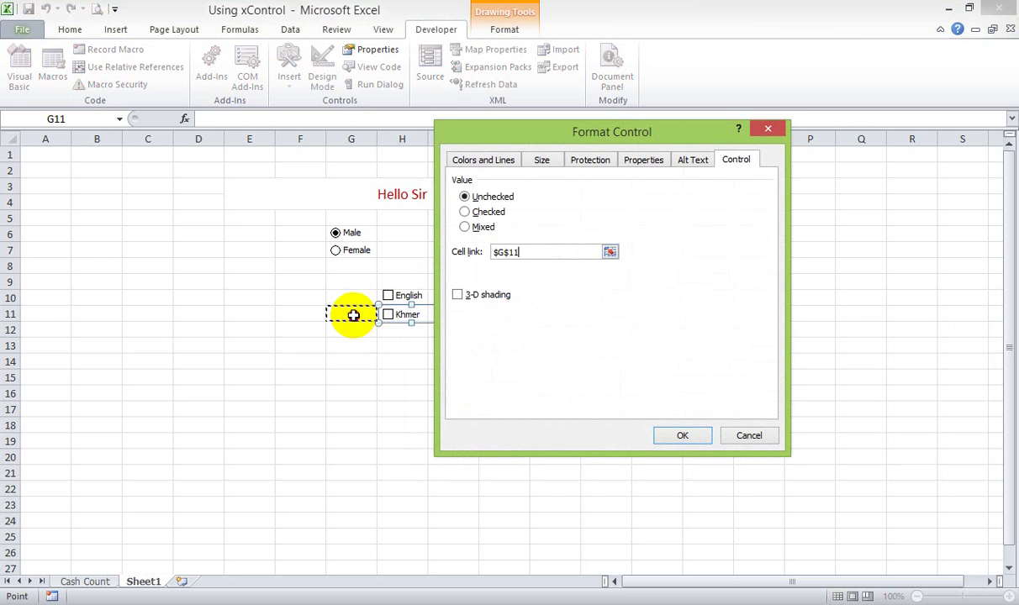
{"action": "left_click", "coordinate": [683, 436]}
{"action": "left_click", "coordinate": [467, 425]}
Step: Toggle the English and Khmer check boxes, watching G10 and G11 flip between TRUE and FALSE
{"action": "left_click", "coordinate": [387, 299]}
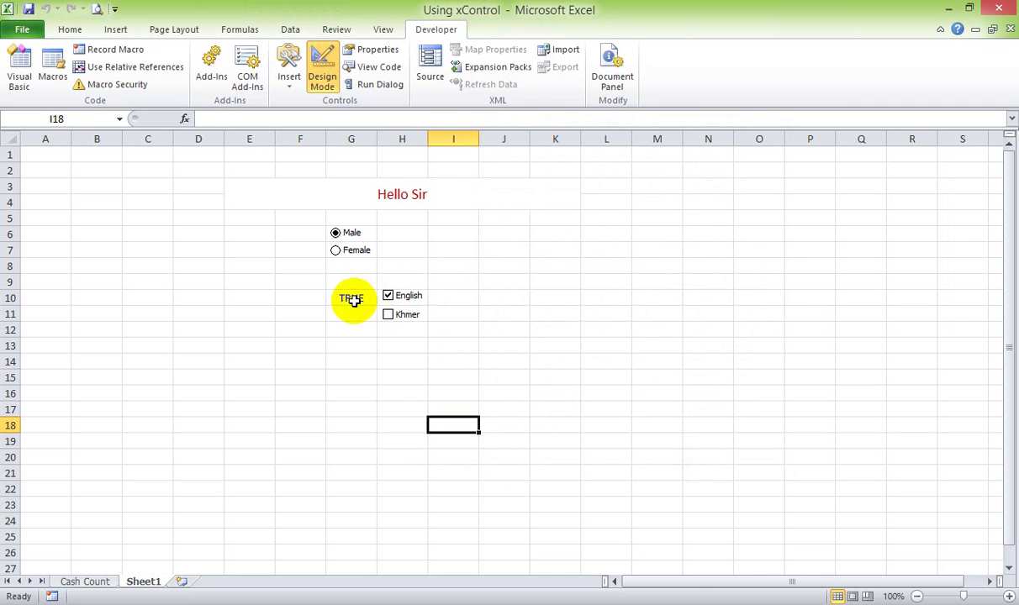
{"action": "left_click", "coordinate": [352, 301]}
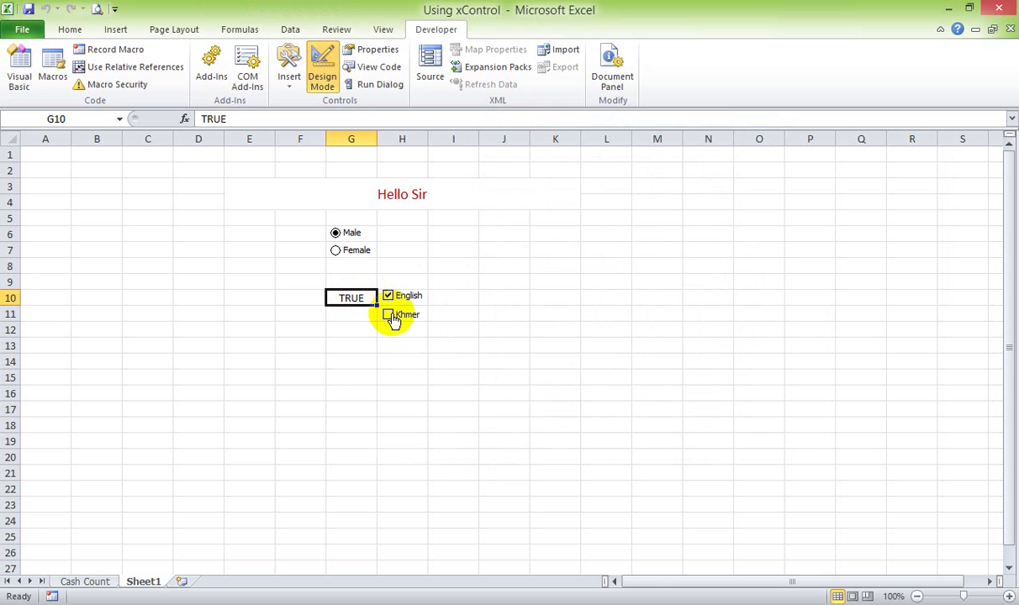
{"action": "left_click", "coordinate": [398, 341]}
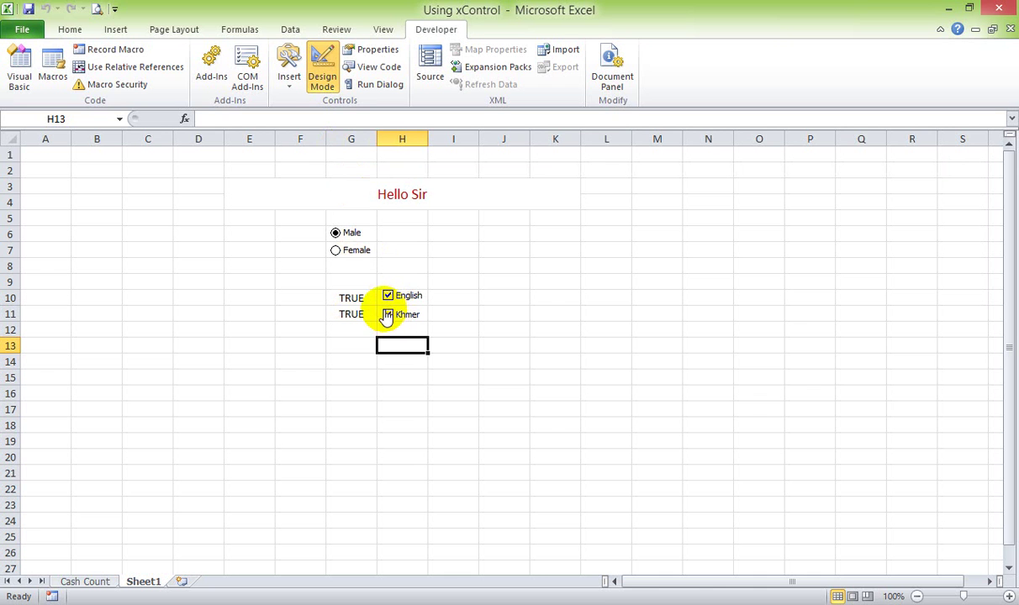
{"action": "left_click", "coordinate": [386, 314]}
{"action": "left_click", "coordinate": [388, 296]}
{"action": "left_click", "coordinate": [388, 316]}
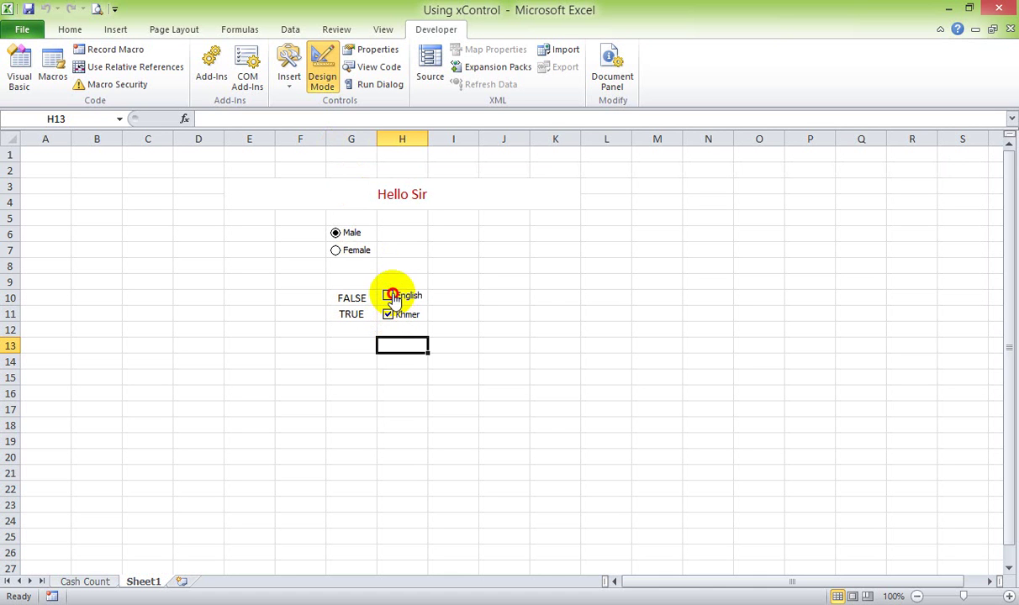
{"action": "left_click", "coordinate": [388, 296]}
{"action": "left_click", "coordinate": [389, 314]}
{"action": "left_click", "coordinate": [389, 296]}
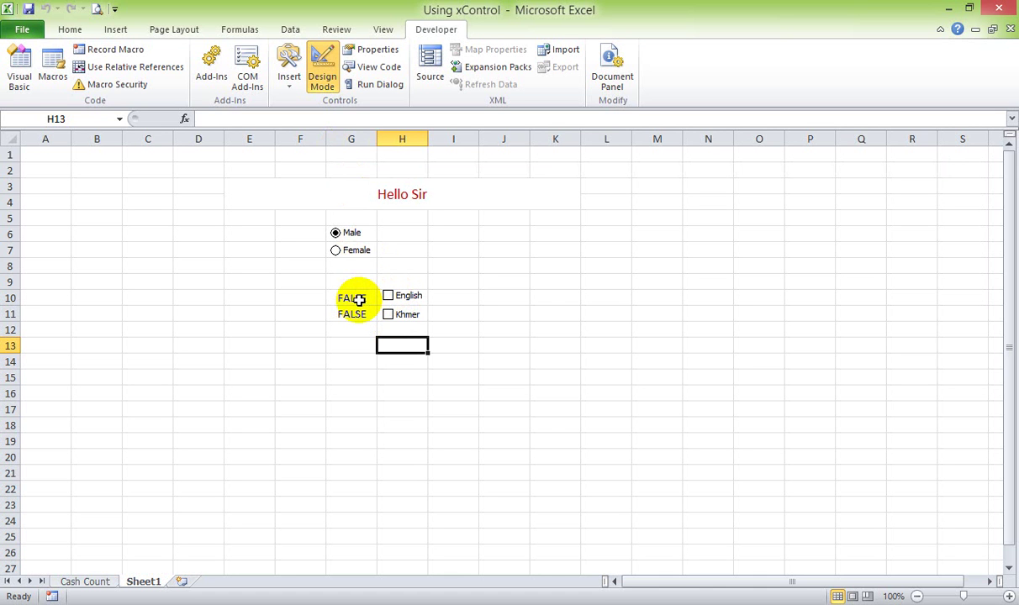
{"action": "left_click_drag", "start_coordinate": [367, 300], "coordinate": [357, 313]}
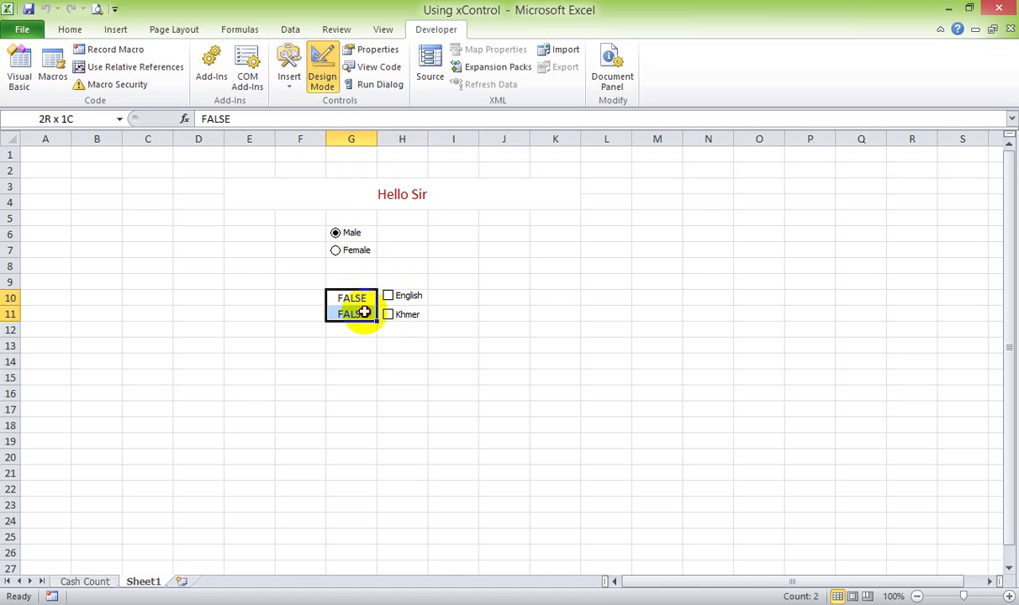
{"action": "left_click", "coordinate": [418, 357]}
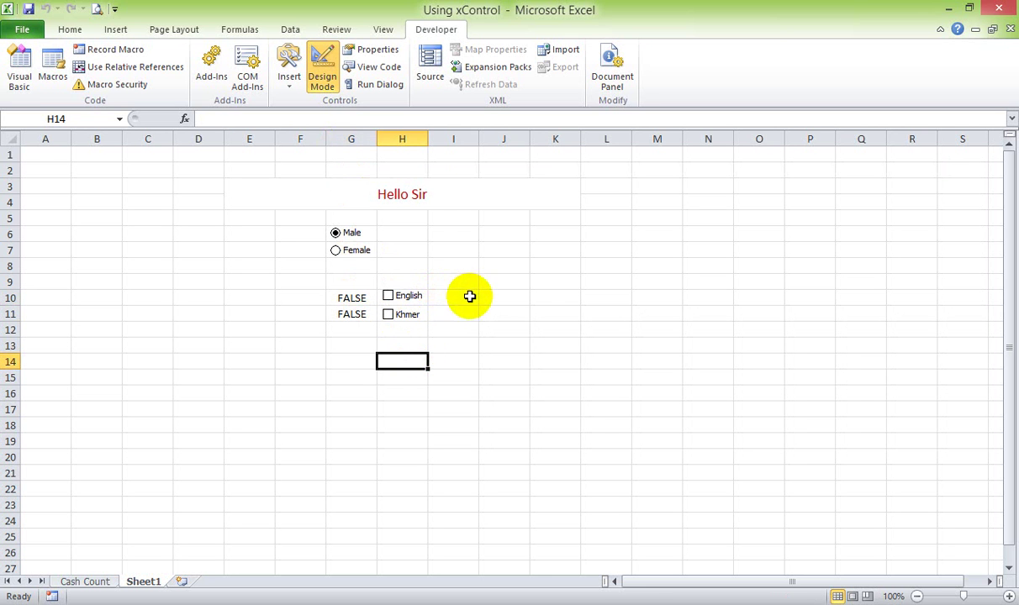
{"action": "left_click_drag", "start_coordinate": [475, 295], "coordinate": [353, 314]}
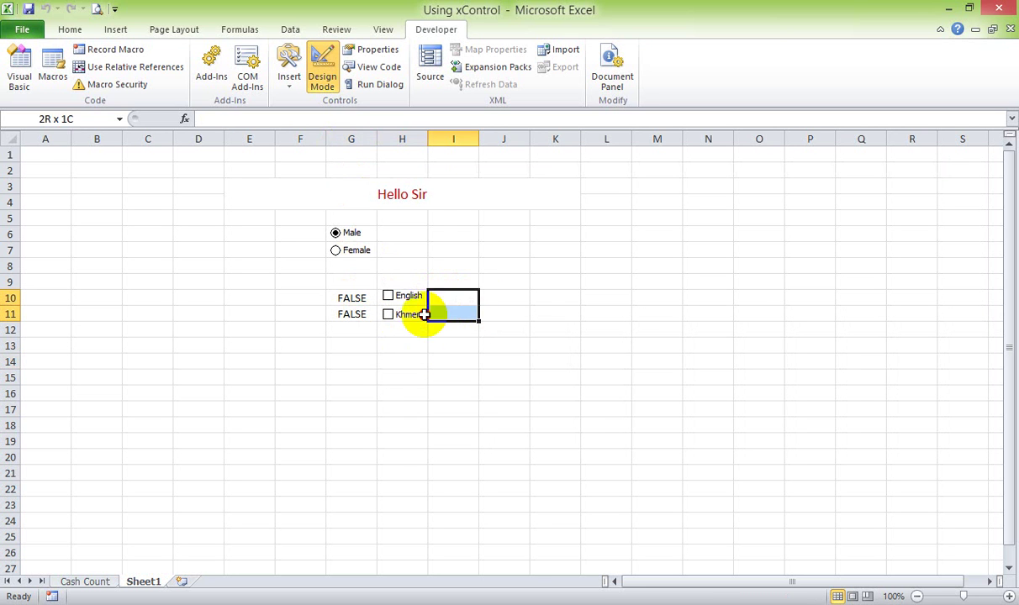
{"action": "left_click", "coordinate": [433, 365]}
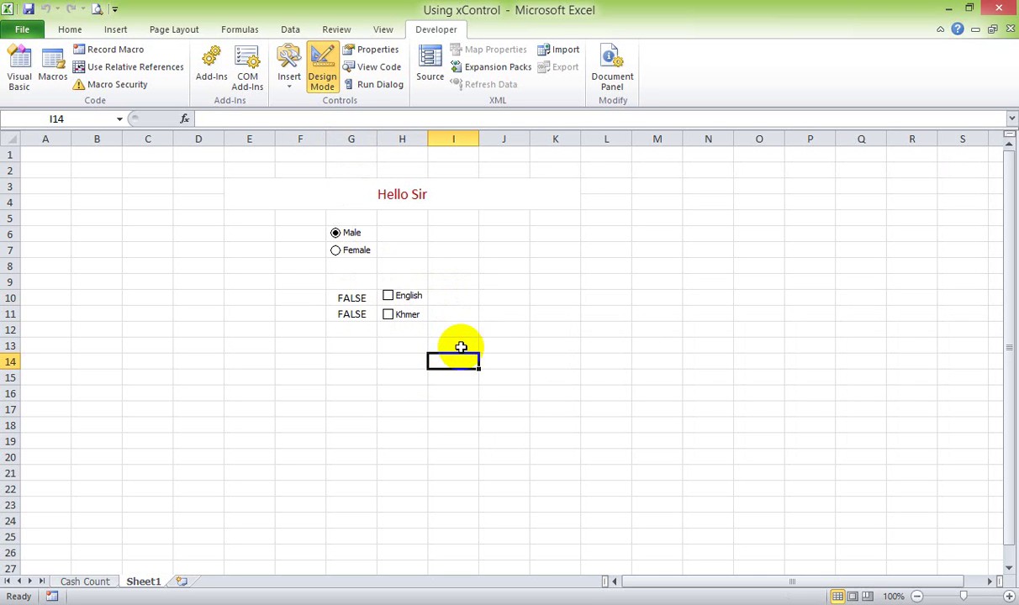
Step: Leave Khmer ticked and English unticked, check G10, then go to the Cash Count sheet
{"action": "left_click", "coordinate": [388, 314]}
{"action": "left_click", "coordinate": [388, 297]}
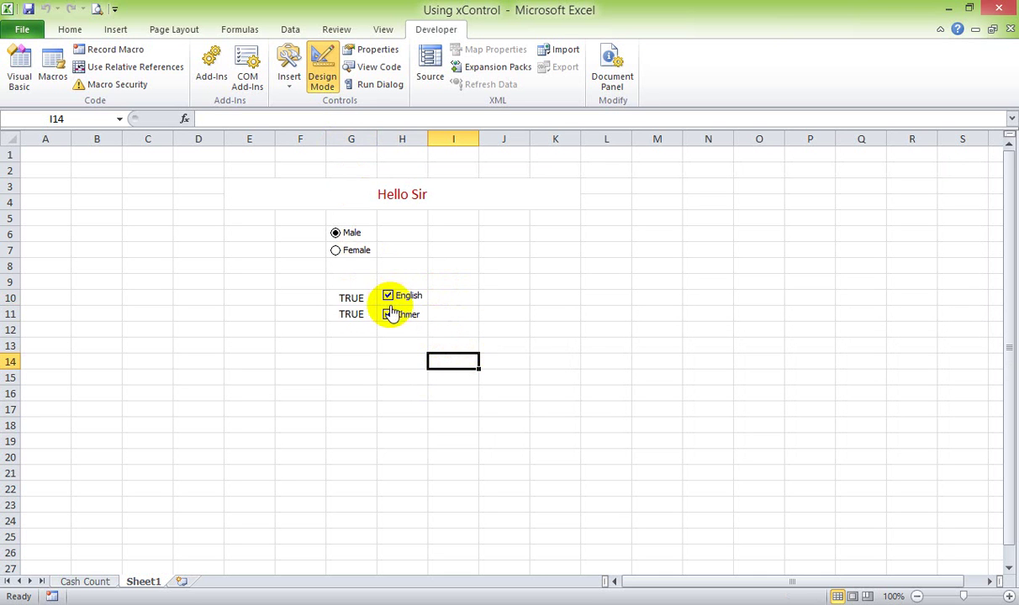
{"action": "left_click", "coordinate": [388, 314]}
{"action": "left_click", "coordinate": [389, 296]}
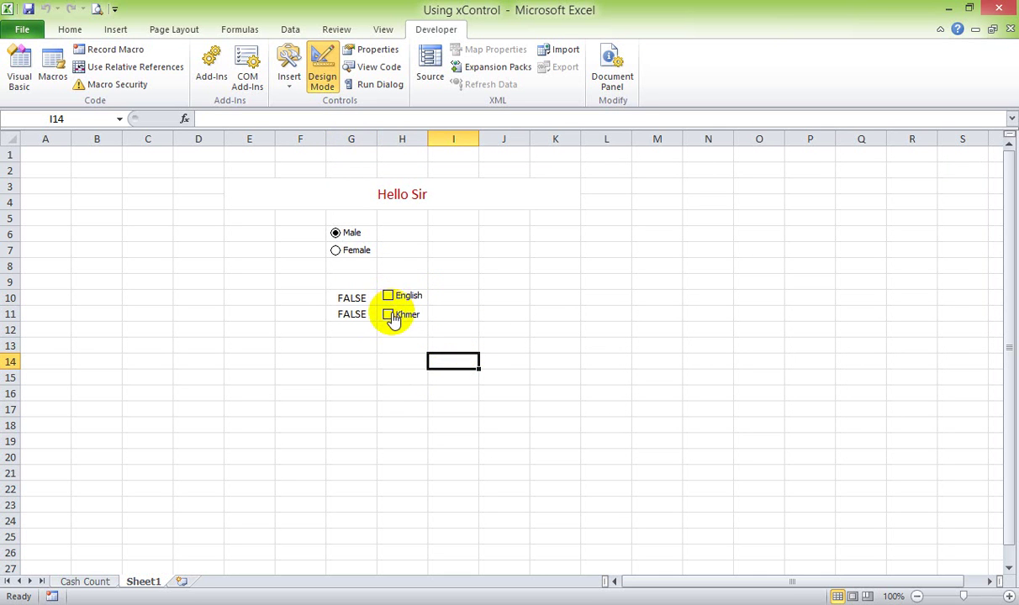
{"action": "left_click", "coordinate": [389, 315]}
{"action": "left_click", "coordinate": [389, 297]}
{"action": "left_click", "coordinate": [351, 296]}
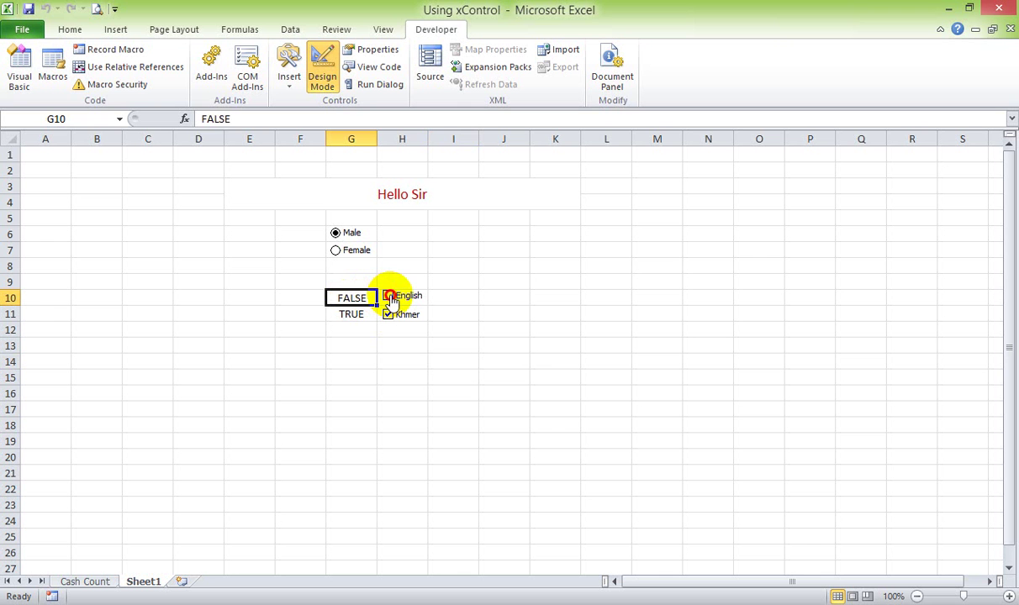
{"action": "left_click", "coordinate": [249, 487]}
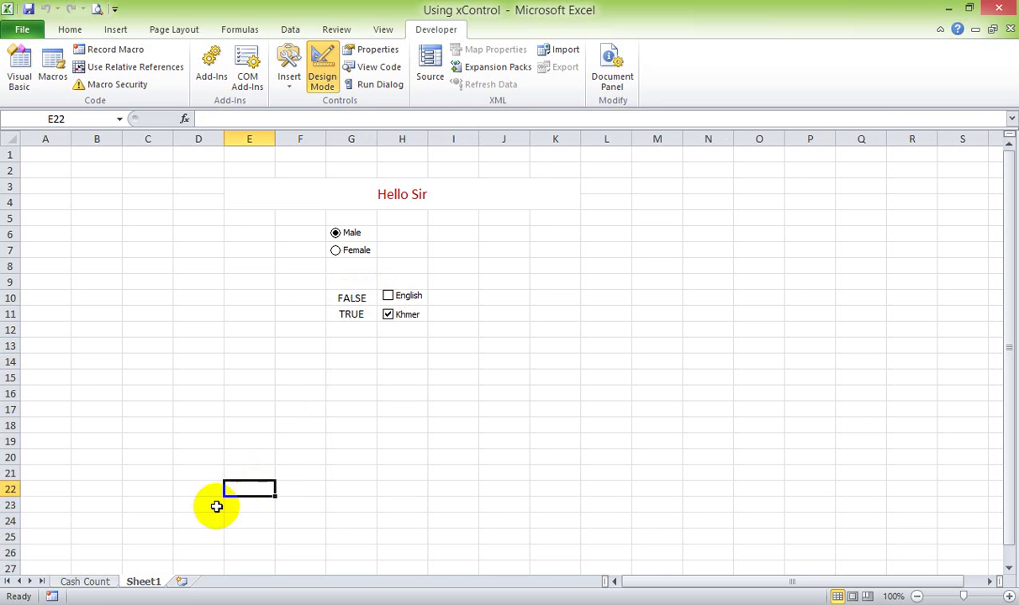
{"action": "left_click", "coordinate": [76, 582]}
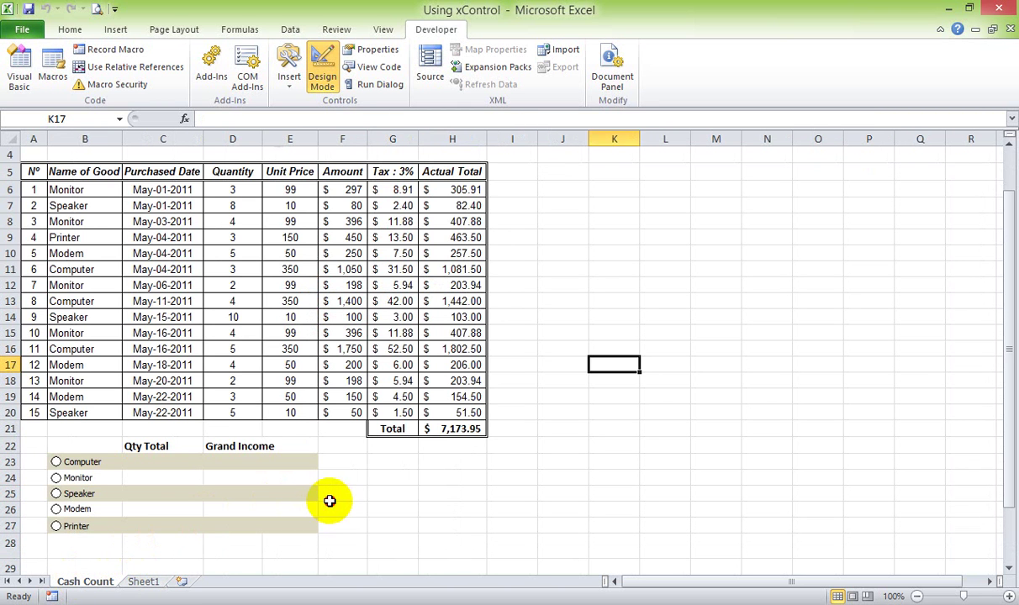
Step: Select the Computer option button so row 23 shows its totals
{"action": "left_click", "coordinate": [330, 500]}
{"action": "scroll", "coordinate": [425, 493], "scroll_direction": "up", "scroll_amount": 1}
{"action": "scroll", "coordinate": [431, 492], "scroll_direction": "down", "scroll_amount": 1}
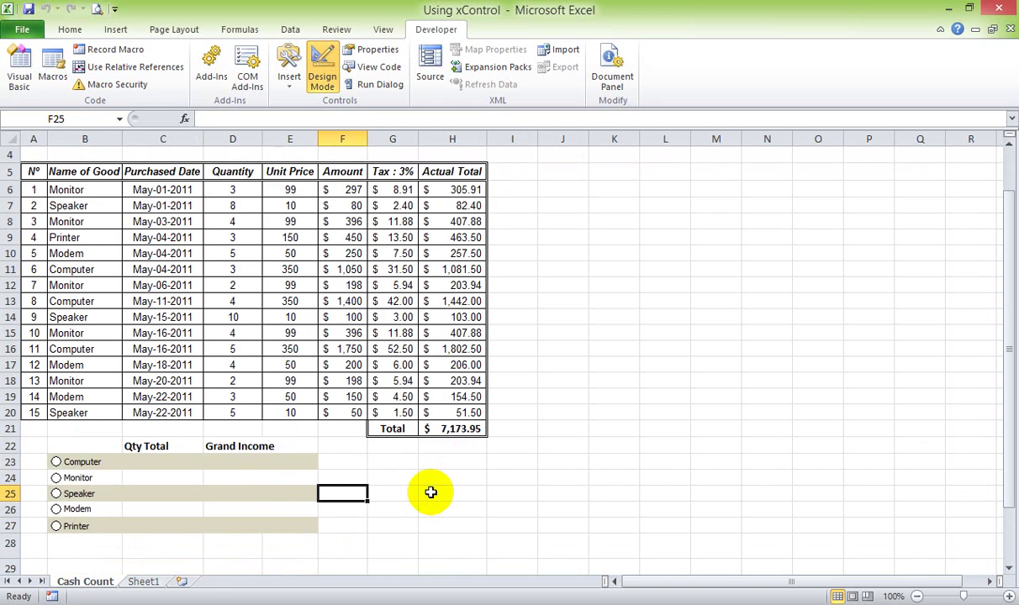
{"action": "scroll", "coordinate": [429, 495], "scroll_direction": "up", "scroll_amount": 1}
{"action": "scroll", "coordinate": [201, 385], "scroll_direction": "down", "scroll_amount": 1}
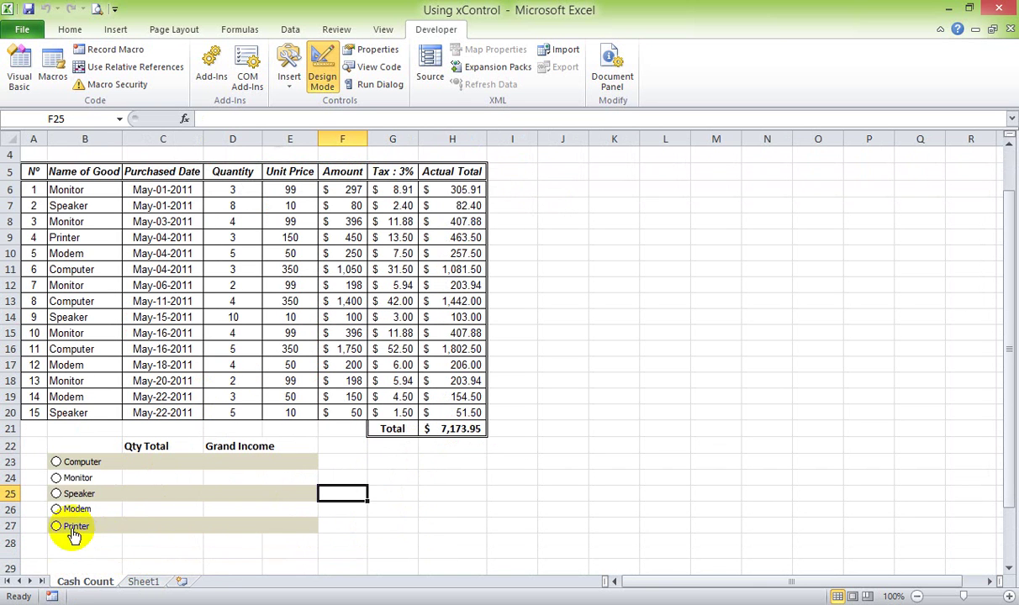
{"action": "left_click", "coordinate": [69, 463]}
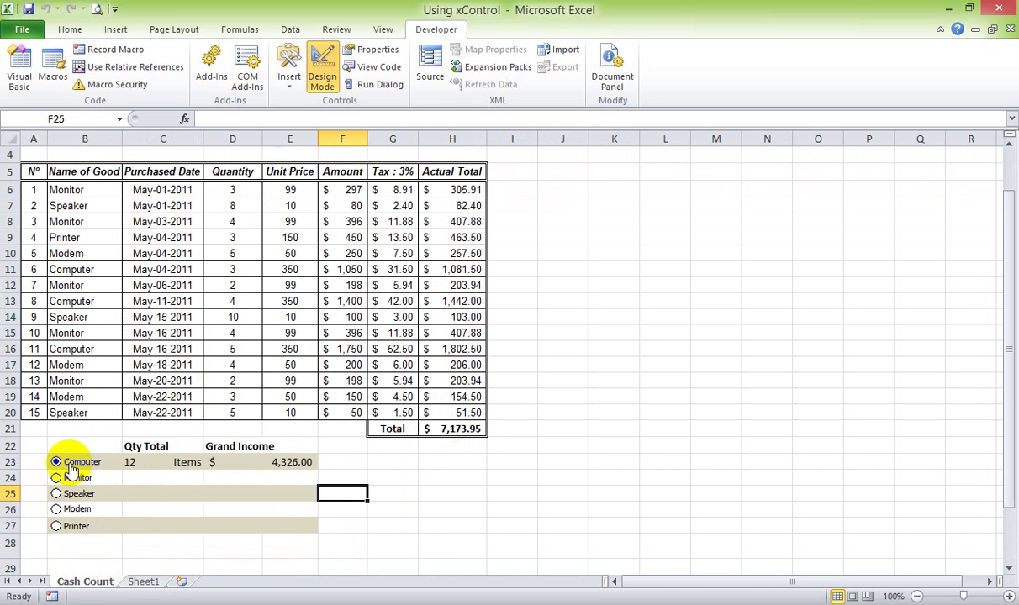
Step: Review the C23 and D23 IF/SUMIF formulas against the Quantity and Actual Total columns
{"action": "left_click", "coordinate": [148, 461]}
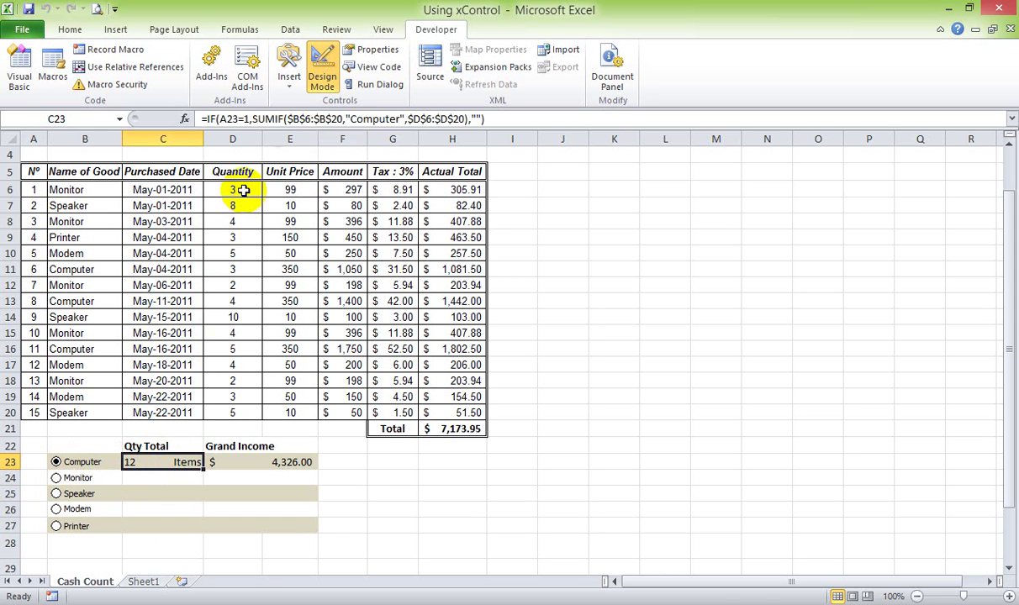
{"action": "mouse_move", "coordinate": [236, 190]}
{"action": "left_mouse_down"}
{"action": "mouse_move", "coordinate": [262, 307]}
{"action": "mouse_move", "coordinate": [239, 411]}
{"action": "left_mouse_up"}
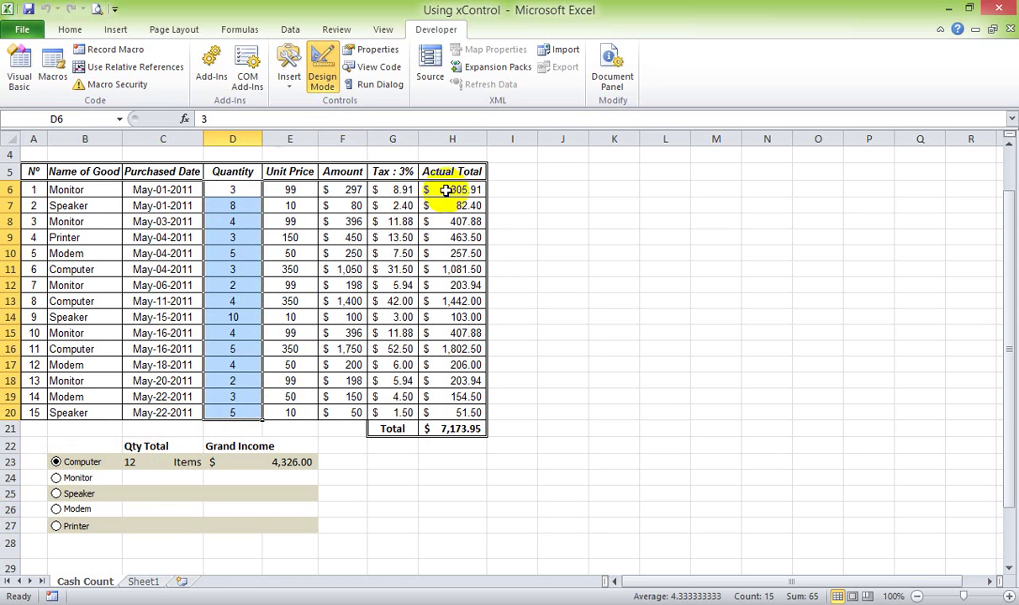
{"action": "left_click_drag", "start_coordinate": [449, 188], "coordinate": [459, 408]}
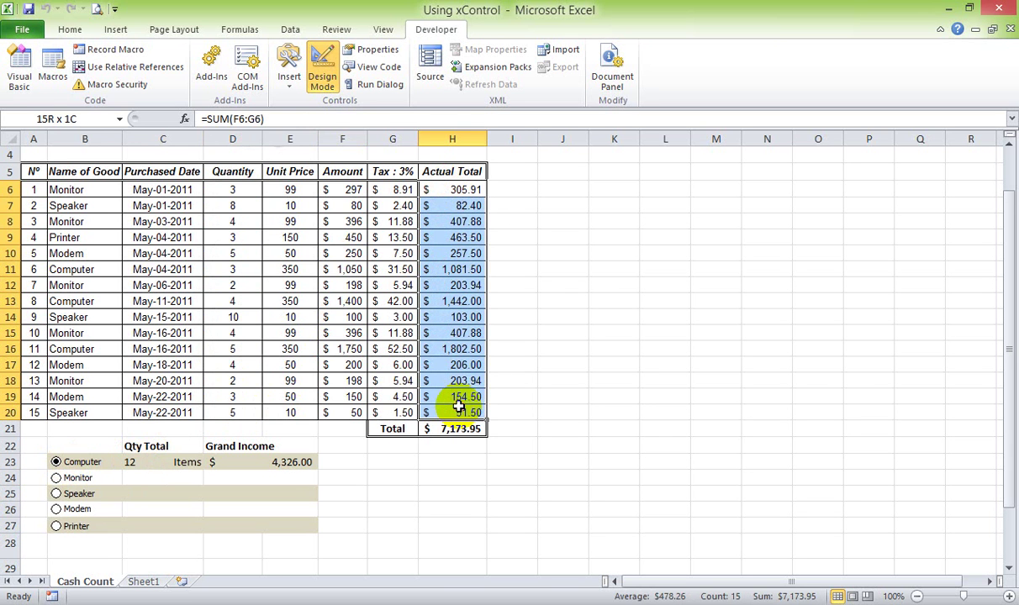
{"action": "left_click", "coordinate": [269, 467]}
{"action": "left_click", "coordinate": [180, 461]}
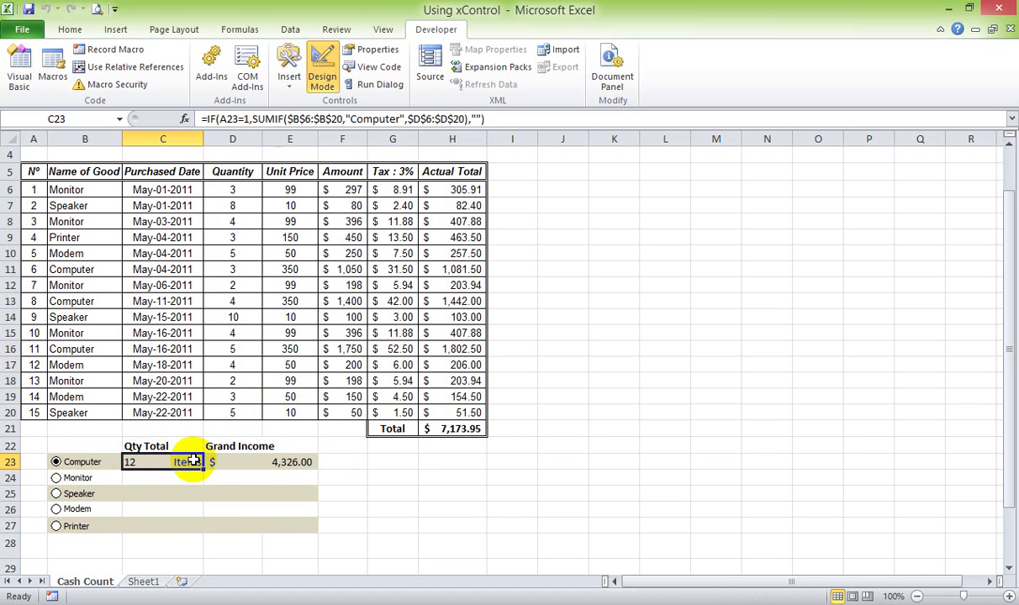
{"action": "left_click", "coordinate": [353, 465]}
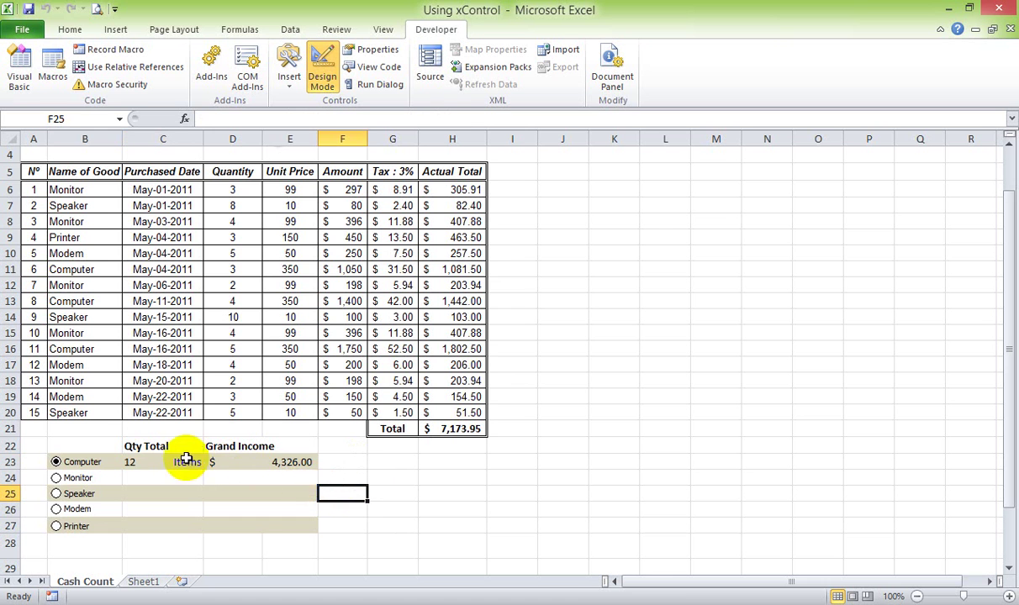
{"action": "left_click_drag", "start_coordinate": [181, 459], "coordinate": [273, 464]}
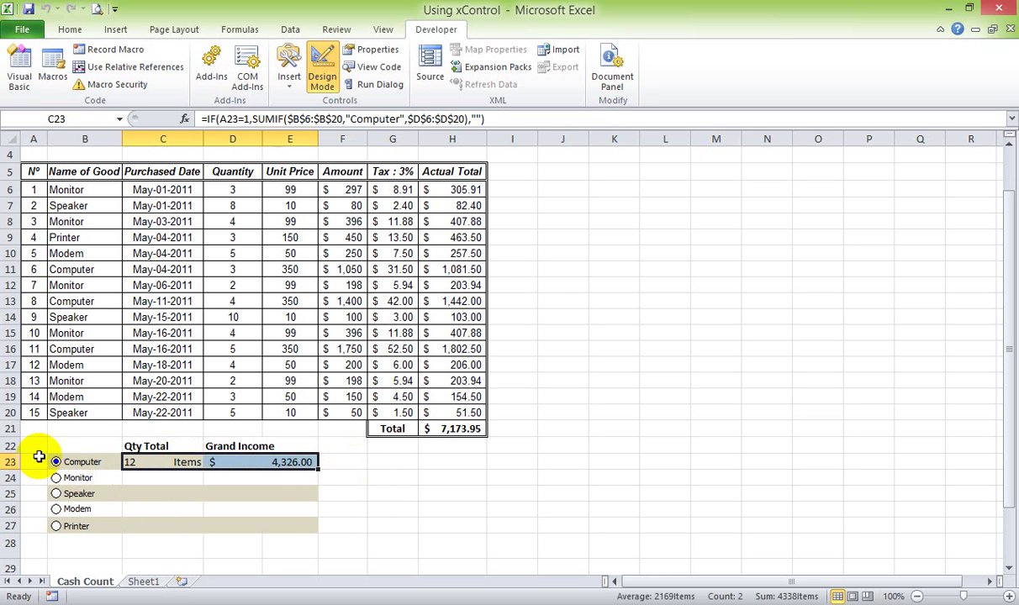
{"action": "left_click", "coordinate": [507, 544]}
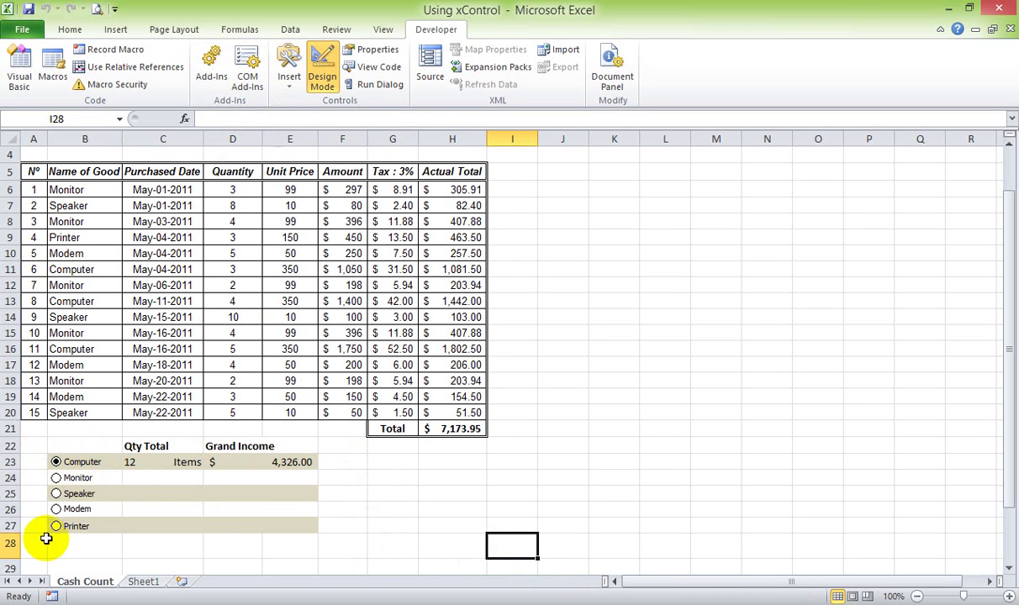
Step: Confirm the option buttons link to $A$23, then try Speaker, Modem, Monitor and Computer
{"action": "right_click", "coordinate": [75, 465]}
{"action": "left_click", "coordinate": [139, 579]}
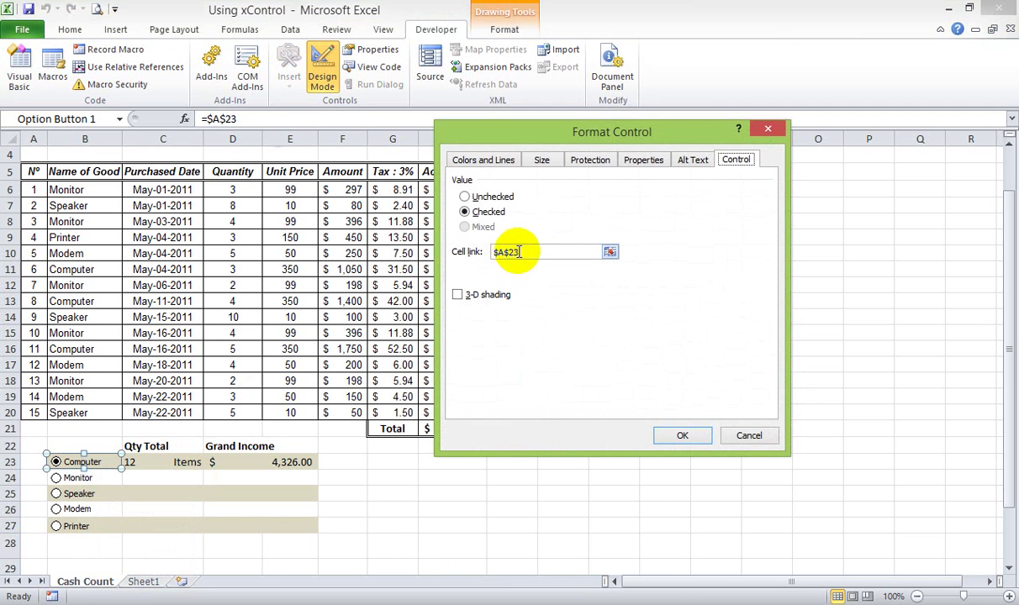
{"action": "left_click", "coordinate": [747, 434]}
{"action": "left_click", "coordinate": [36, 461]}
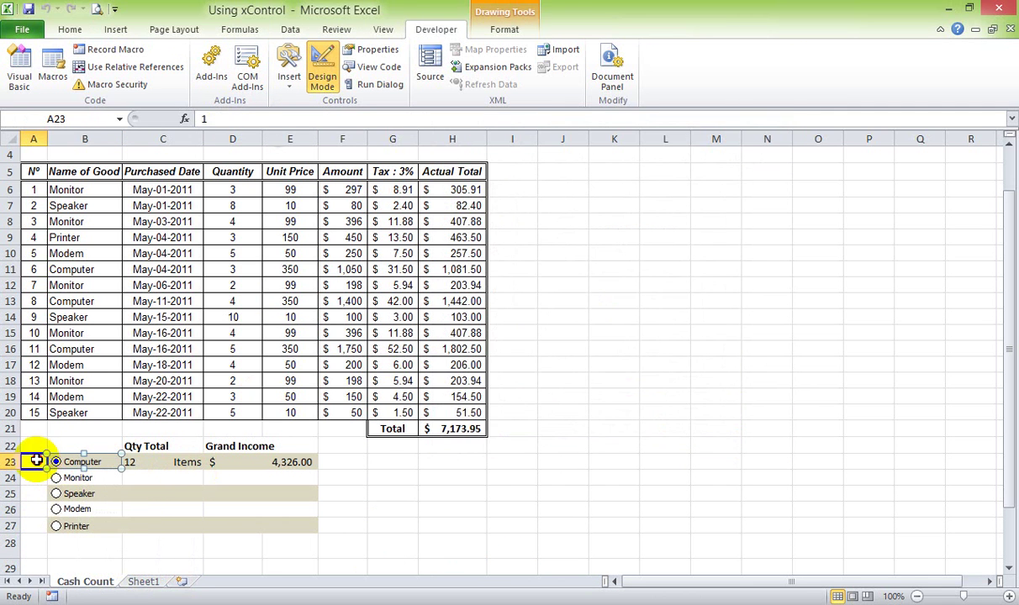
{"action": "left_click", "coordinate": [70, 29]}
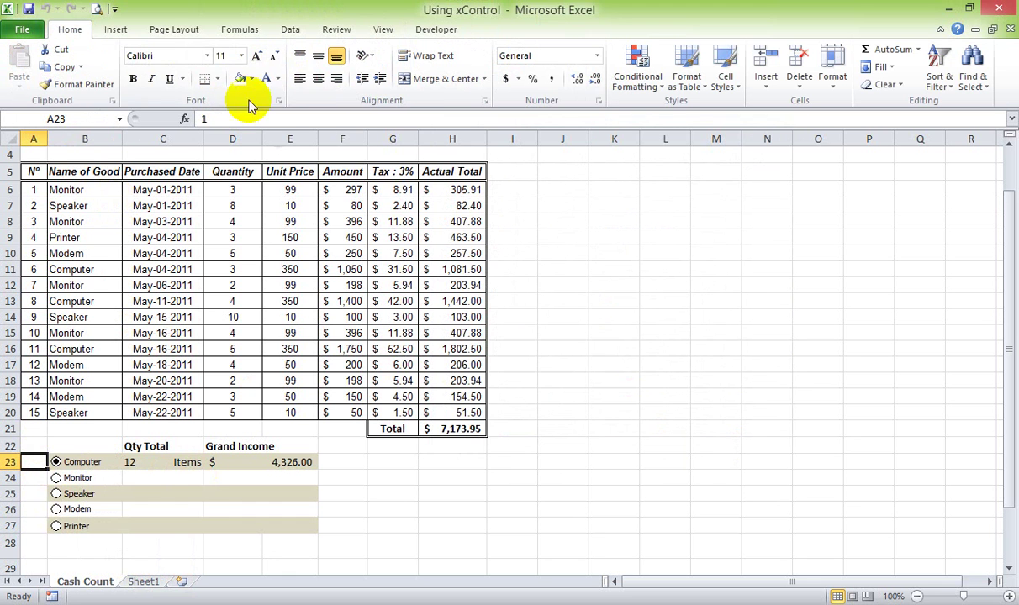
{"action": "left_click", "coordinate": [278, 78]}
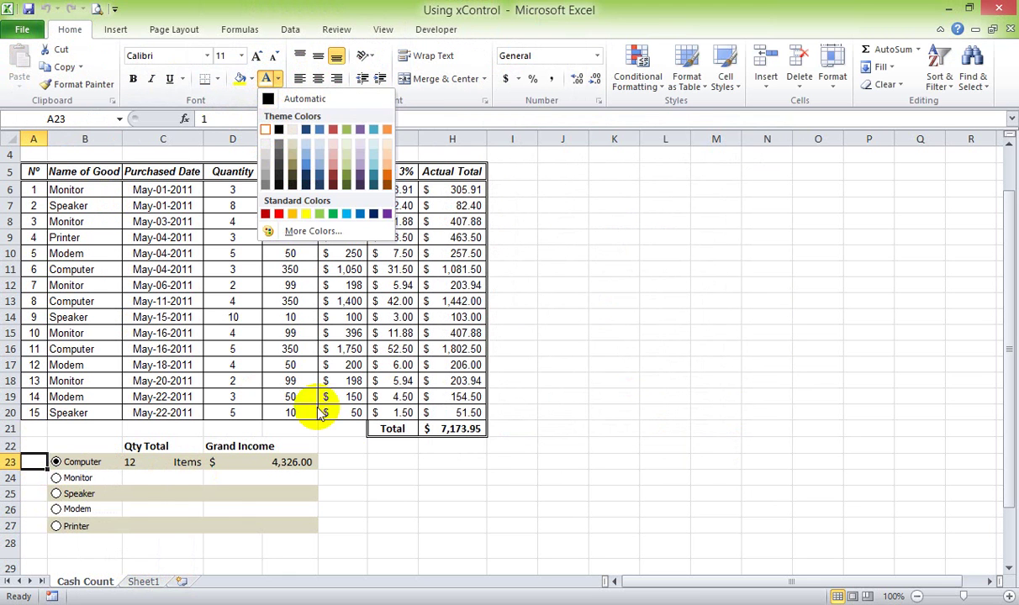
{"action": "left_click", "coordinate": [68, 494]}
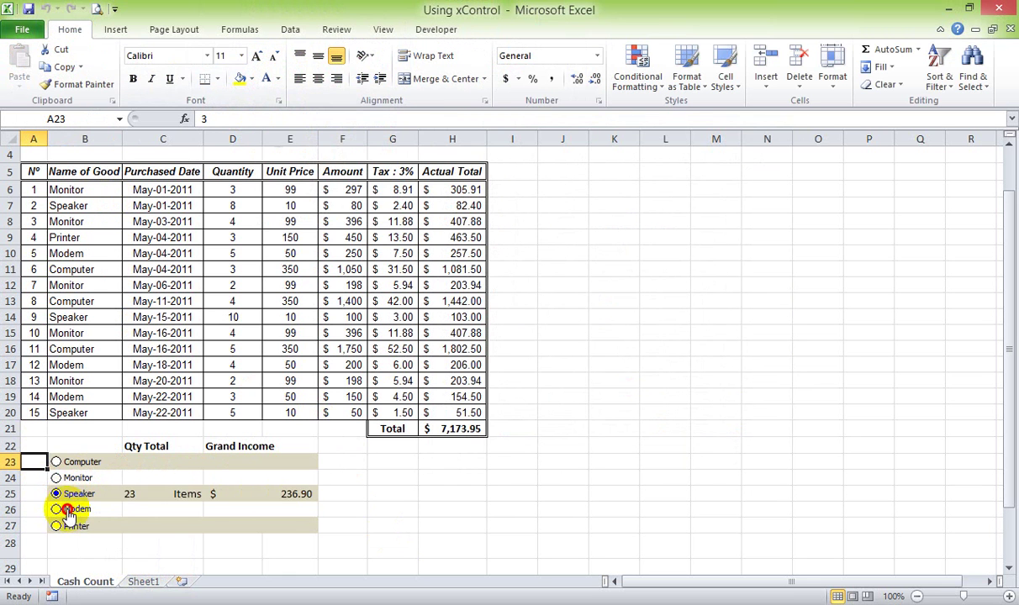
{"action": "left_click", "coordinate": [65, 511]}
{"action": "left_click", "coordinate": [59, 478]}
{"action": "left_click", "coordinate": [57, 462]}
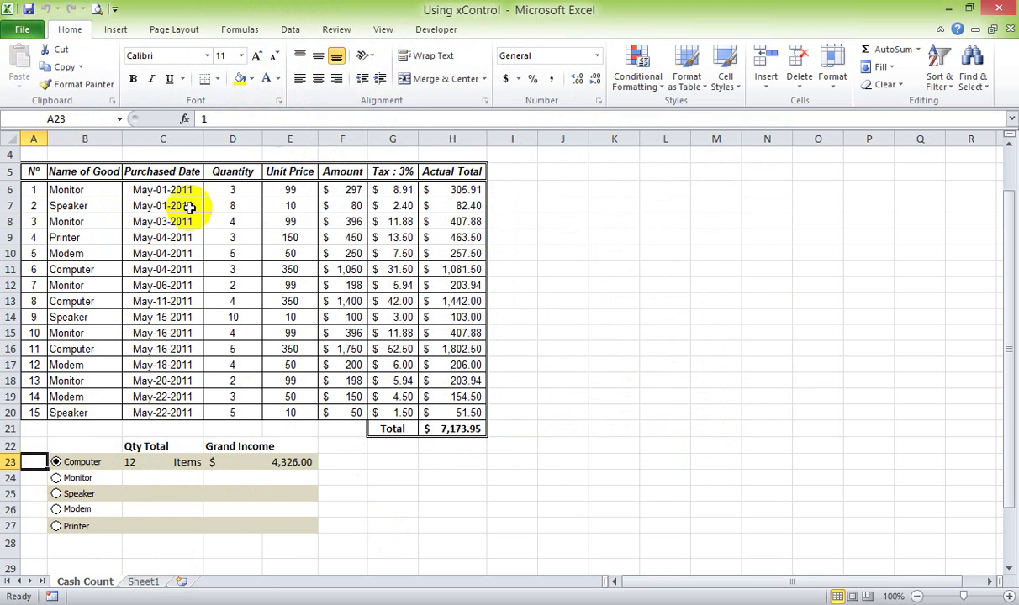
Step: Give A23 a dark font colour and retest Monitor, Speaker, Modem, Printer, then Computer
{"action": "left_click", "coordinate": [277, 78]}
{"action": "left_click", "coordinate": [277, 130]}
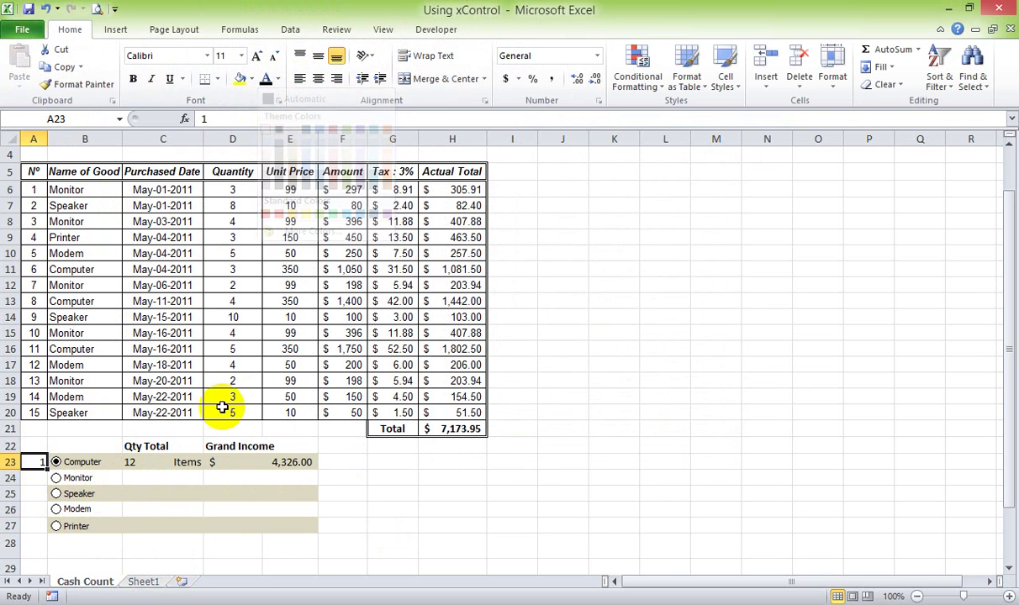
{"action": "left_click", "coordinate": [393, 504]}
{"action": "left_click", "coordinate": [62, 478]}
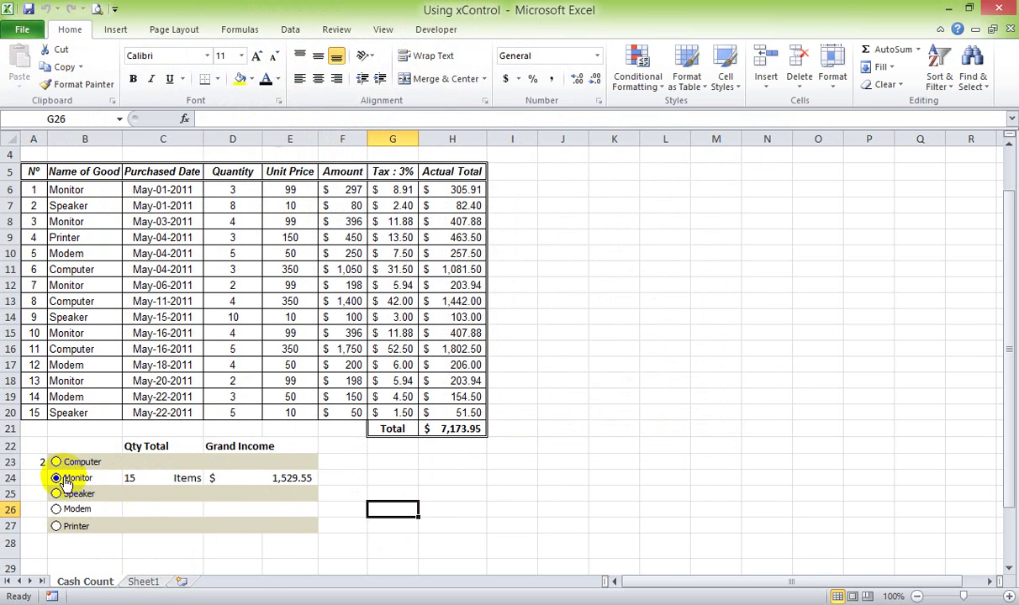
{"action": "left_click", "coordinate": [59, 493]}
{"action": "left_click", "coordinate": [59, 509]}
{"action": "left_click", "coordinate": [57, 527]}
{"action": "left_click", "coordinate": [62, 478]}
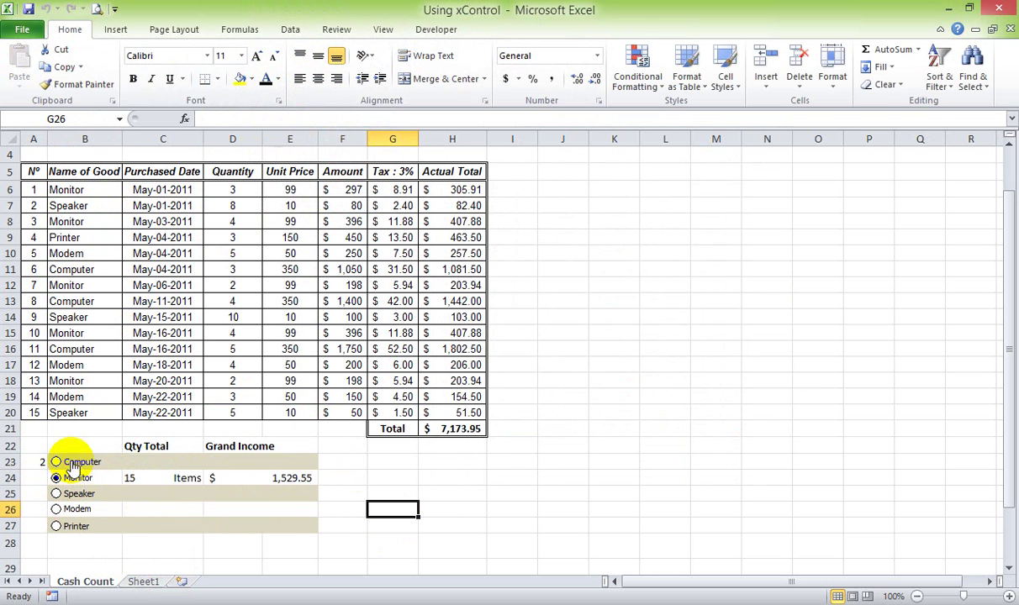
{"action": "left_click", "coordinate": [72, 464]}
{"action": "left_click_drag", "start_coordinate": [132, 464], "coordinate": [311, 527]}
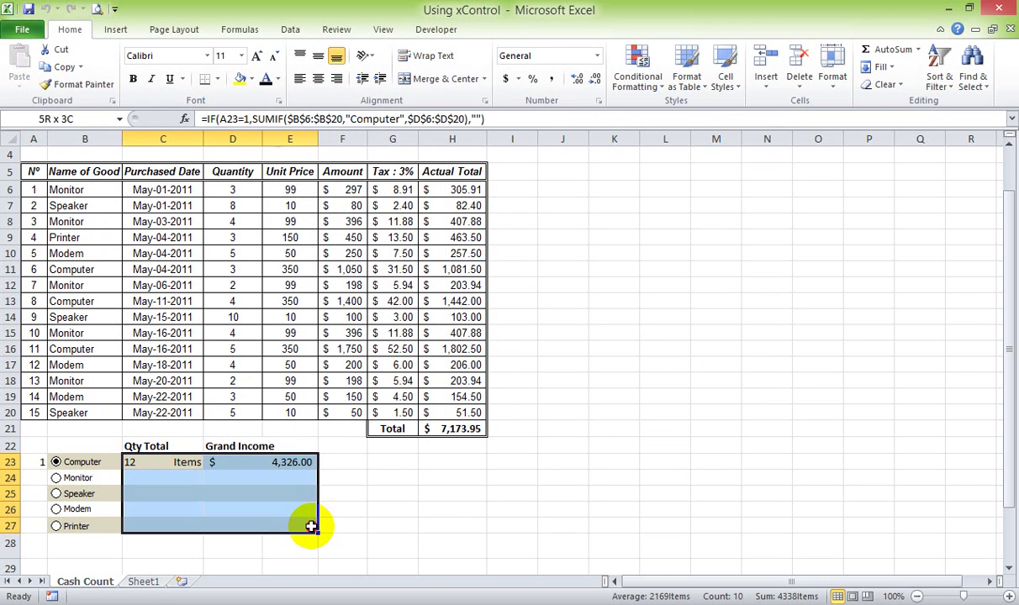
Step: Delete the Qty Total and Grand Income results in C23:E27 and reselect C23
{"action": "key", "text": "Delete"}
{"action": "left_click", "coordinate": [395, 543]}
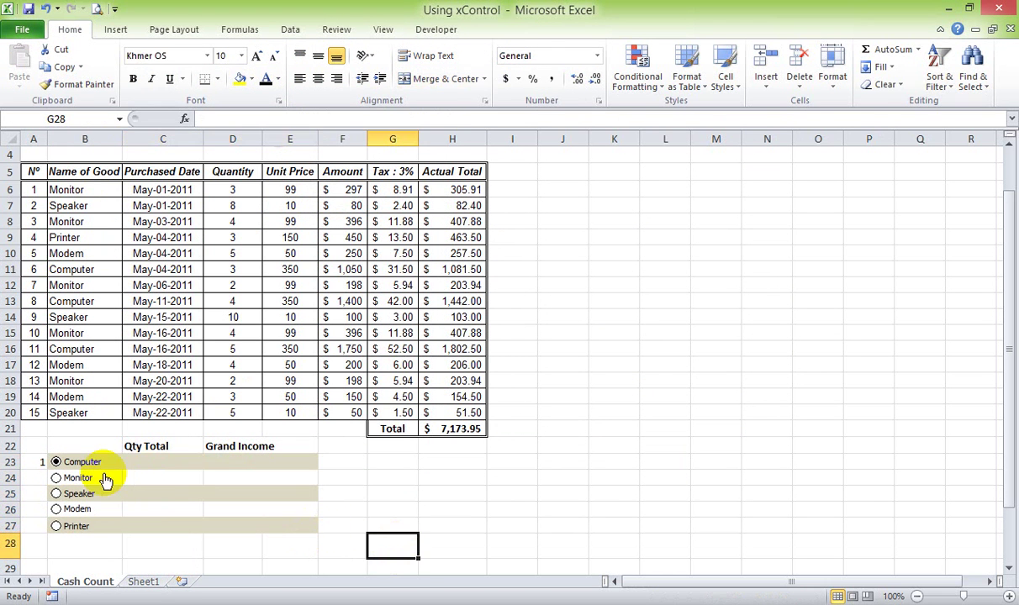
{"action": "left_click", "coordinate": [147, 461]}
{"action": "left_click", "coordinate": [391, 522]}
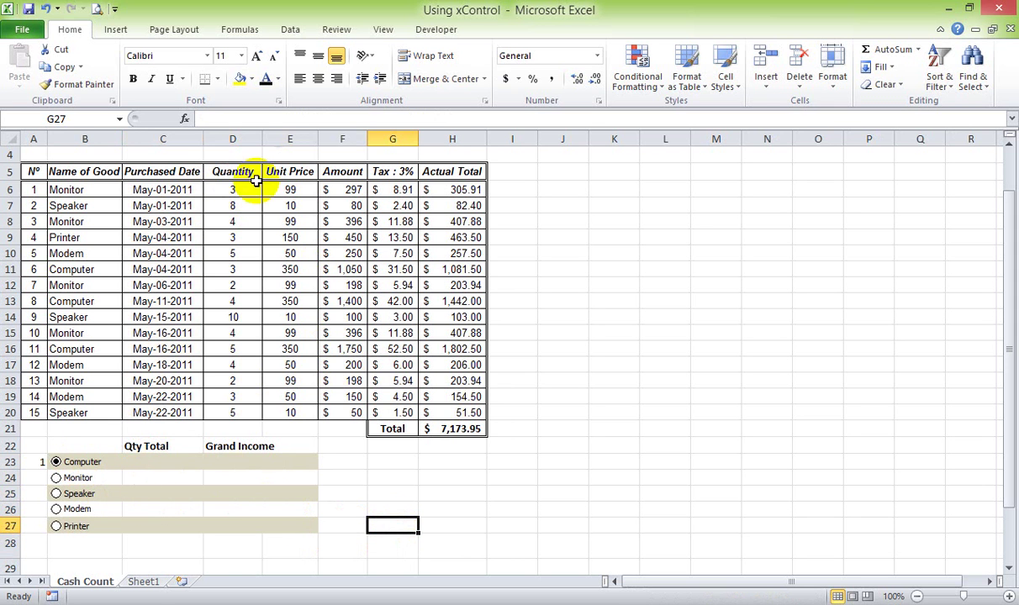
{"action": "left_click", "coordinate": [161, 459]}
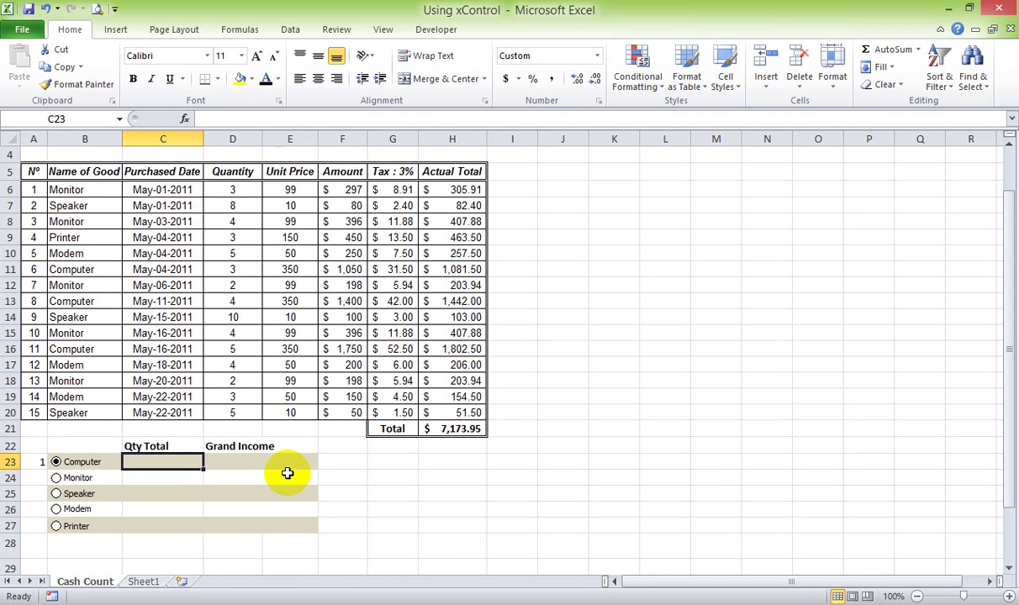
Step: Begin C23's formula as =if(A23=1, followed by sumif(
{"action": "type", "text": "="}
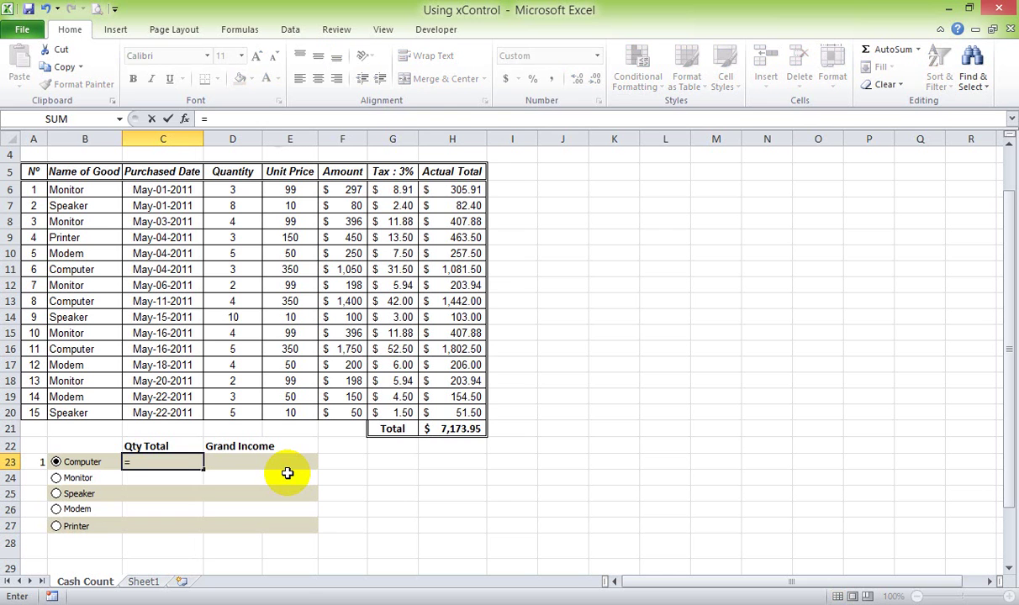
{"action": "type", "text": "if("}
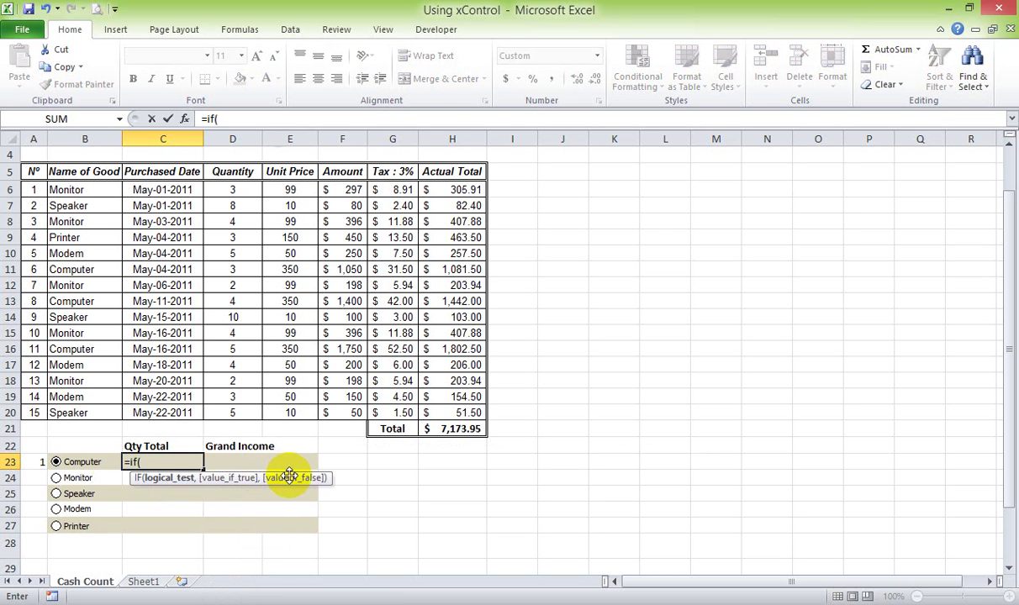
{"action": "left_click", "coordinate": [33, 459]}
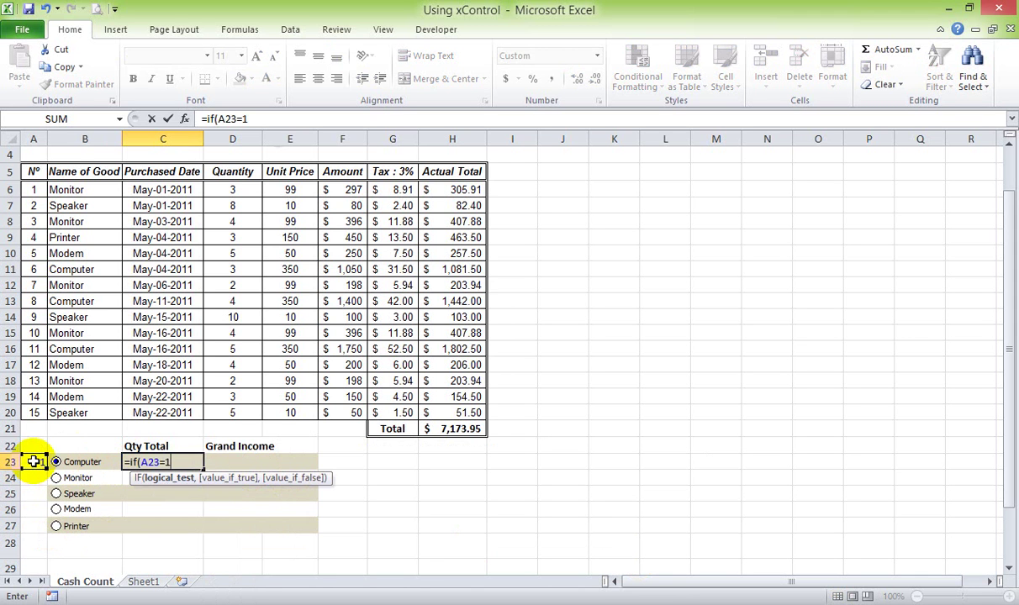
{"action": "type", "text": ","}
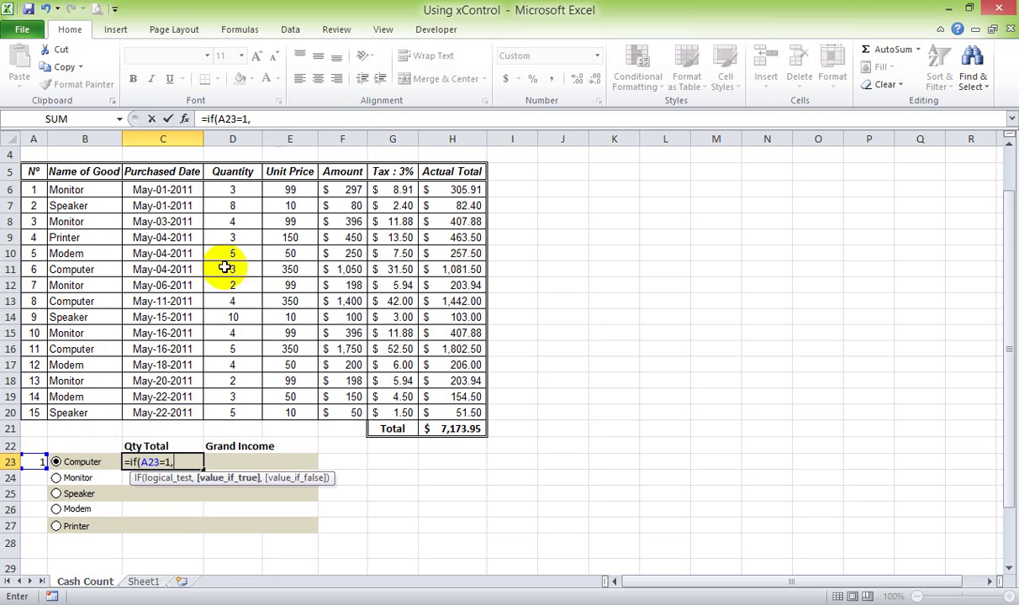
{"action": "type", "text": "s"}
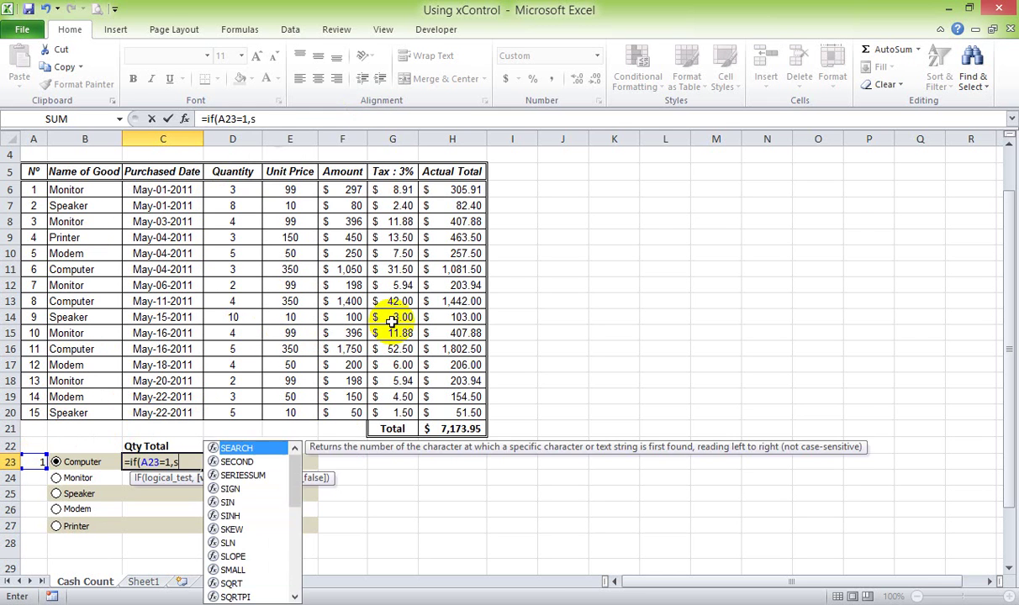
{"action": "type", "text": "umif"}
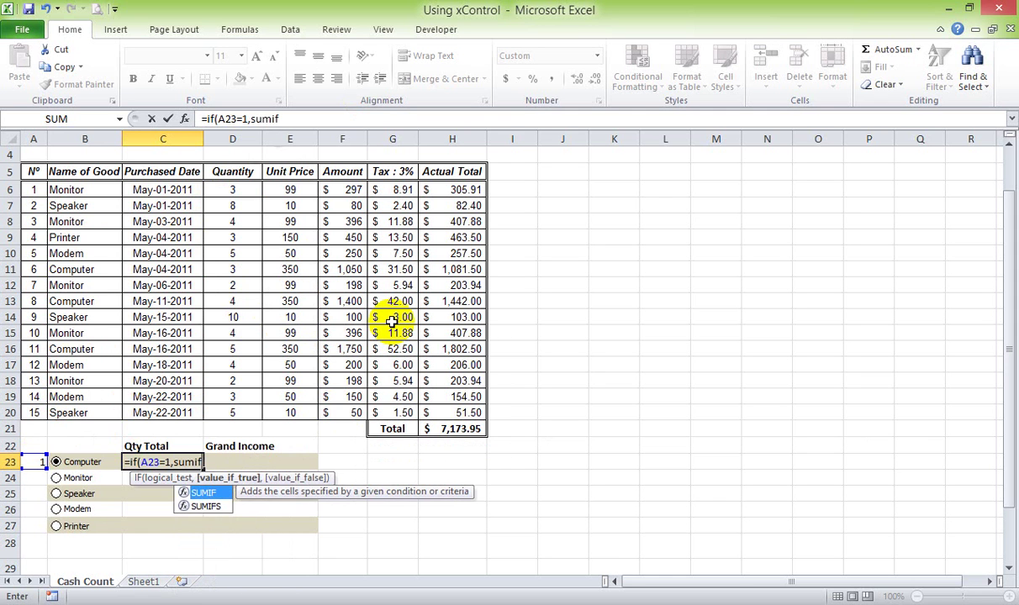
{"action": "type", "text": "("}
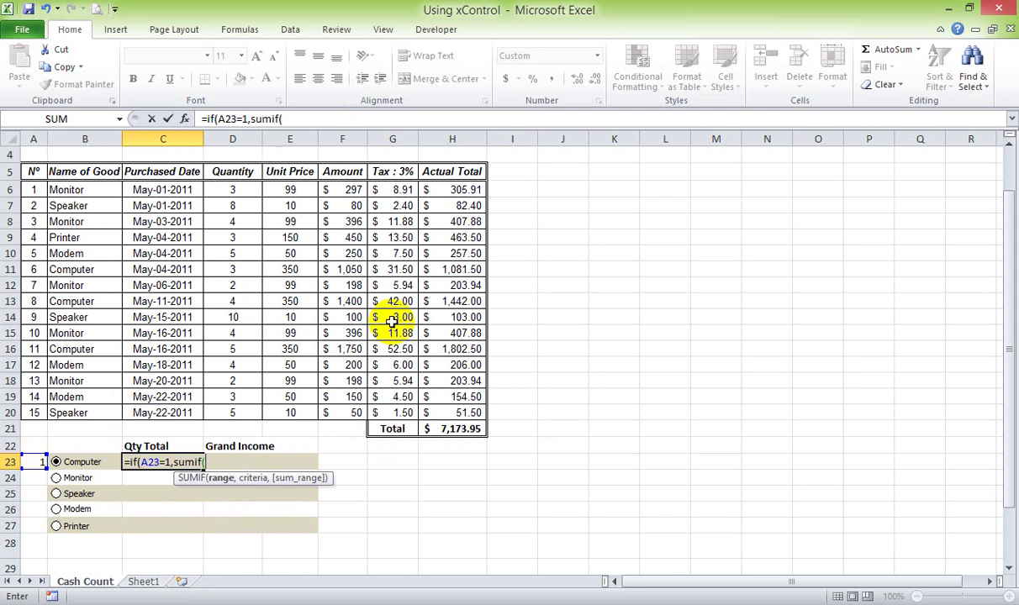
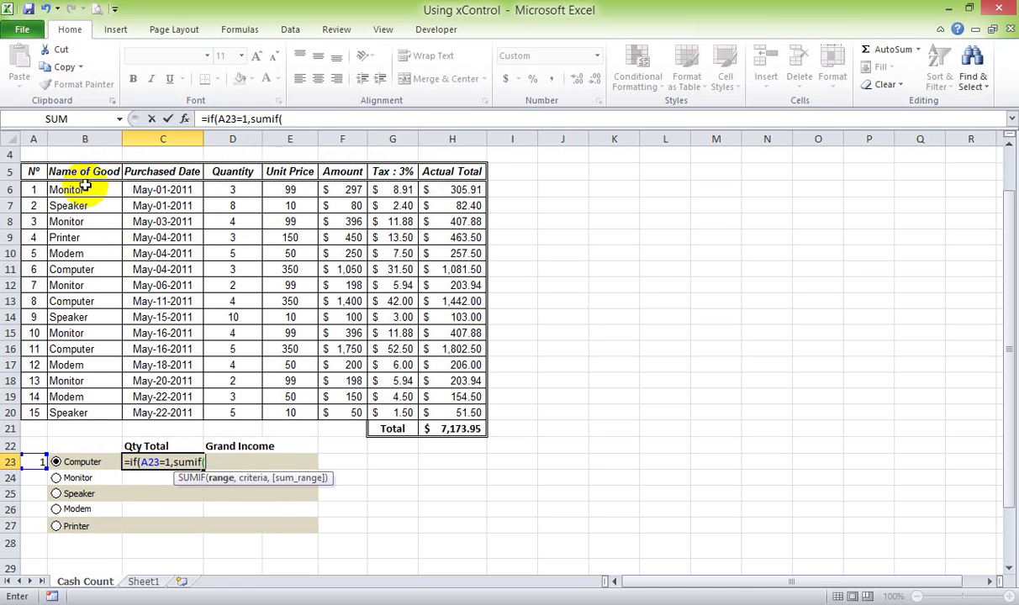
Step: Complete the C23 SUMIF with range B6:B20 and sum range D6:D20, plus the empty-text fallback
{"action": "left_click_drag", "start_coordinate": [80, 190], "coordinate": [80, 413]}
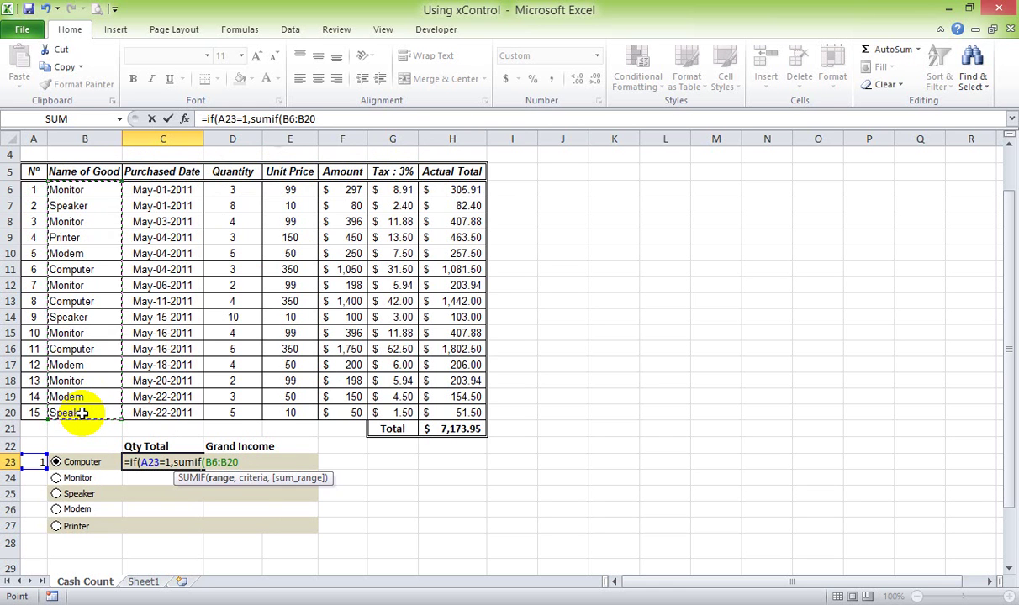
{"action": "type", "text": ",\"Computer"}
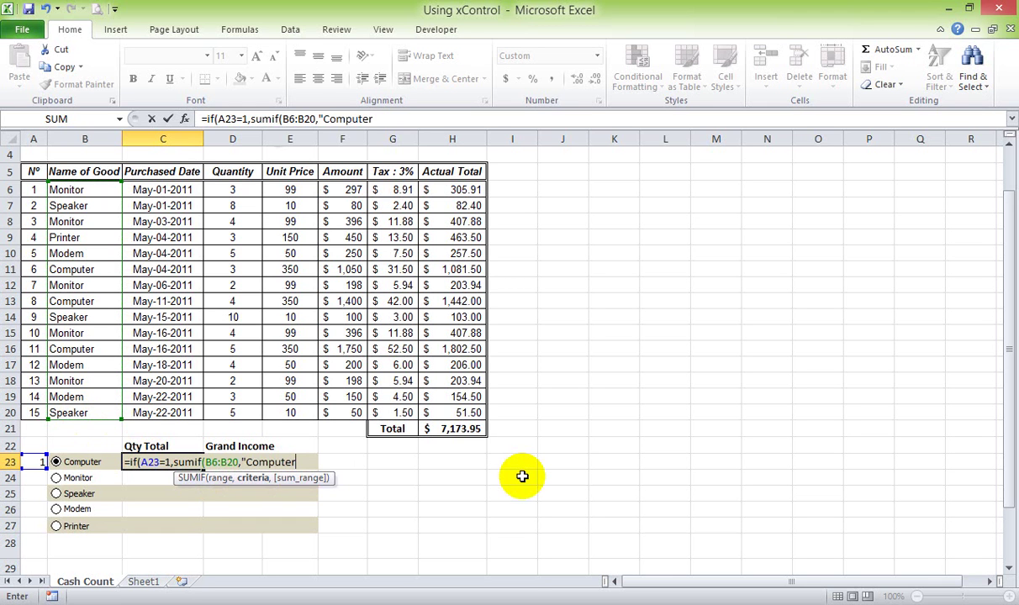
{"action": "type", "text": ","}
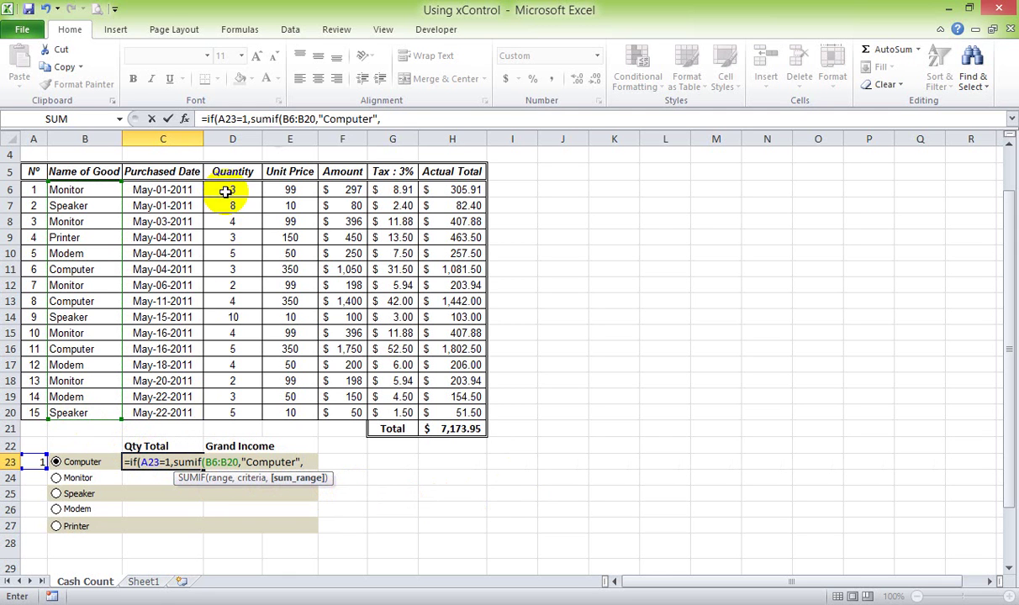
{"action": "left_click_drag", "start_coordinate": [230, 190], "coordinate": [246, 409]}
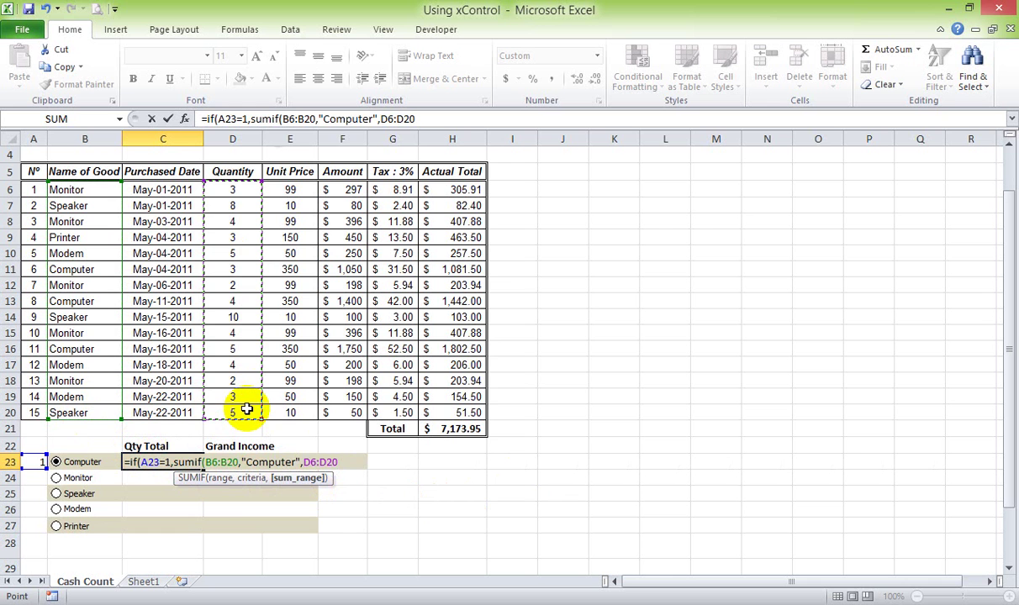
{"action": "type", "text": ")"}
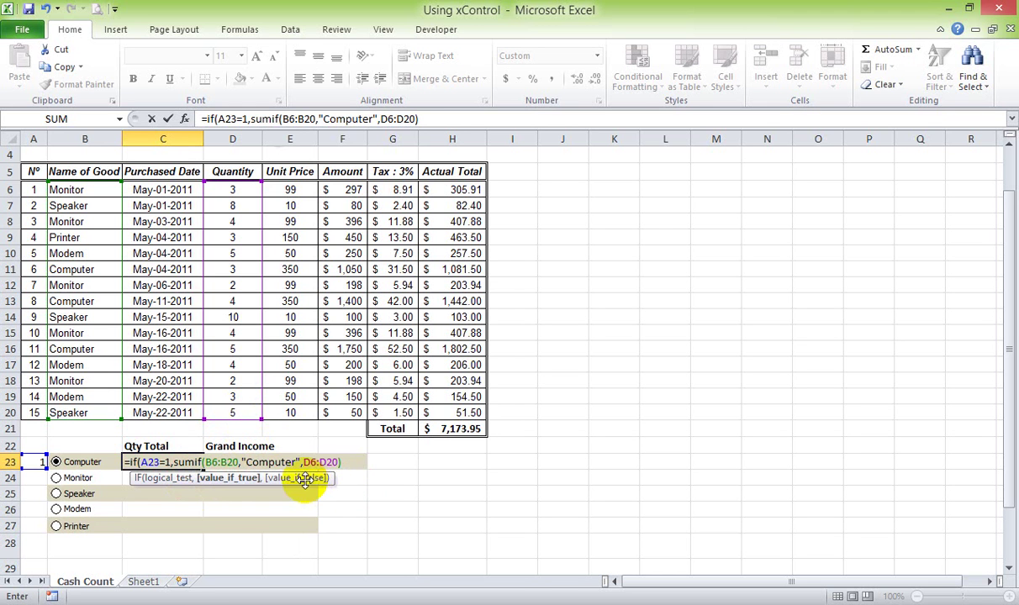
{"action": "type", "text": ","}
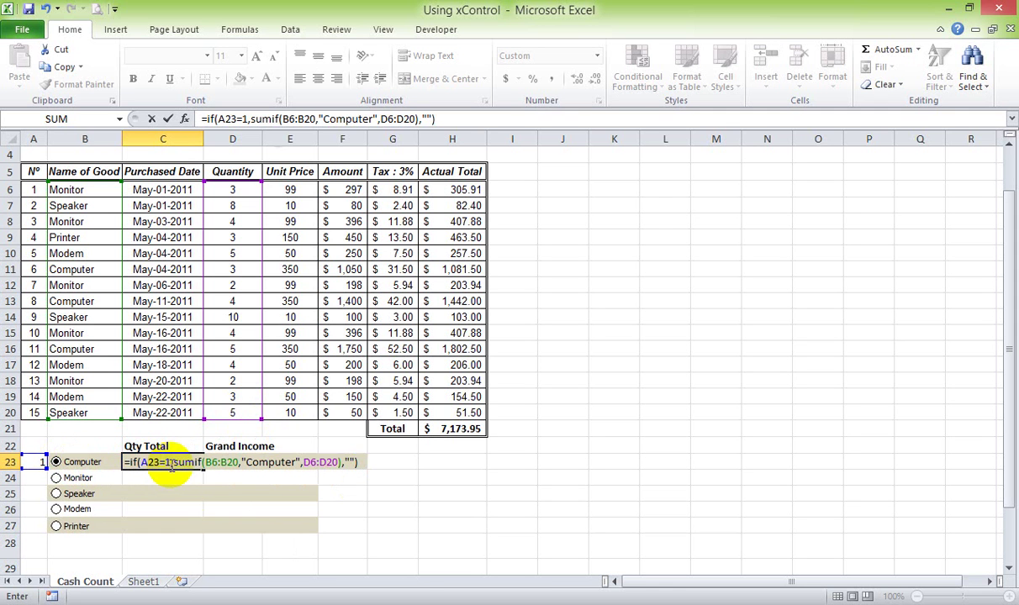
Step: Highlight the SUMIF part and the empty-text result of the C23 formula to review them
{"action": "mouse_move", "coordinate": [174, 462]}
{"action": "left_mouse_down"}
{"action": "mouse_move", "coordinate": [158, 464]}
{"action": "mouse_move", "coordinate": [341, 462]}
{"action": "left_mouse_up"}
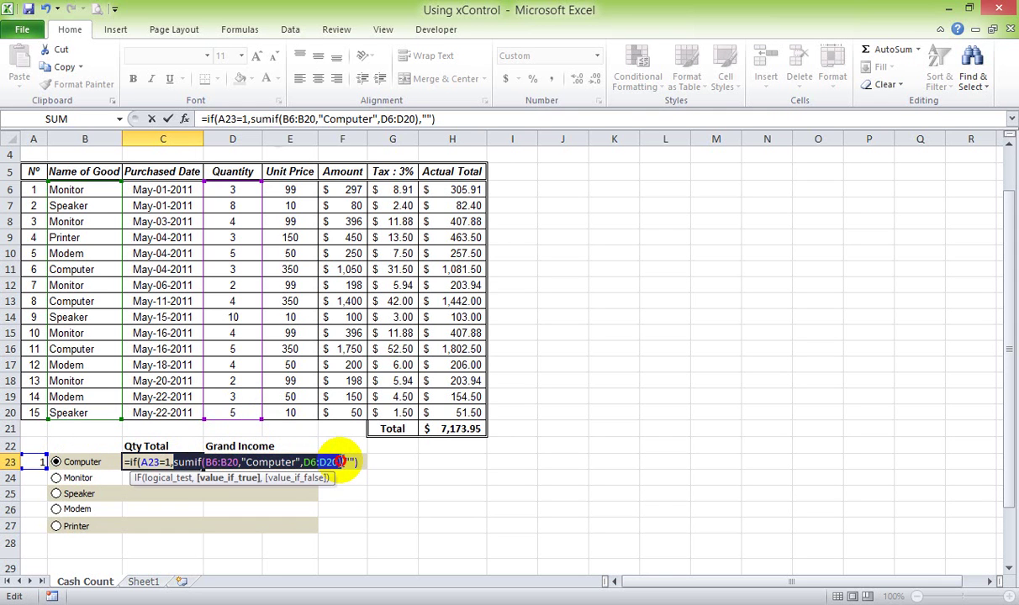
{"action": "left_click", "coordinate": [77, 480]}
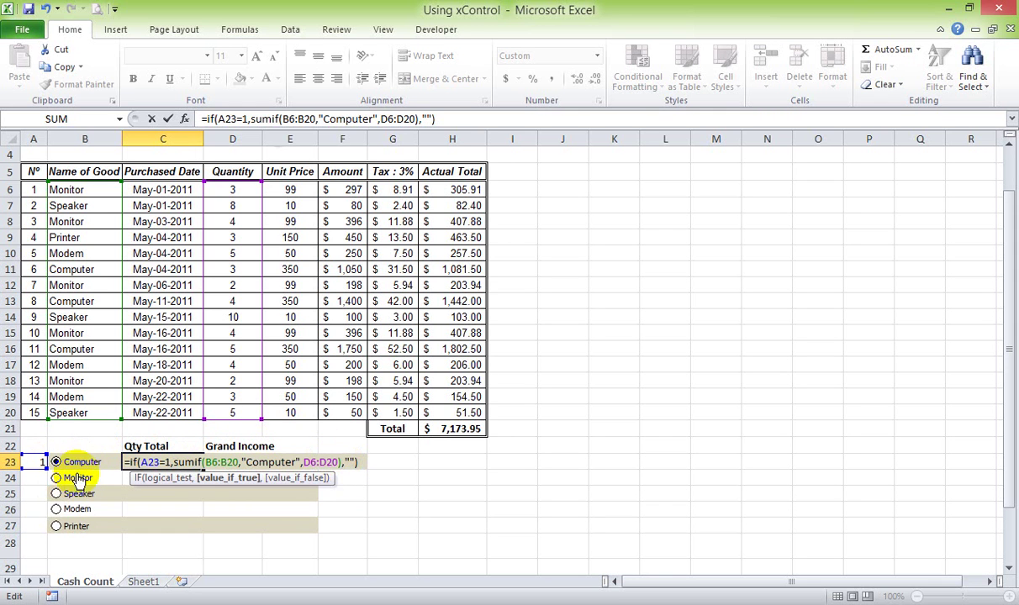
{"action": "left_click", "coordinate": [343, 462]}
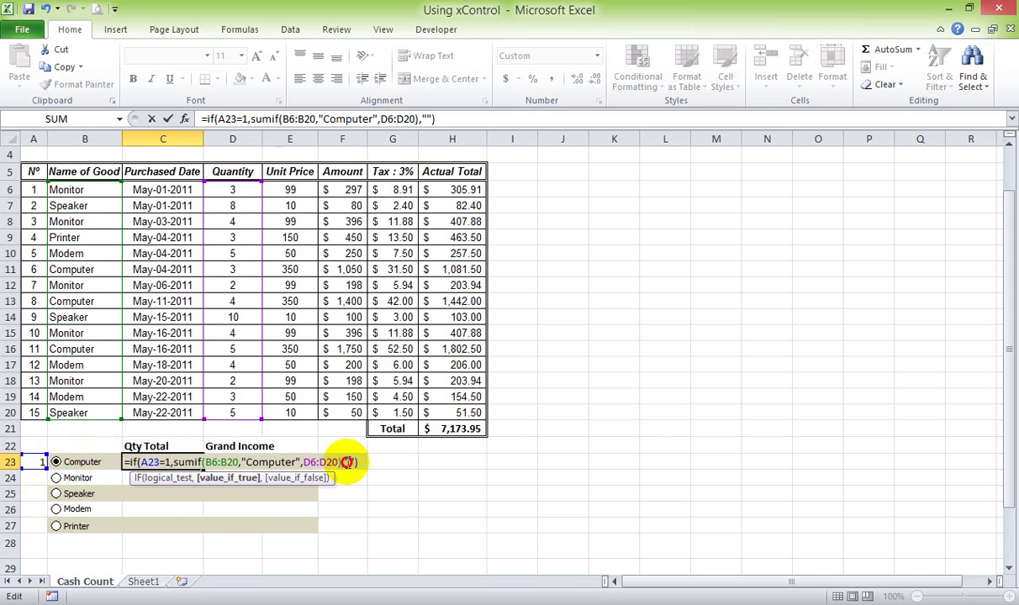
{"action": "left_click_drag", "start_coordinate": [347, 462], "coordinate": [353, 461]}
{"action": "left_click", "coordinate": [354, 463]}
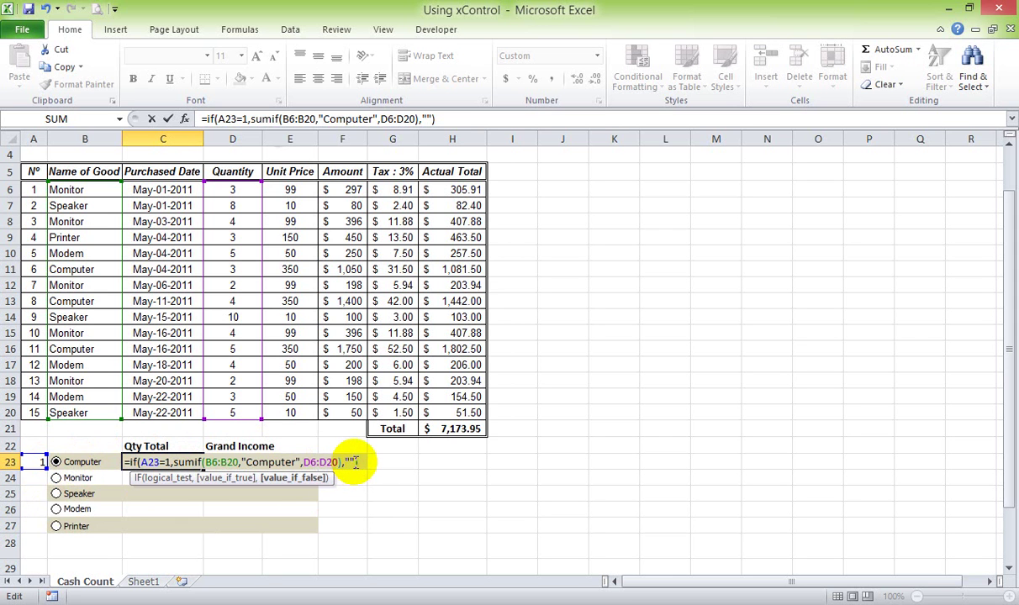
{"action": "key", "text": "Return"}
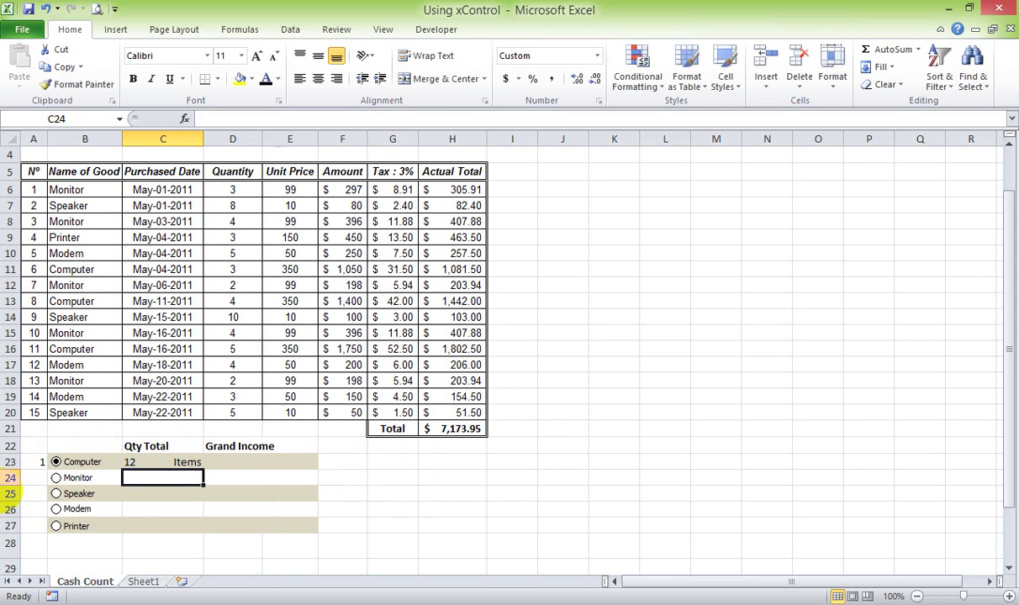
{"action": "left_click", "coordinate": [57, 478]}
{"action": "left_click", "coordinate": [62, 494]}
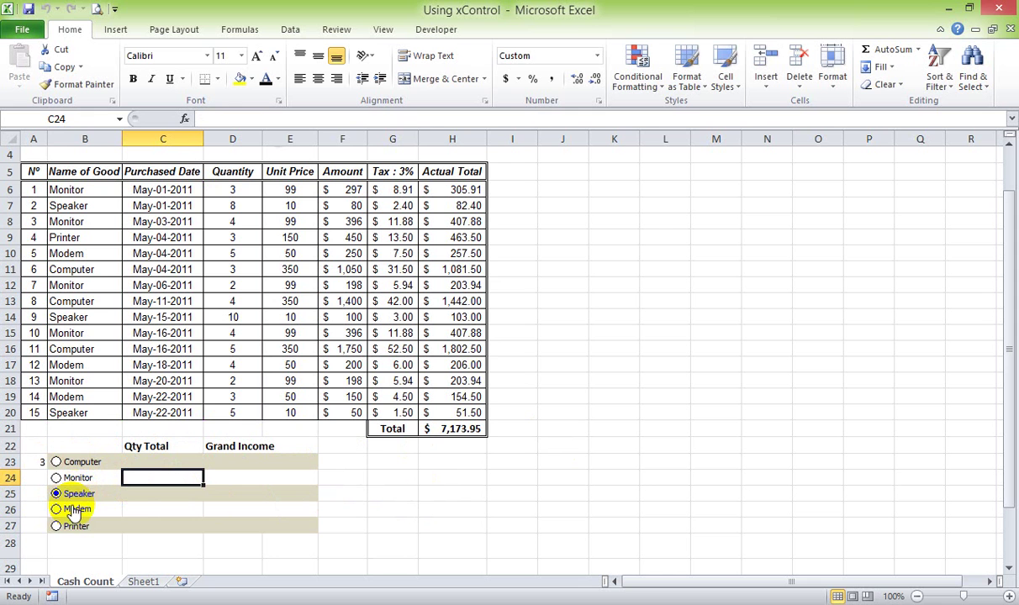
{"action": "left_click", "coordinate": [67, 510]}
{"action": "left_click", "coordinate": [76, 479]}
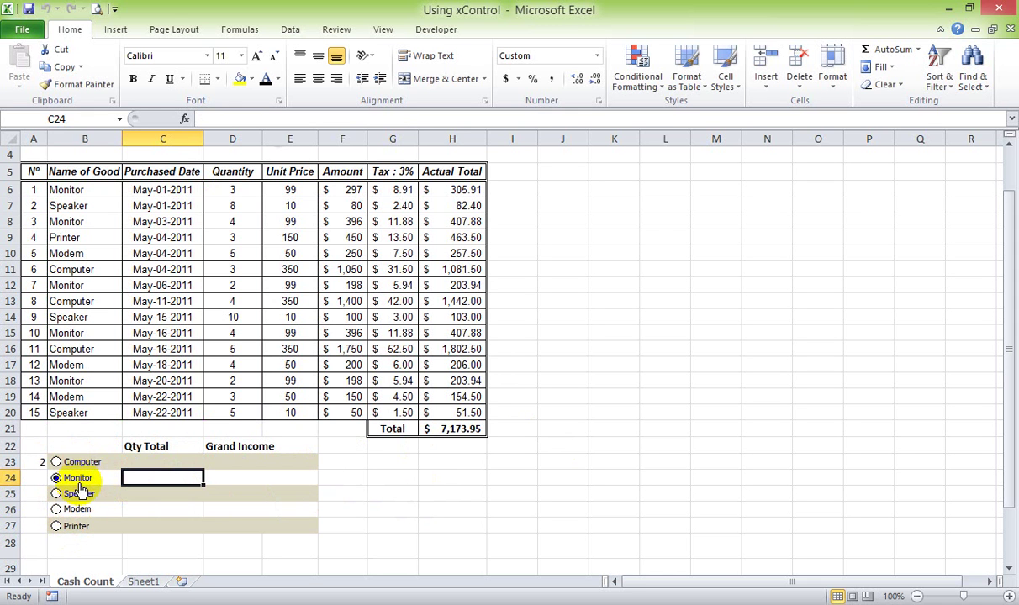
{"action": "left_click", "coordinate": [72, 494]}
{"action": "left_click", "coordinate": [67, 478]}
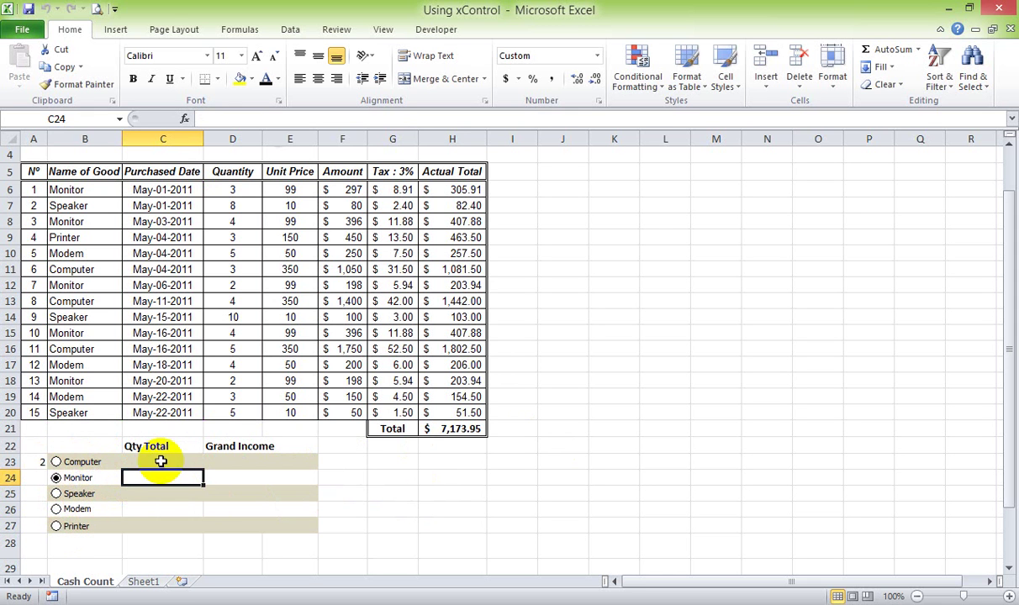
{"action": "left_click", "coordinate": [61, 461]}
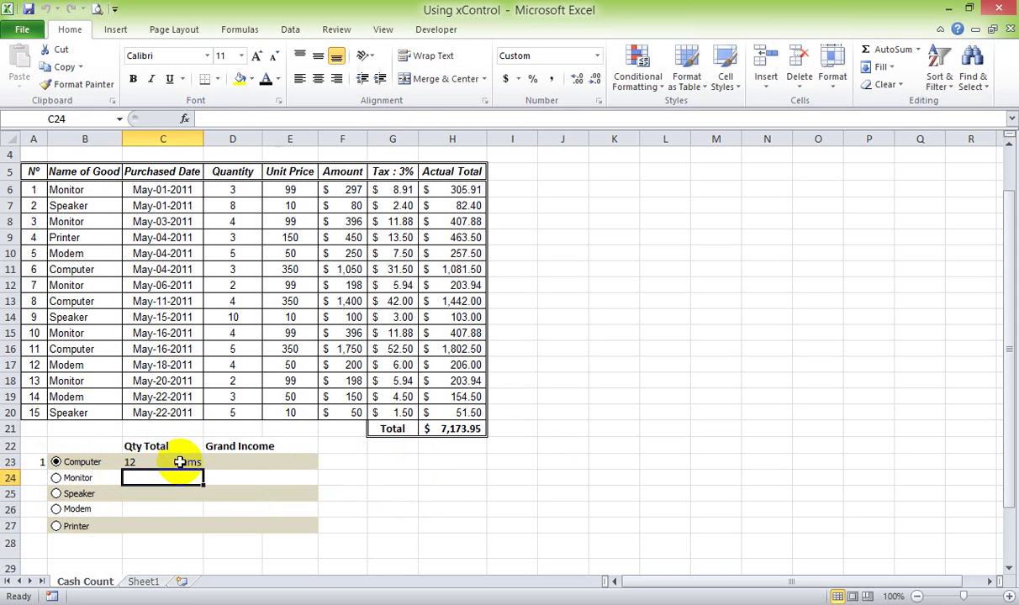
{"action": "left_click", "coordinate": [168, 459]}
{"action": "left_click", "coordinate": [435, 521]}
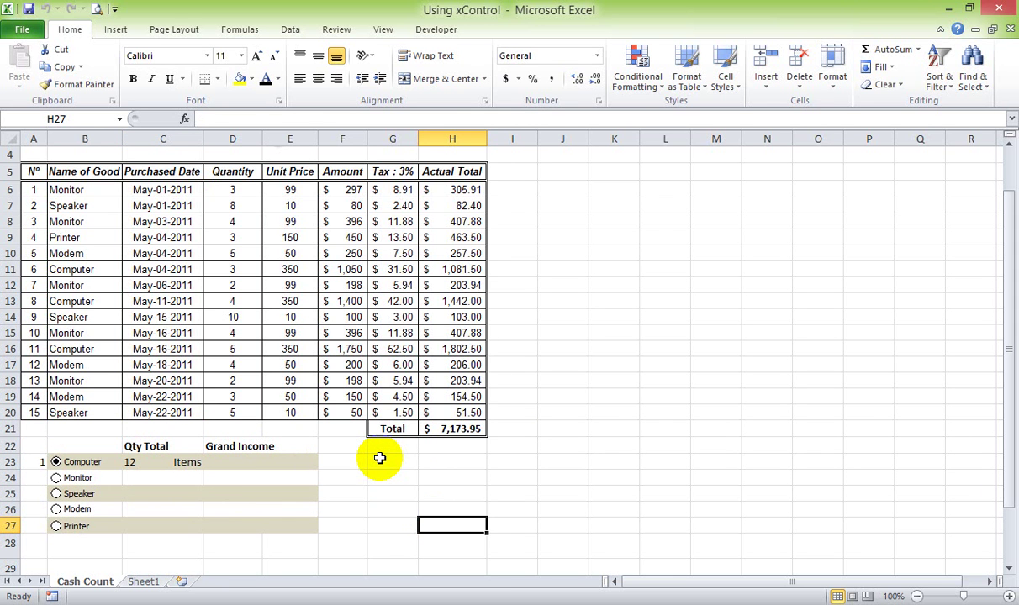
{"action": "left_click", "coordinate": [271, 459]}
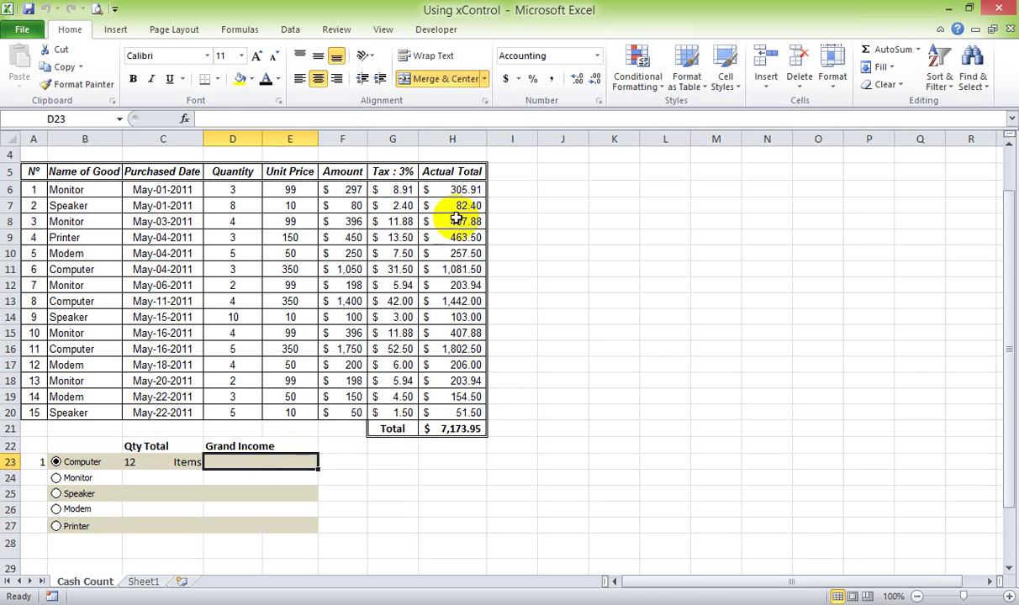
{"action": "left_click_drag", "start_coordinate": [454, 189], "coordinate": [452, 413]}
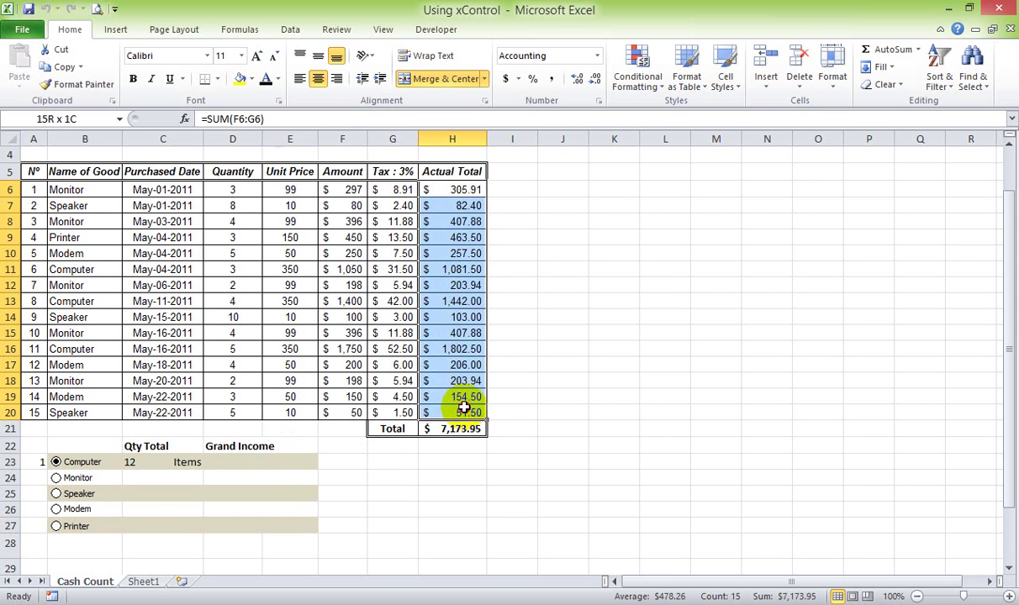
Step: Begin the Grand Income formula in D23 with =IF(A23=1, followed by SUMIF(
{"action": "left_click", "coordinate": [271, 461]}
{"action": "type", "text": "="}
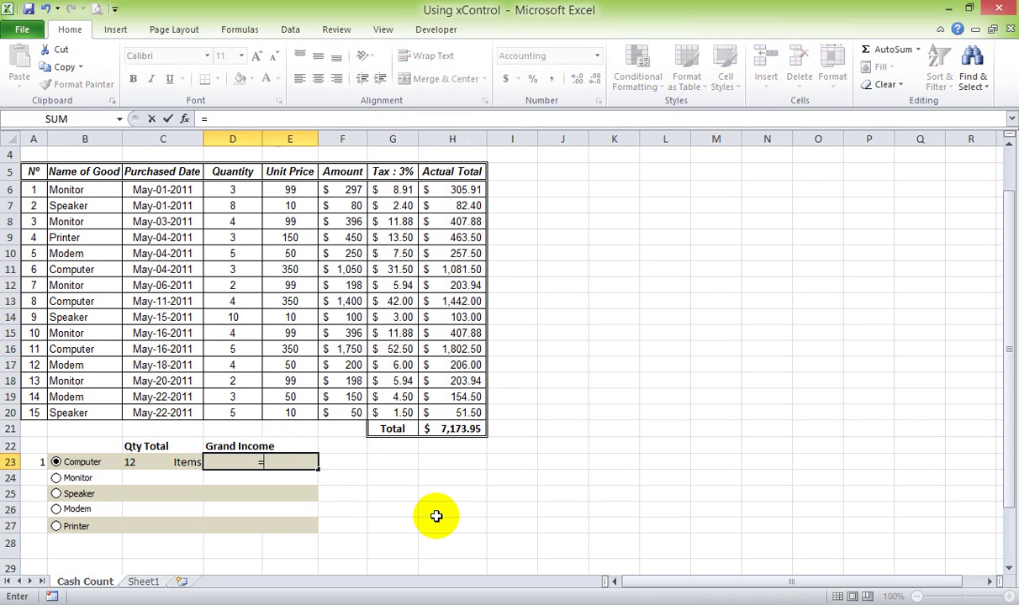
{"action": "type", "text": "if("}
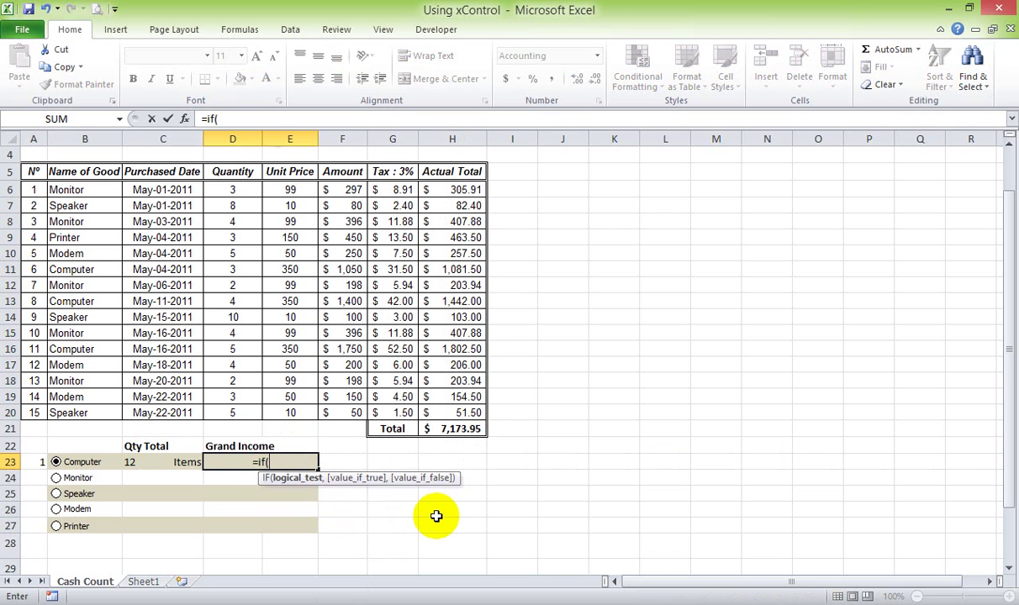
{"action": "left_click", "coordinate": [38, 463]}
{"action": "type", "text": "=1"}
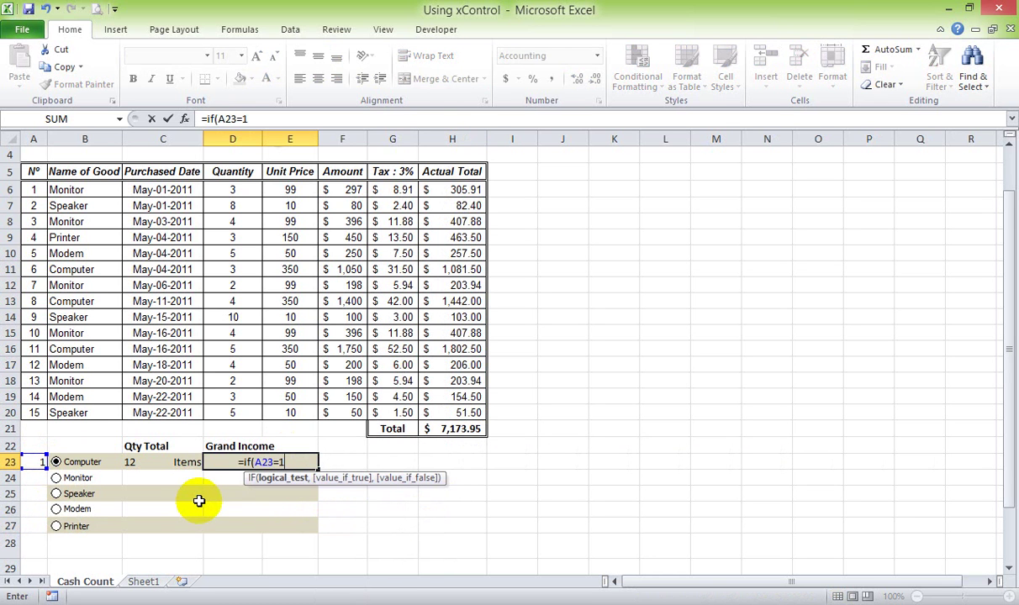
{"action": "type", "text": ",\""}
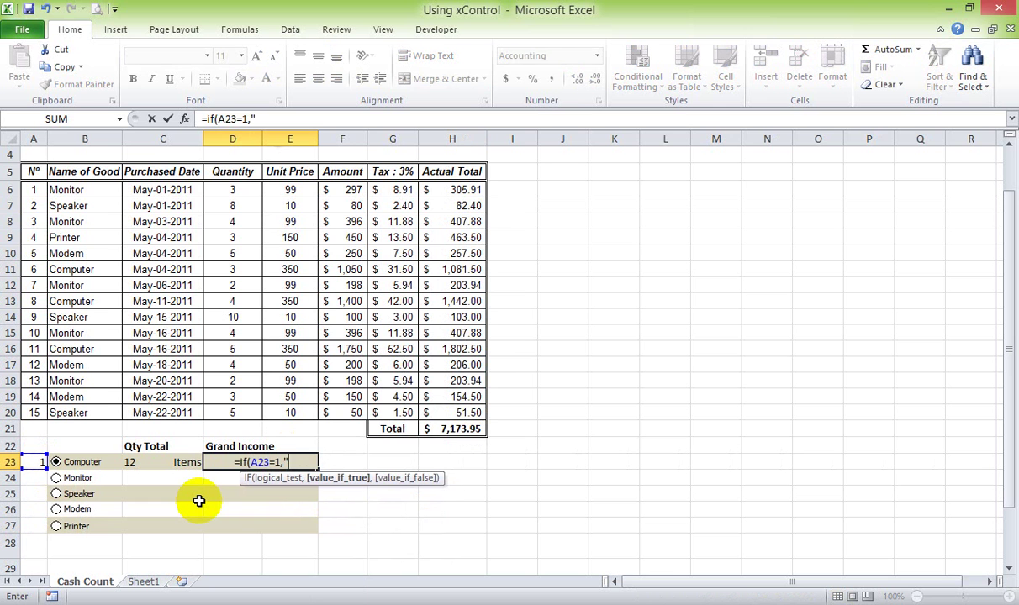
{"action": "key", "text": "BackSpace"}
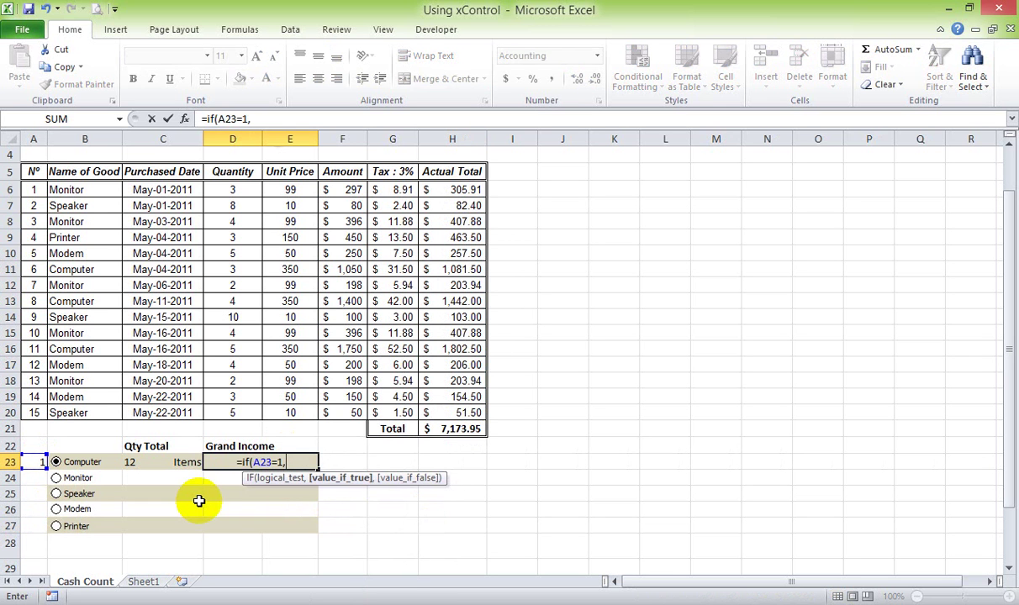
{"action": "type", "text": "sumif("}
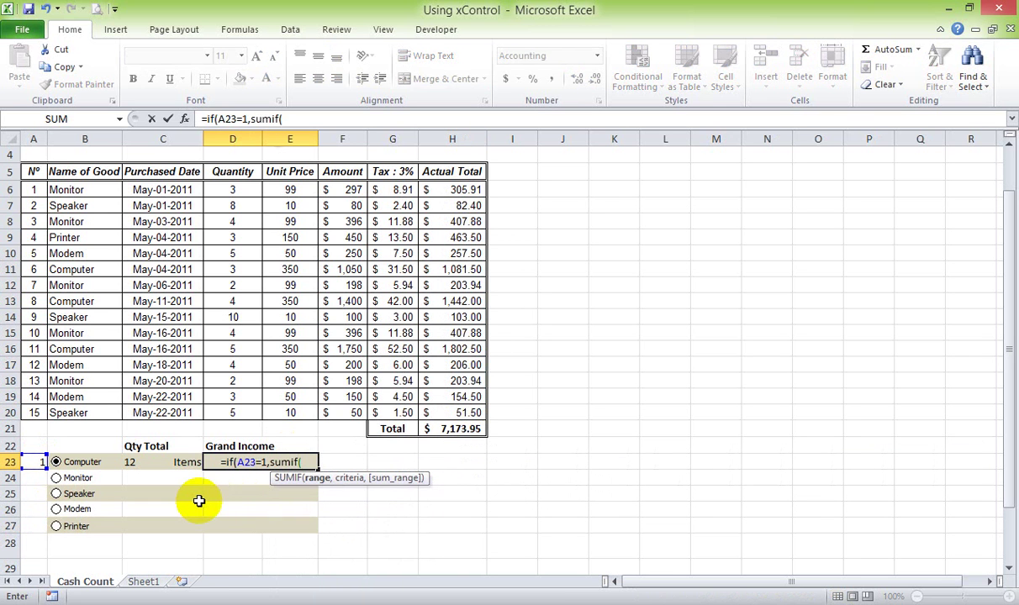
Step: Finish SUMIF(B6:B20,"Computer",H6:H20) with a "" fallback and confirm, showing $4,326.00
{"action": "left_click_drag", "start_coordinate": [75, 190], "coordinate": [108, 422]}
{"action": "type", "text": ","}
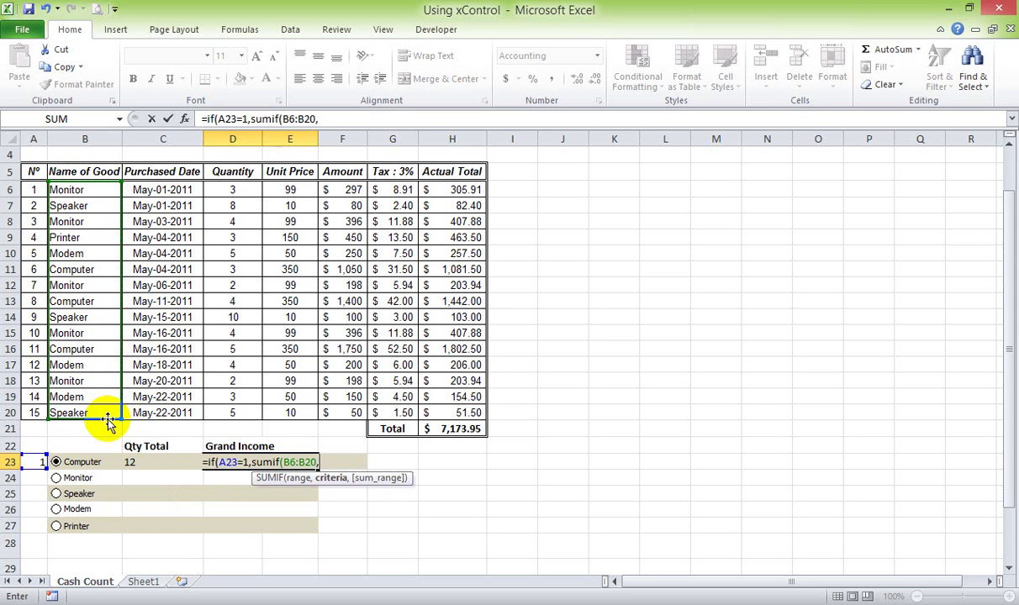
{"action": "type", "text": "\"co"}
{"action": "key", "text": "BackSpace"}
{"action": "key", "text": "BackSpace"}
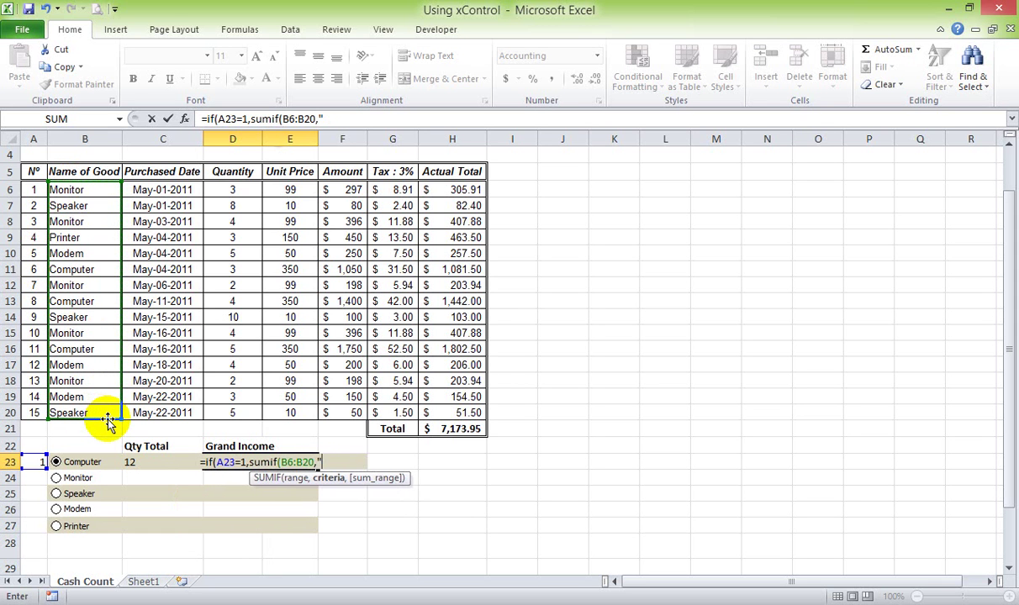
{"action": "type", "text": "Computer\""}
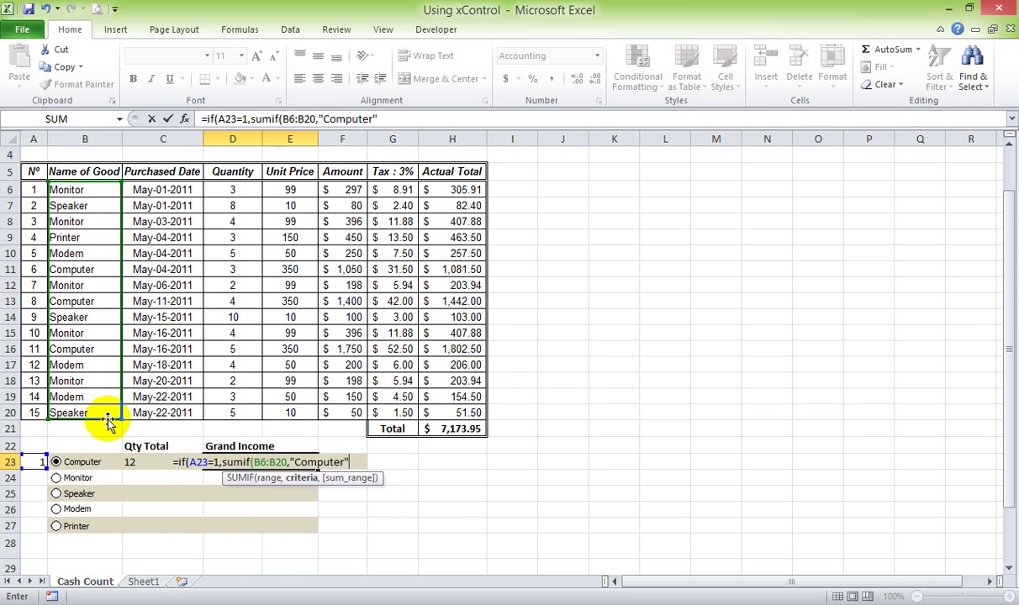
{"action": "type", "text": ","}
{"action": "left_click_drag", "start_coordinate": [442, 191], "coordinate": [464, 410]}
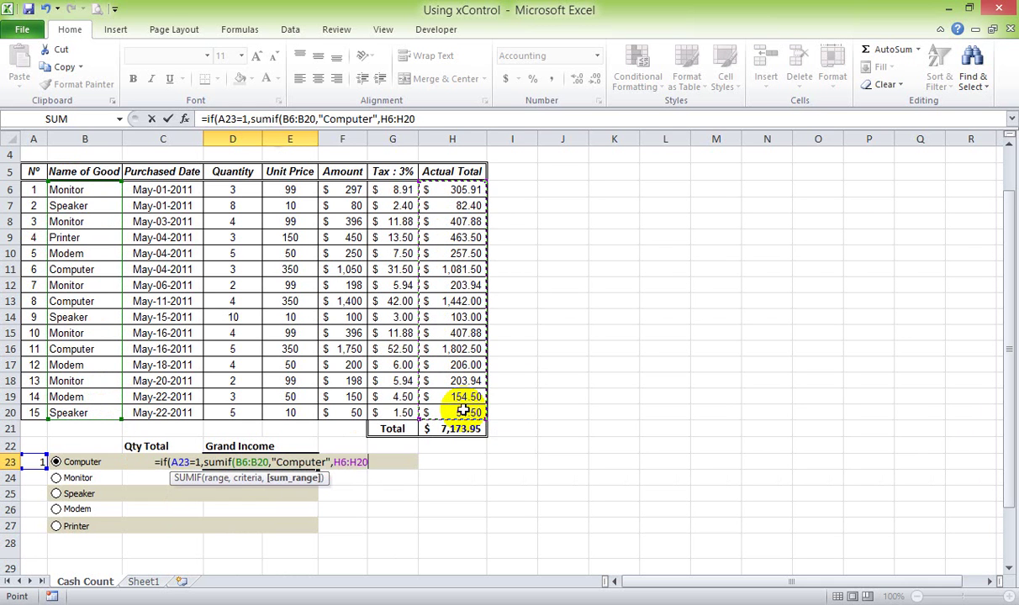
{"action": "type", "text": "),"}
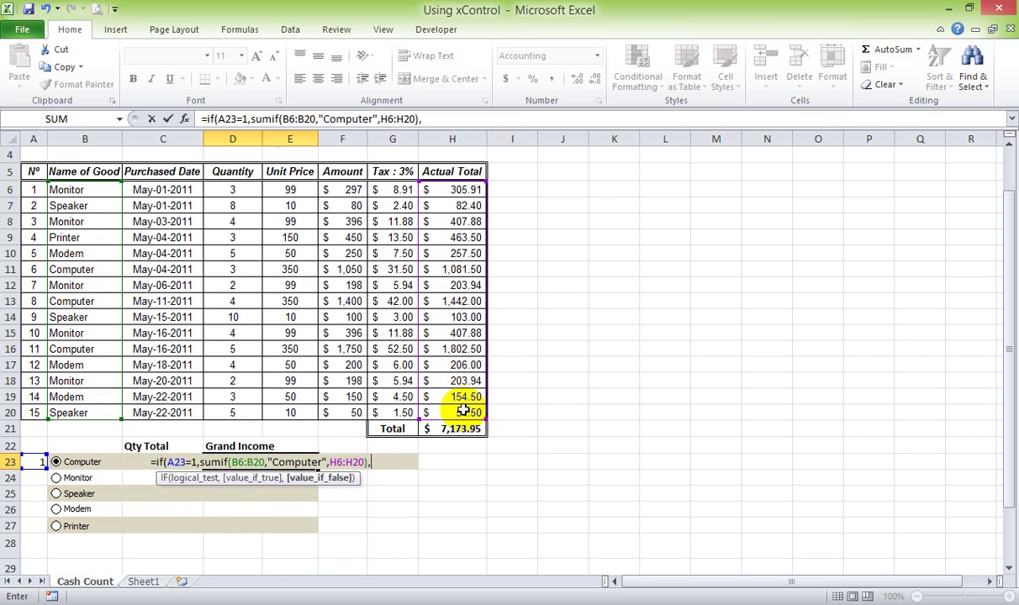
{"action": "type", "text": "\"\""}
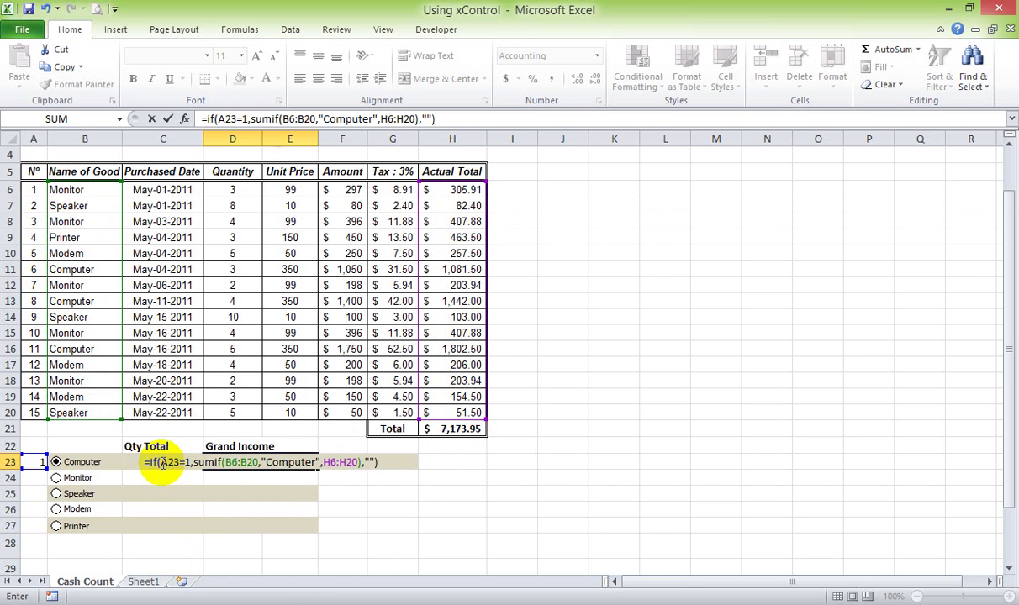
{"action": "left_click_drag", "start_coordinate": [162, 463], "coordinate": [323, 461]}
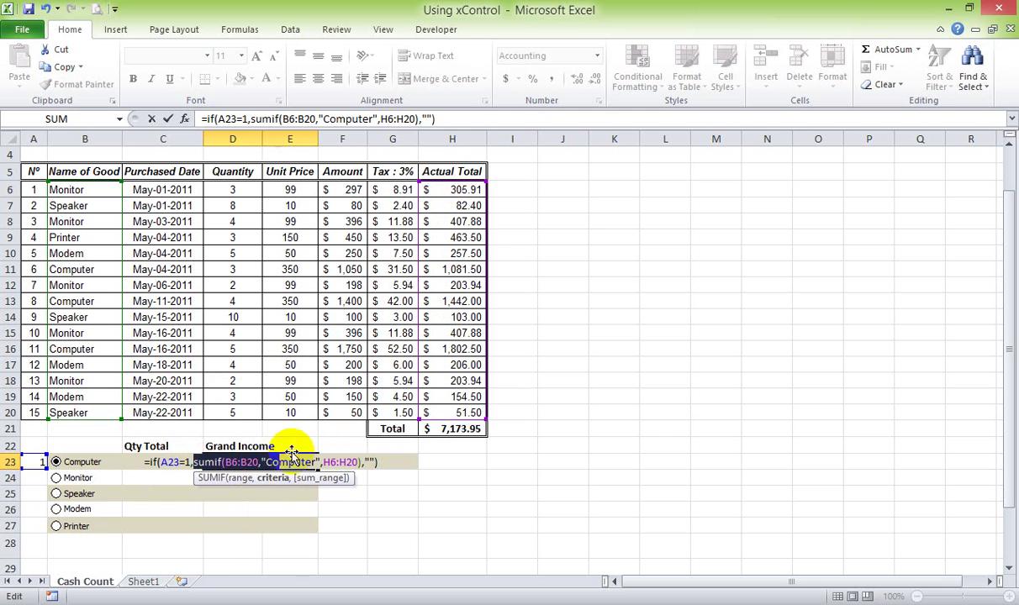
{"action": "left_click_drag", "start_coordinate": [261, 462], "coordinate": [335, 462]}
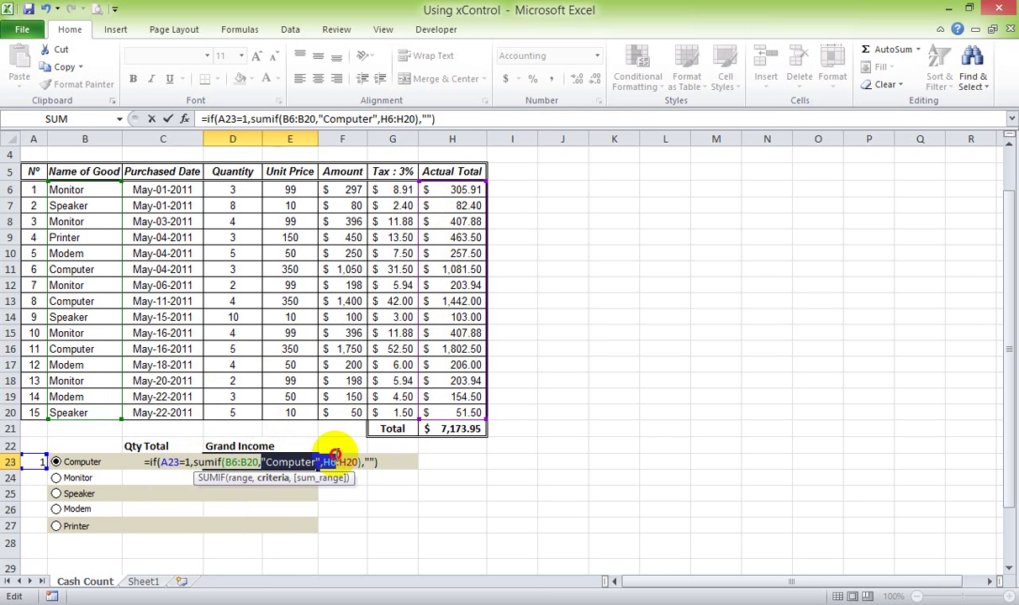
{"action": "key", "text": "Return"}
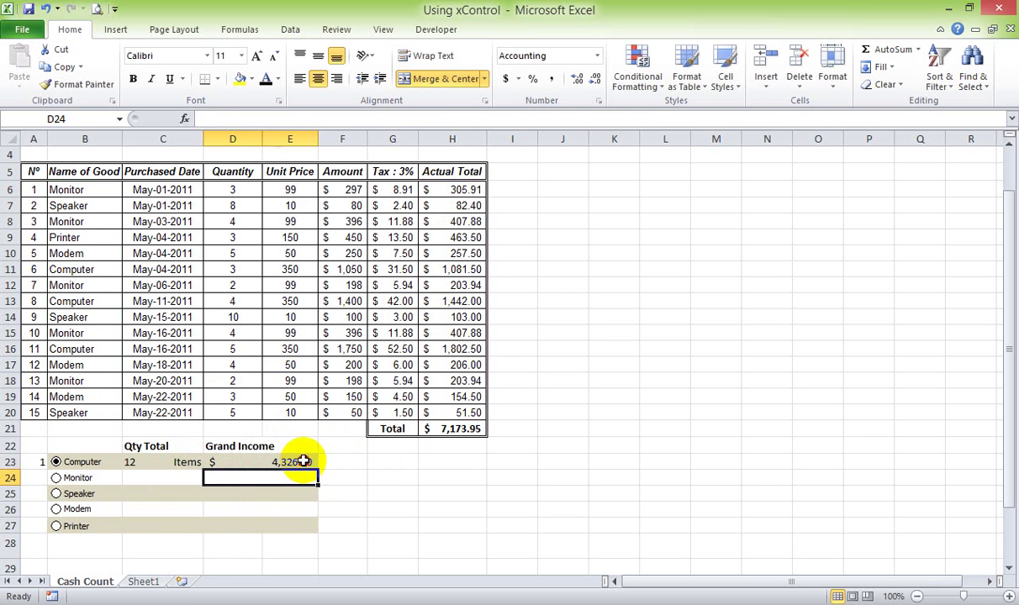
Step: Choose the Monitor option and confirm that Qty Total and Grand Income both go blank
{"action": "left_click", "coordinate": [301, 461]}
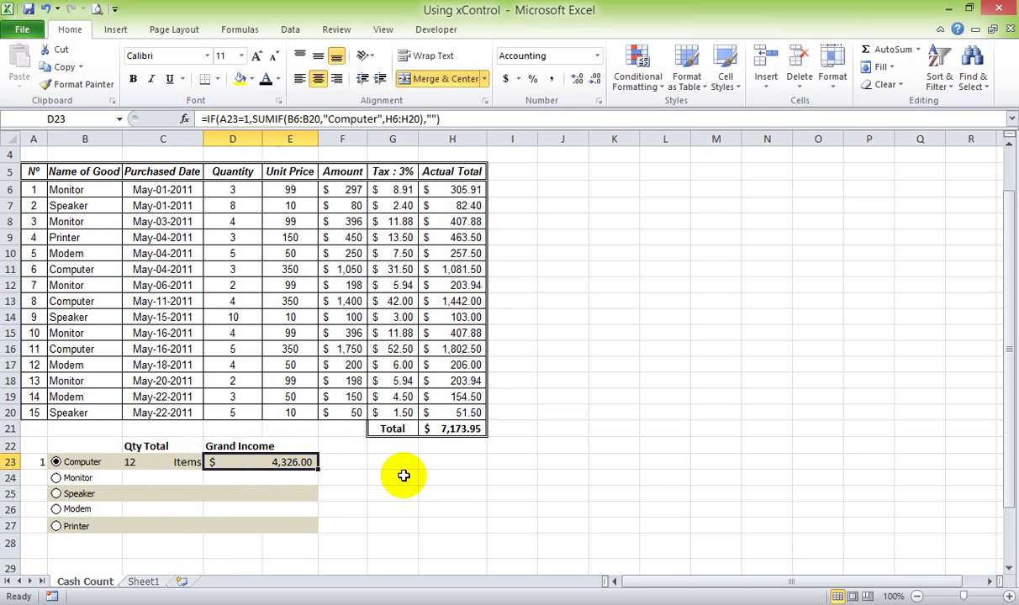
{"action": "left_click", "coordinate": [73, 478]}
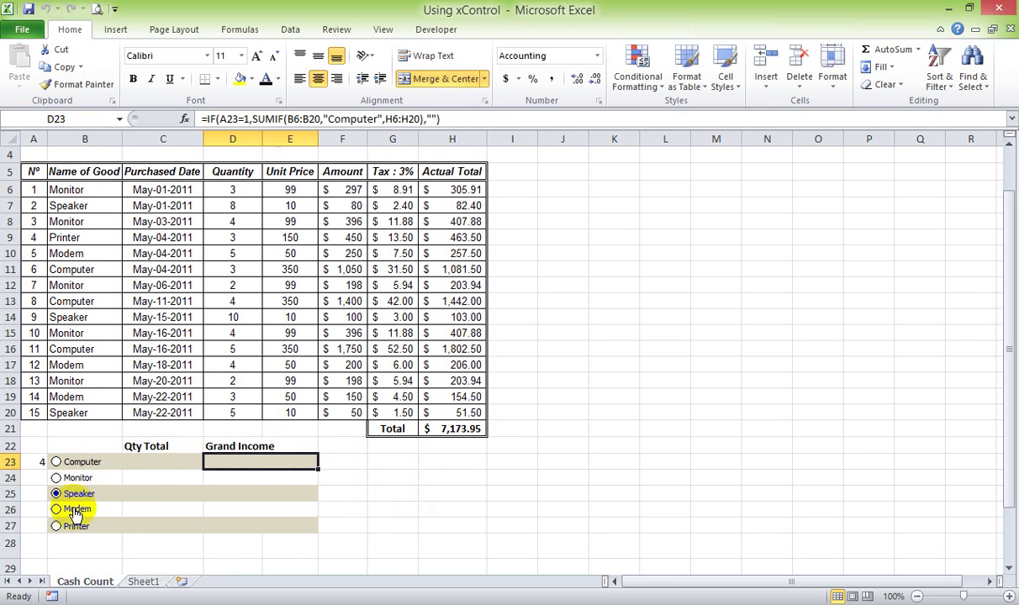
{"action": "left_click", "coordinate": [67, 478]}
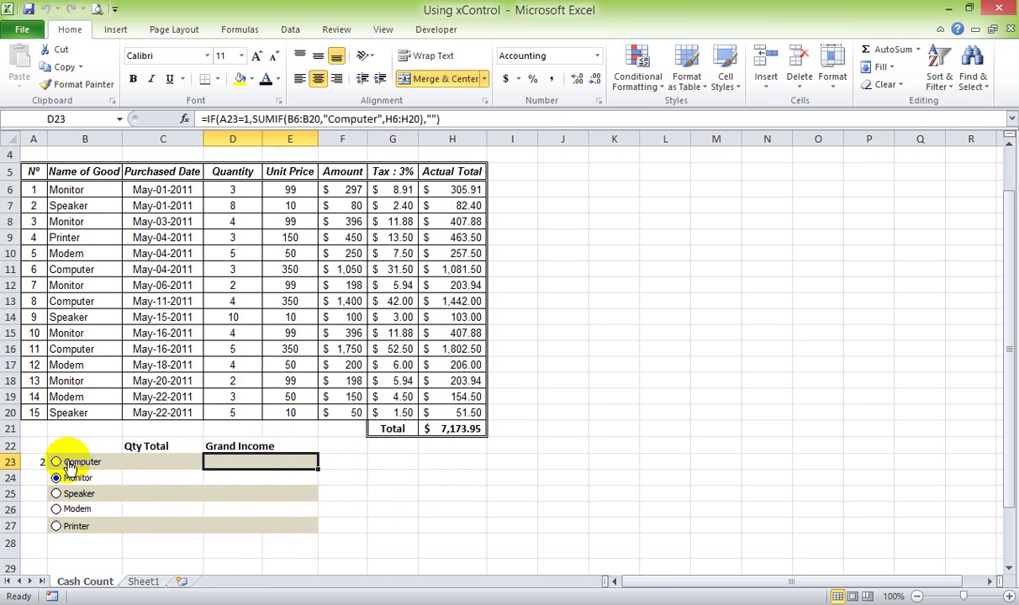
{"action": "left_click", "coordinate": [181, 469]}
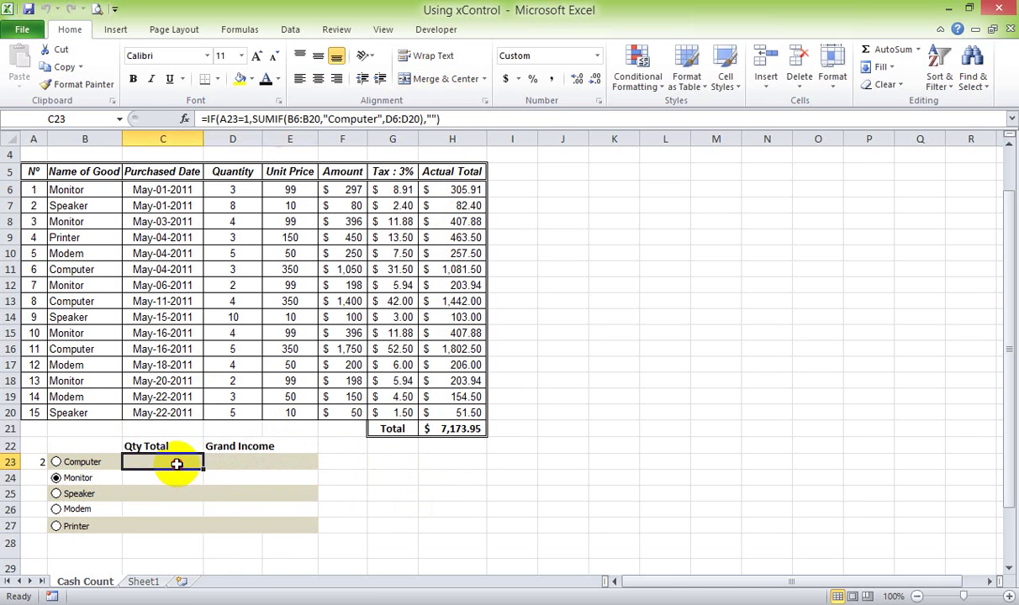
Step: Copy the Qty Total formula from C23 into G23 after the label 'QTY Total: '
{"action": "double_click", "coordinate": [177, 464]}
{"action": "left_click_drag", "start_coordinate": [130, 461], "coordinate": [368, 462]}
{"action": "key", "text": "ctrl+c"}
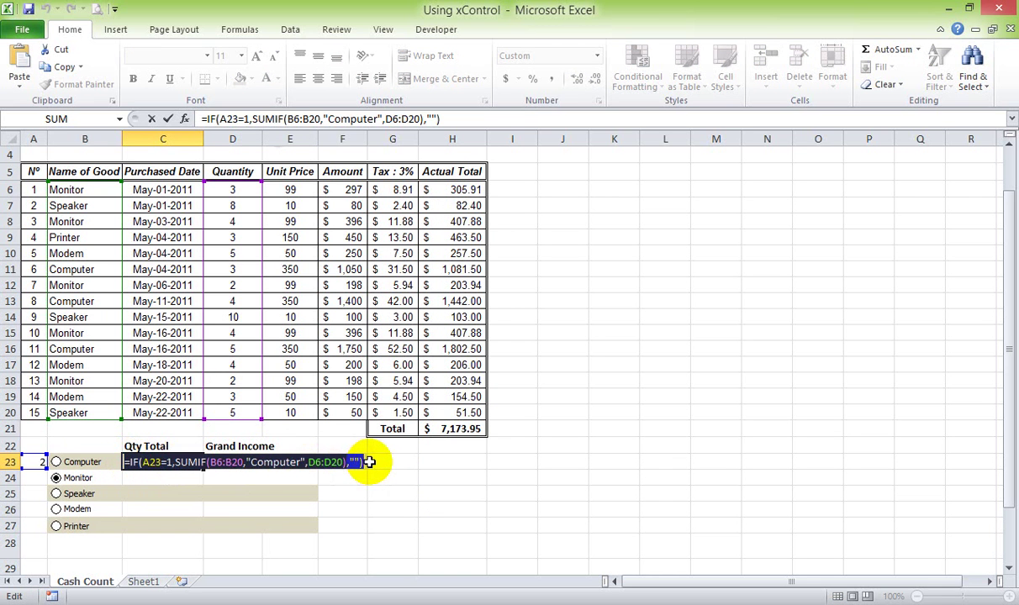
{"action": "key", "text": "Return"}
{"action": "left_click", "coordinate": [393, 459]}
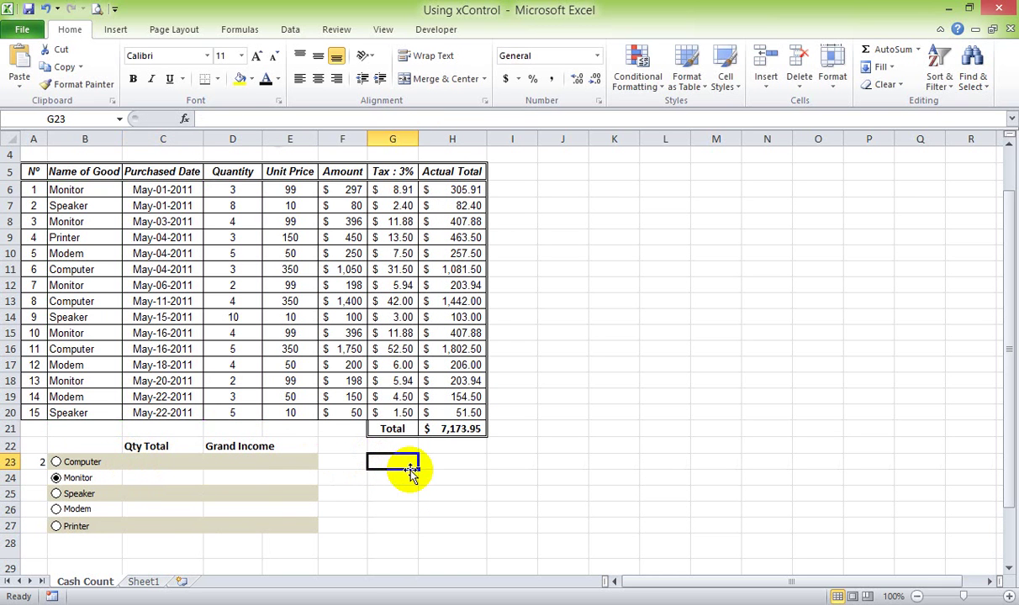
{"action": "type", "text": "QTY Total:"}
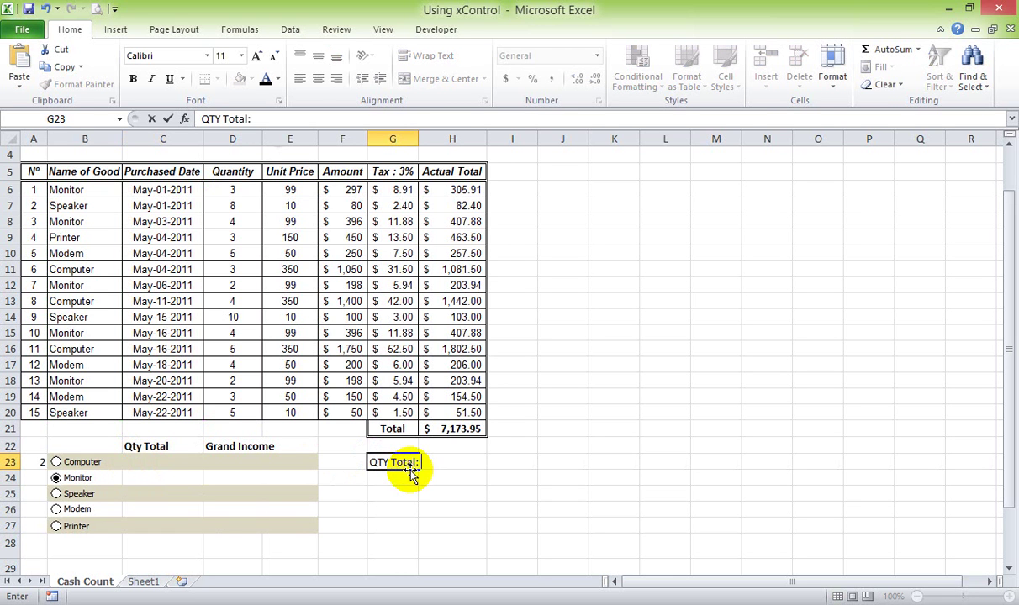
{"action": "key", "text": "ctrl+v"}
{"action": "key", "text": "Return"}
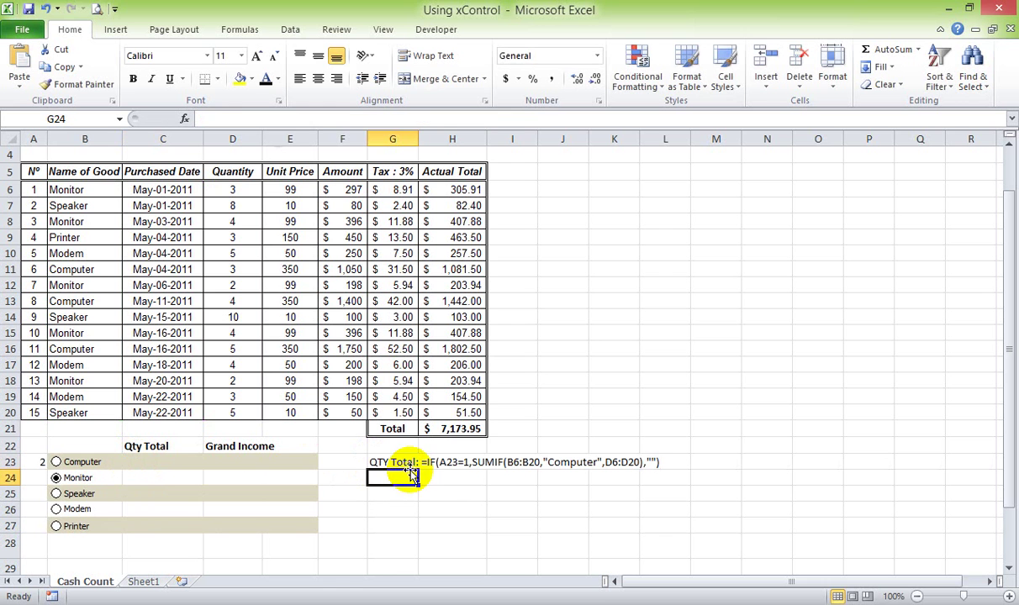
Step: Copy the Grand Income formula from D23 into G24 after the label 'Grand Income: '
{"action": "double_click", "coordinate": [232, 462]}
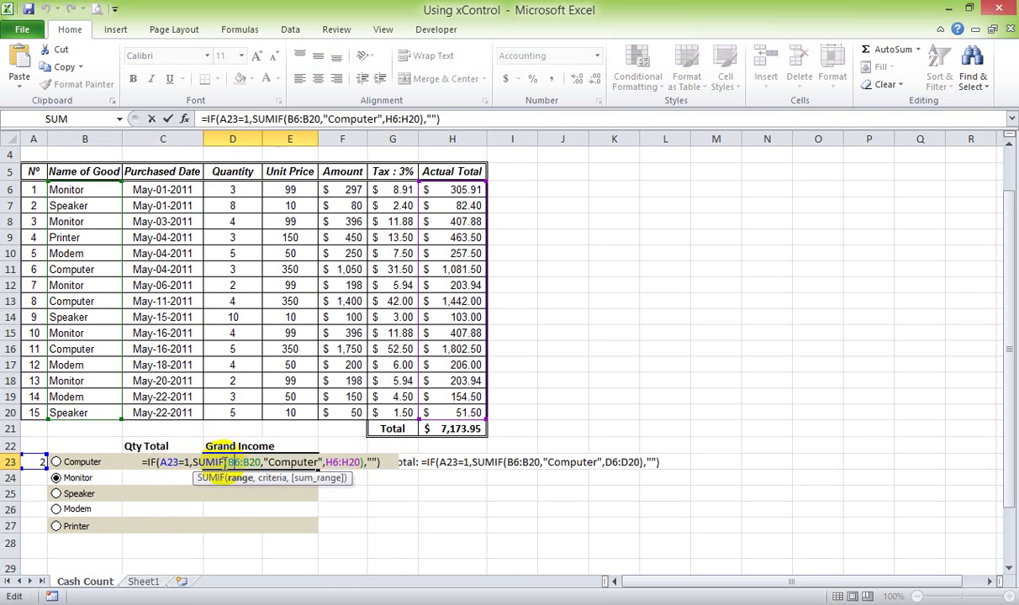
{"action": "left_click_drag", "start_coordinate": [142, 463], "coordinate": [396, 461]}
{"action": "key", "text": "ctrl+c"}
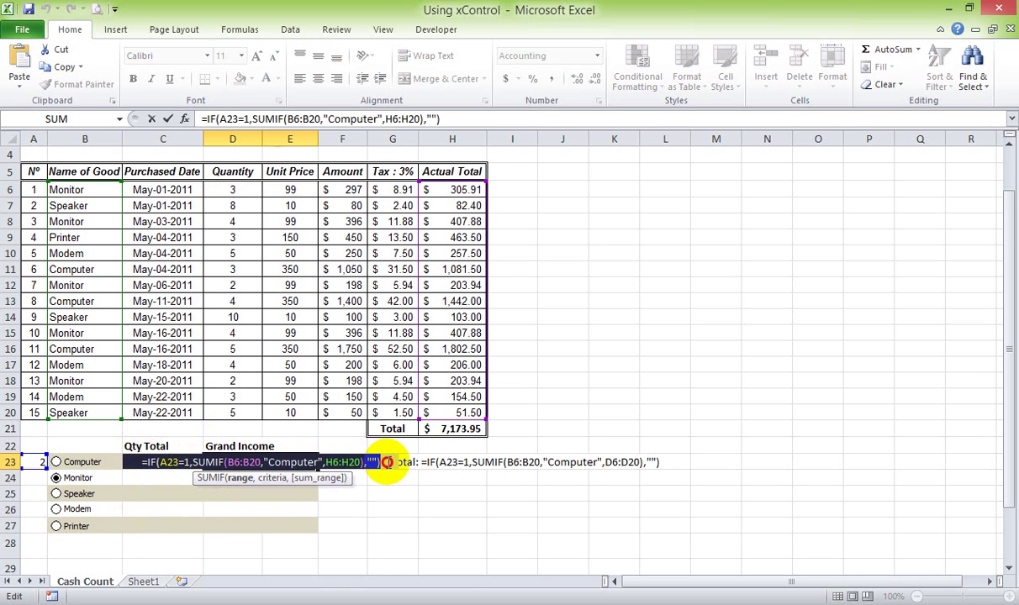
{"action": "key", "text": "Return"}
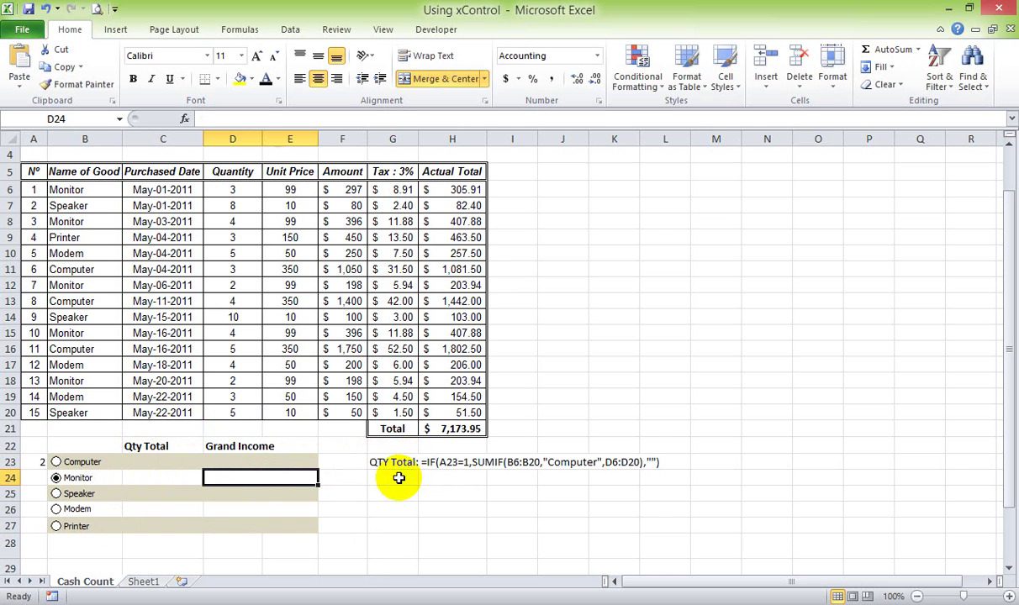
{"action": "left_click", "coordinate": [399, 477]}
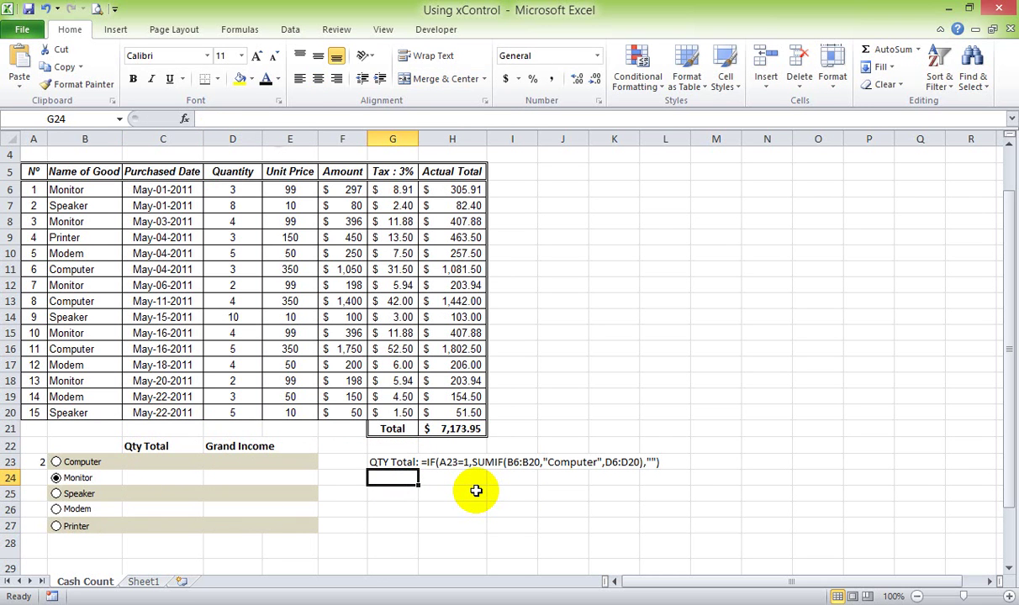
{"action": "type", "text": "Grand Income:"}
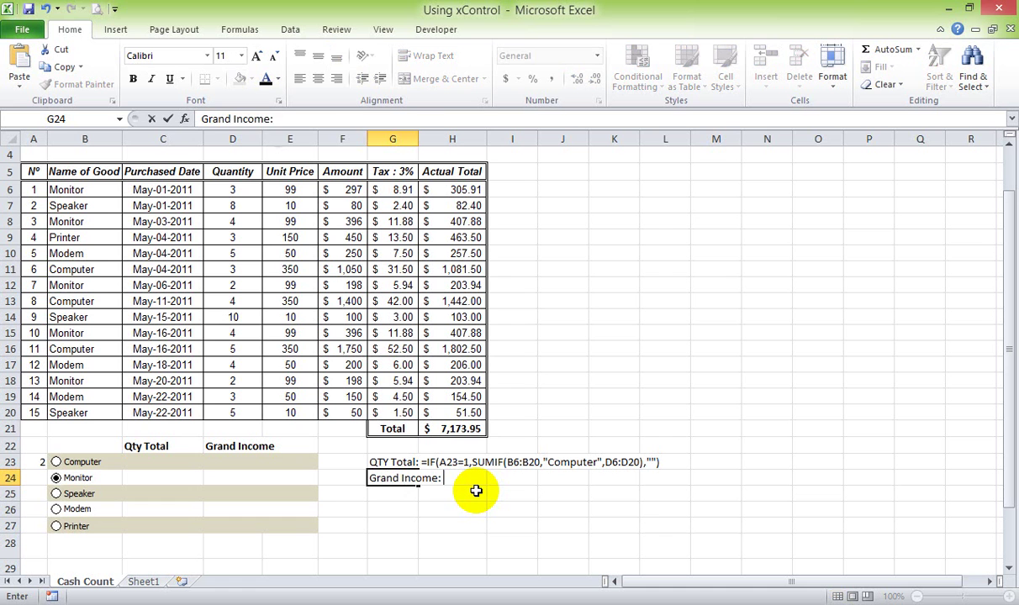
{"action": "key", "text": "ctrl+v"}
{"action": "key", "text": "Return"}
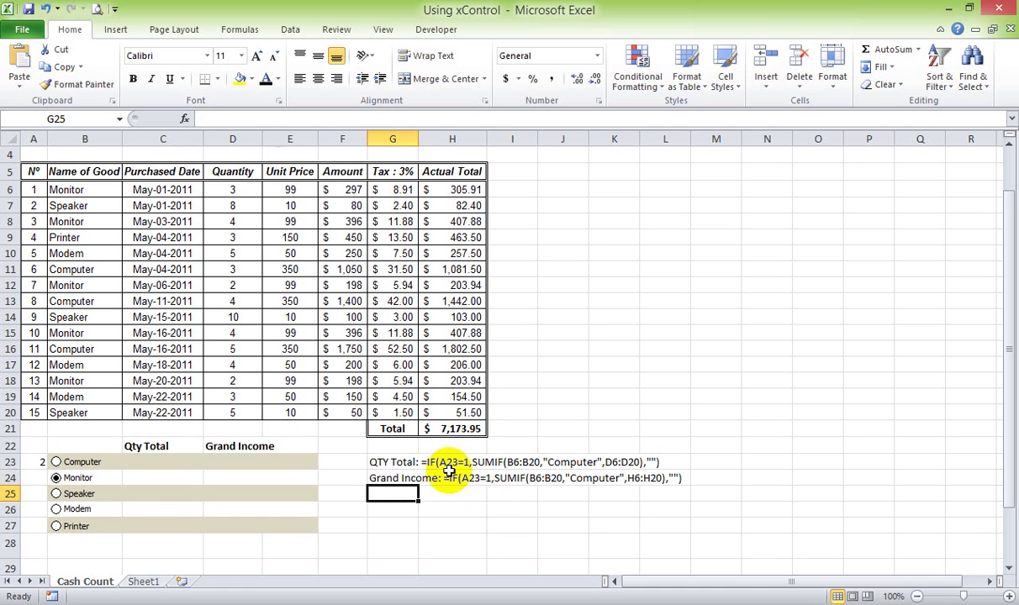
{"action": "left_click_drag", "start_coordinate": [373, 462], "coordinate": [656, 474]}
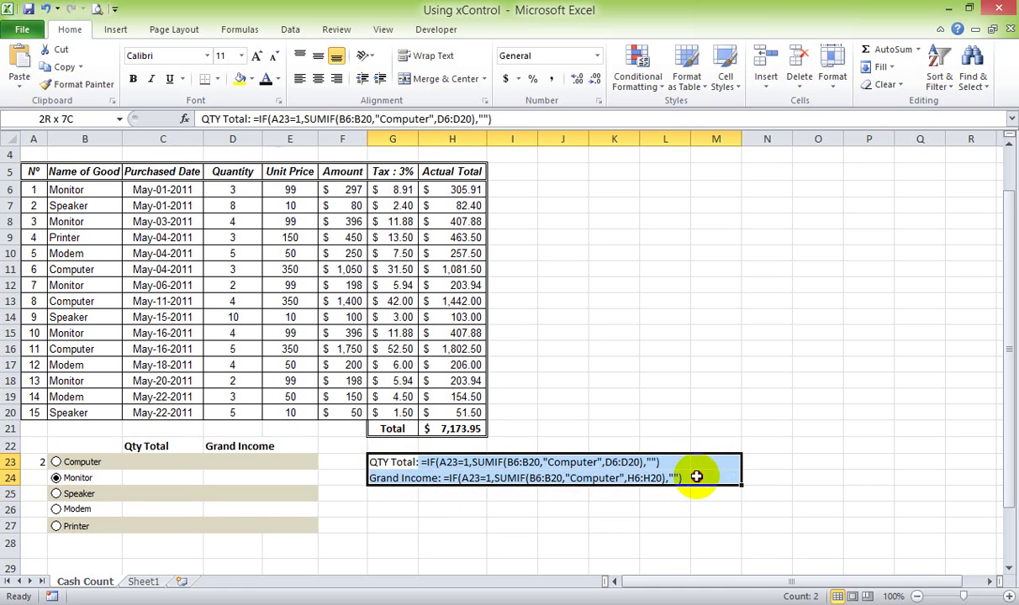
Step: Choose the Printer product option so the linked cell A23 reads 5
{"action": "left_click", "coordinate": [612, 496]}
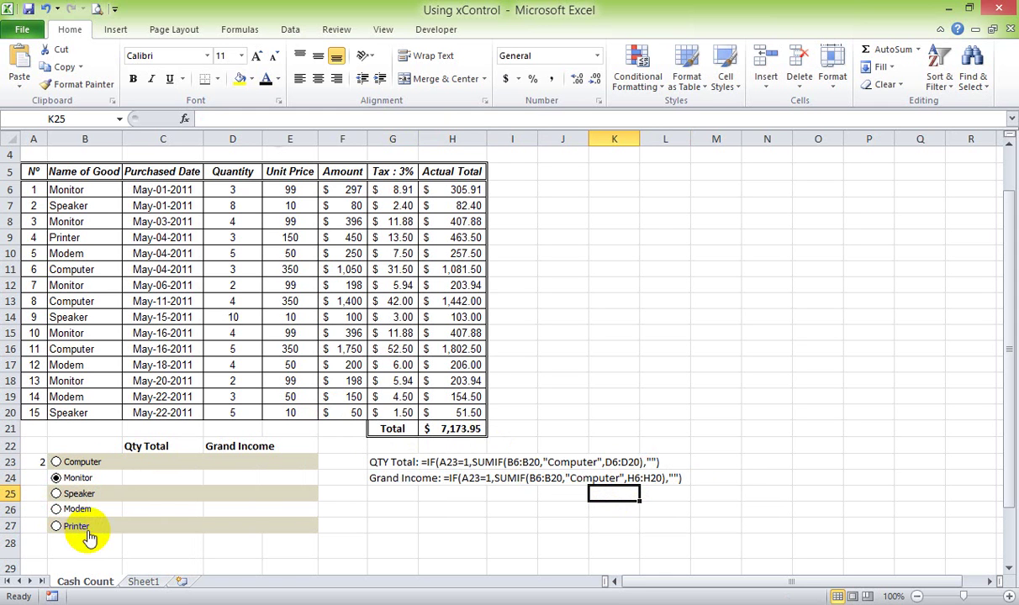
{"action": "left_click", "coordinate": [454, 464]}
{"action": "left_click", "coordinate": [469, 506]}
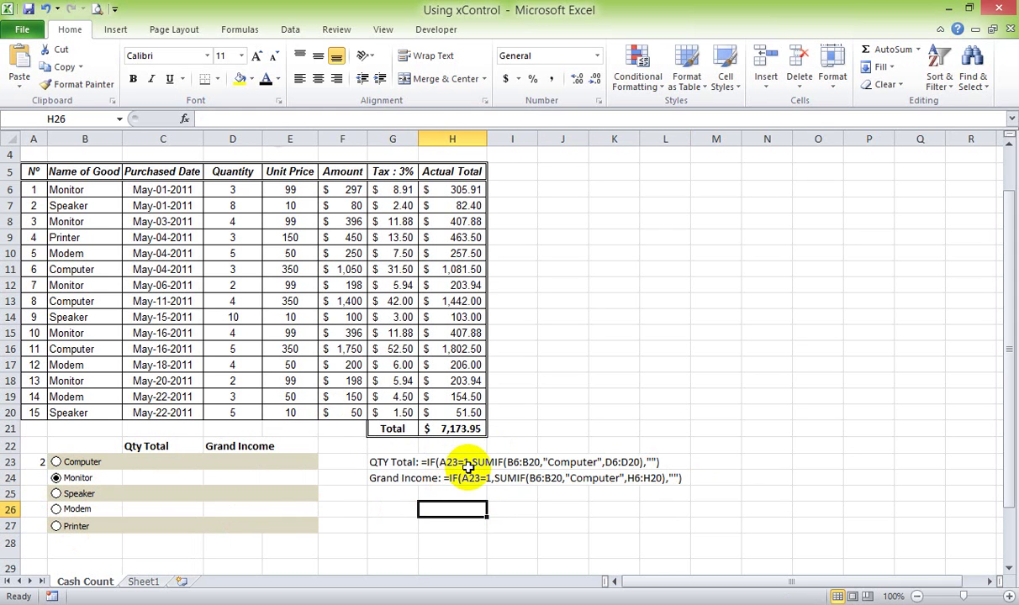
{"action": "left_click", "coordinate": [73, 495]}
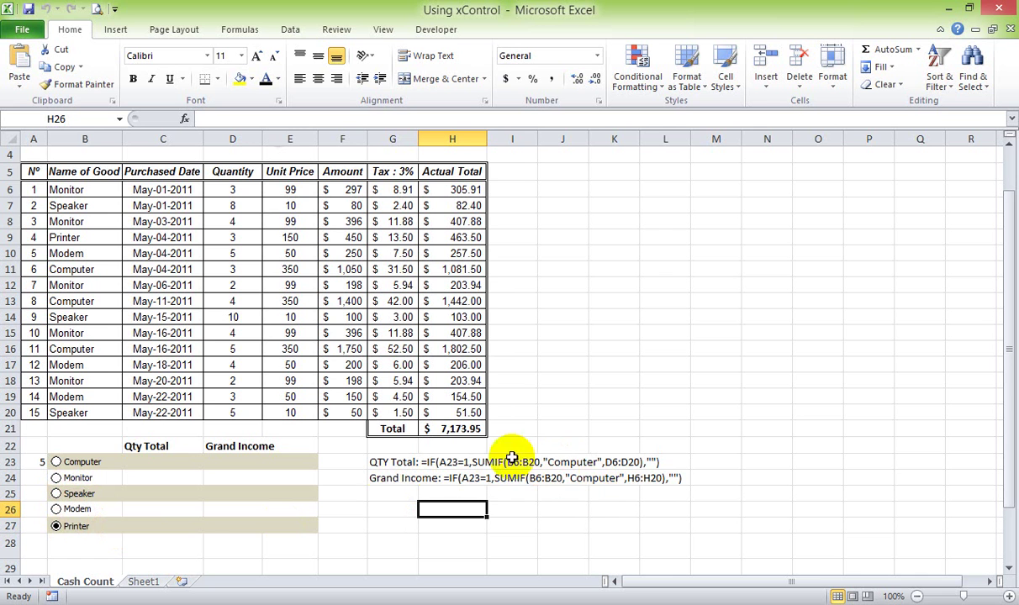
{"action": "left_click", "coordinate": [522, 510]}
Step: Highlight the Amount, Tax and Actual Total figures in F6:H20, then deselect them
{"action": "scroll", "coordinate": [522, 509], "scroll_direction": "up", "scroll_amount": 1}
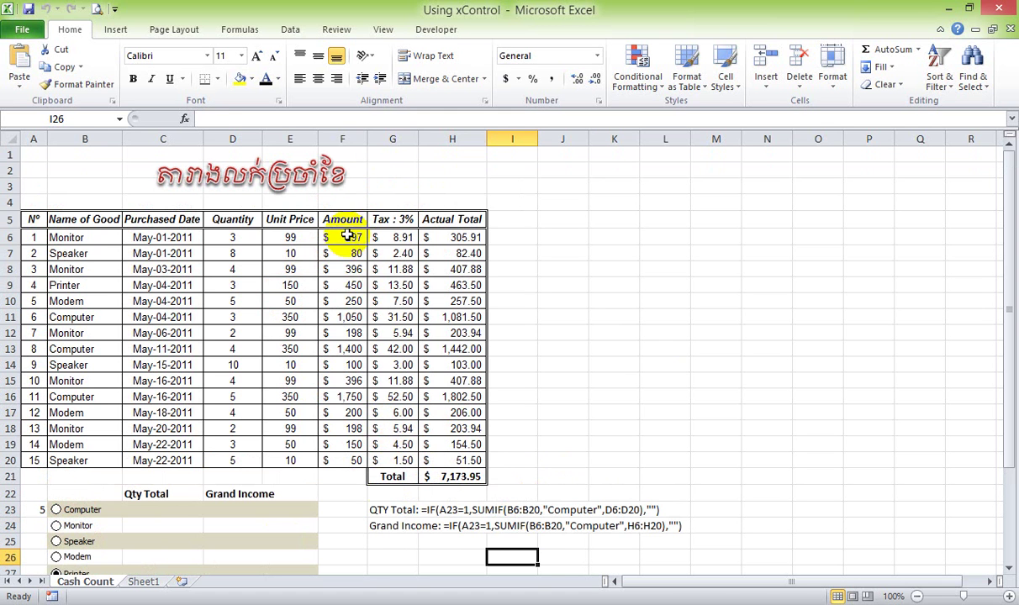
{"action": "left_click_drag", "start_coordinate": [347, 237], "coordinate": [464, 454]}
{"action": "left_click", "coordinate": [528, 439]}
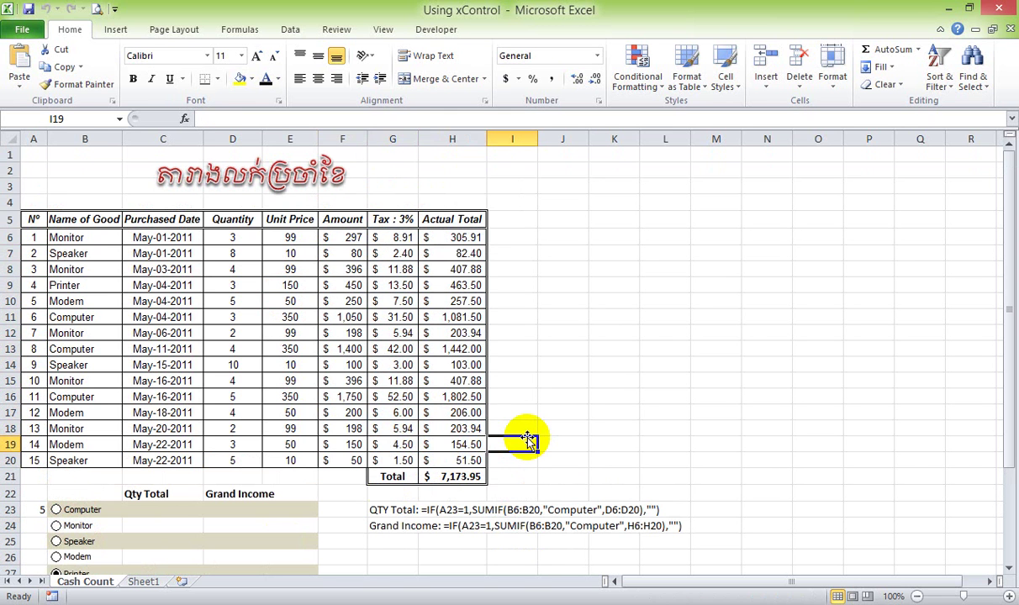
{"action": "left_click", "coordinate": [564, 413]}
{"action": "key", "text": "Down"}
{"action": "key", "text": "Down"}
{"action": "key", "text": "Down"}
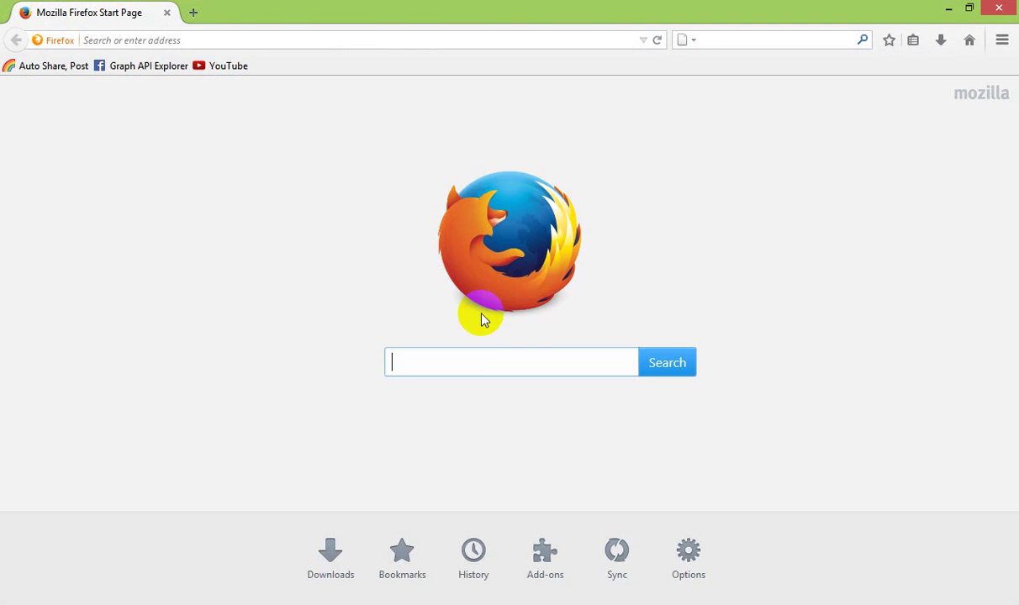
Step: Connect to the Wi‑Fi network and reload the YouTube bookmark to reach its home page
{"action": "left_click", "coordinate": [239, 70]}
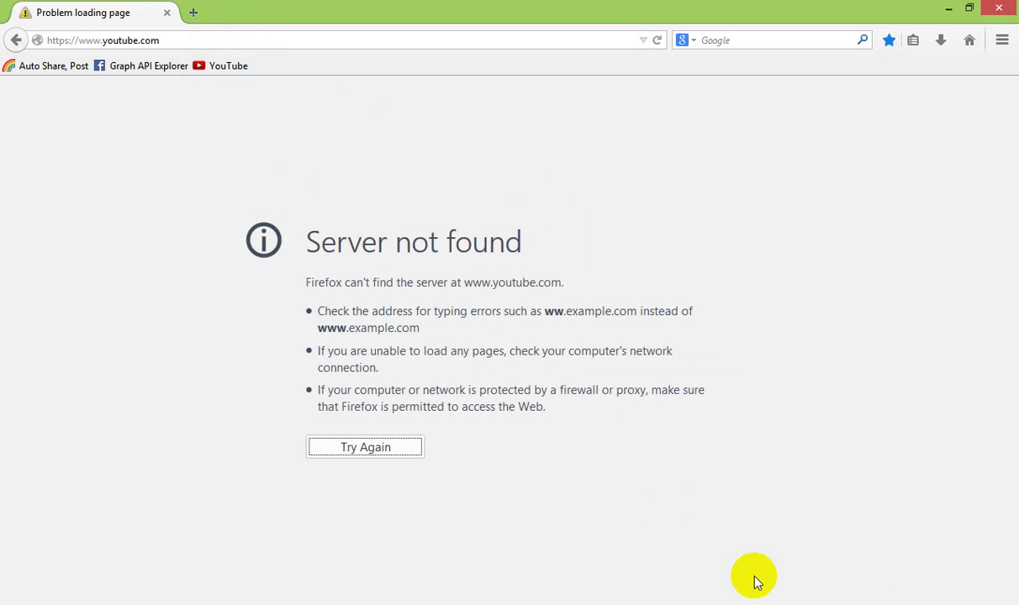
{"action": "left_click", "coordinate": [897, 602]}
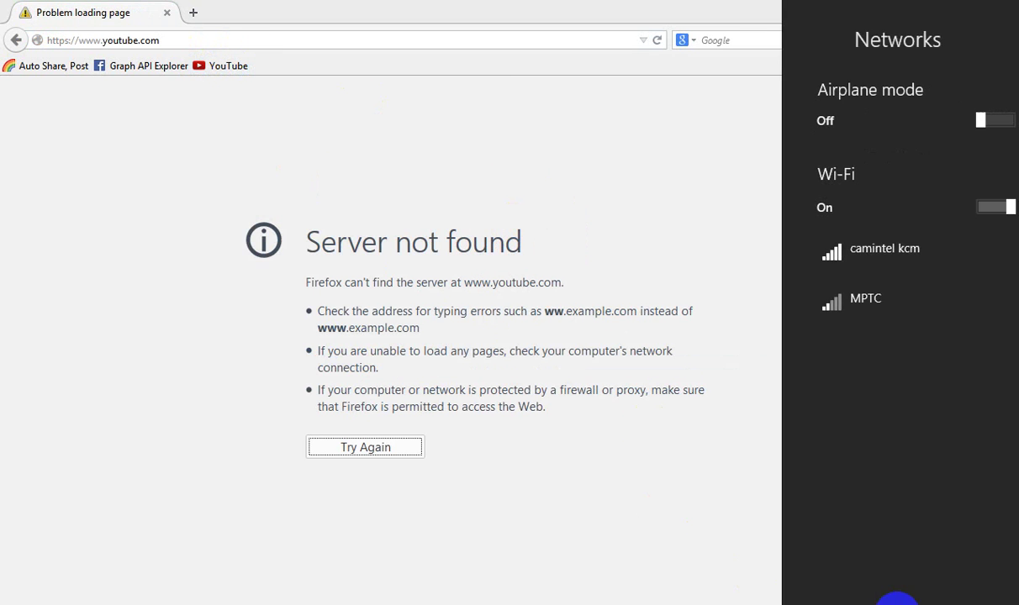
{"action": "left_click", "coordinate": [812, 256]}
{"action": "left_click", "coordinate": [938, 351]}
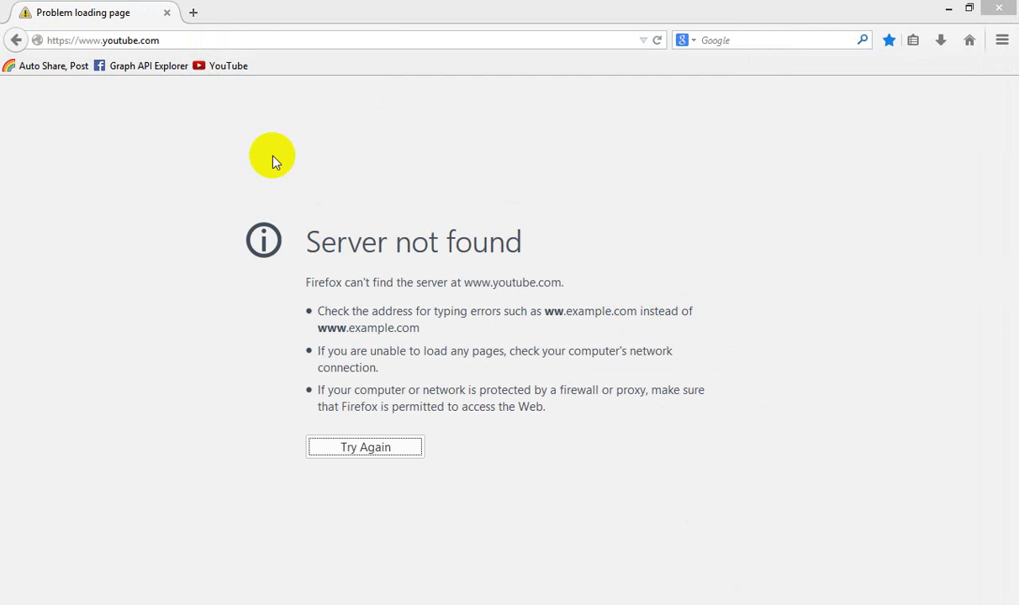
{"action": "left_click", "coordinate": [211, 73]}
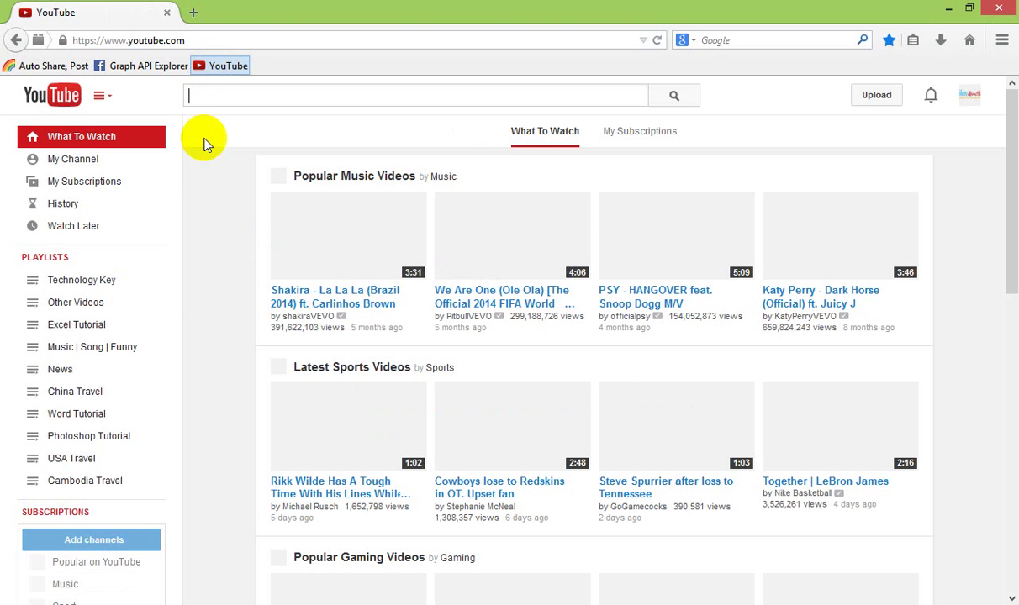
Step: Go to My Channel, then open it via its /user/ address and check the URL
{"action": "left_click", "coordinate": [87, 163]}
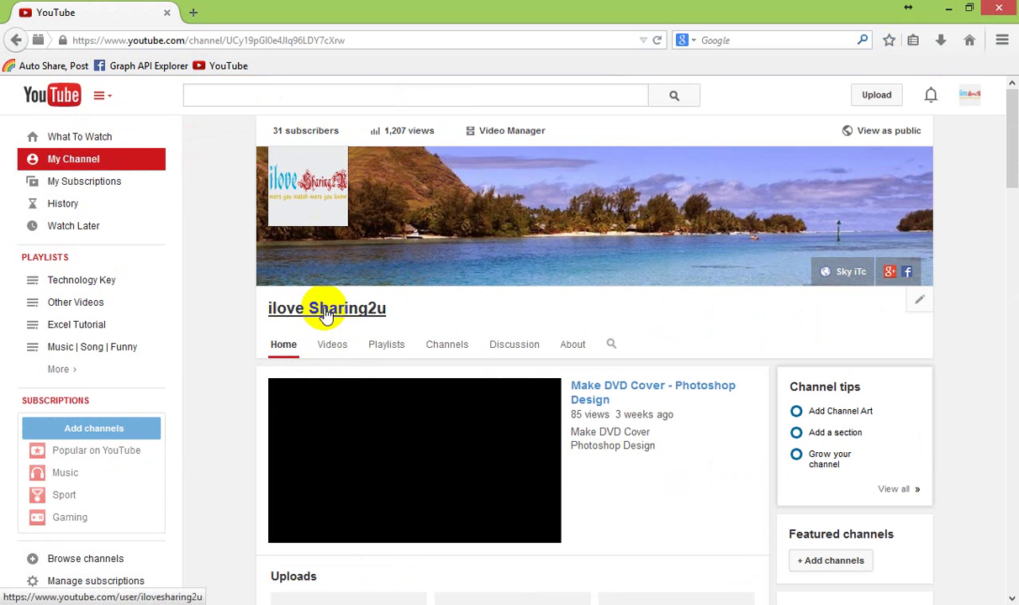
{"action": "left_click", "coordinate": [327, 313]}
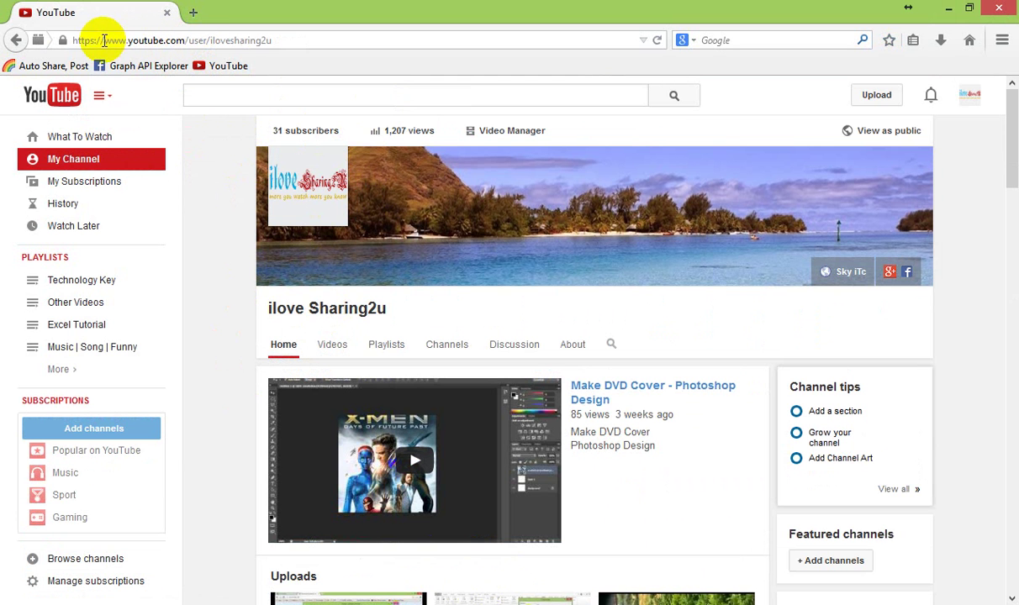
{"action": "left_click_drag", "start_coordinate": [102, 40], "coordinate": [282, 46]}
{"action": "left_click", "coordinate": [278, 40]}
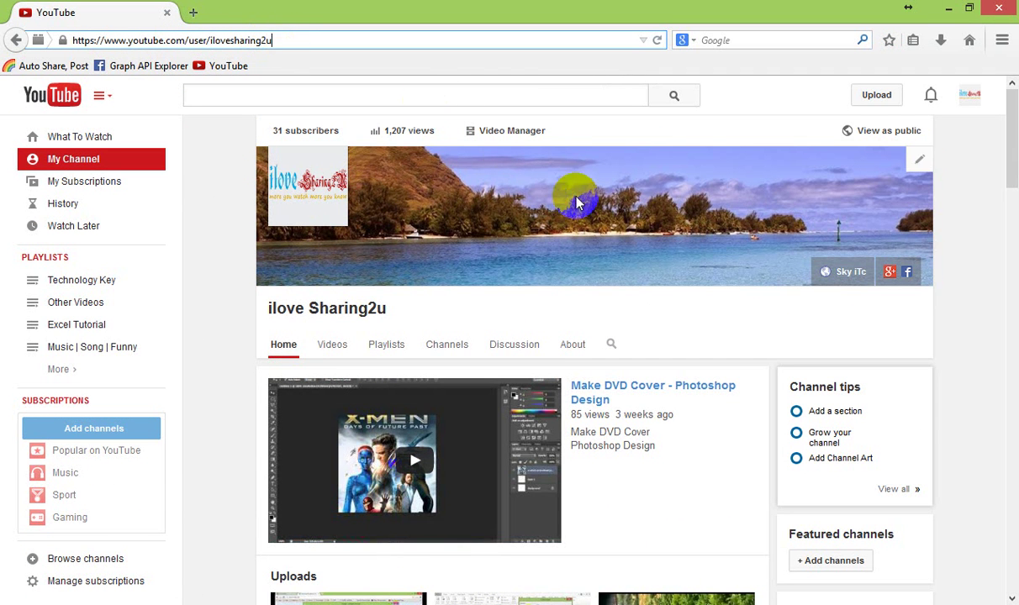
{"action": "scroll", "coordinate": [628, 296], "scroll_direction": "down", "scroll_amount": 5}
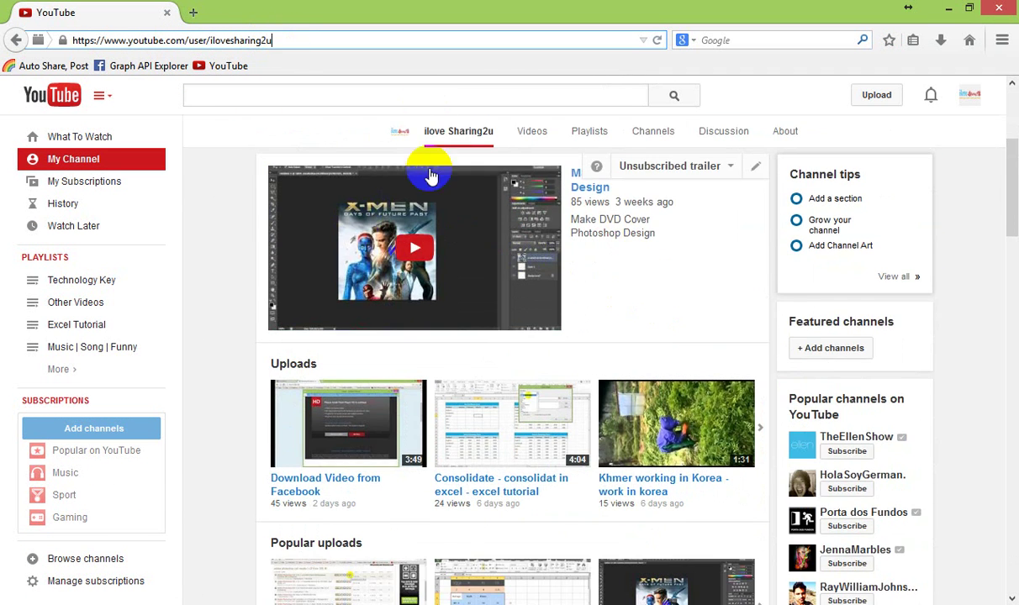
{"action": "scroll", "coordinate": [596, 277], "scroll_direction": "down", "scroll_amount": 3}
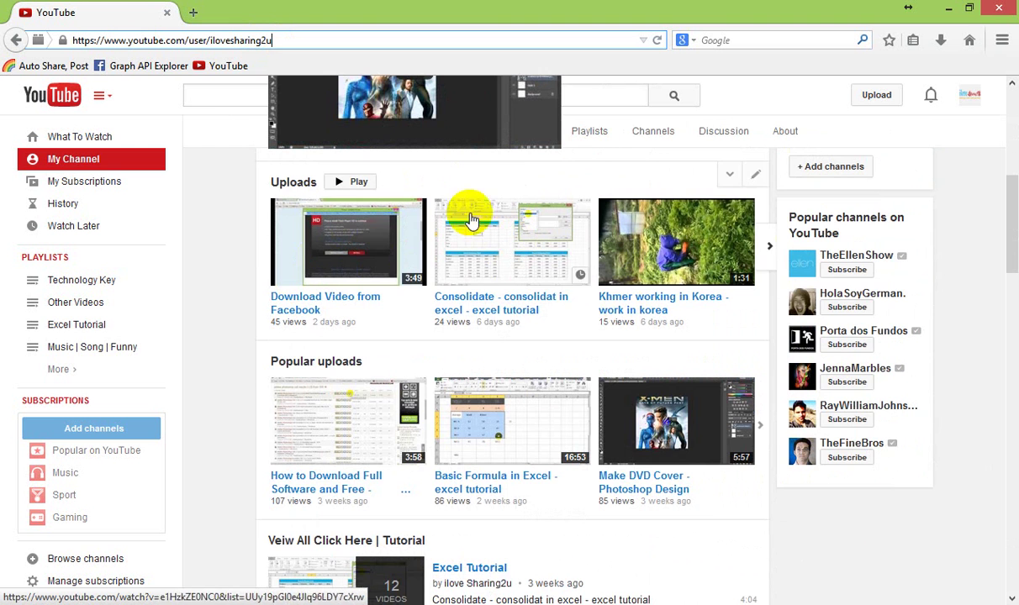
{"action": "scroll", "coordinate": [575, 319], "scroll_direction": "down", "scroll_amount": 5}
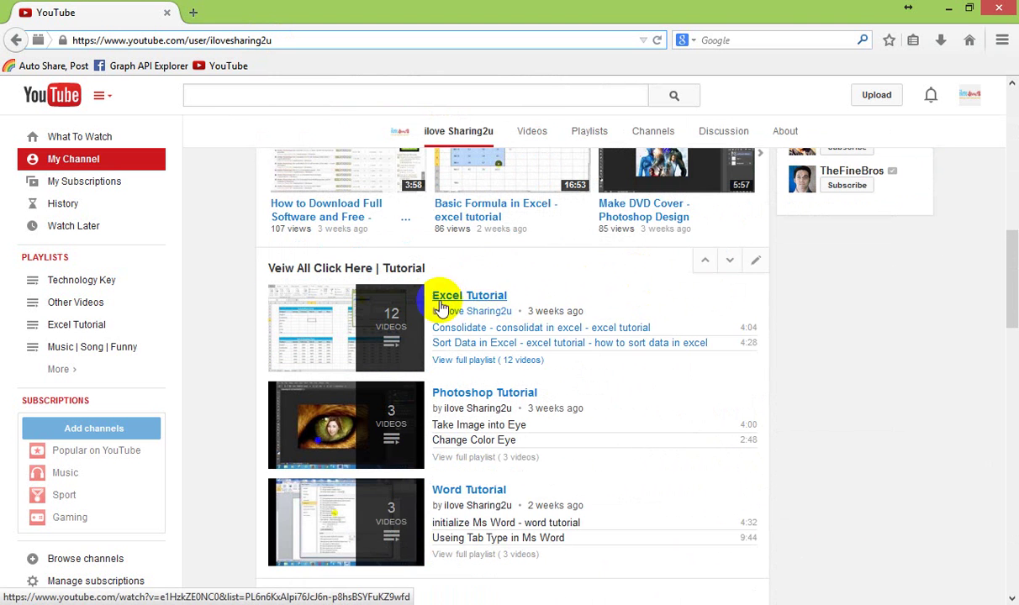
{"action": "scroll", "coordinate": [505, 330], "scroll_direction": "down", "scroll_amount": 2}
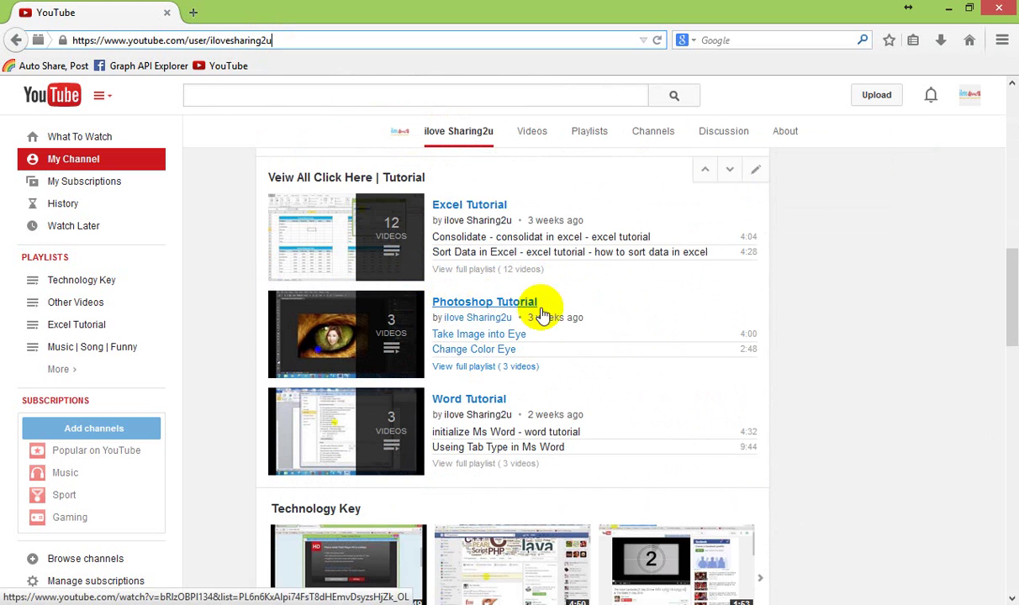
{"action": "scroll", "coordinate": [522, 323], "scroll_direction": "down", "scroll_amount": 2}
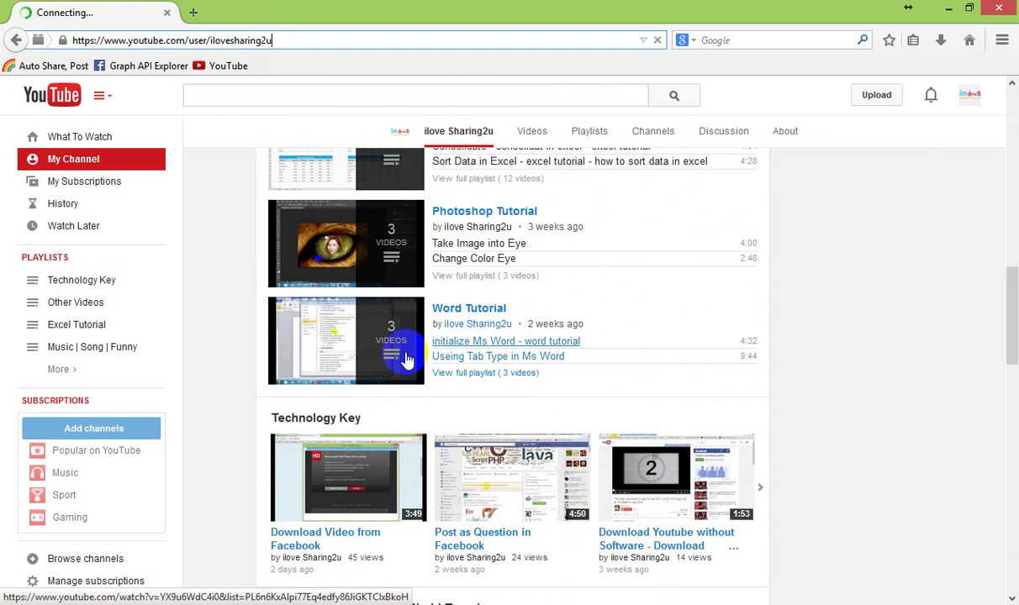
{"action": "scroll", "coordinate": [325, 397], "scroll_direction": "down", "scroll_amount": 4}
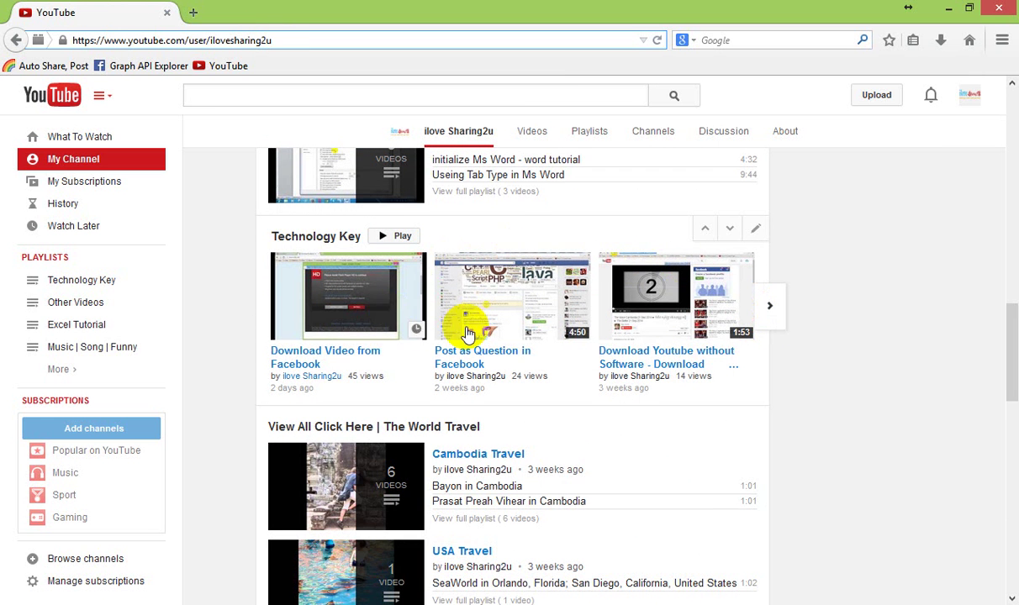
{"action": "scroll", "coordinate": [546, 298], "scroll_direction": "down", "scroll_amount": 1}
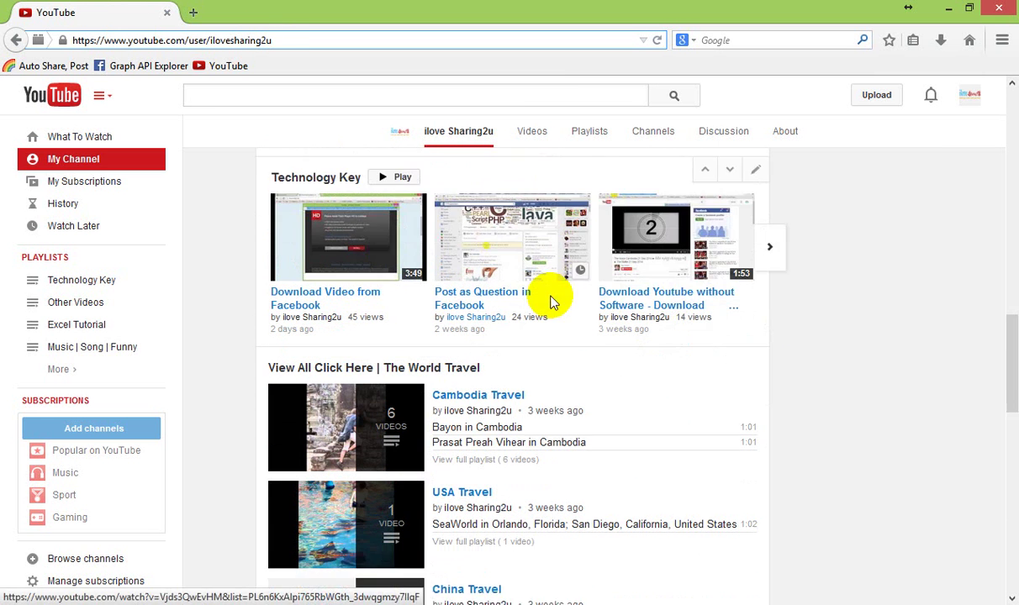
{"action": "scroll", "coordinate": [581, 299], "scroll_direction": "down", "scroll_amount": 2}
{"action": "scroll", "coordinate": [507, 269], "scroll_direction": "down", "scroll_amount": 1}
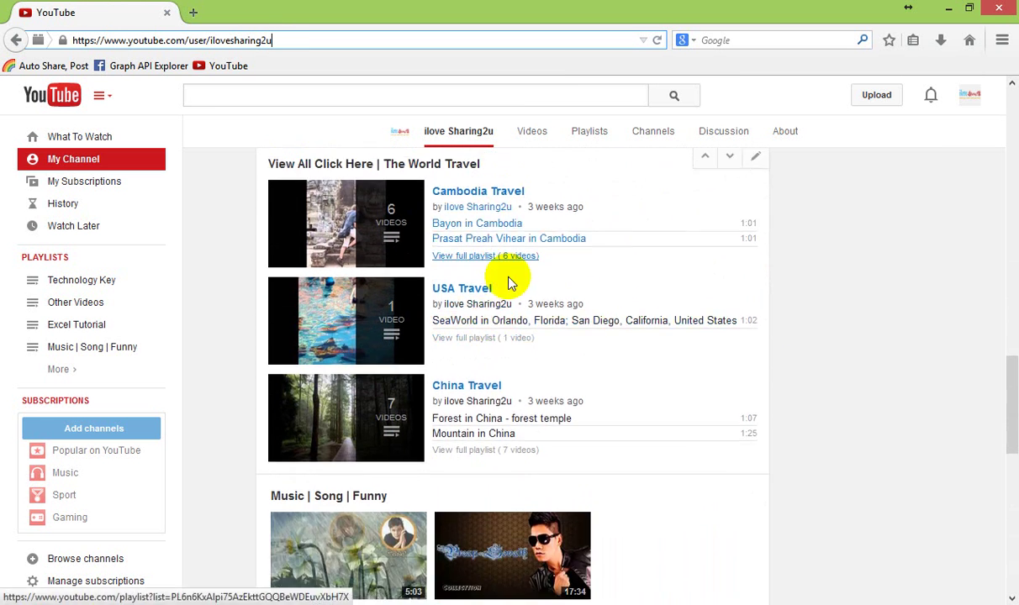
{"action": "scroll", "coordinate": [673, 378], "scroll_direction": "down", "scroll_amount": 1}
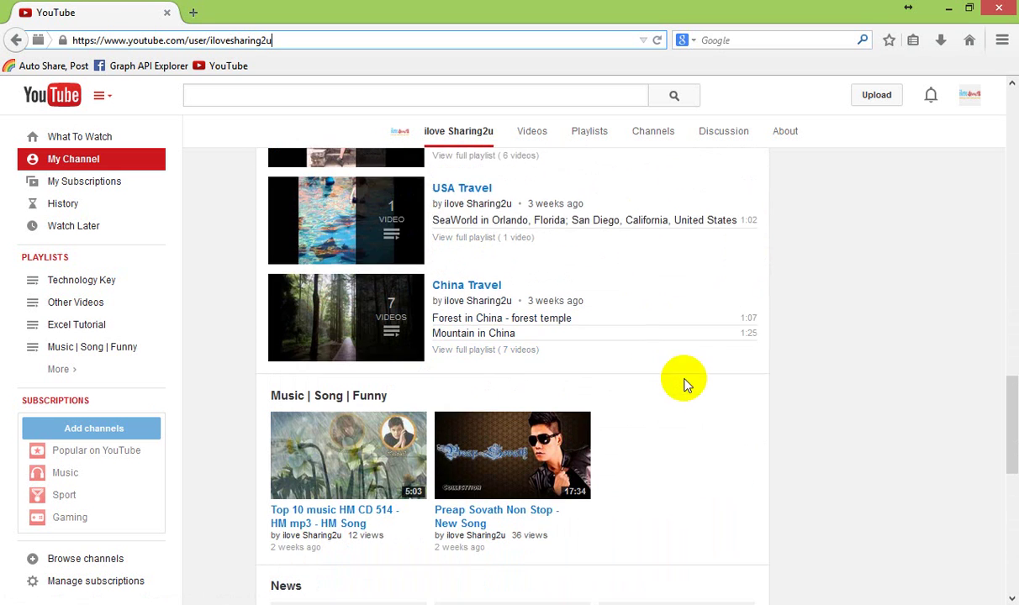
{"action": "scroll", "coordinate": [684, 383], "scroll_direction": "down", "scroll_amount": 1}
{"action": "scroll", "coordinate": [466, 420], "scroll_direction": "down", "scroll_amount": 2}
{"action": "scroll", "coordinate": [552, 462], "scroll_direction": "down", "scroll_amount": 3}
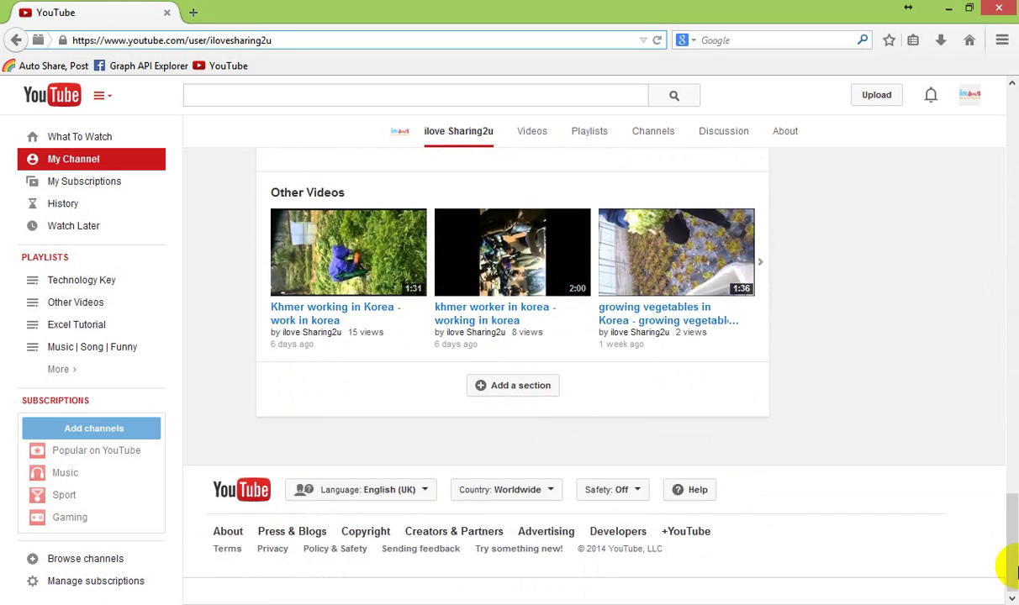
{"action": "left_click_drag", "start_coordinate": [1013, 570], "coordinate": [1013, 173]}
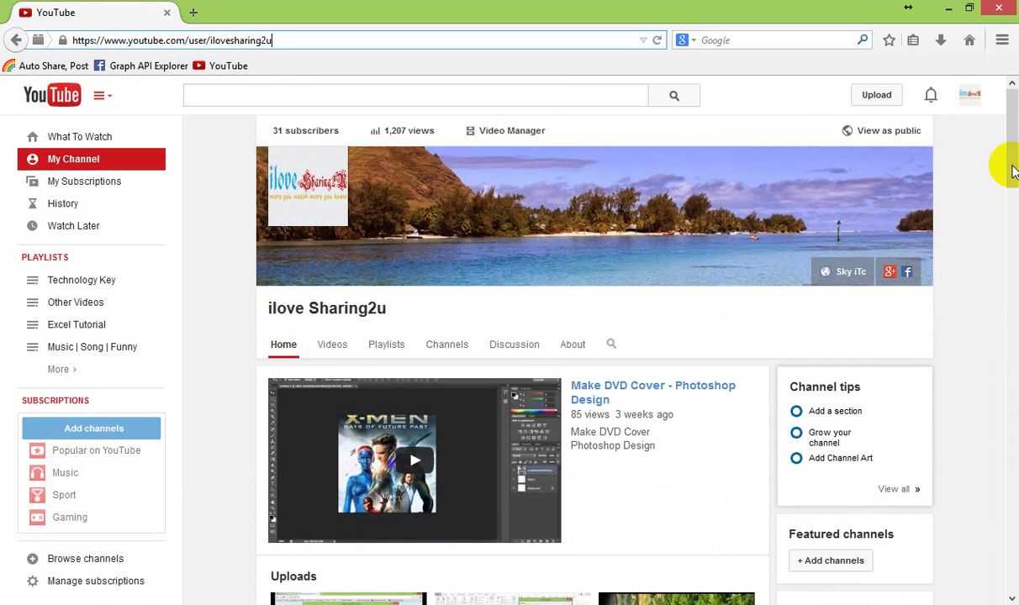